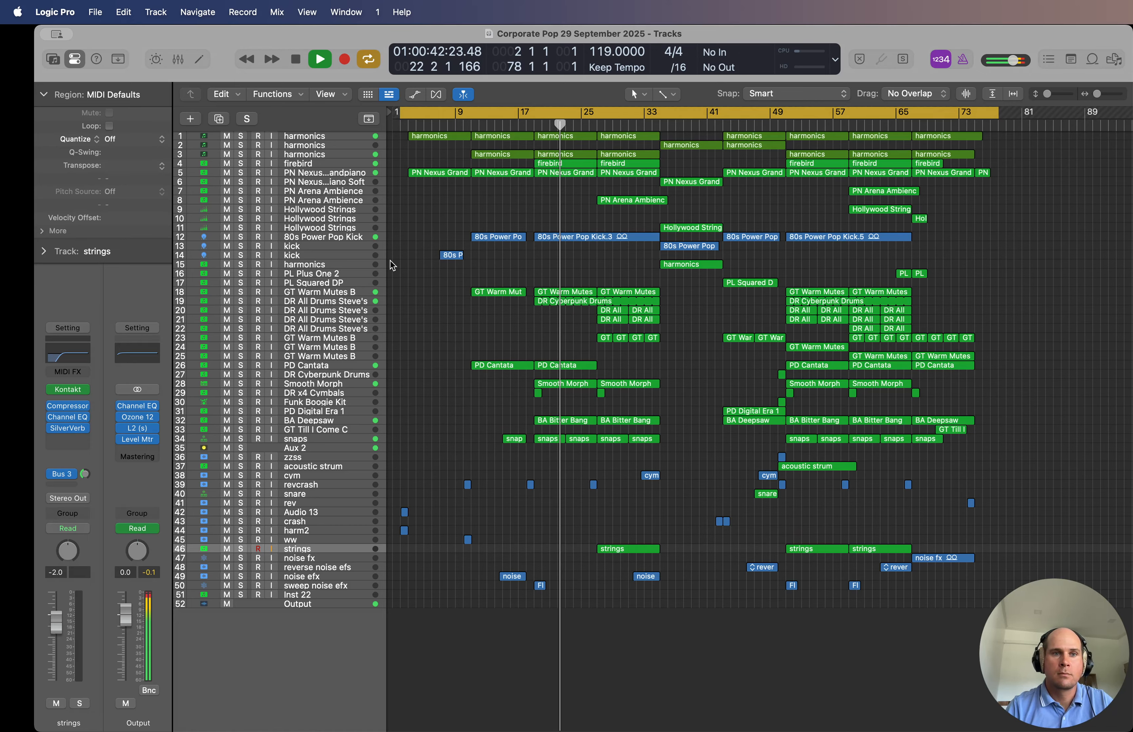
Step: Listen to the arrangement through to its end around bar 77 and stop playback
key("Up")
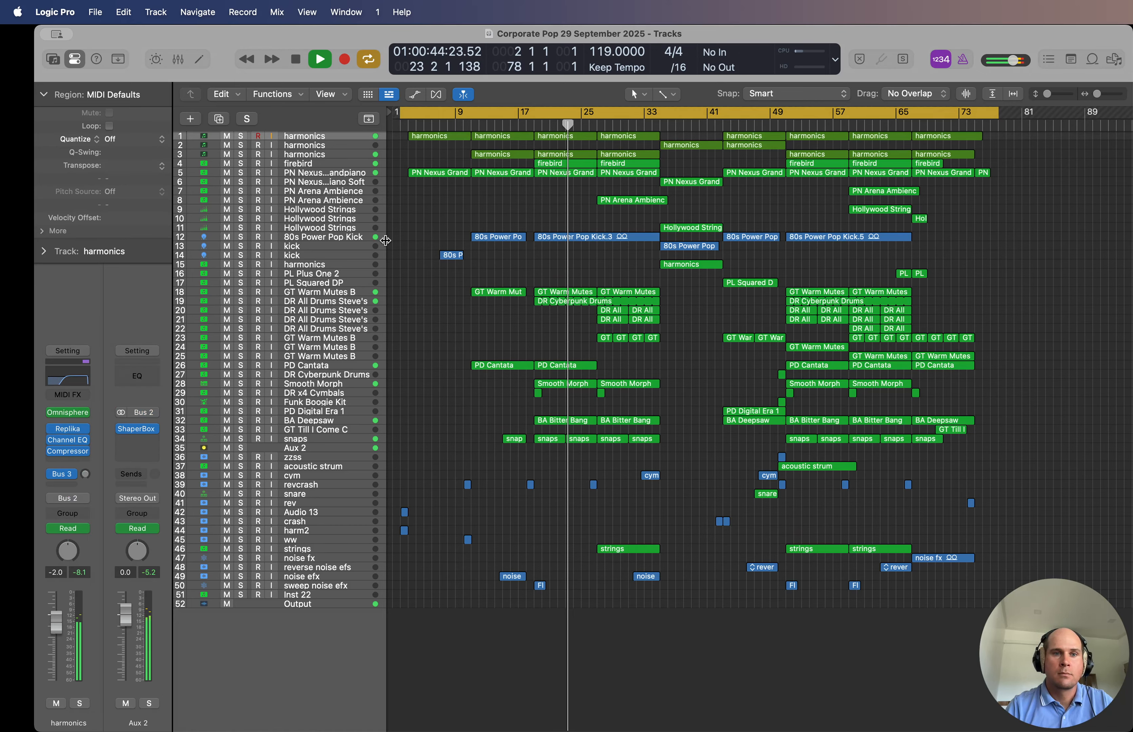
left_click(408, 234)
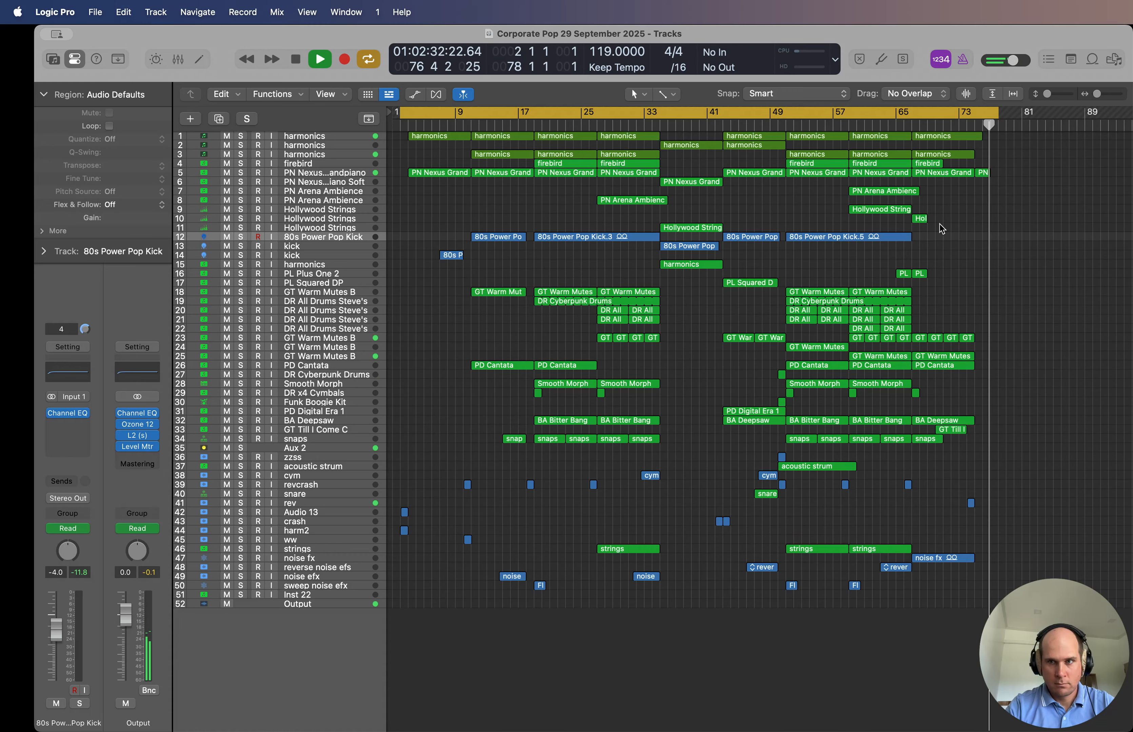
key("space")
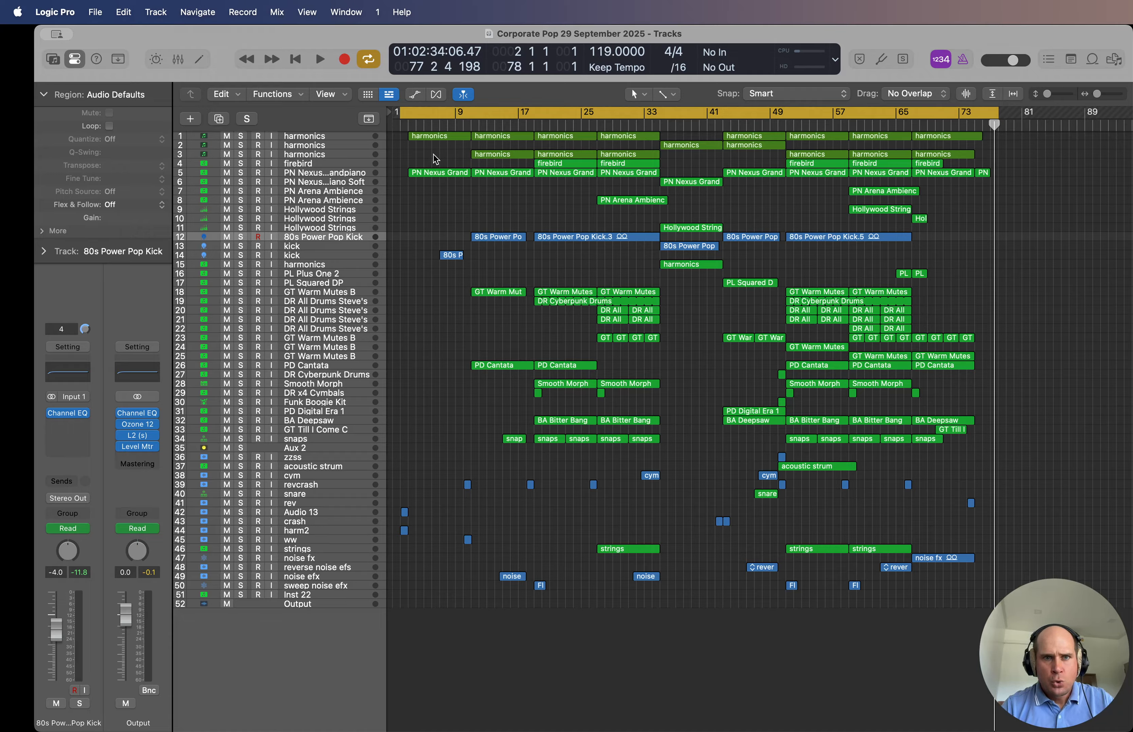
Step: Turn off the cycle range and play the intro from bar 3 to about bar 7
left_click(402, 126)
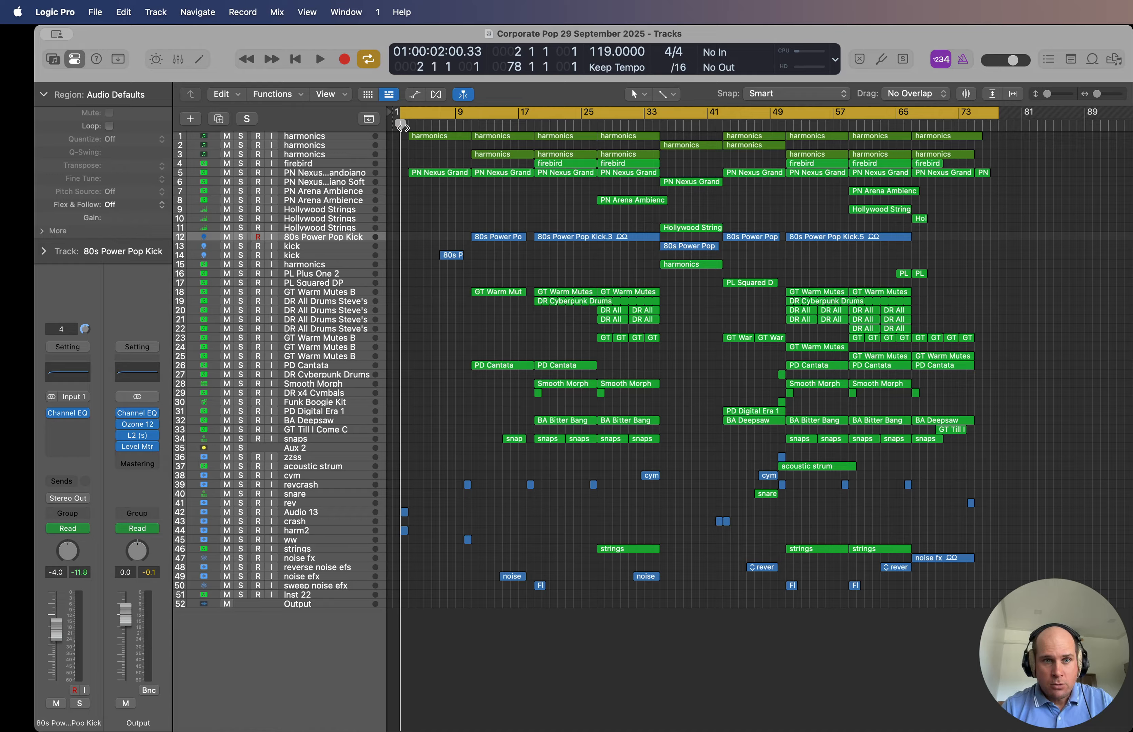
left_click(992, 126)
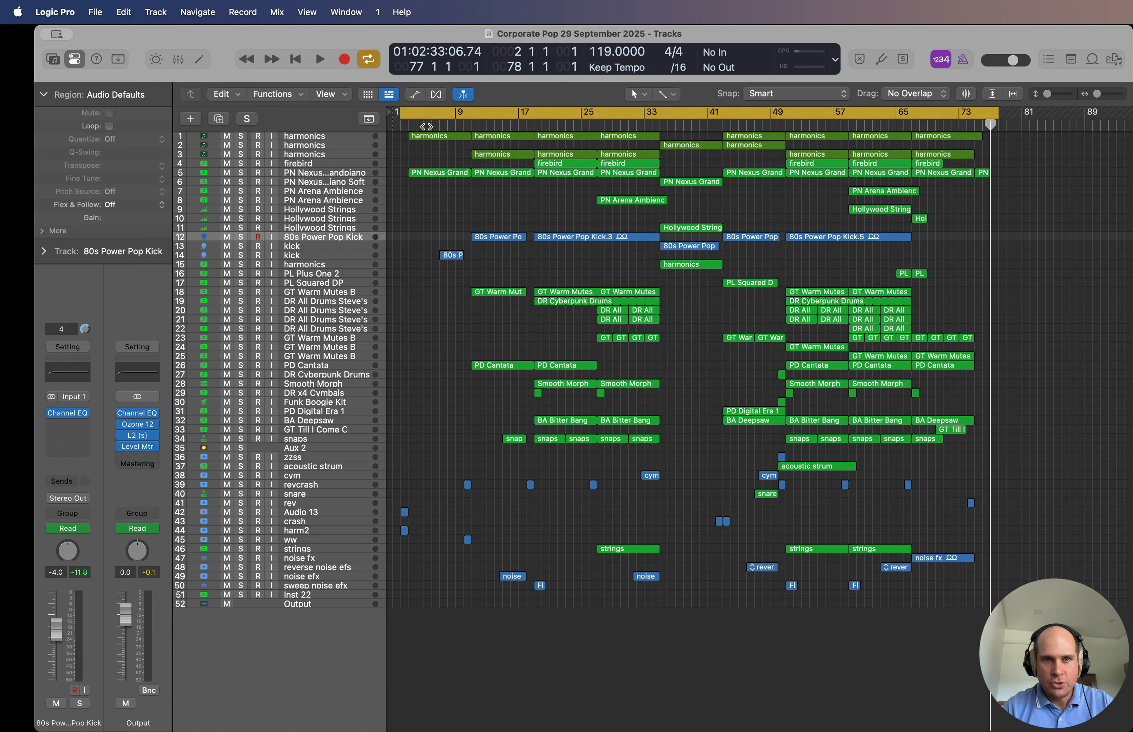
left_click(494, 117)
left_click(408, 126)
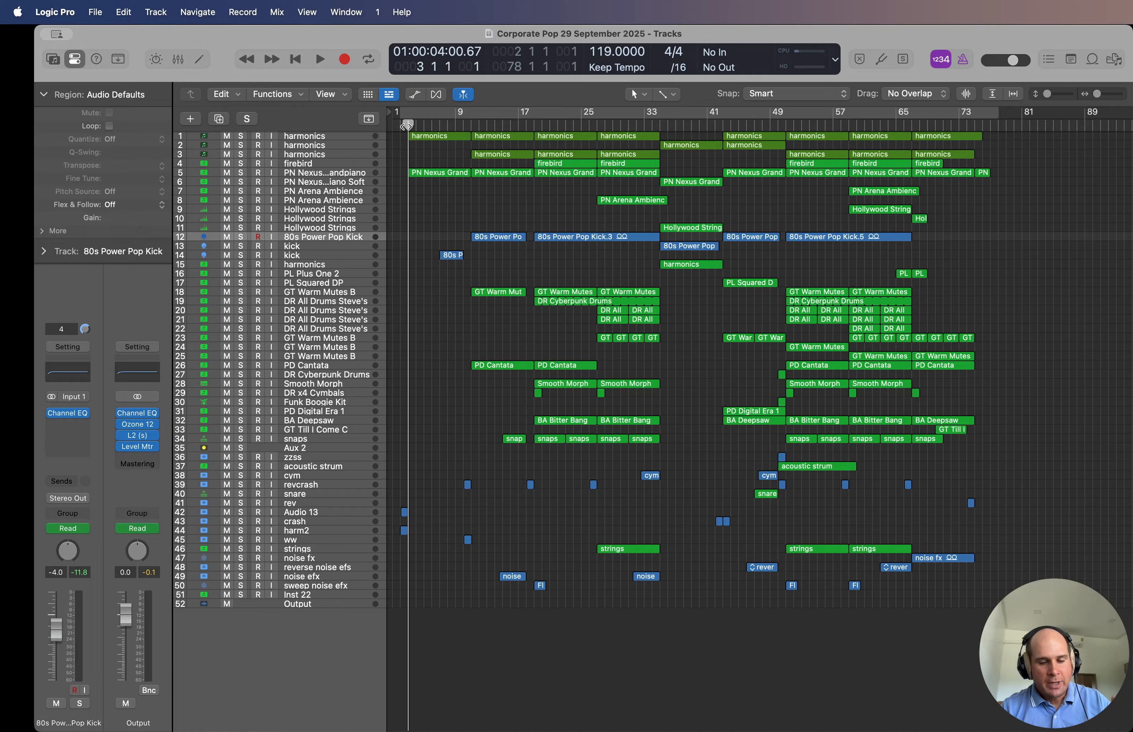
key("space")
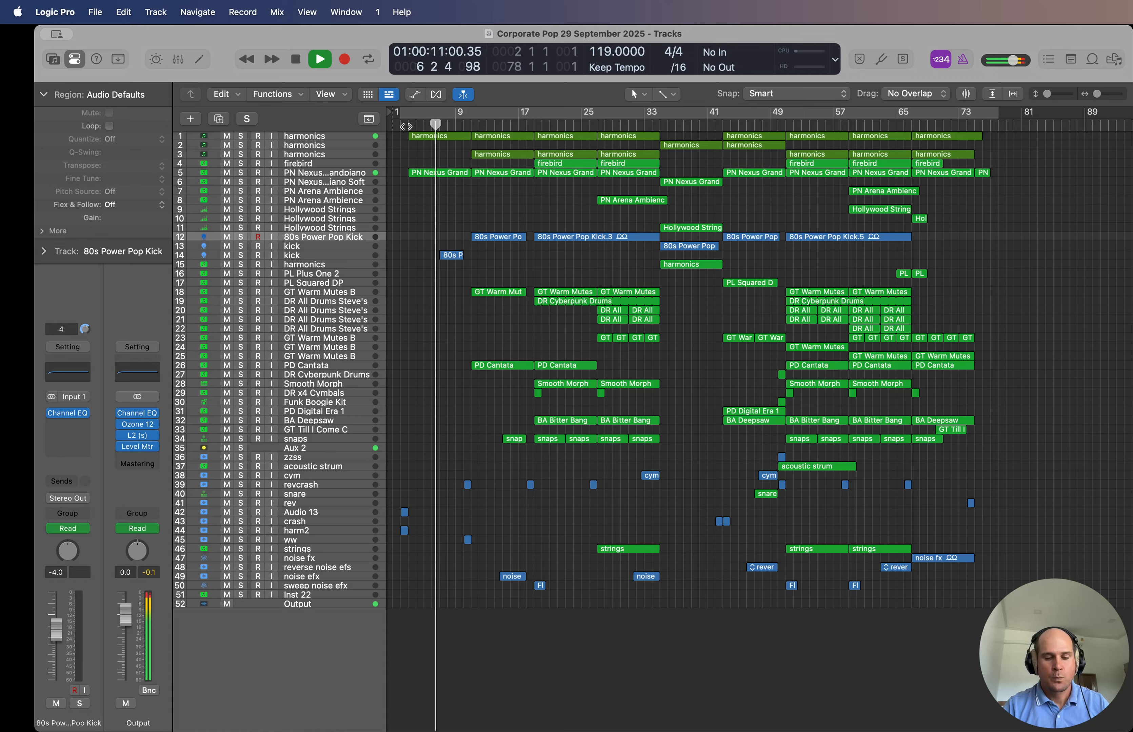
key("space")
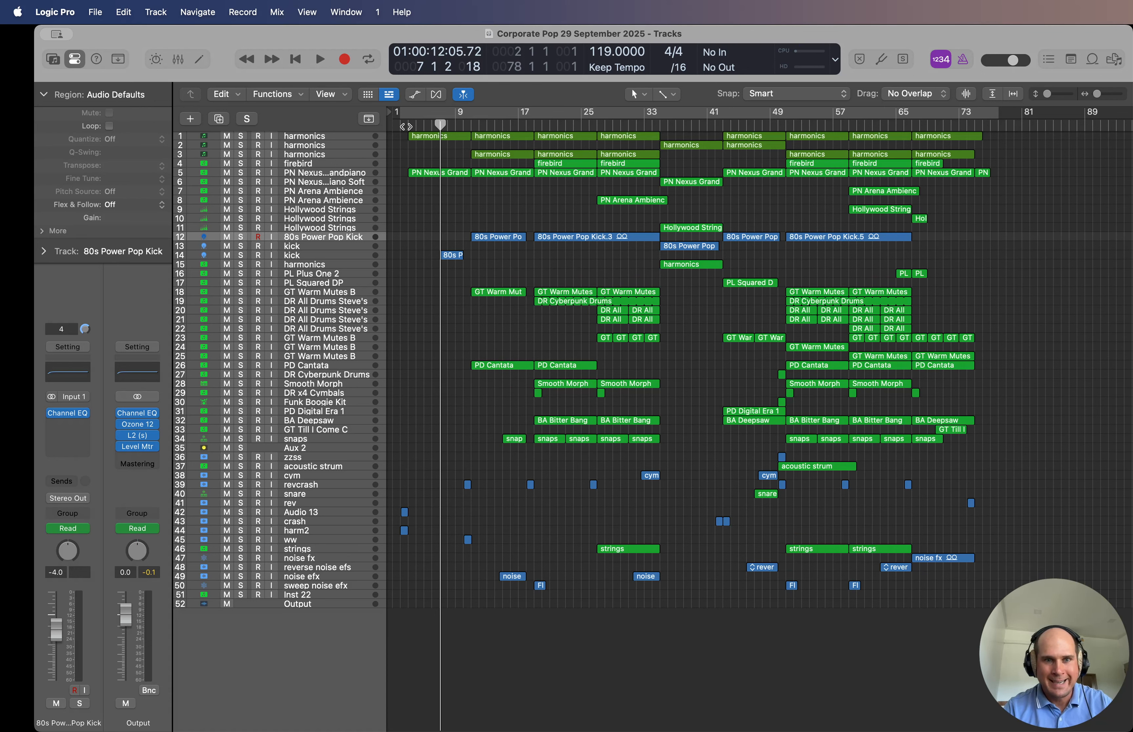
Step: Show automation for the kick on track 14 and watch its Channel EQ high-cut sweep during playback, closing the plug-in after
left_click(303, 256)
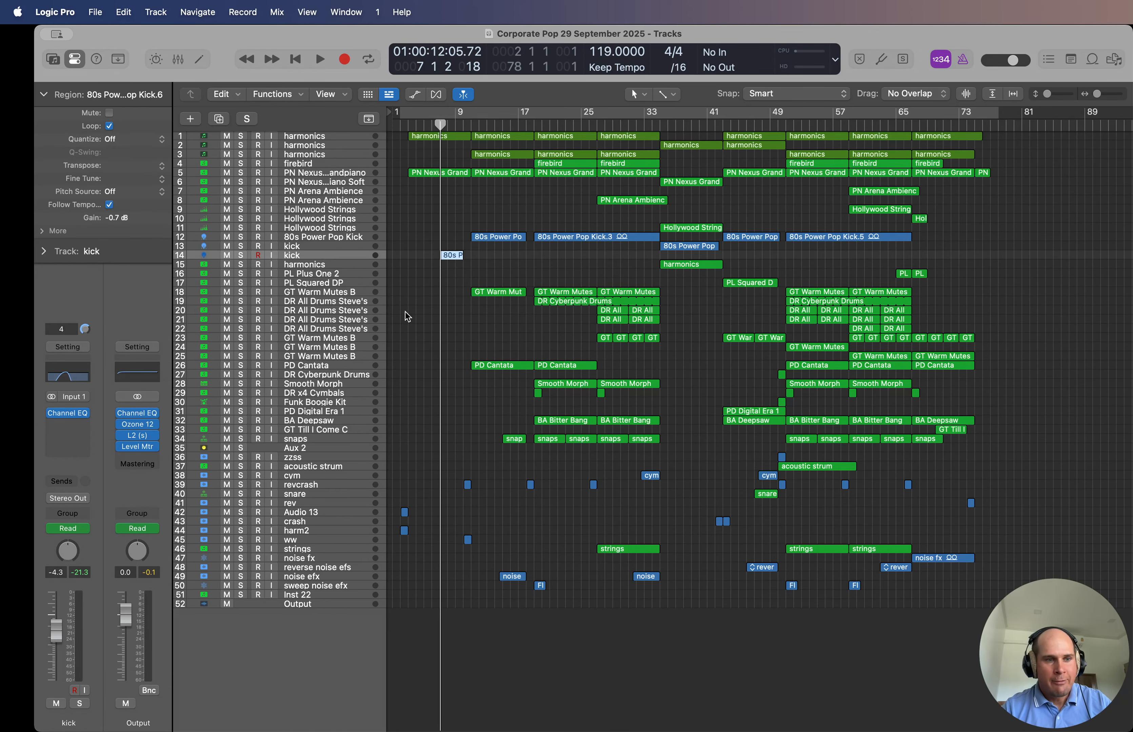
key("a")
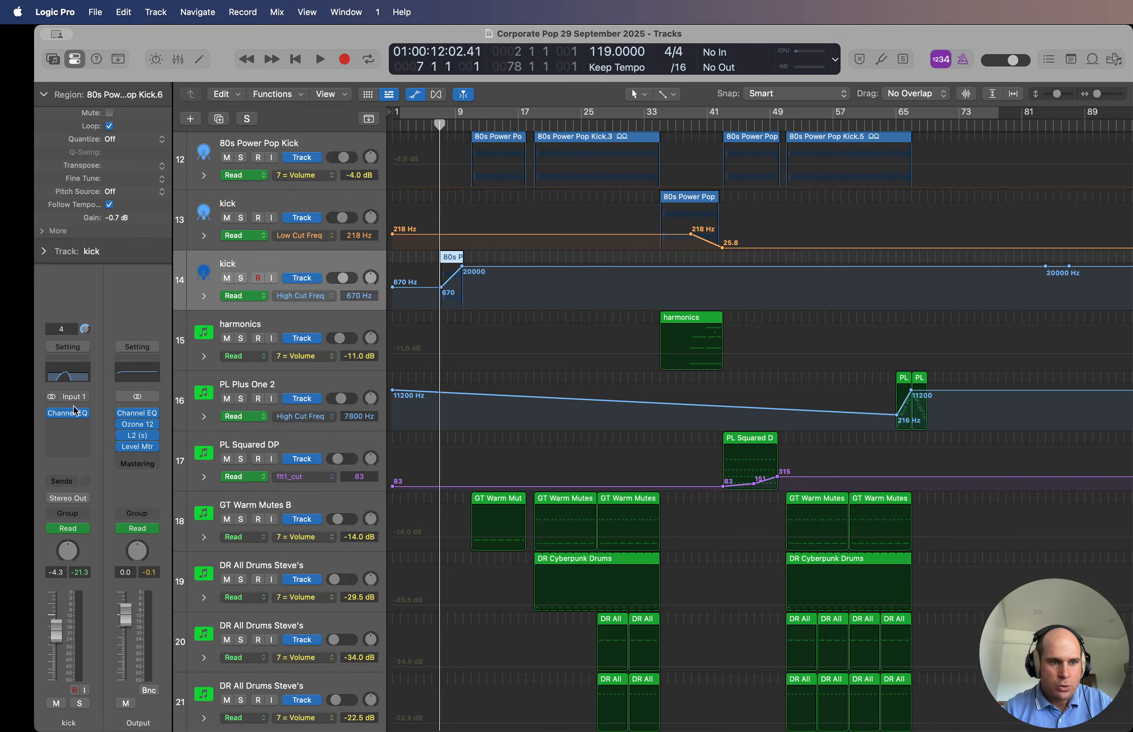
left_click(69, 414)
key("space")
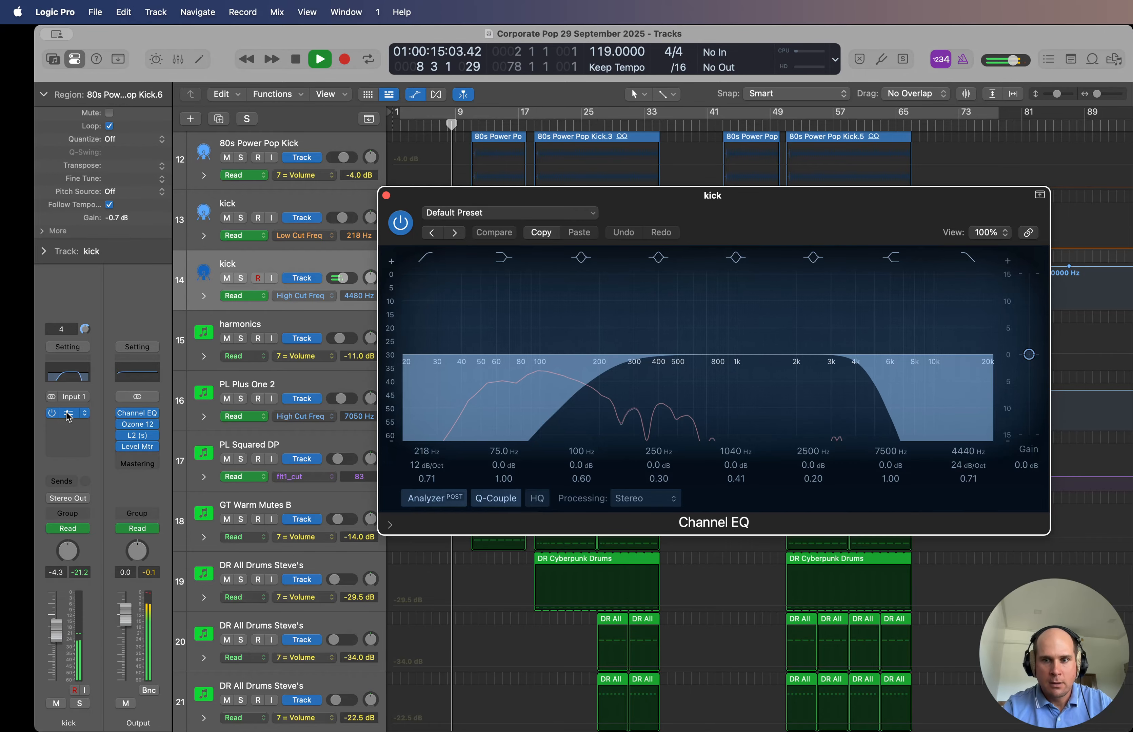
key("space")
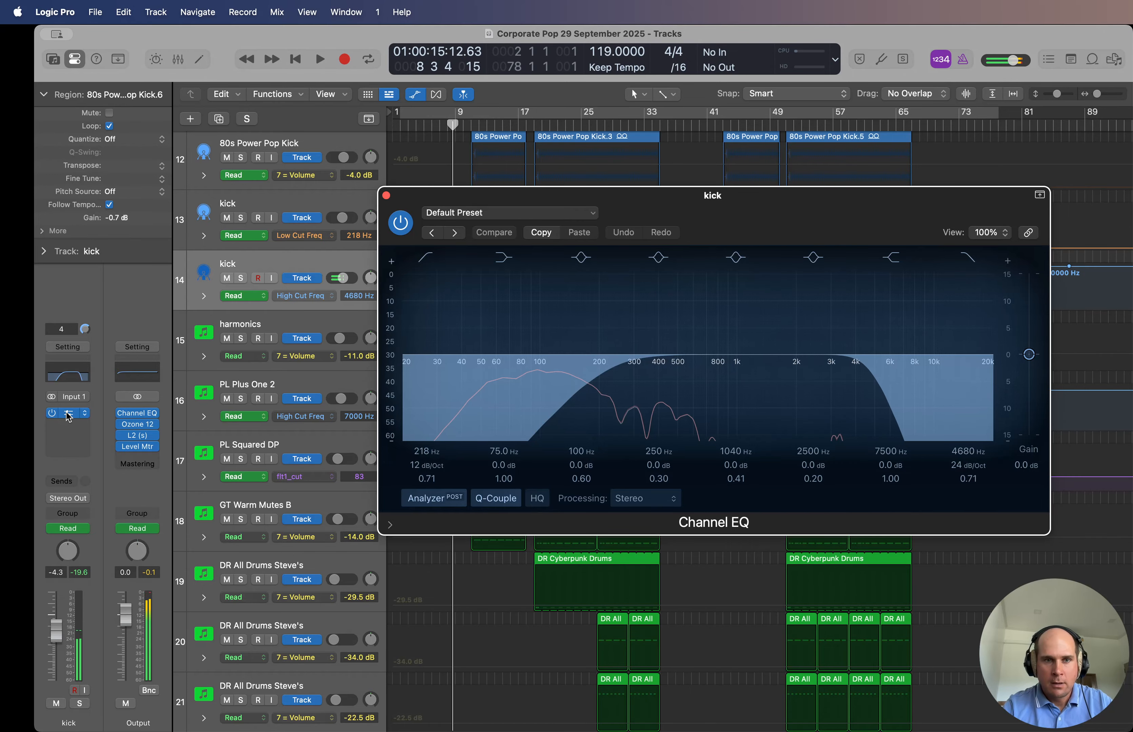
left_click(386, 195)
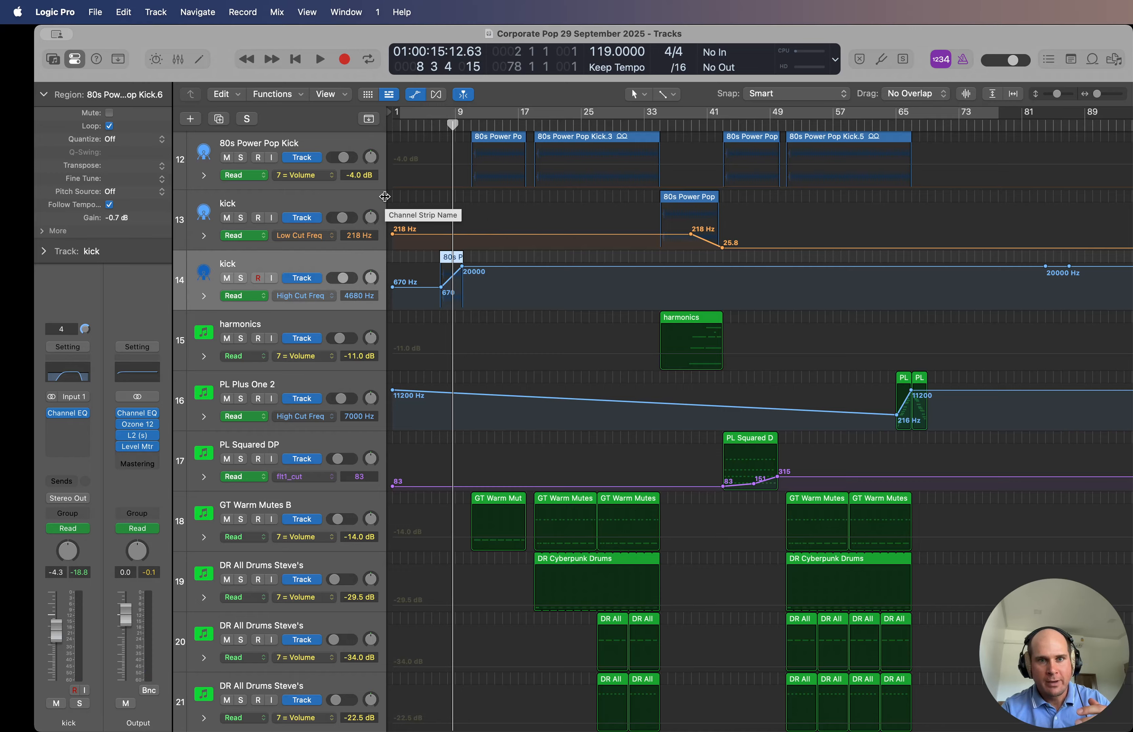
Step: Hide the track automation and play the transition from bar 8 into bar 11
key("space")
key("a")
key("z")
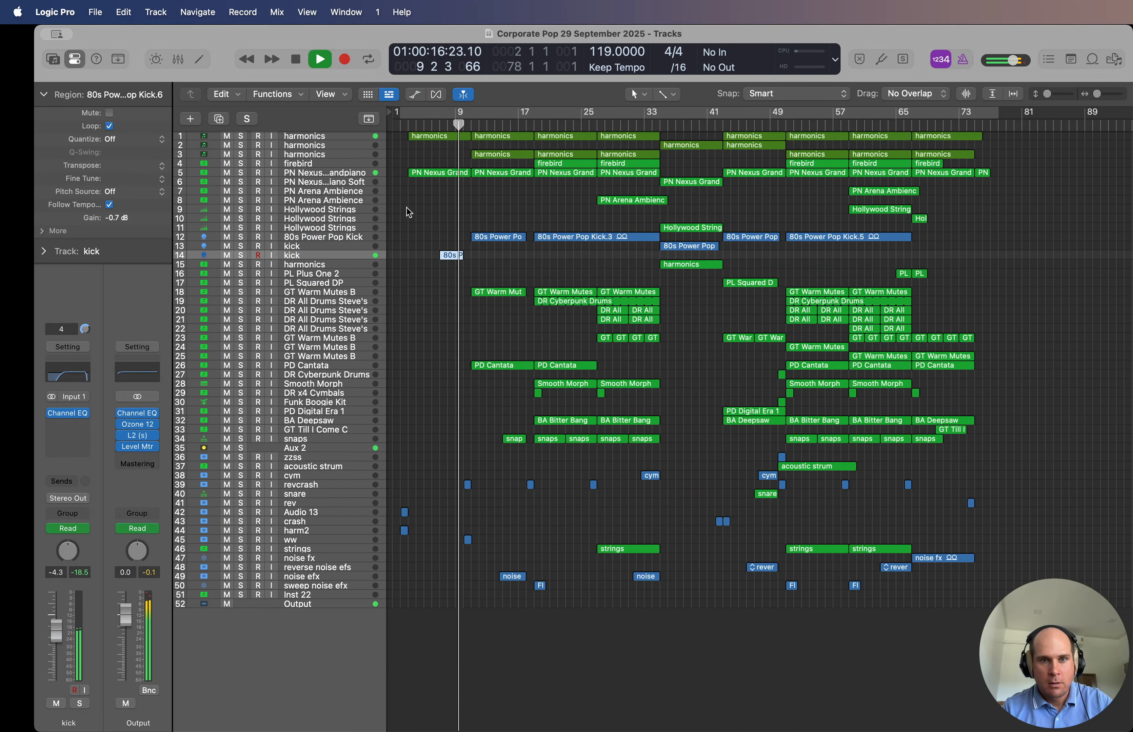
left_click(503, 258)
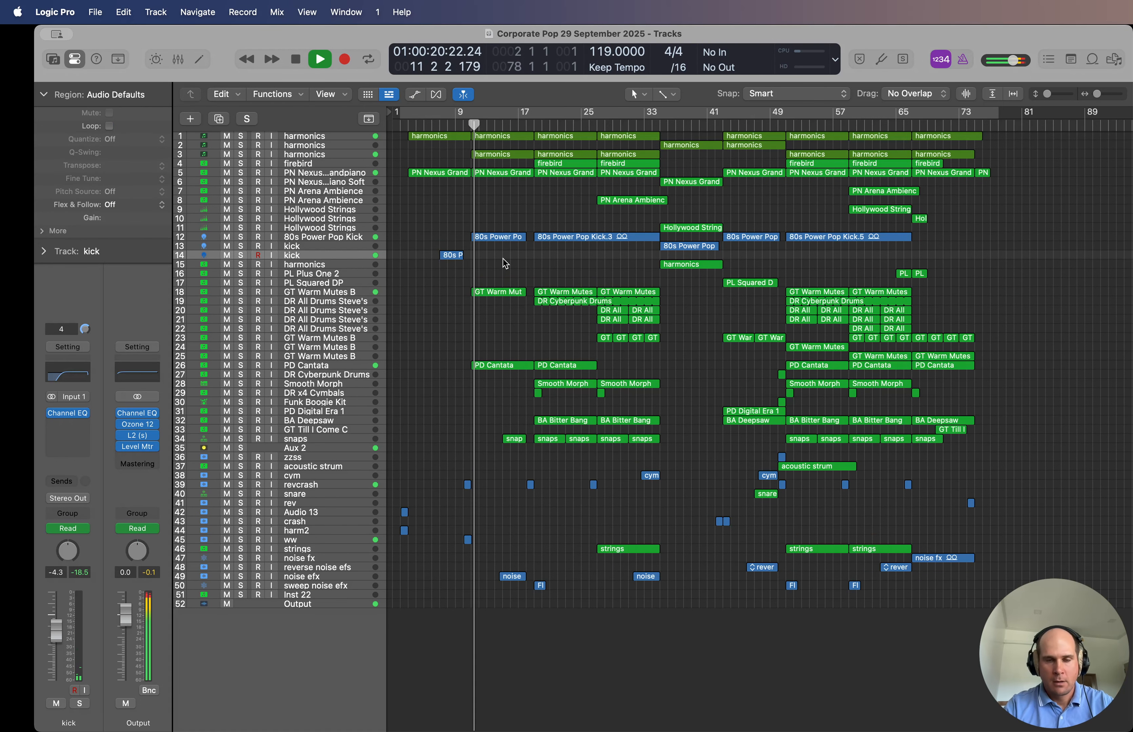
key("space")
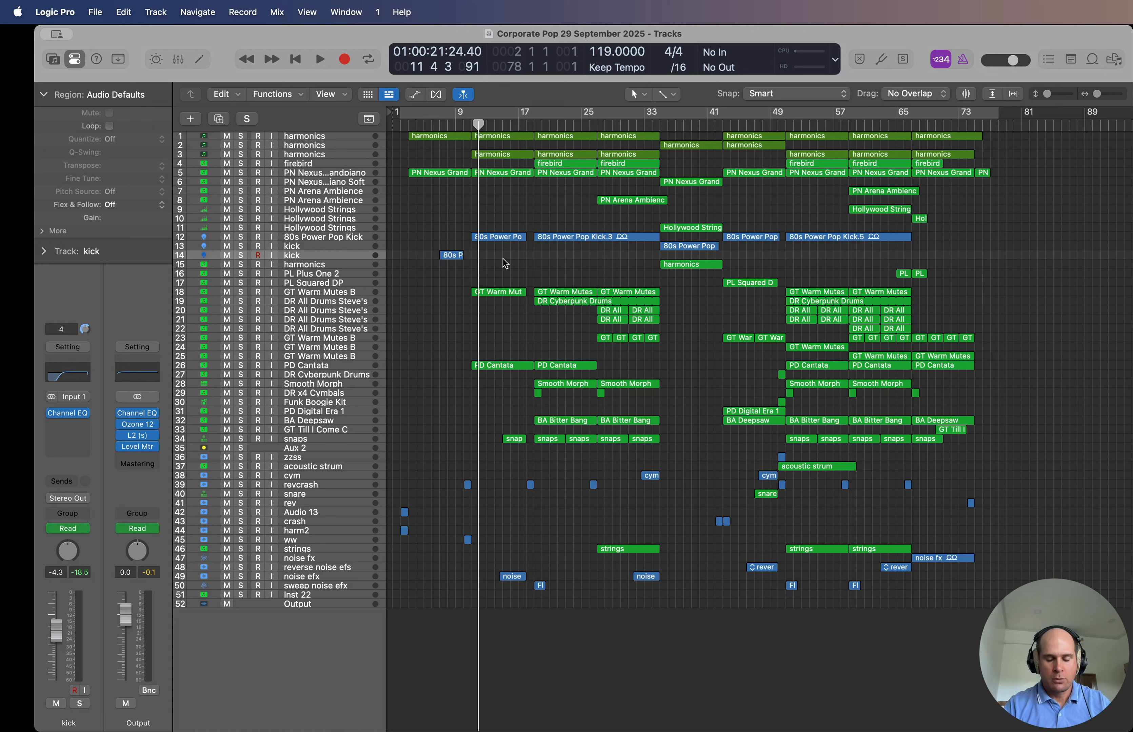
Step: Play the section starting at bar 11 up to about bar 15
left_click(470, 124)
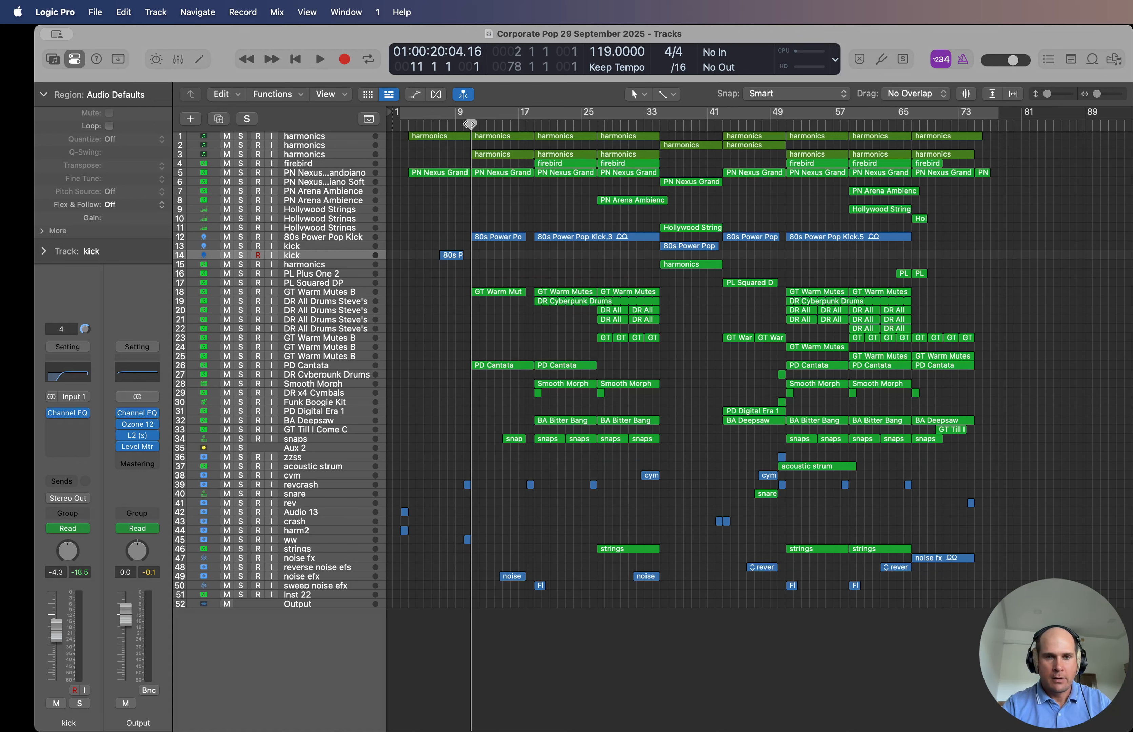
key("space")
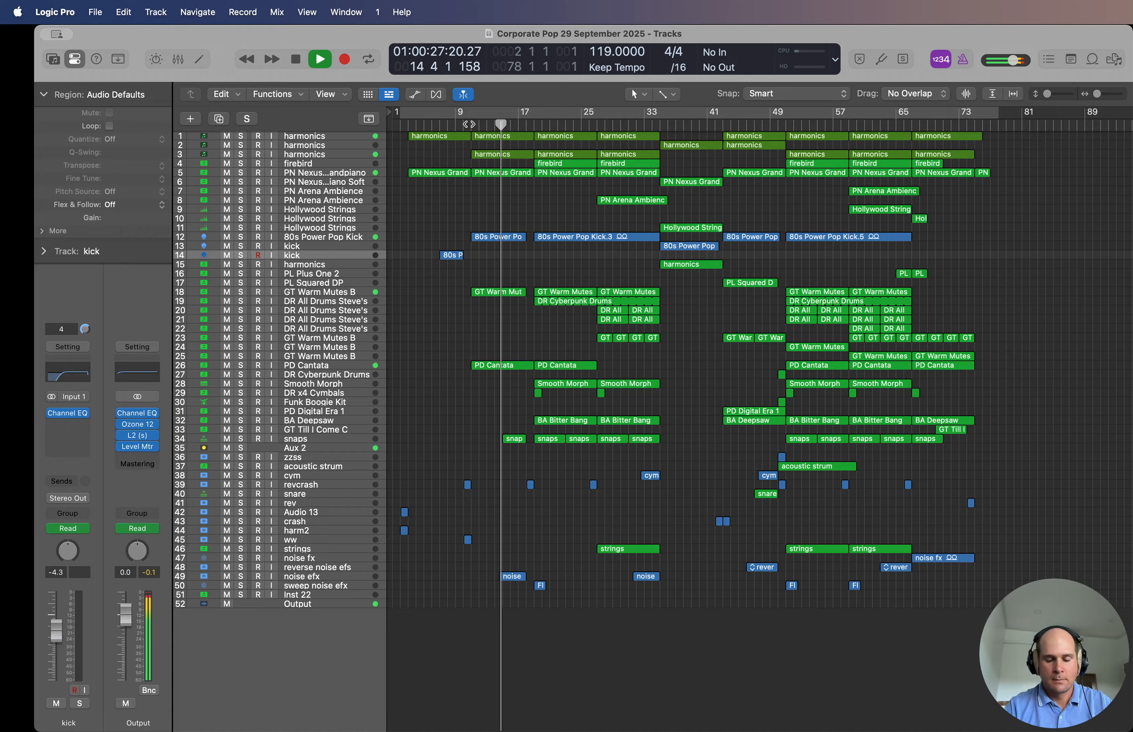
key("space")
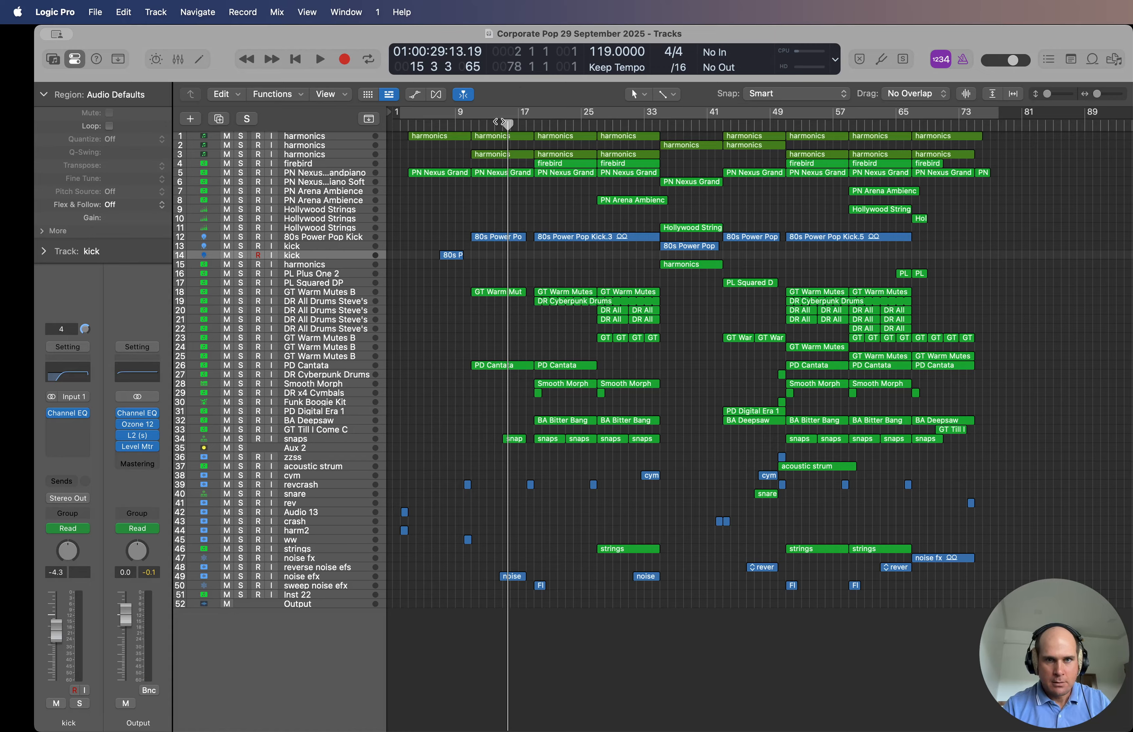
Step: Resume playback around bar 15 and solo the snaps track briefly to hear it alone before restoring the full mix
left_click(500, 123)
key("space")
left_click(241, 439)
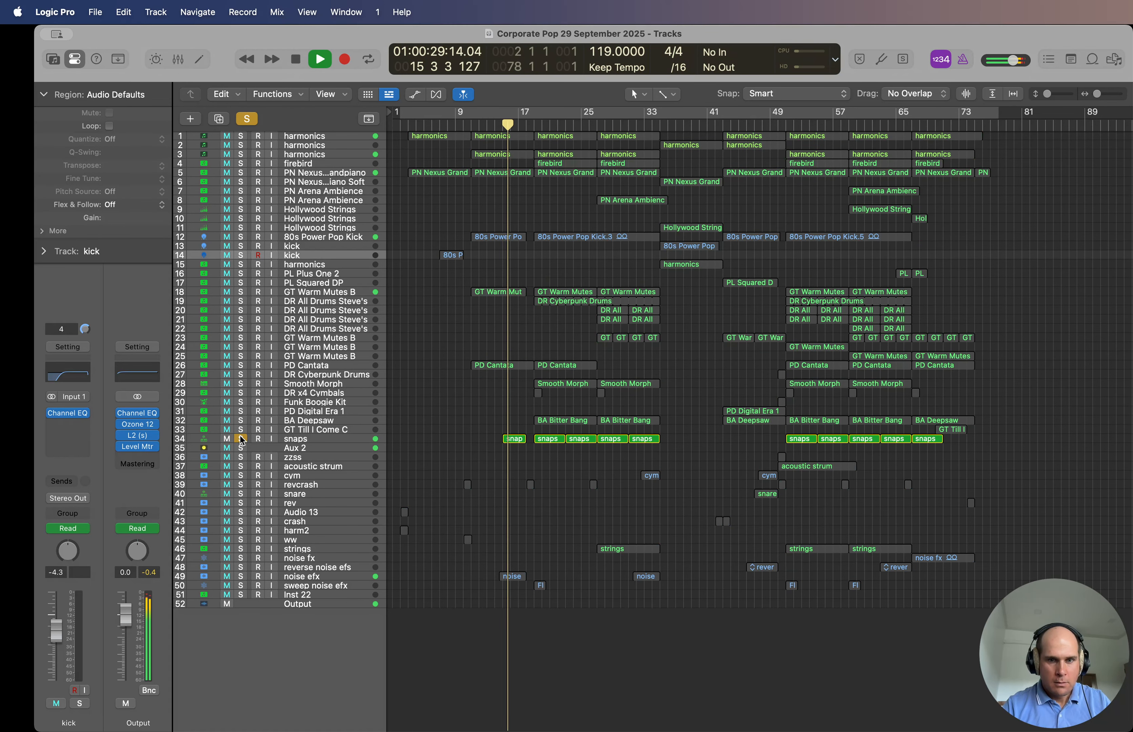
left_click(242, 439)
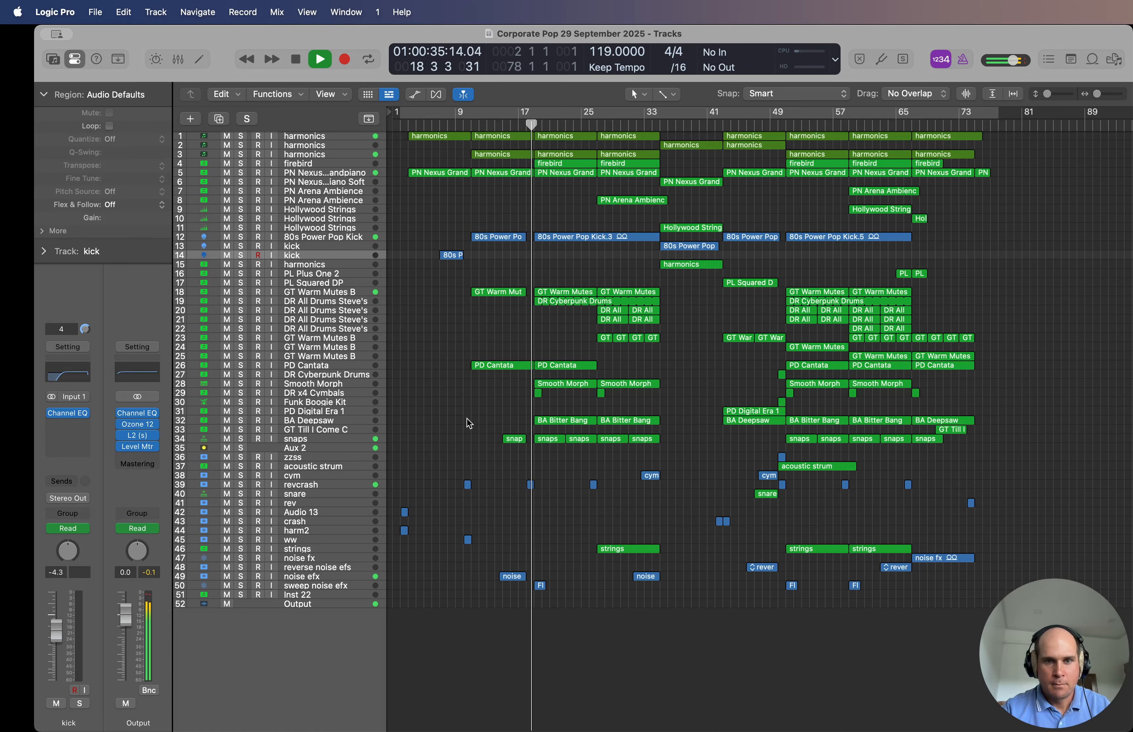
Step: Pause playback at bar 19, and play the following section up to about bar 26
key("space")
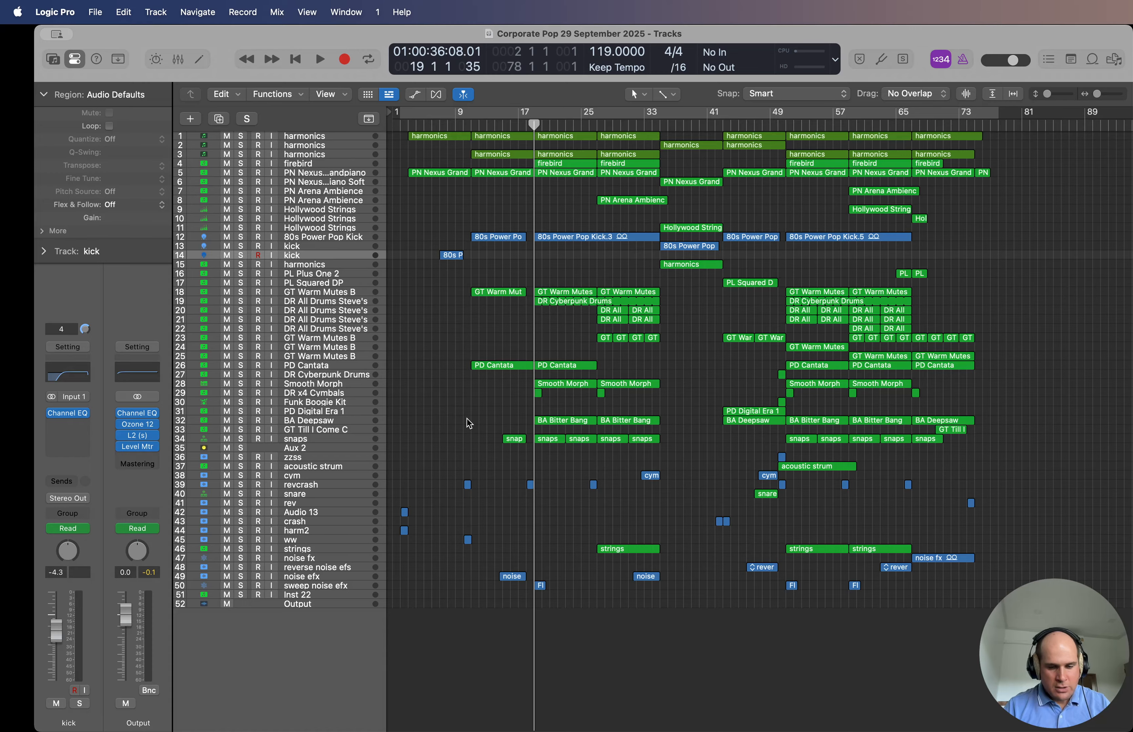
key("space")
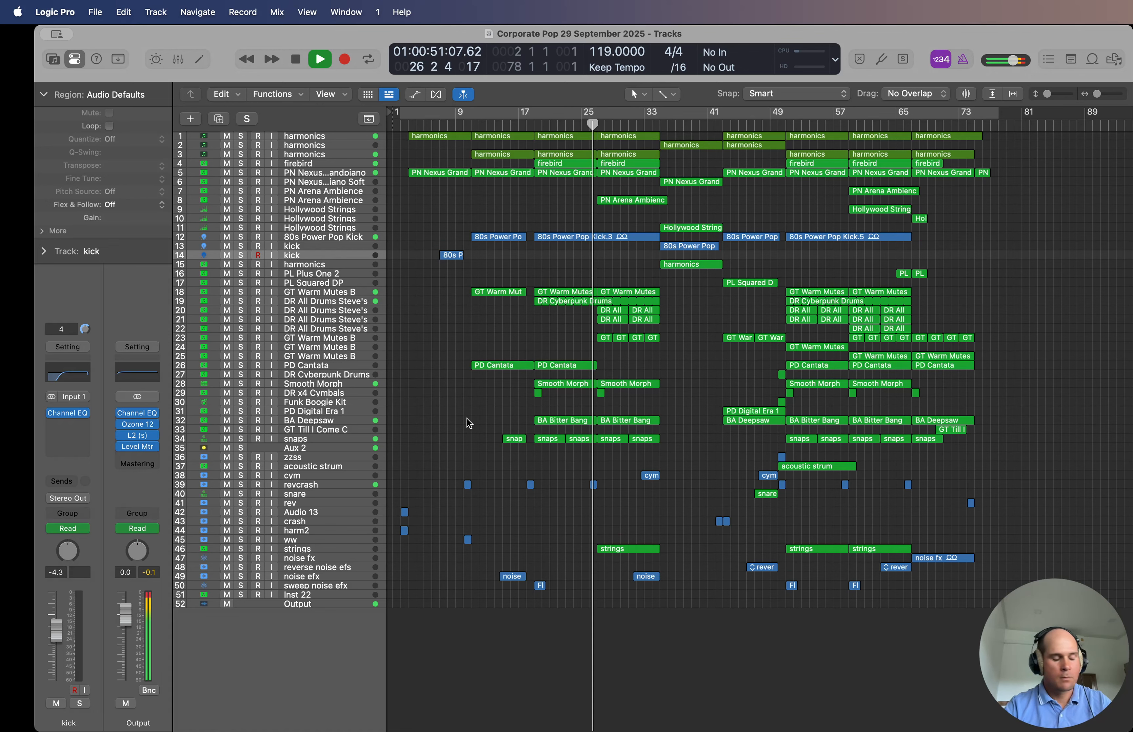
key("space")
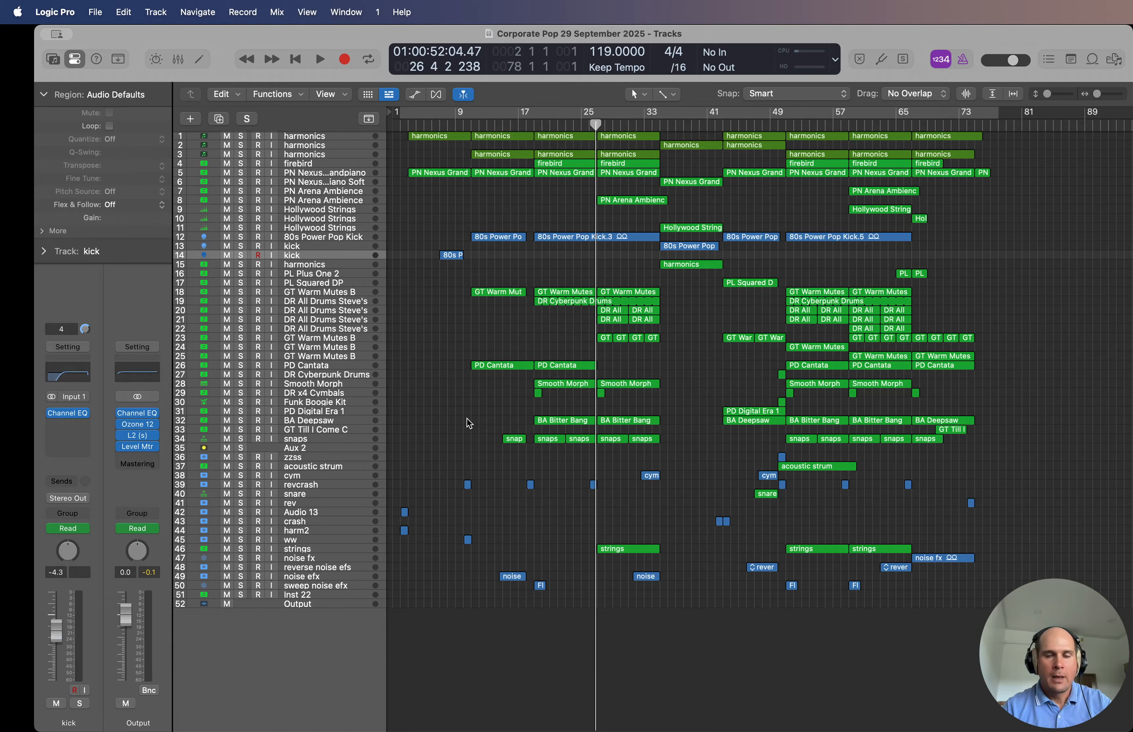
Step: Solo the PN Nexus Grandpiano track and play it from bar 11
left_click(470, 125)
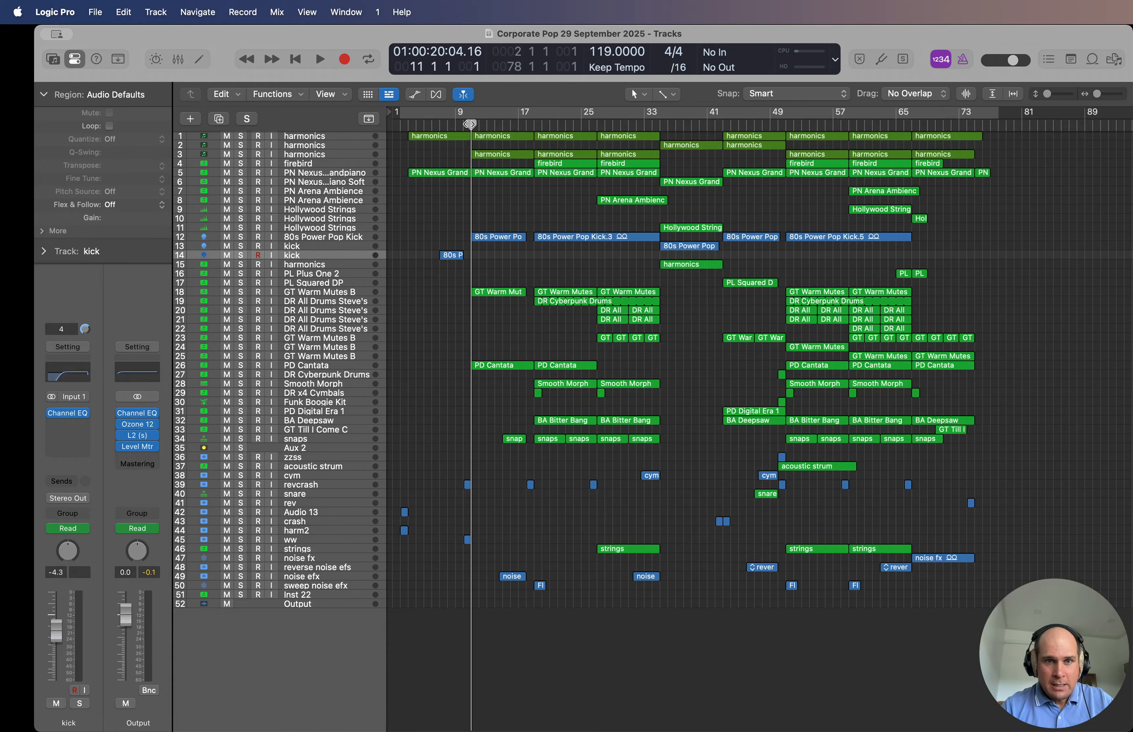
left_click(312, 174)
left_click(242, 174)
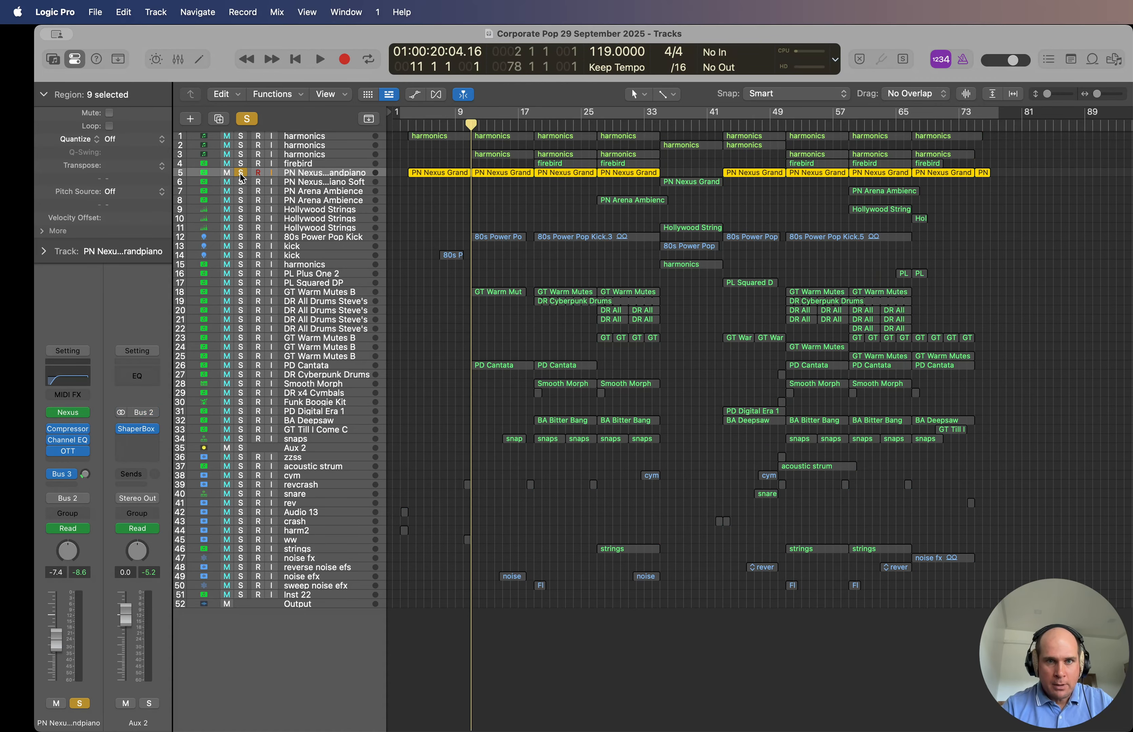
key("space")
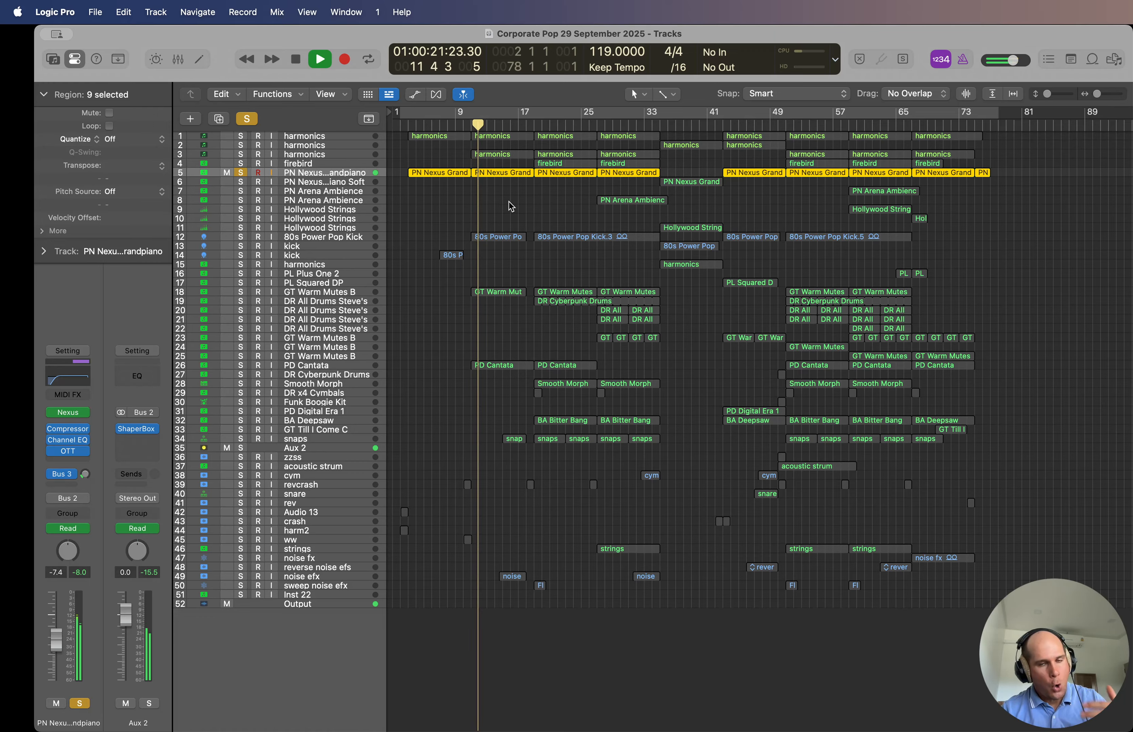
key("space")
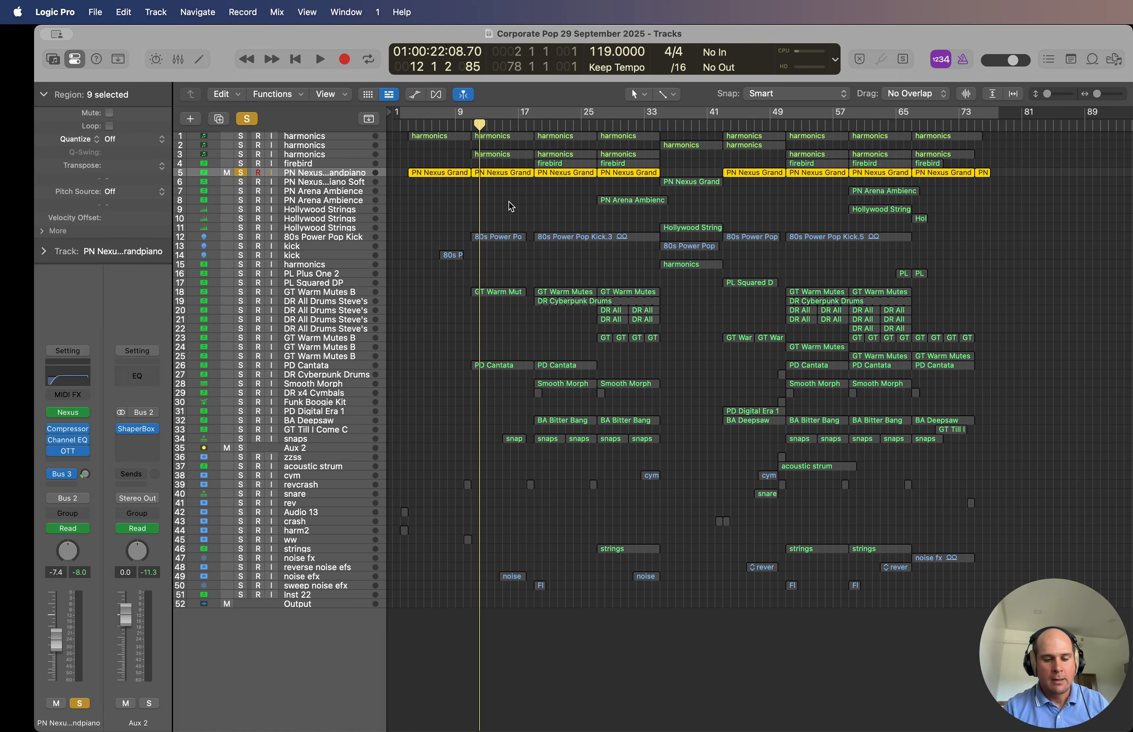
key("space")
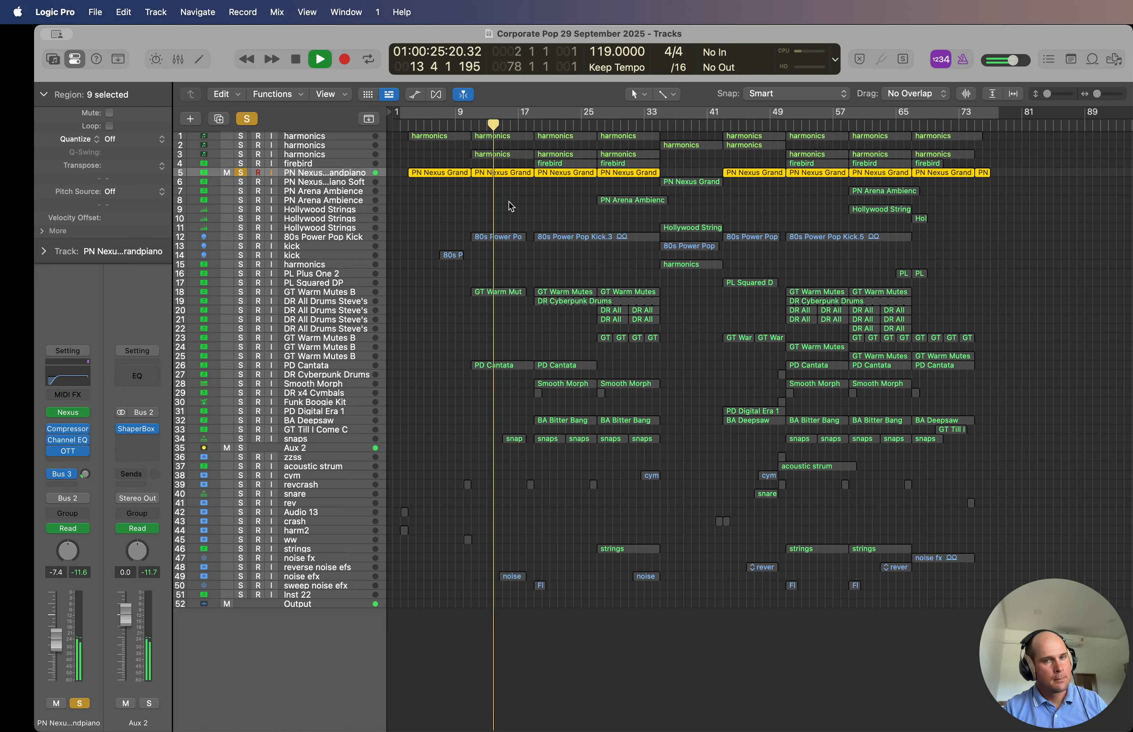
Step: Examine the notes of the grand piano region starting at bar 11 in the Piano Roll, closing the editor and stopping playback when done
left_click(505, 176)
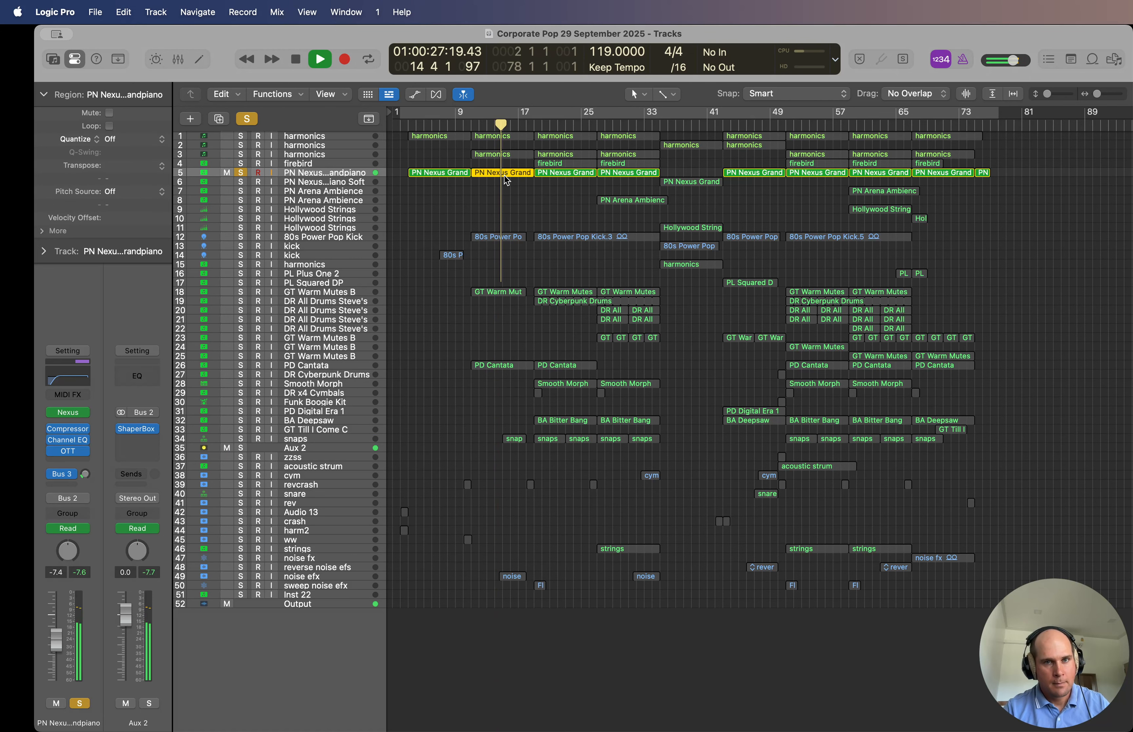
double_click(504, 175)
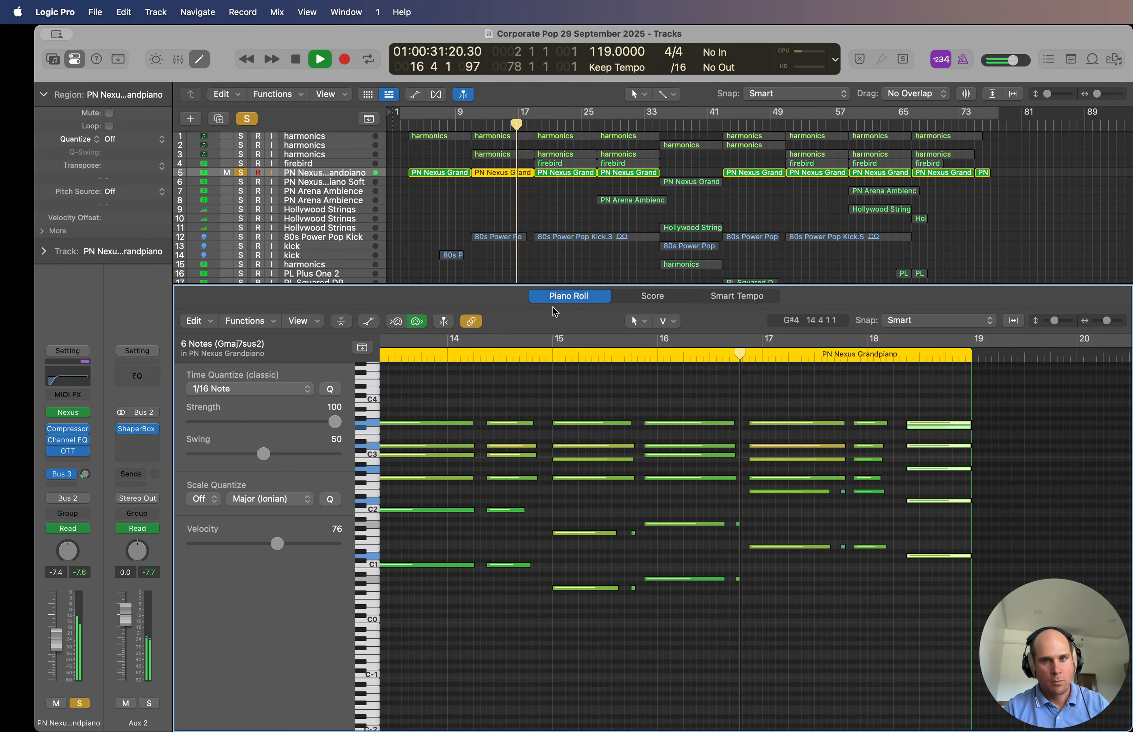
key("e")
key("space")
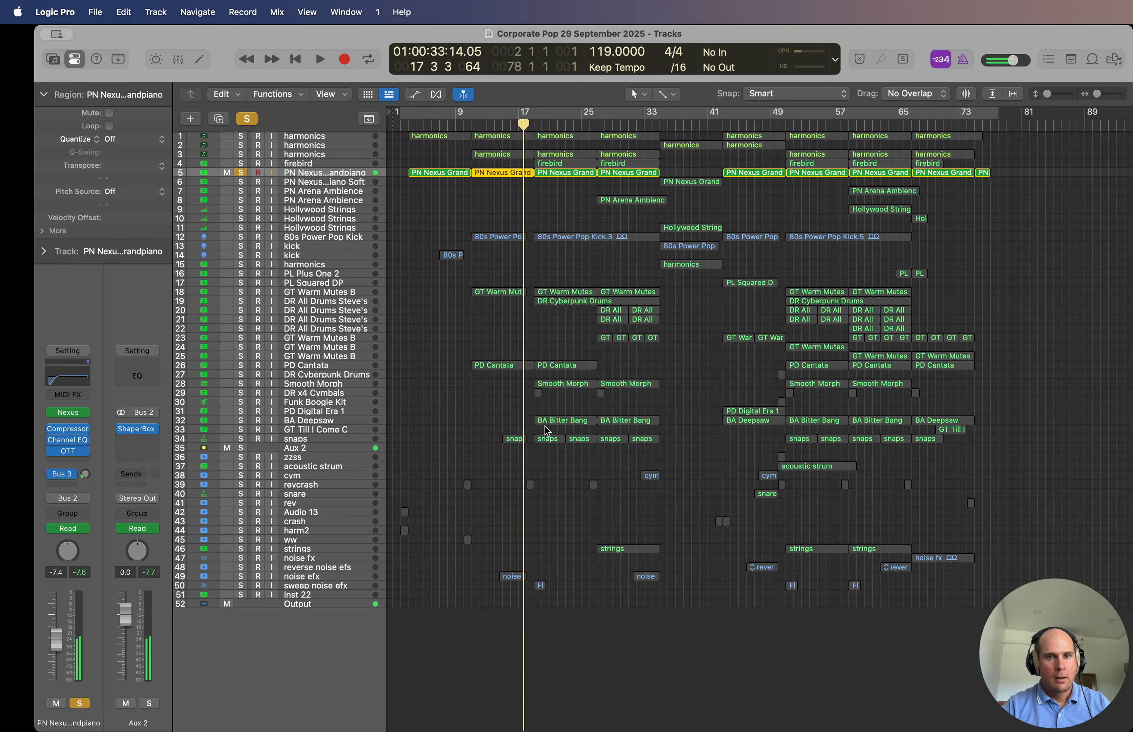
Step: Play the soloed grand piano from bar 19 and open its region there in the Piano Roll
left_click(557, 207)
left_click(535, 124)
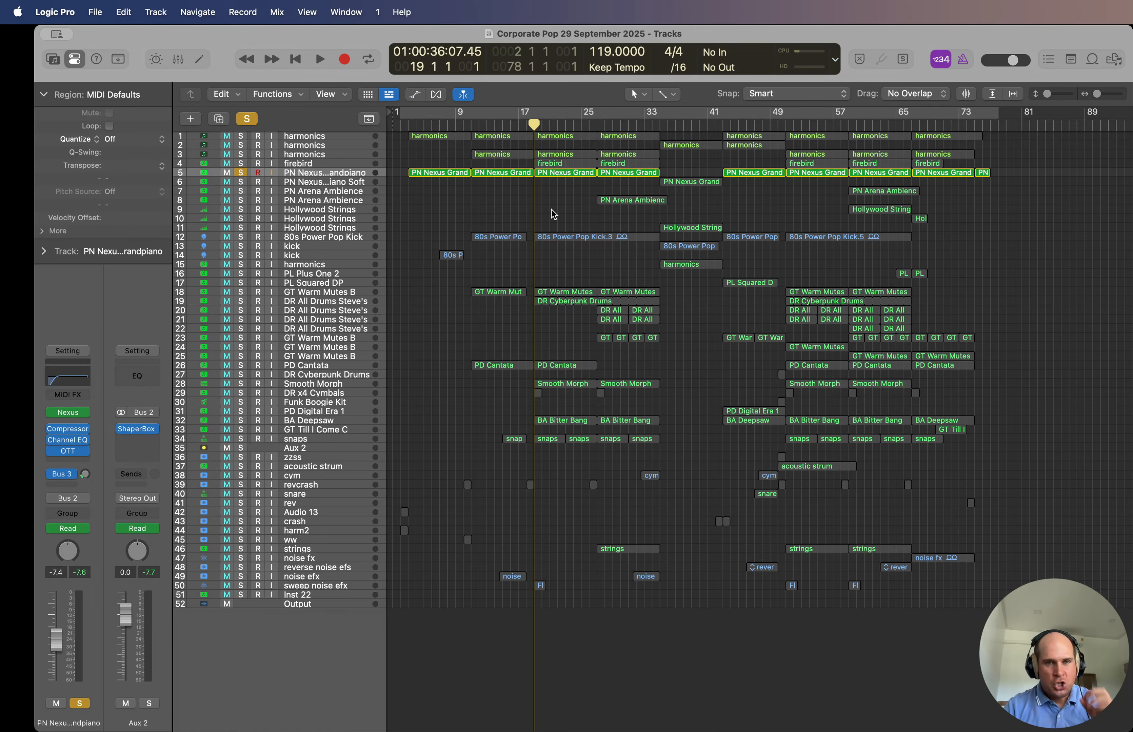
key("space")
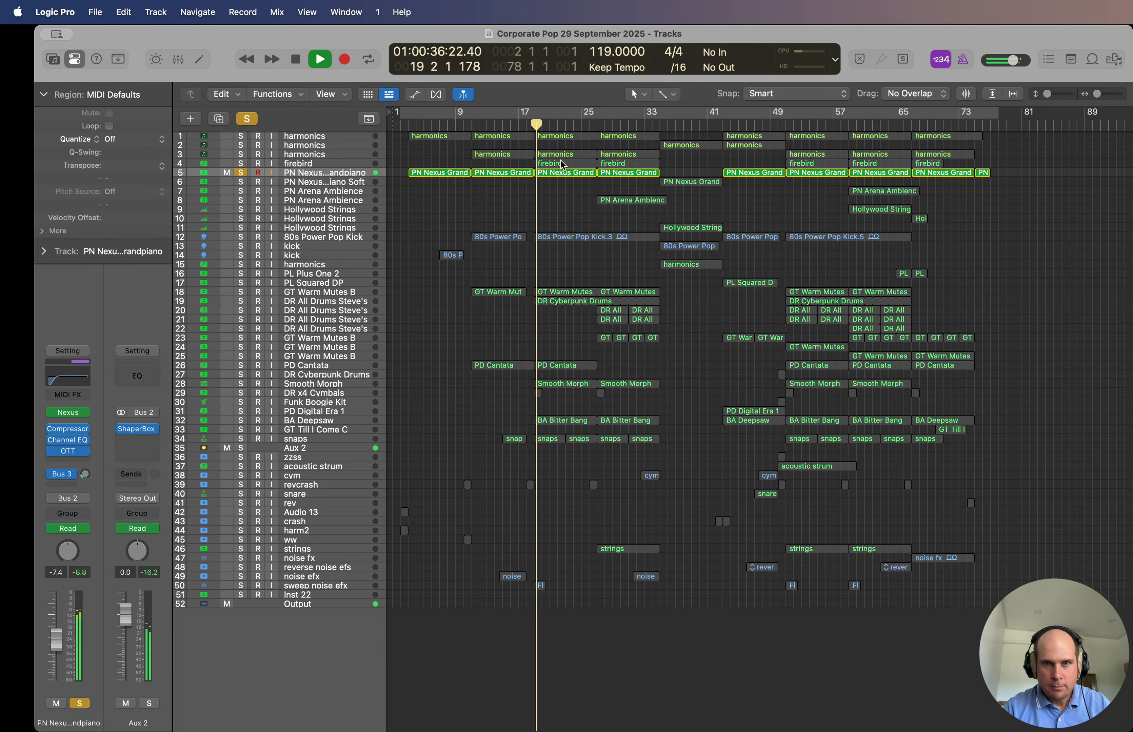
double_click(564, 172)
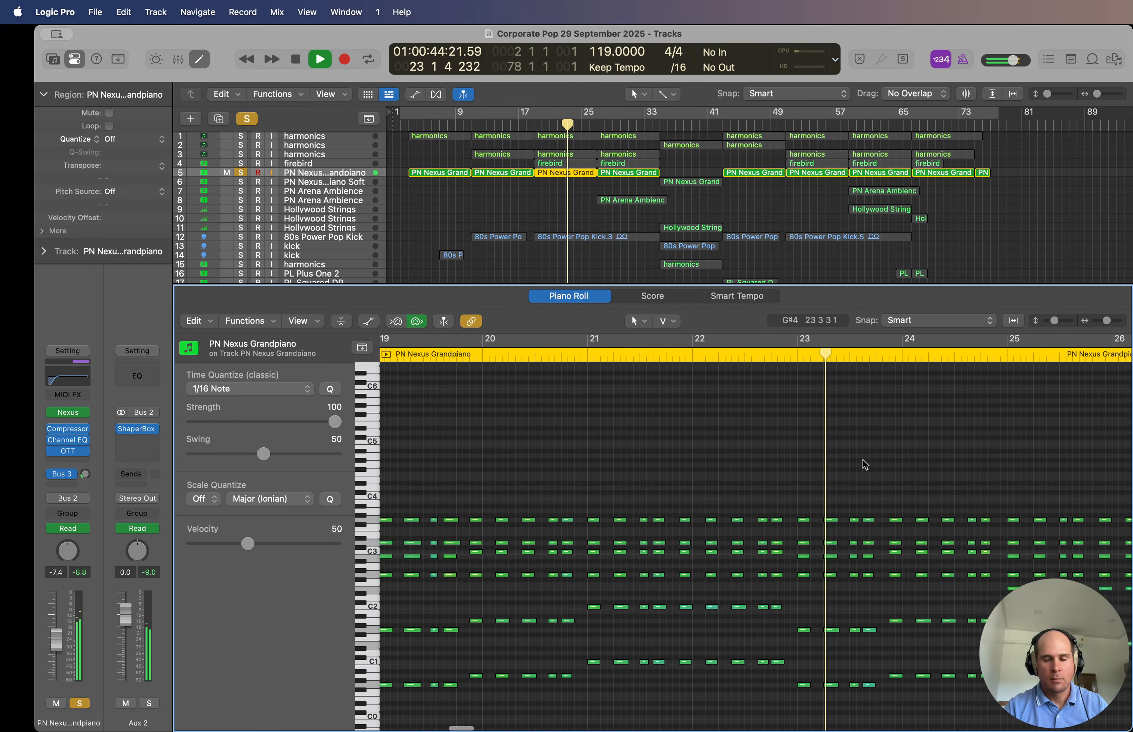
Step: Stop playback, close the Piano Roll, and deselect the grand piano region
key("space")
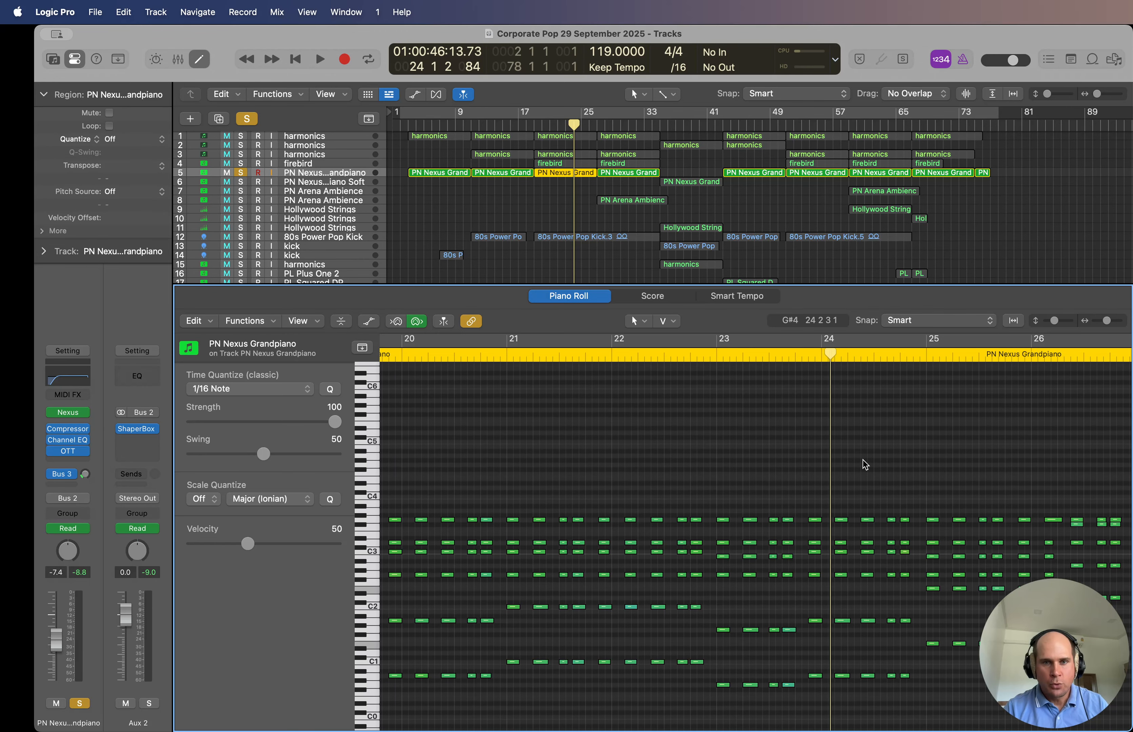
key("e")
left_click(551, 276)
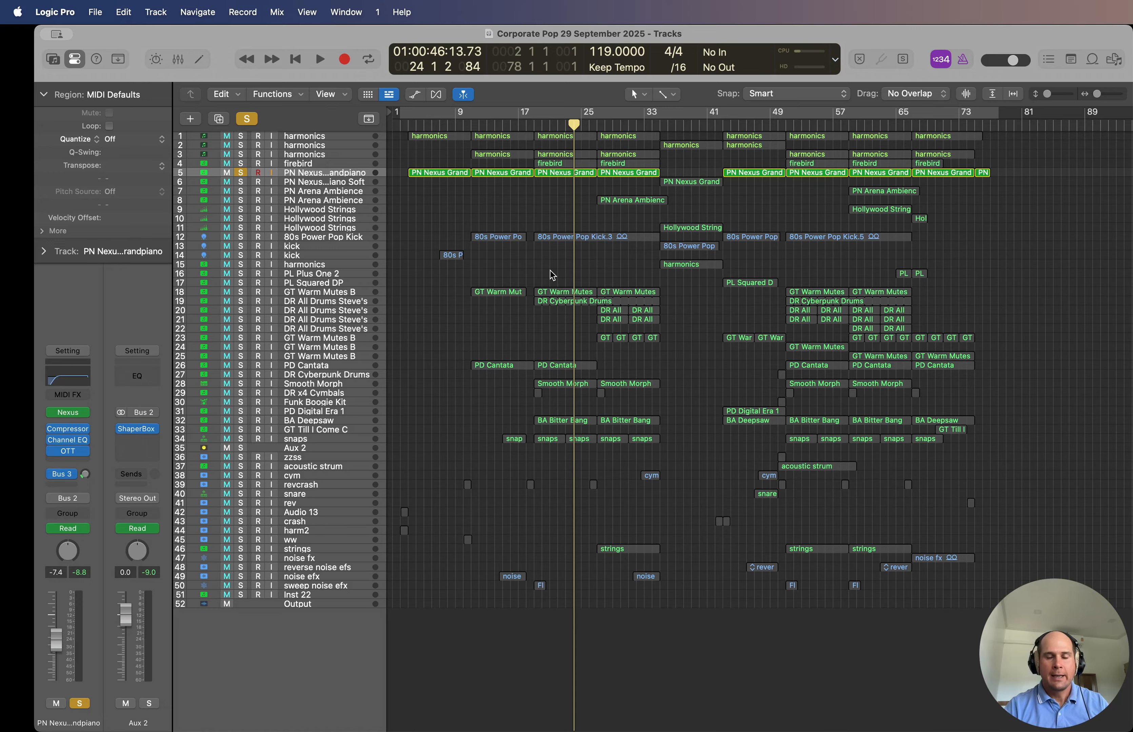
Step: Play from bar 19, unsolo the grand piano track to hear it in the full mix, and stop around bar 23
left_click(535, 122)
key("space")
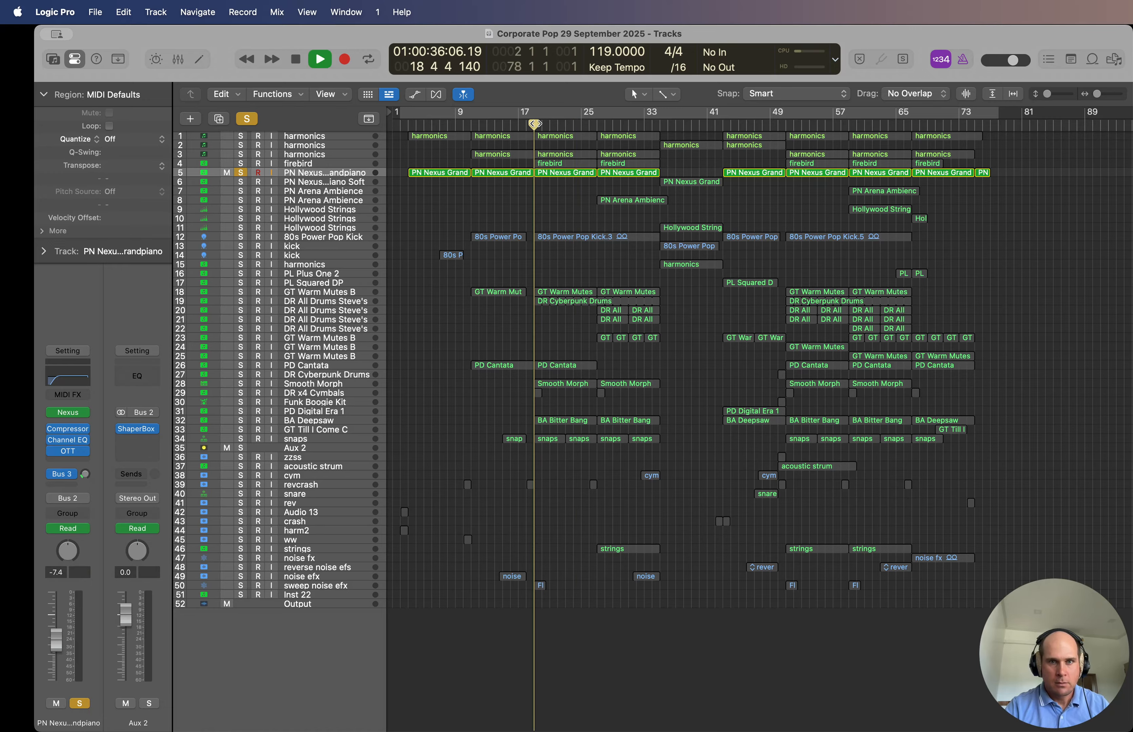
left_click(241, 173)
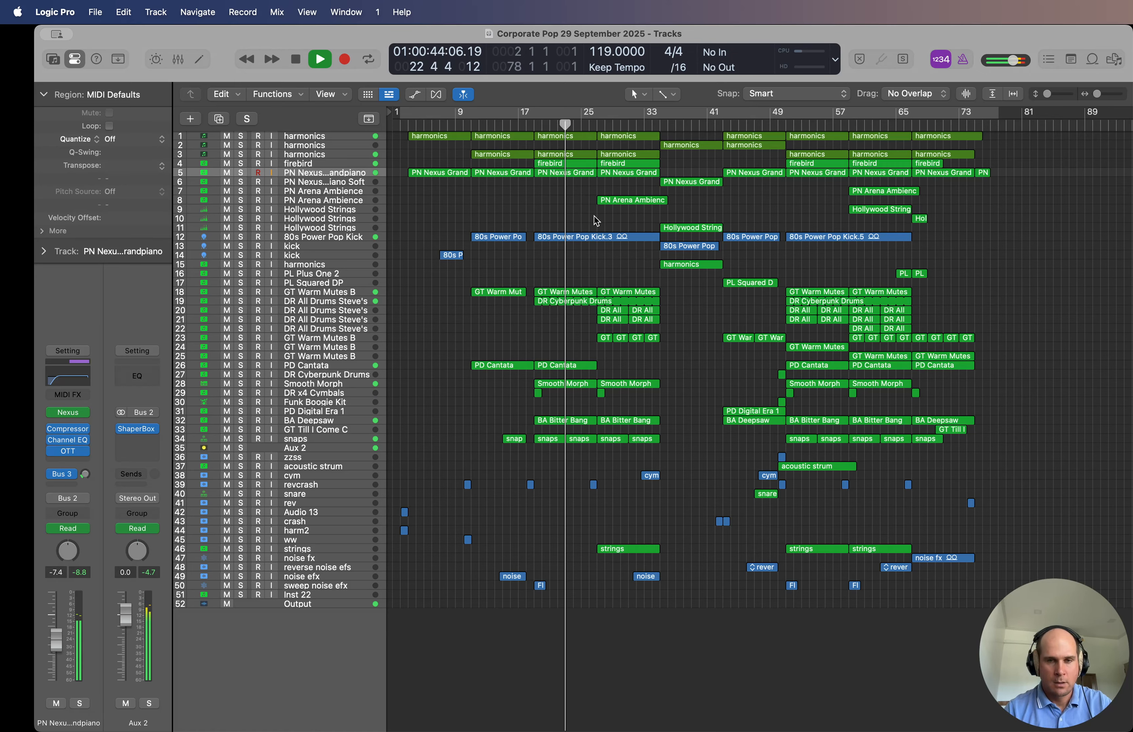
key("space")
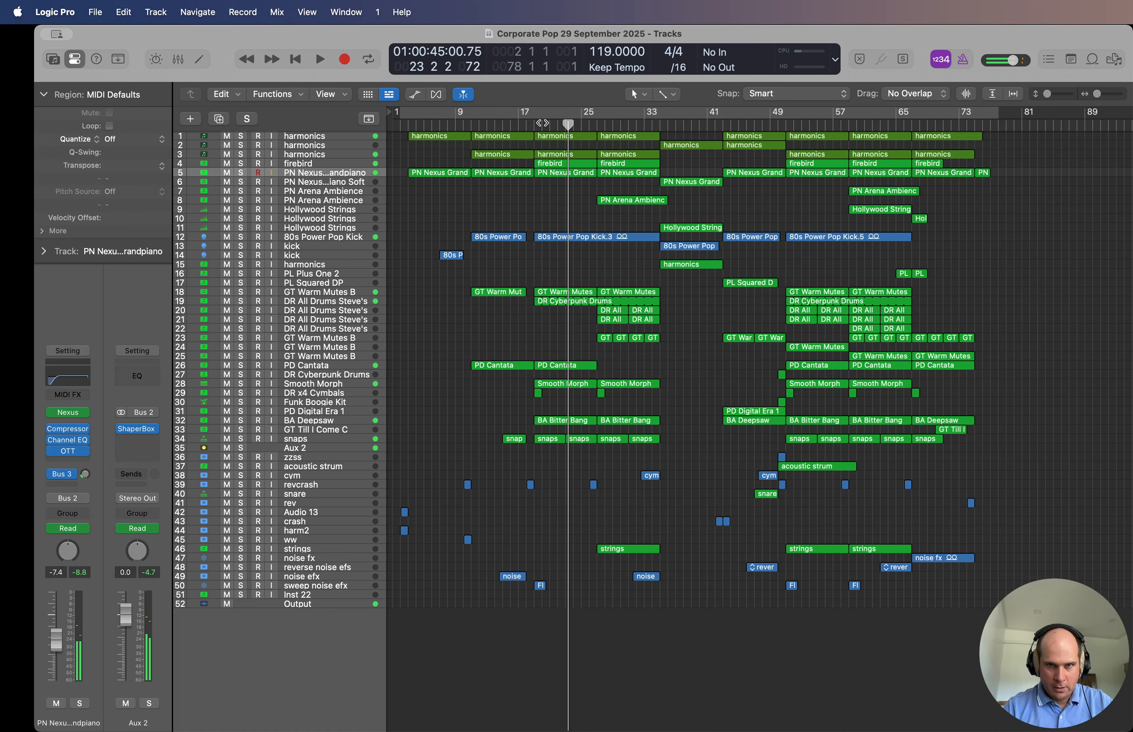
Step: Play from bar 27 and audition the strings track in solo, stopping around bar 30 and unsoloing it
left_click(595, 125)
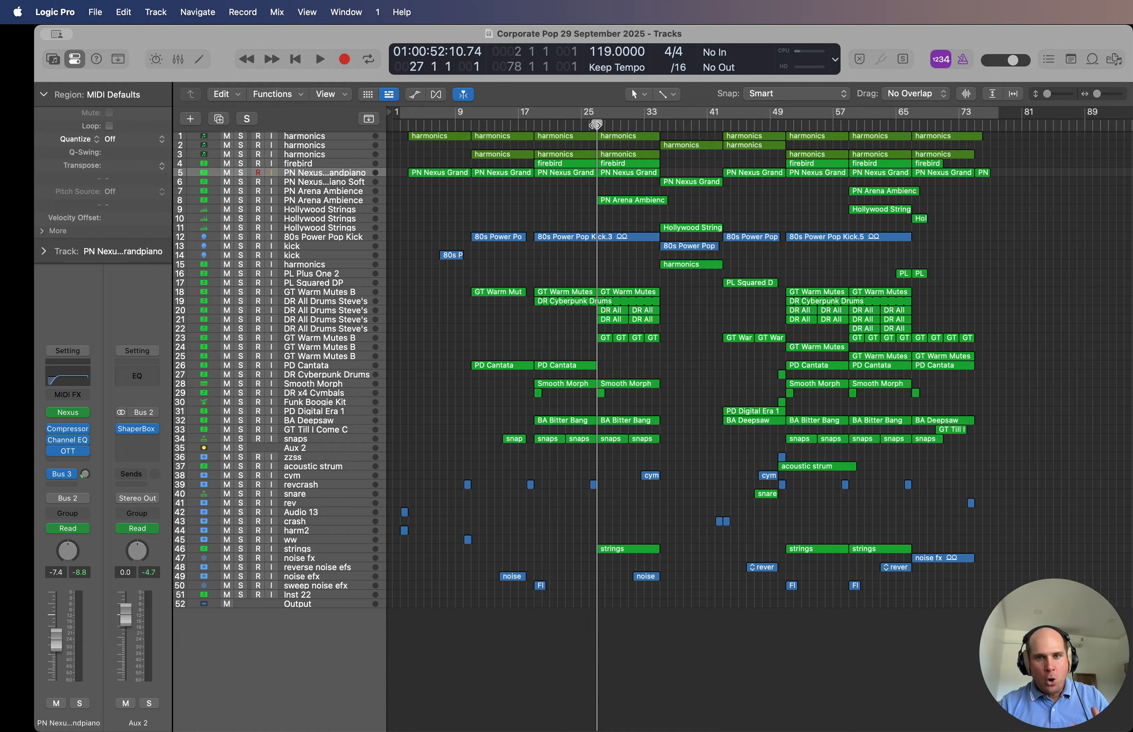
key("space")
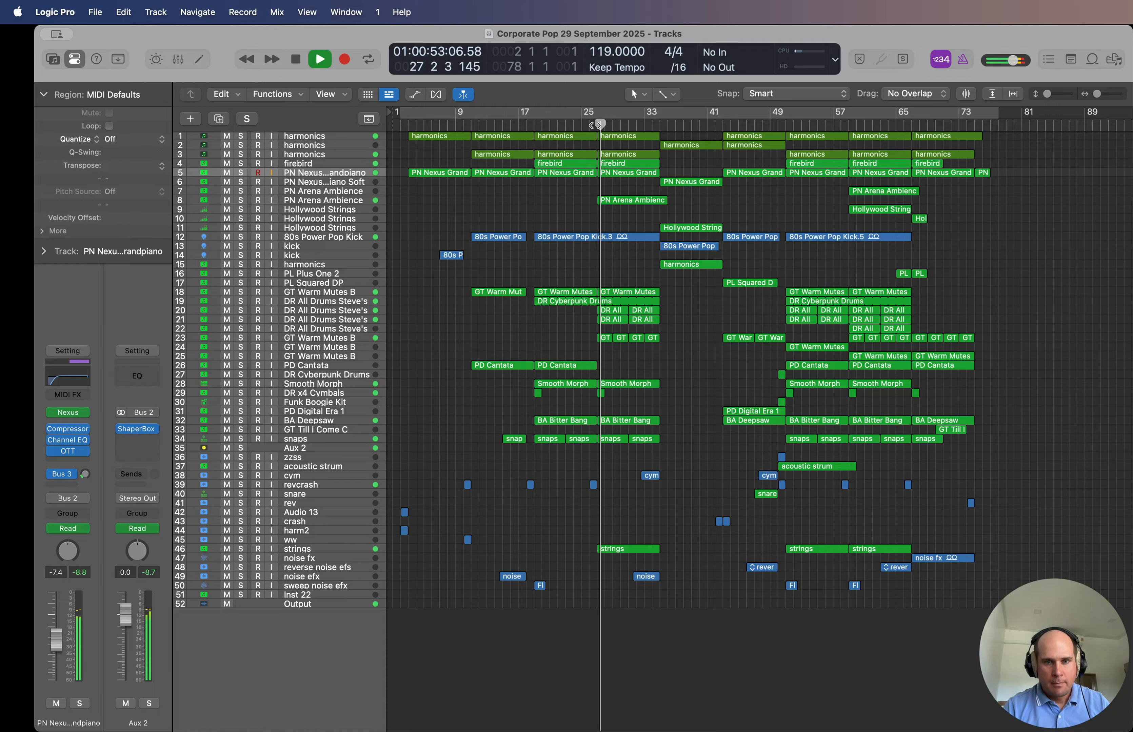
left_click(241, 550)
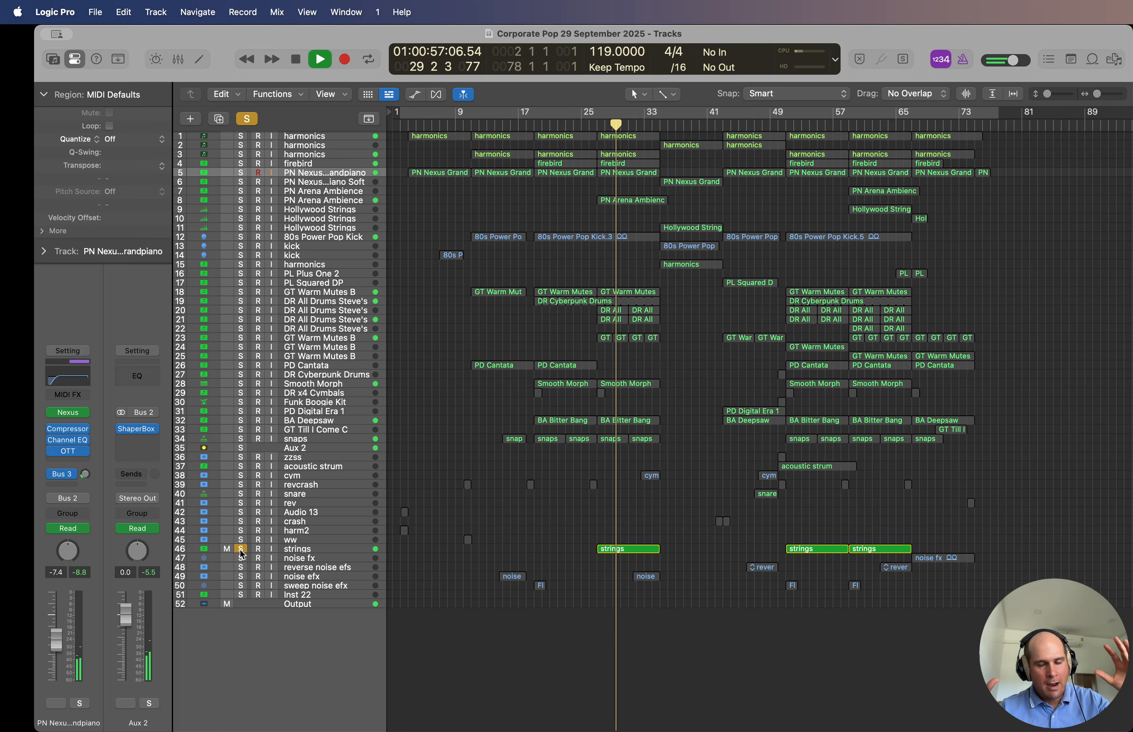
key("space")
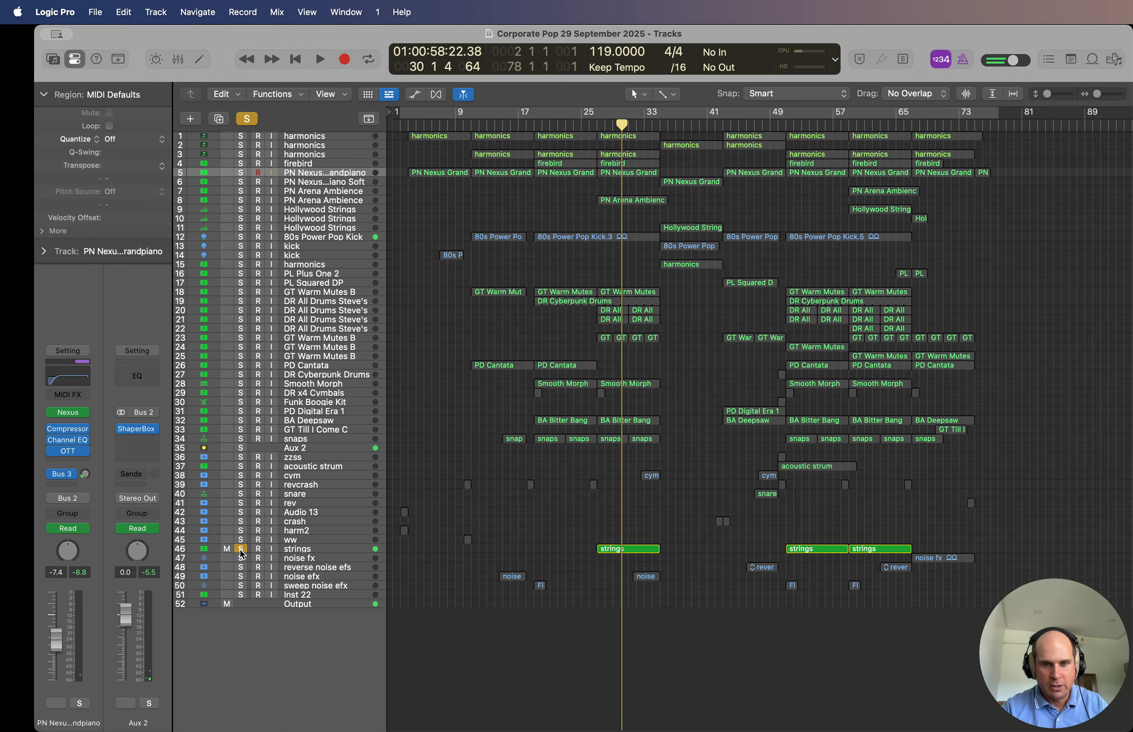
left_click(241, 549)
Step: Replay the full mix from bar 27, briefly viewing the strings region's notes in the Piano Roll, and stop around bar 30
key("space")
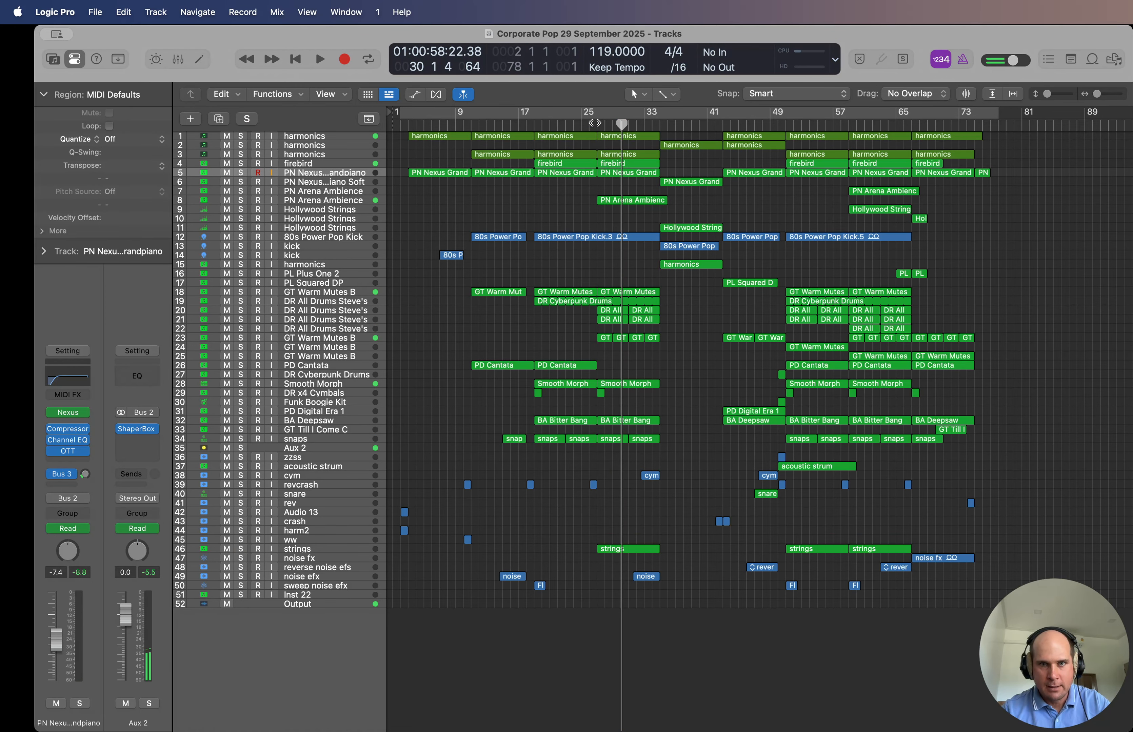
left_click(595, 125)
left_click(500, 550)
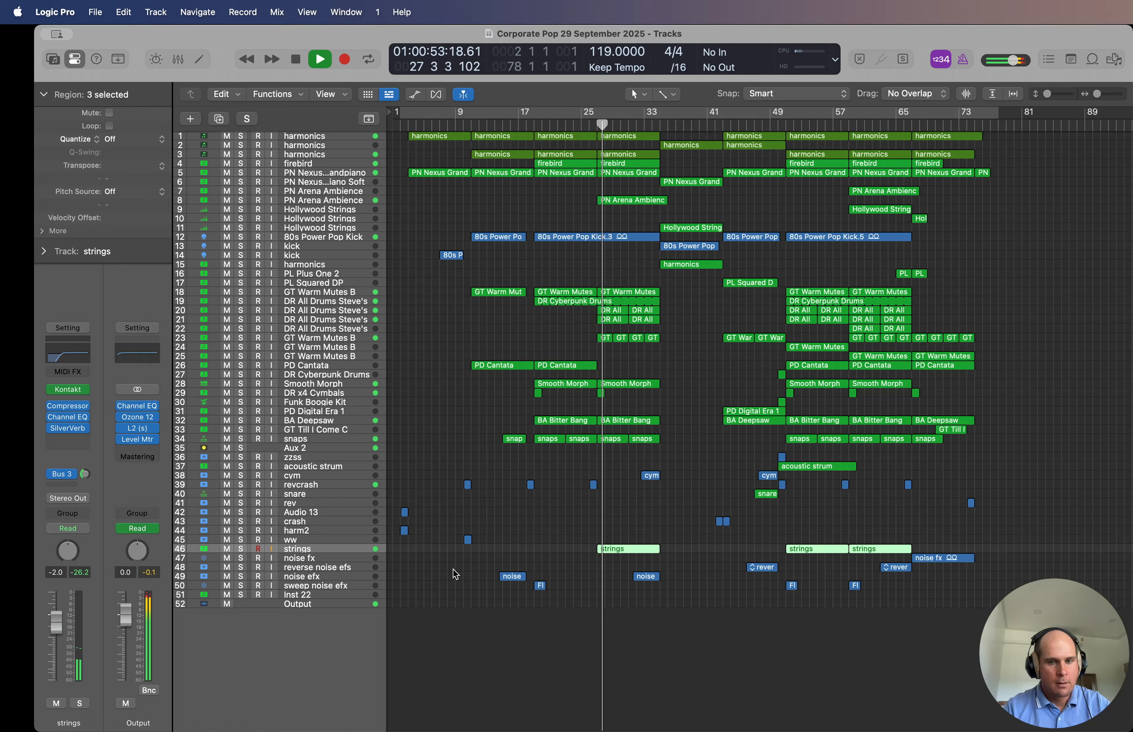
left_click(629, 549)
double_click(628, 549)
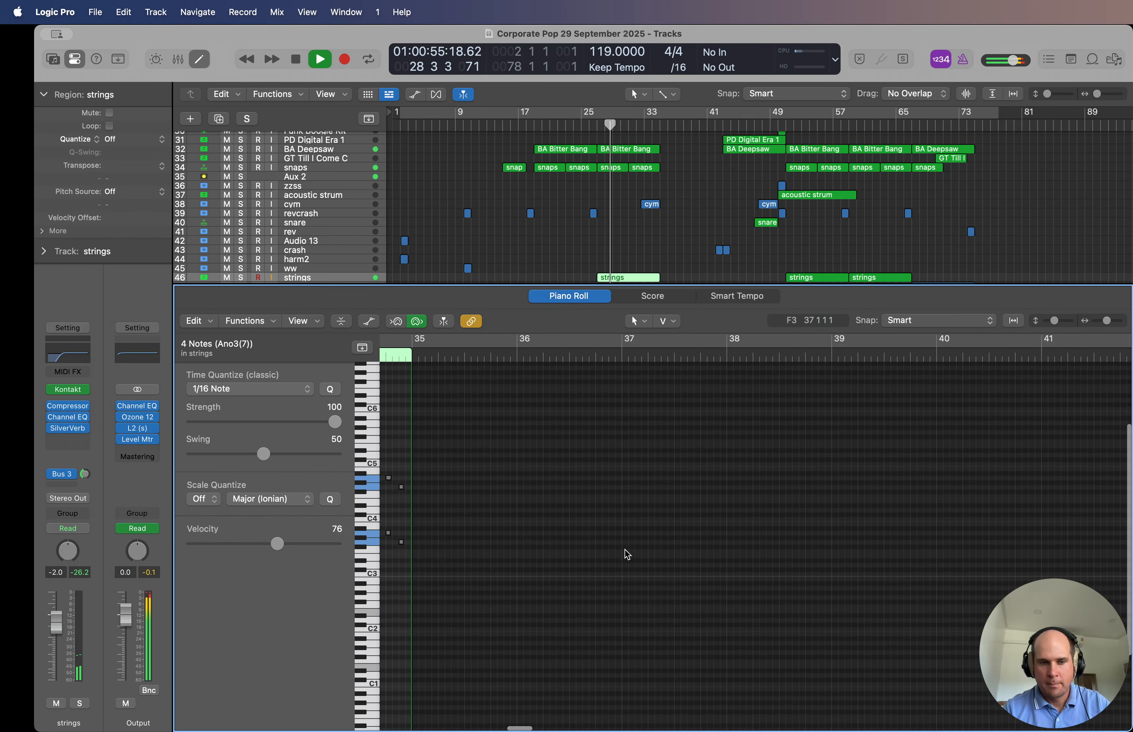
left_click(556, 299)
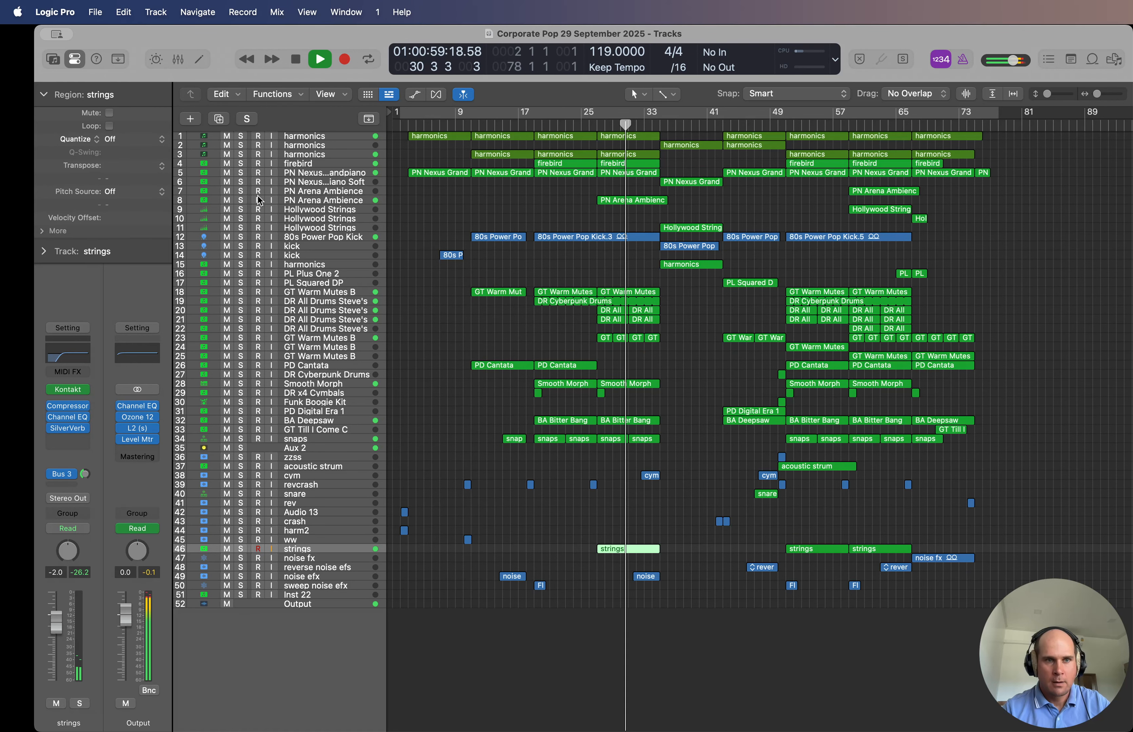
key("space")
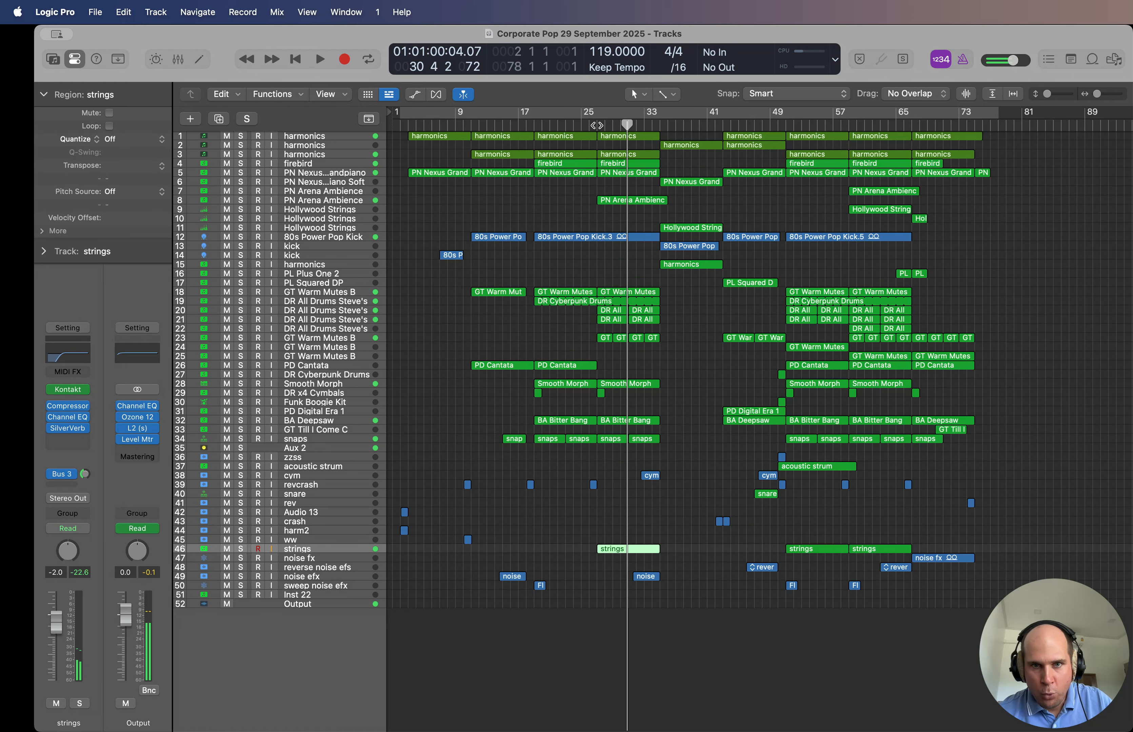
Step: Solo the PN Arena Ambience track 8, play it from bar 27, and view its region's notes in the Piano Roll, closing the editor when done
left_click(597, 125)
left_click(305, 202)
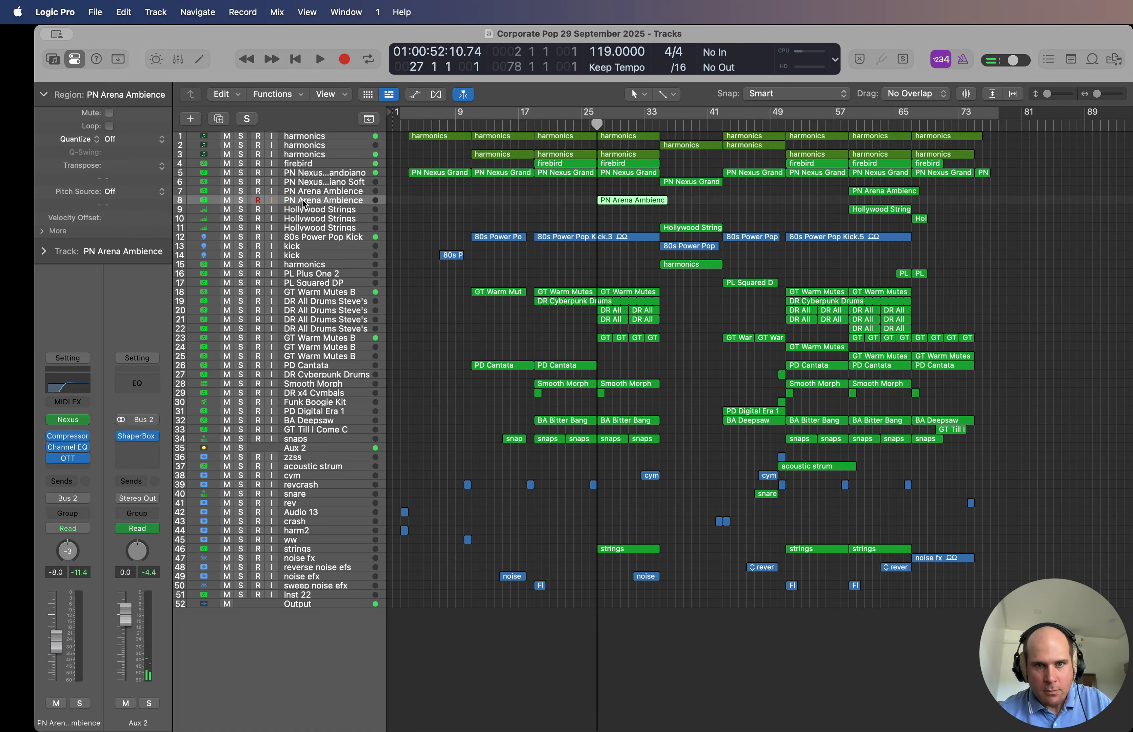
left_click(242, 200)
key("space")
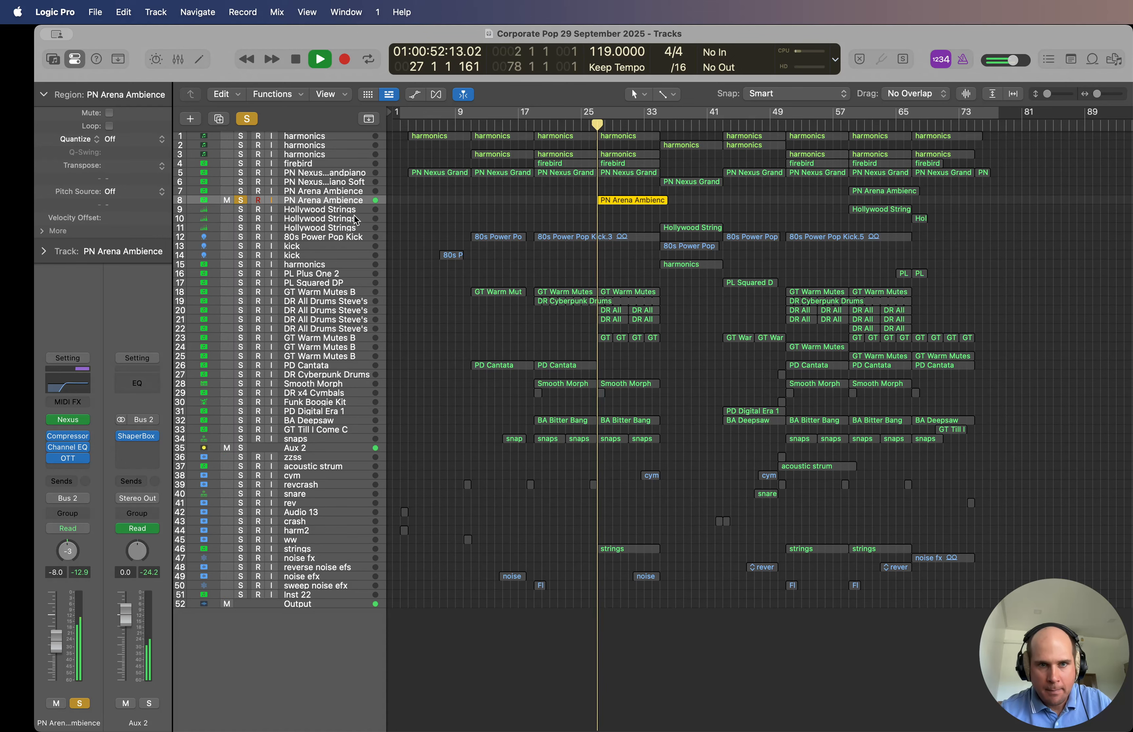
double_click(620, 202)
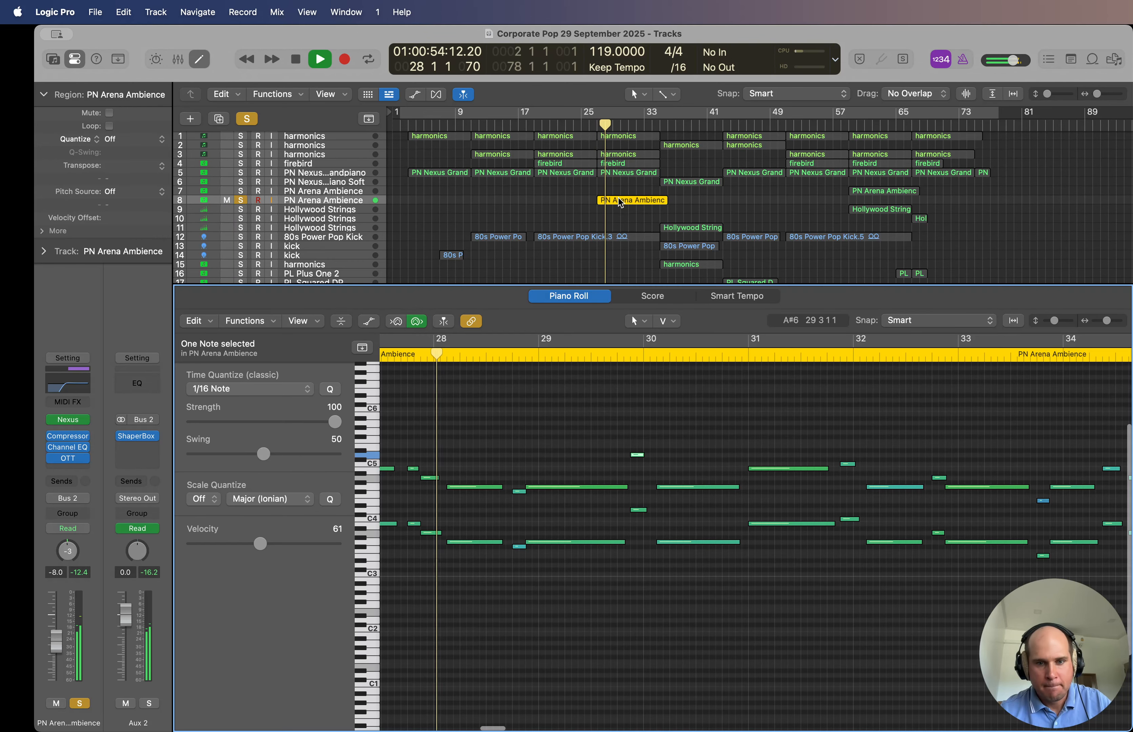
key("e")
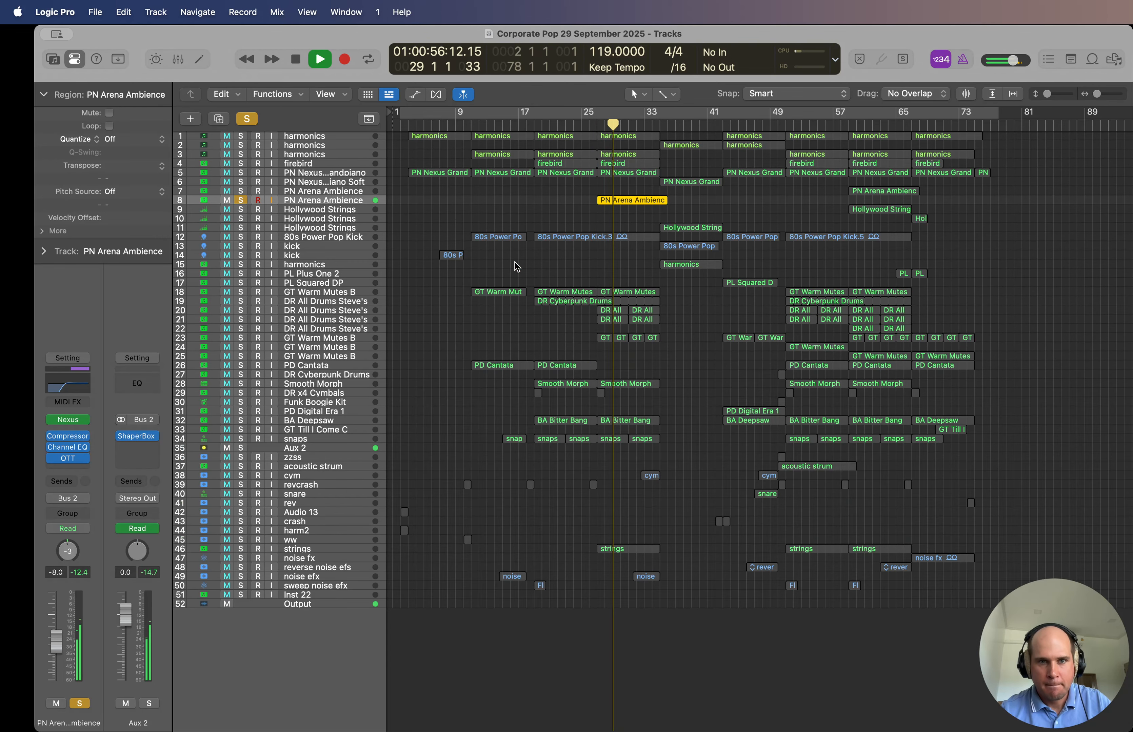
Step: Unsolo the PN Arena Ambience track and play the full mix from bar 27 to bar 35
key("s")
left_click(489, 210)
key("space")
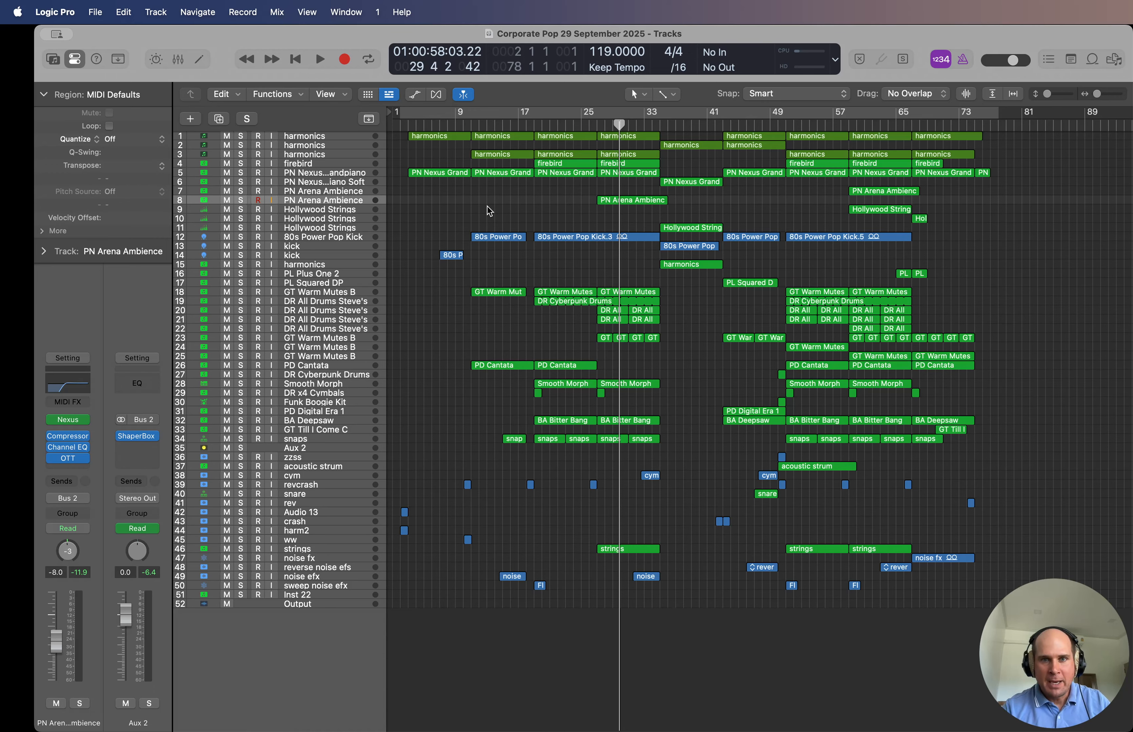
double_click(595, 125)
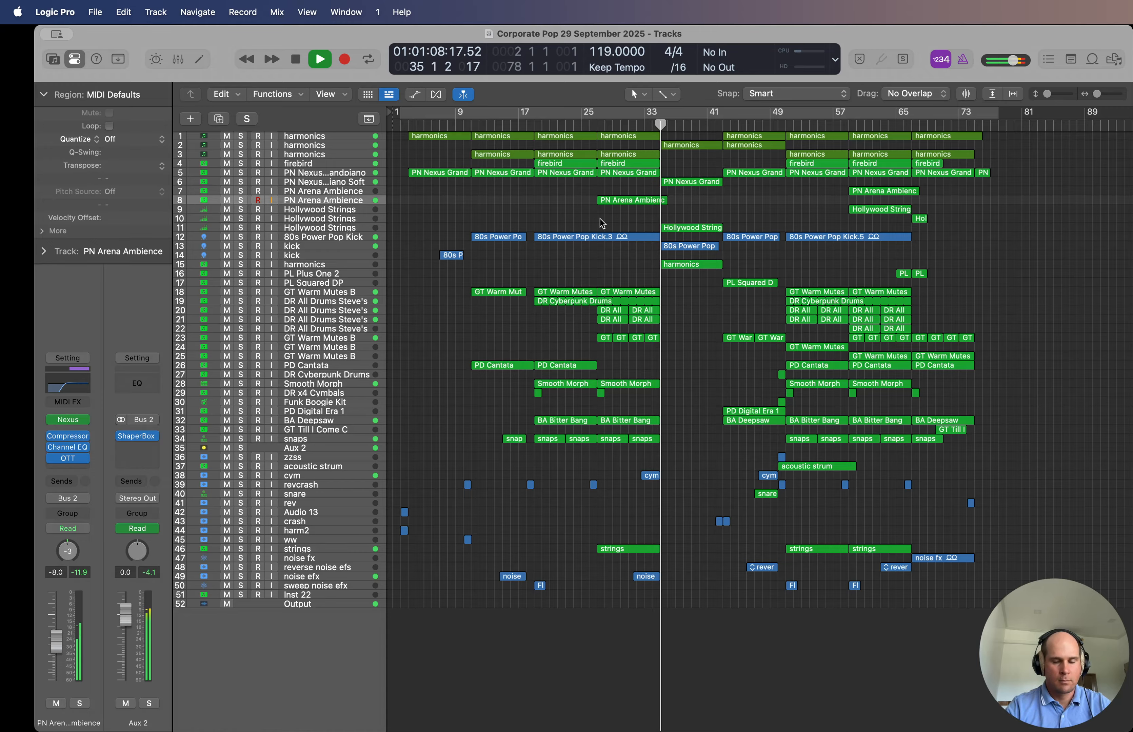
key("space")
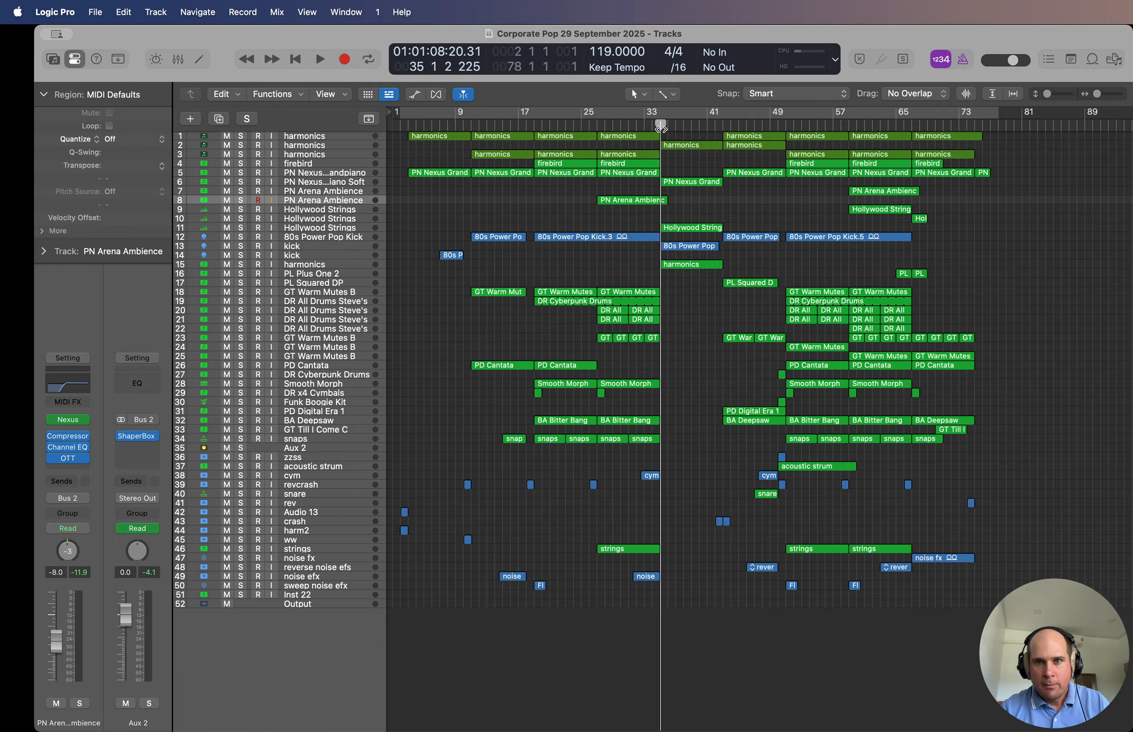
Step: Play the PN Nexus Grandpiano Soft track in solo from bar 35 and view its Channel EQ, closing the plug-in when done
left_click(675, 189)
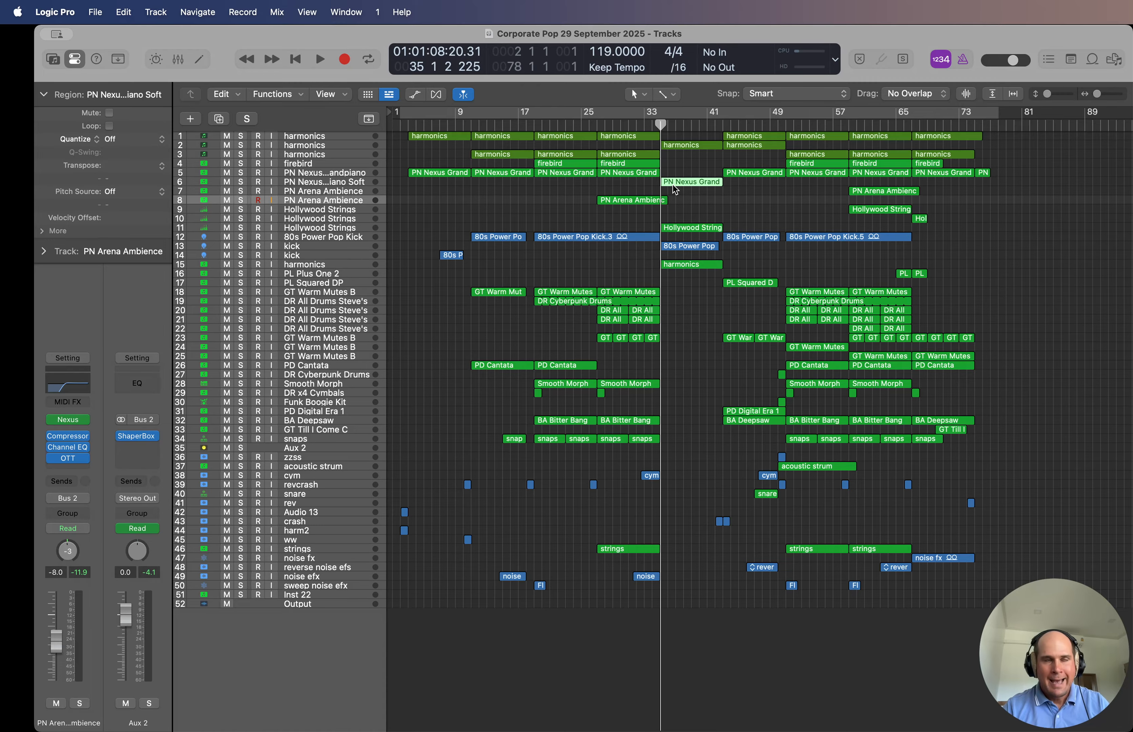
left_click(338, 184)
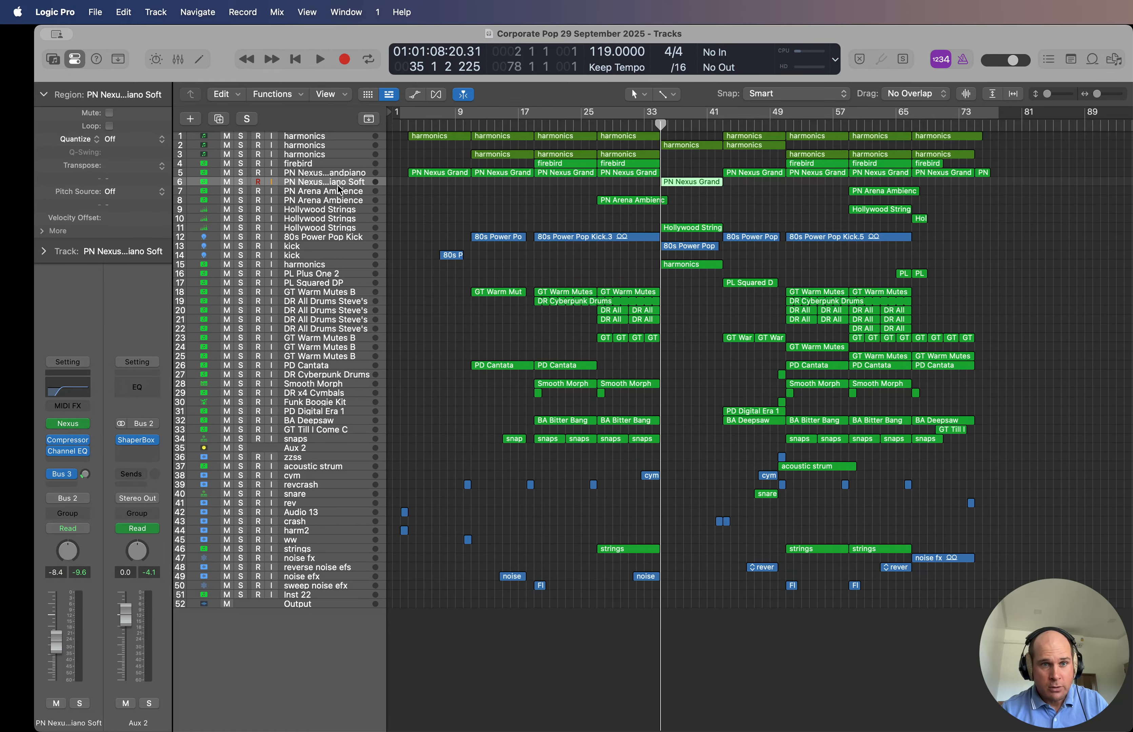
key("space")
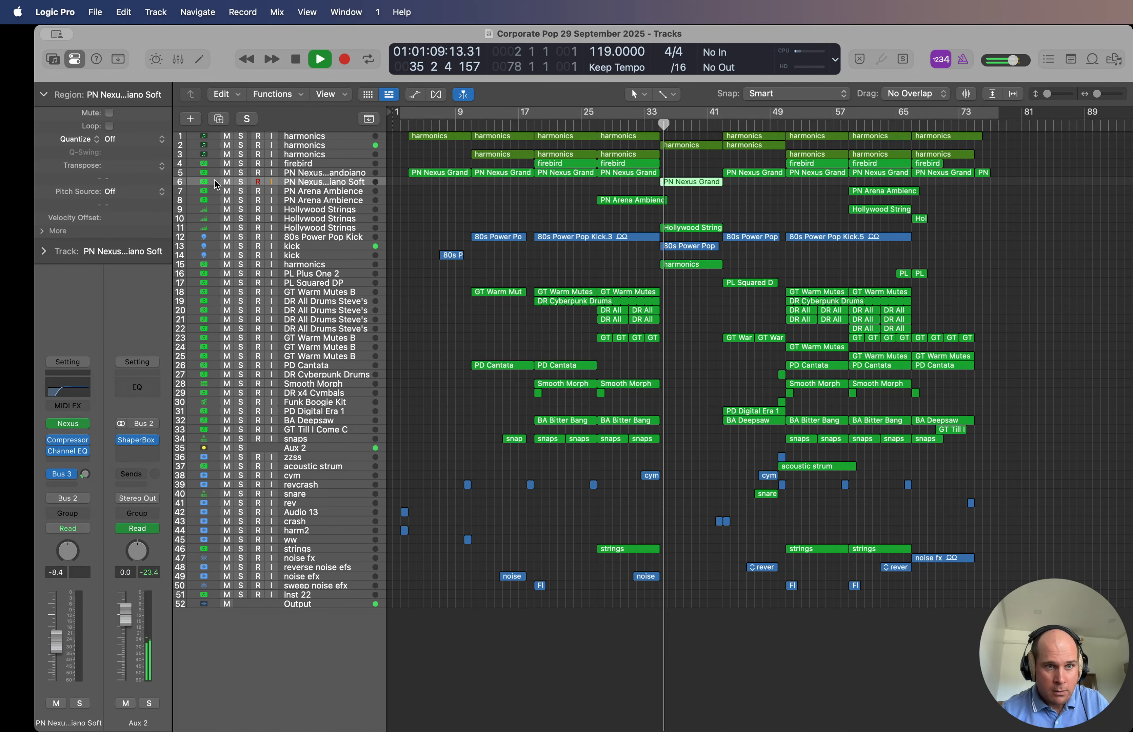
left_click(241, 182)
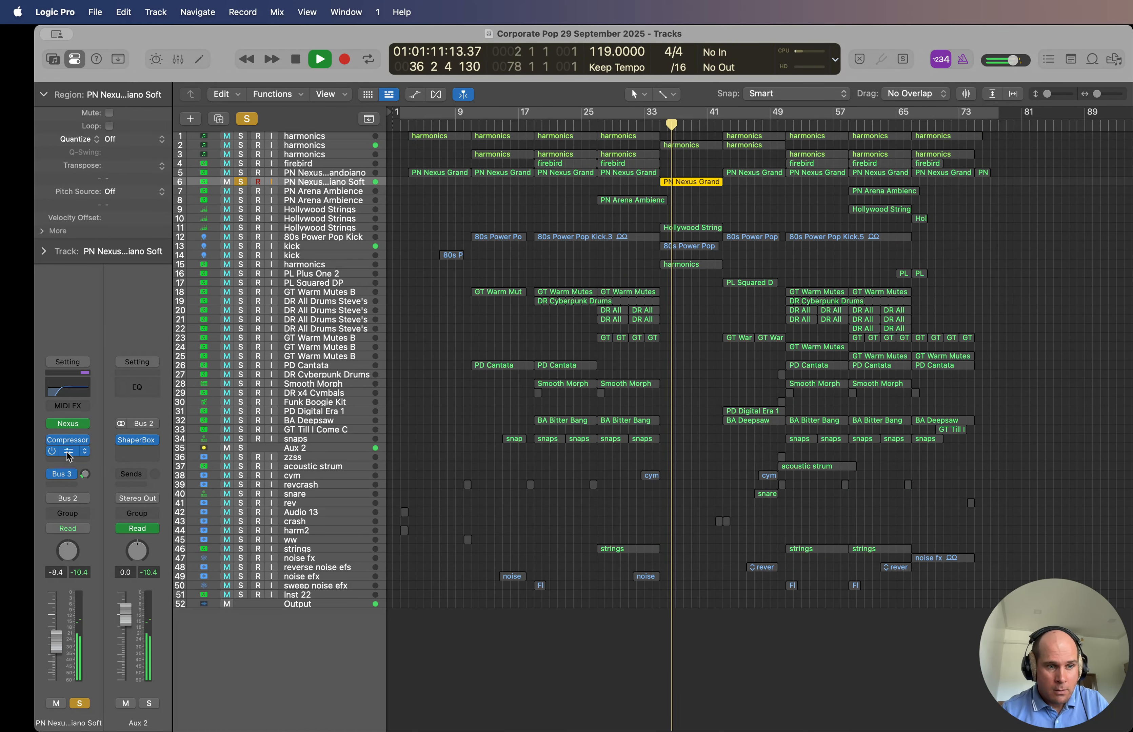
left_click(68, 451)
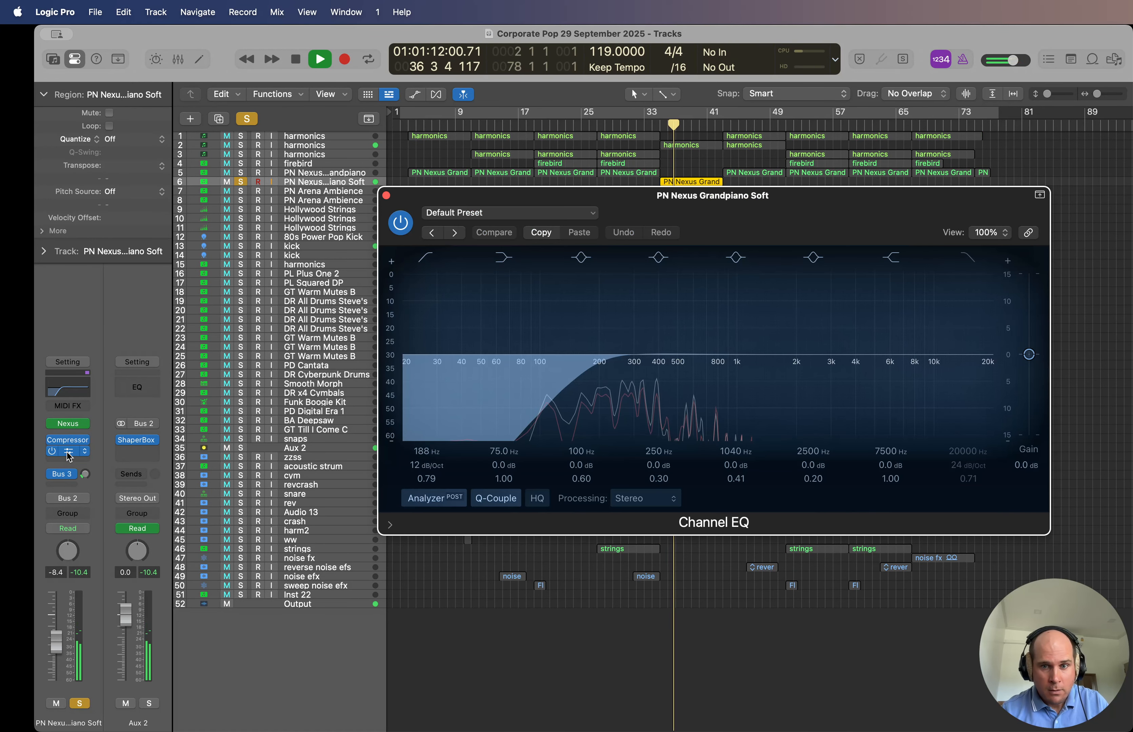
left_click(386, 195)
Step: Open the soft grand piano's Nexus instrument, switch it to the N2 Retro view, inspect the controls, and close it
left_click(70, 423)
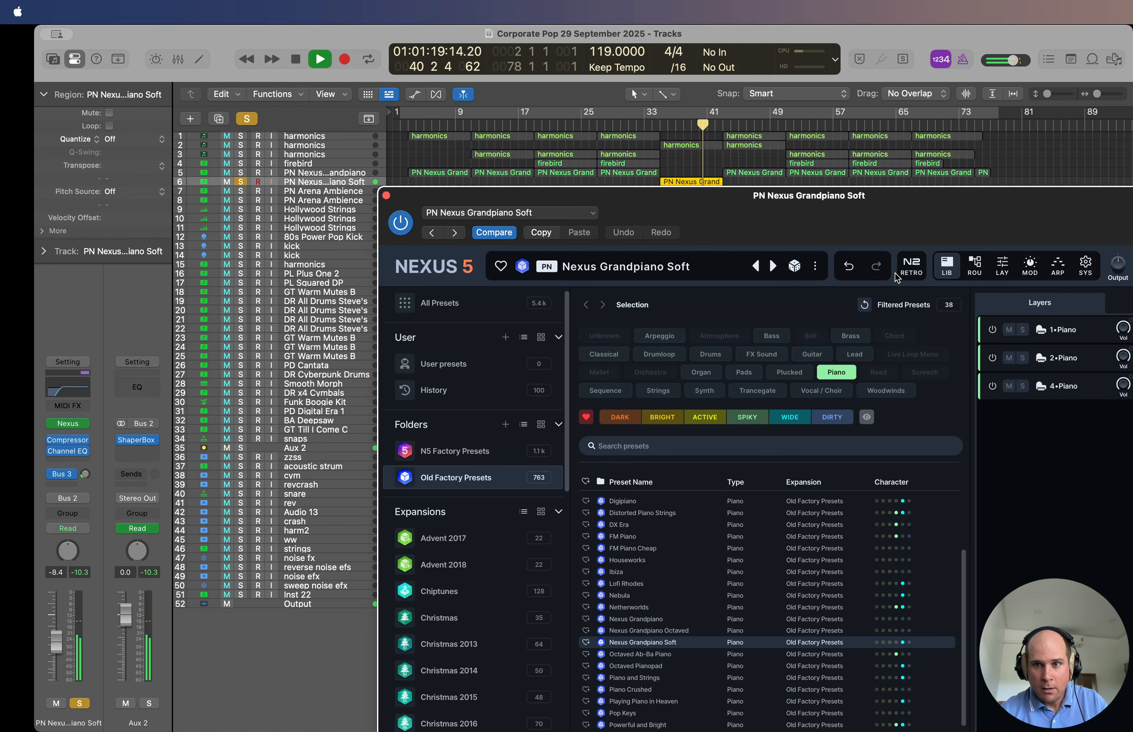
left_click(912, 266)
mouse_move(515, 640)
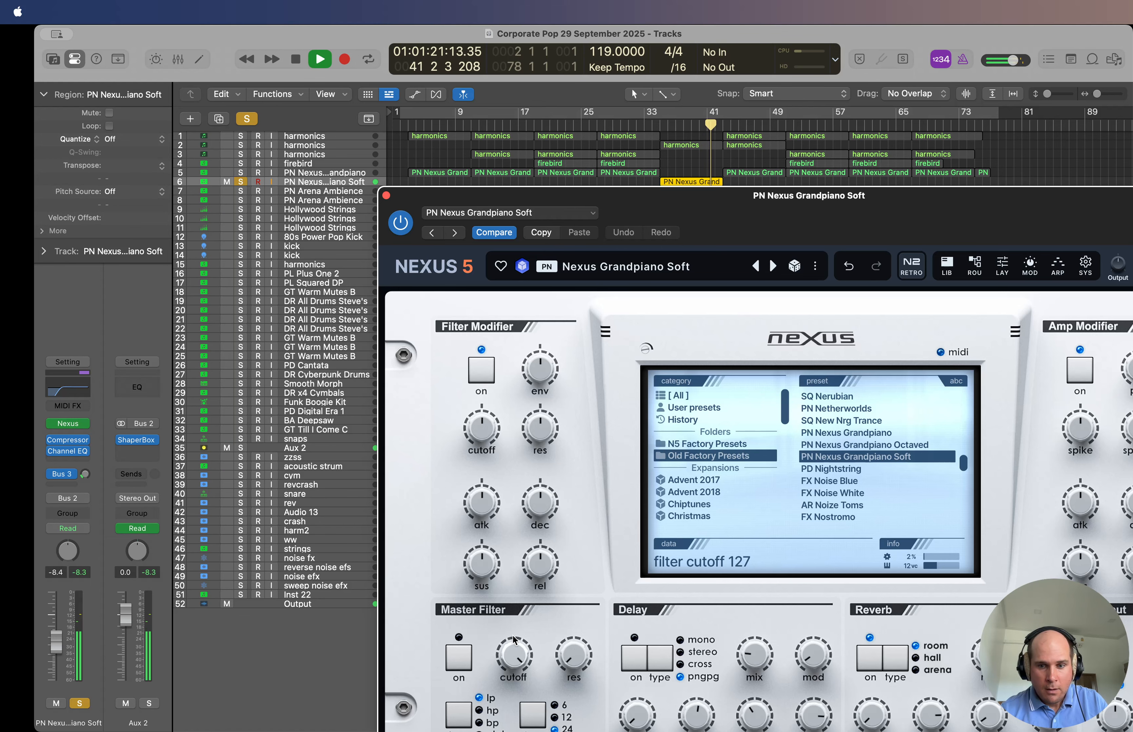
double_click(585, 196)
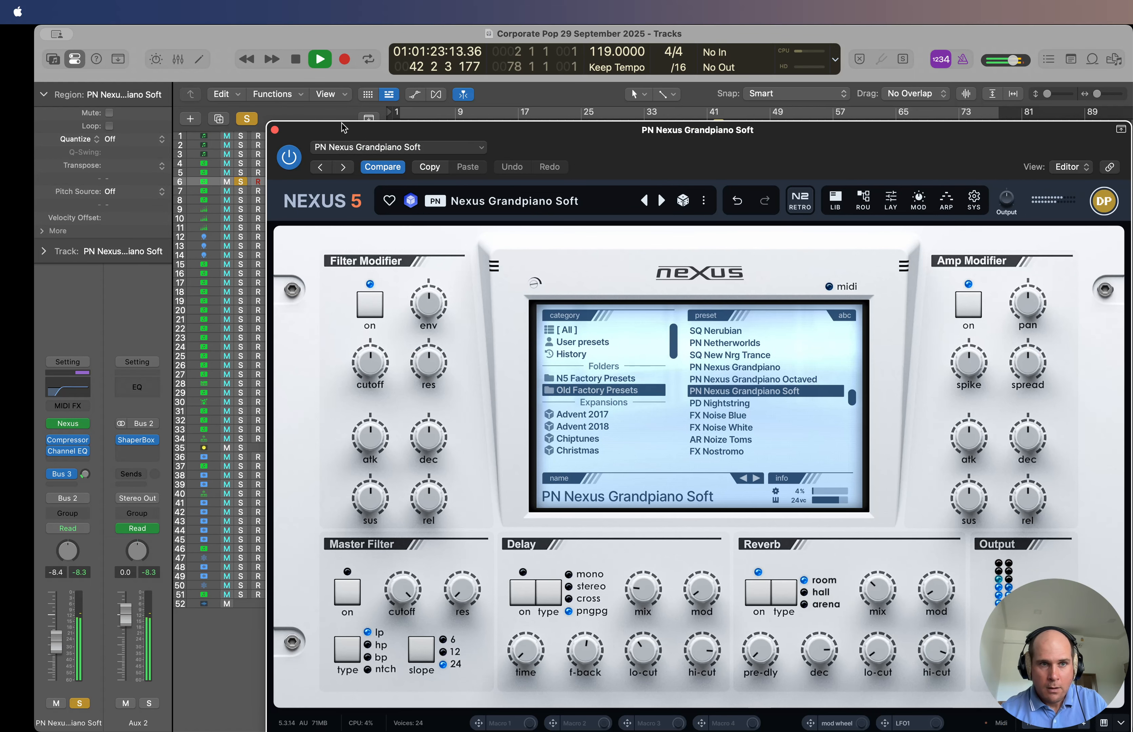
left_click(276, 130)
Step: Stop playback around bar 43, unsolo the soft grand piano track, and deselect its region
key("space")
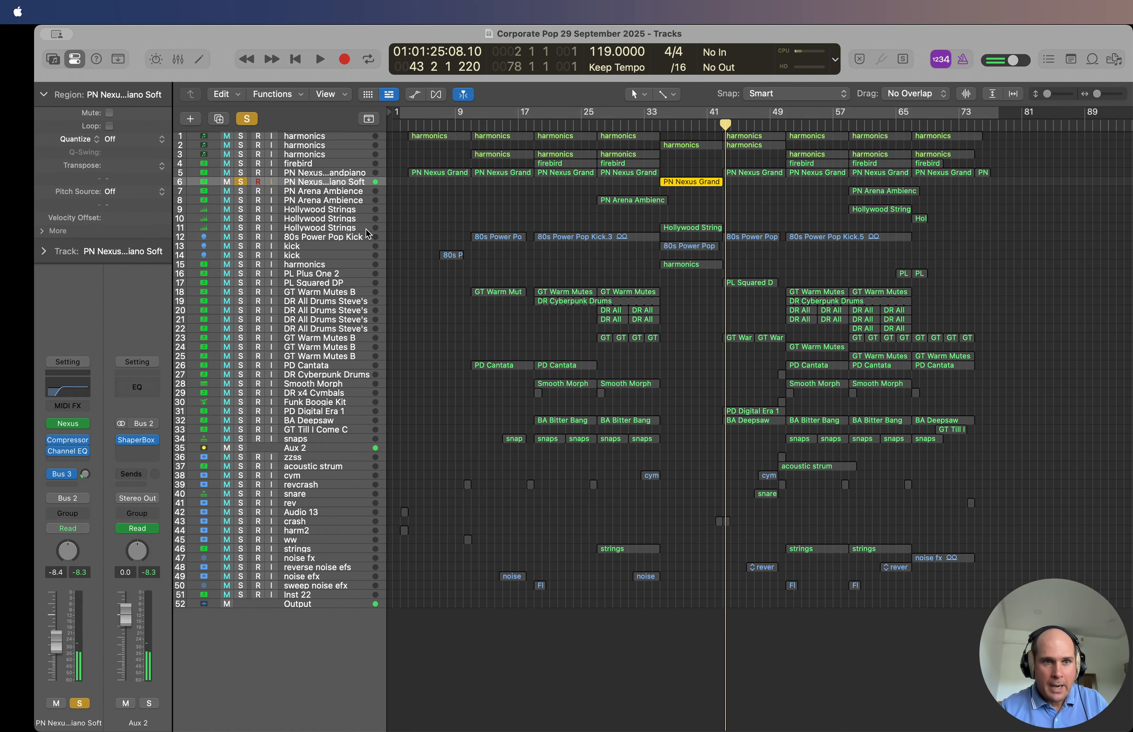
left_click(241, 182)
left_click(515, 211)
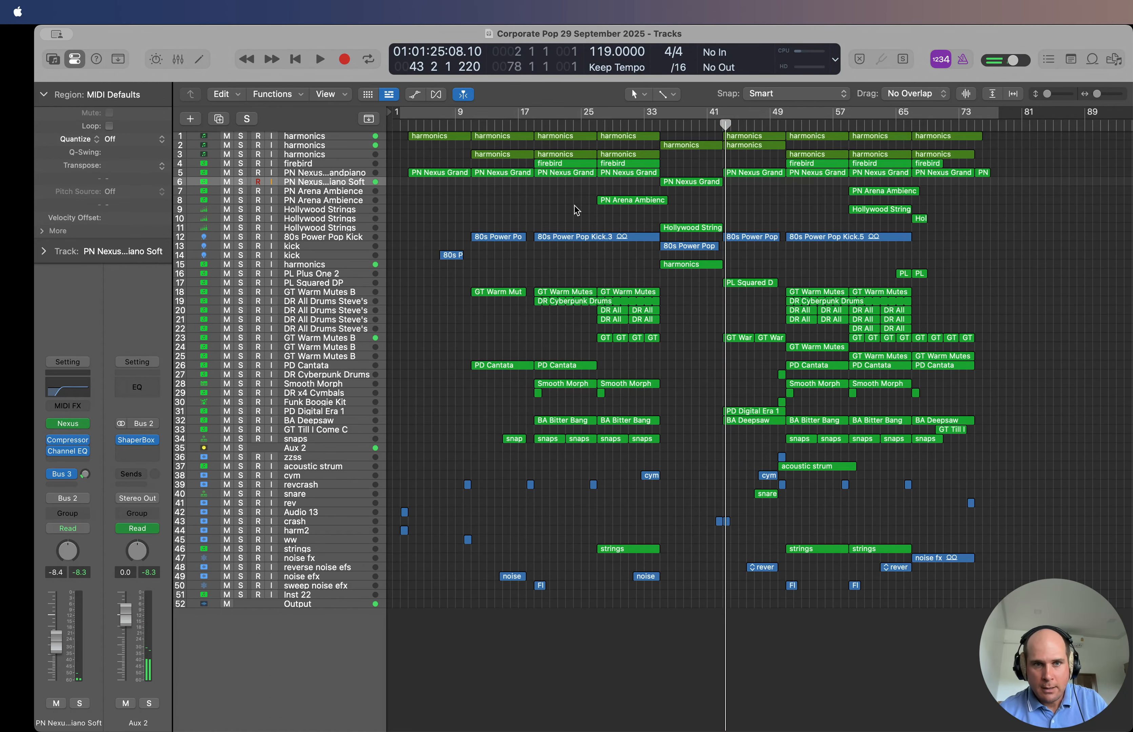
Step: Examine the PN Nexus Grandpiano Soft preset in the Nexus preset list, closing the instrument when done
left_click(71, 424)
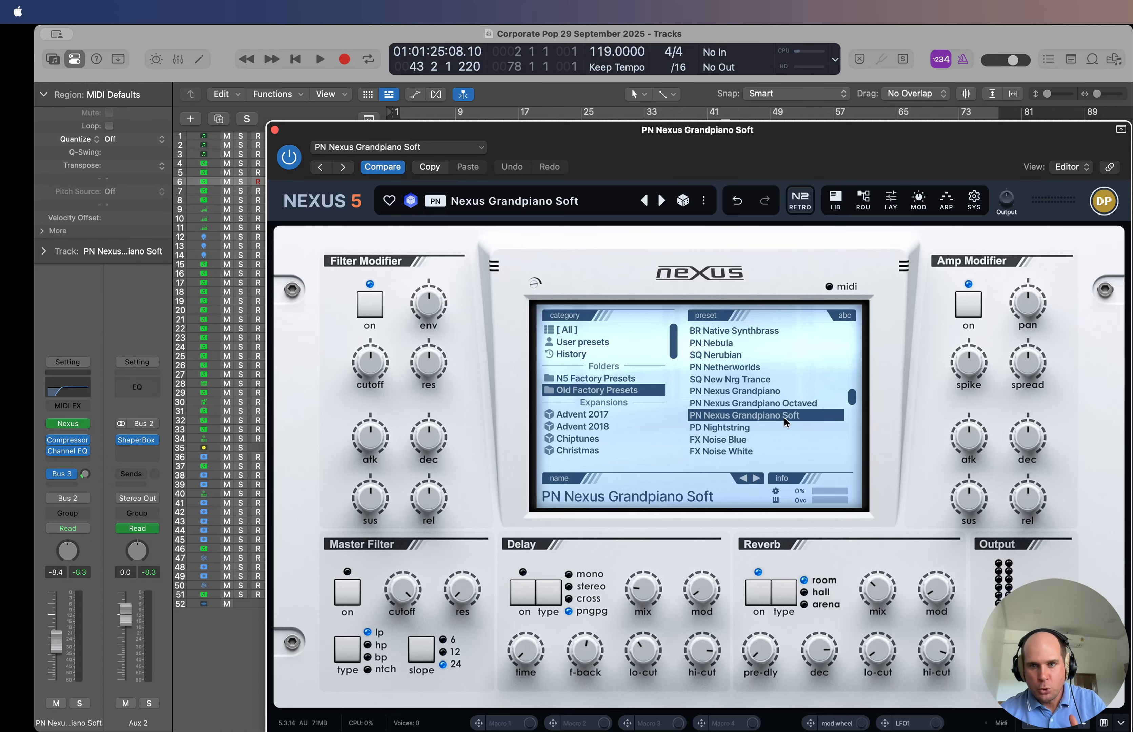
left_click(275, 130)
Step: Play the full mix from bar 35 to about bar 41, stop, and return the playhead to bar 3
left_click(659, 125)
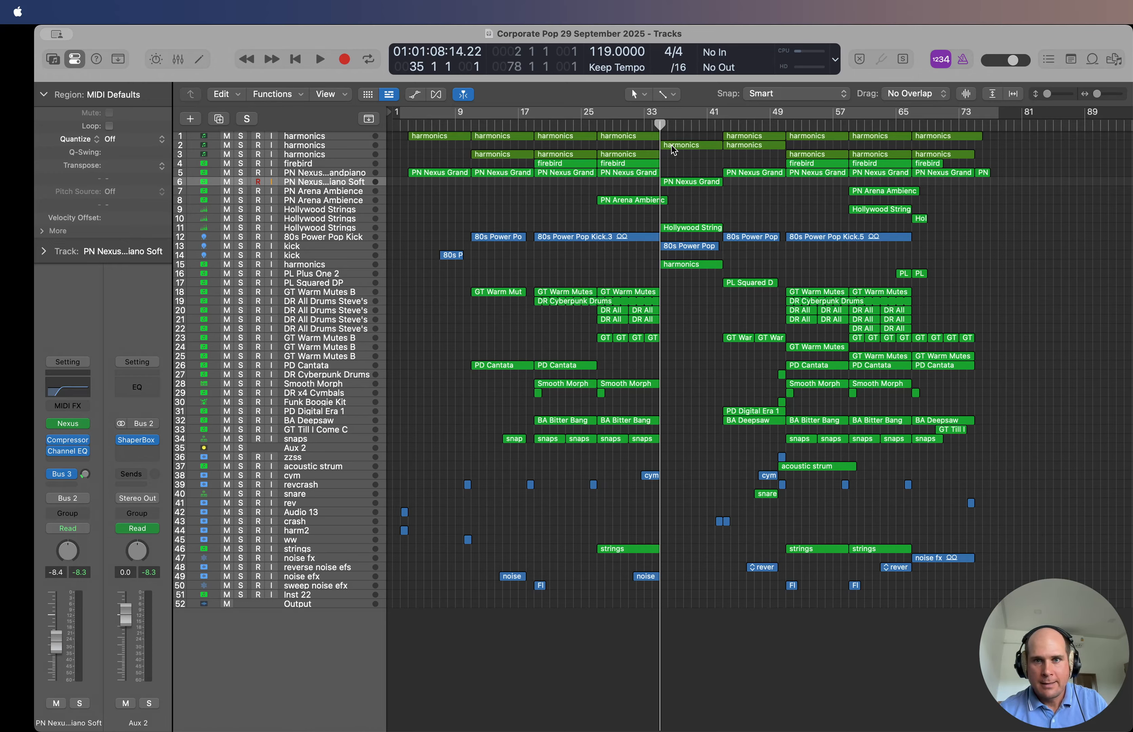
key("space")
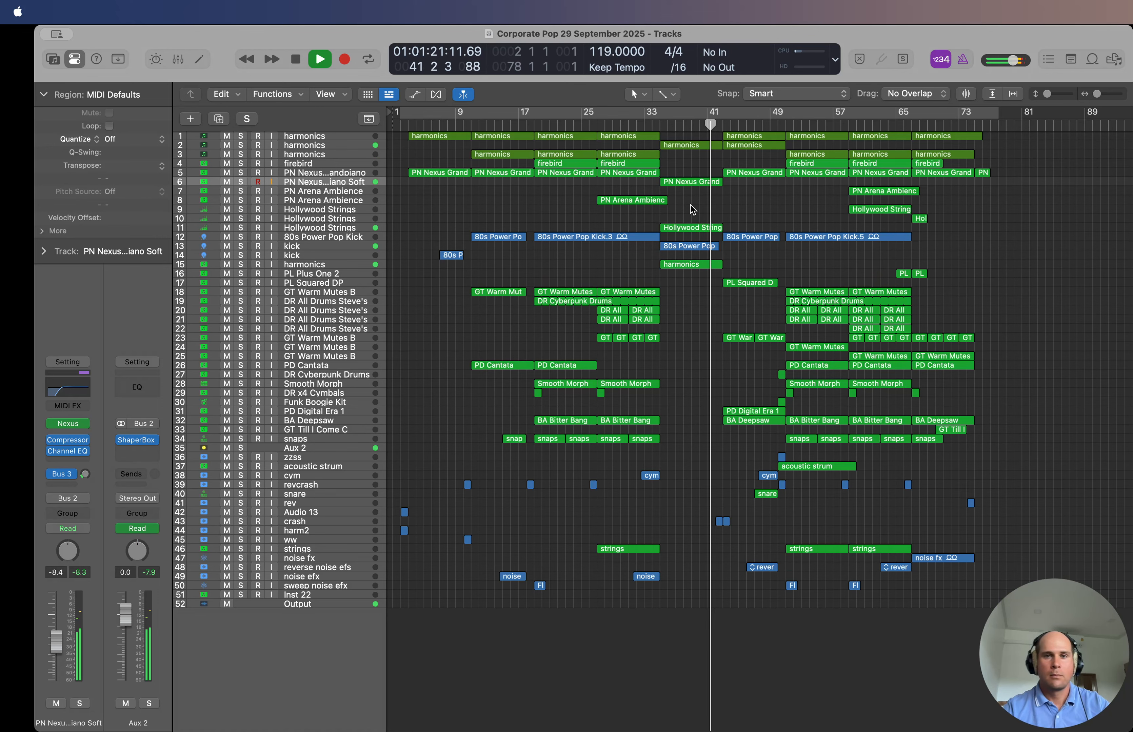
key("space")
left_click(411, 124)
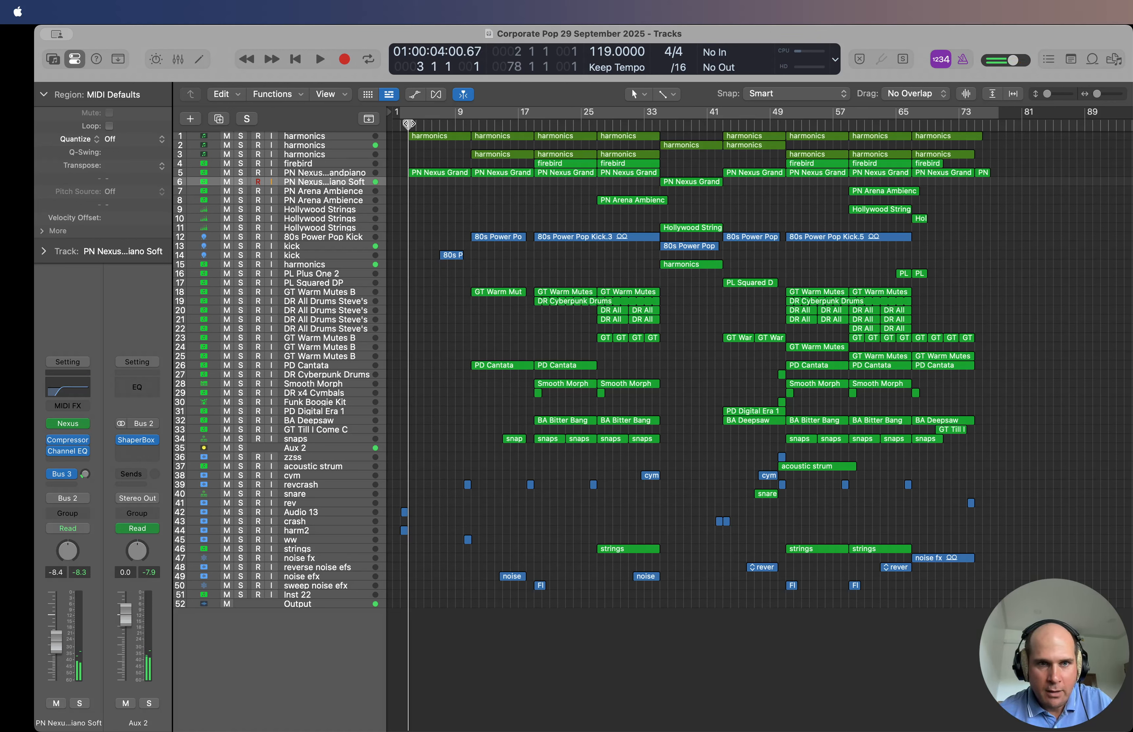
Step: Solo the PN Nexus Grandpiano track 5, play it briefly from bar 3, stop playback, and unsolo it
left_click(241, 173)
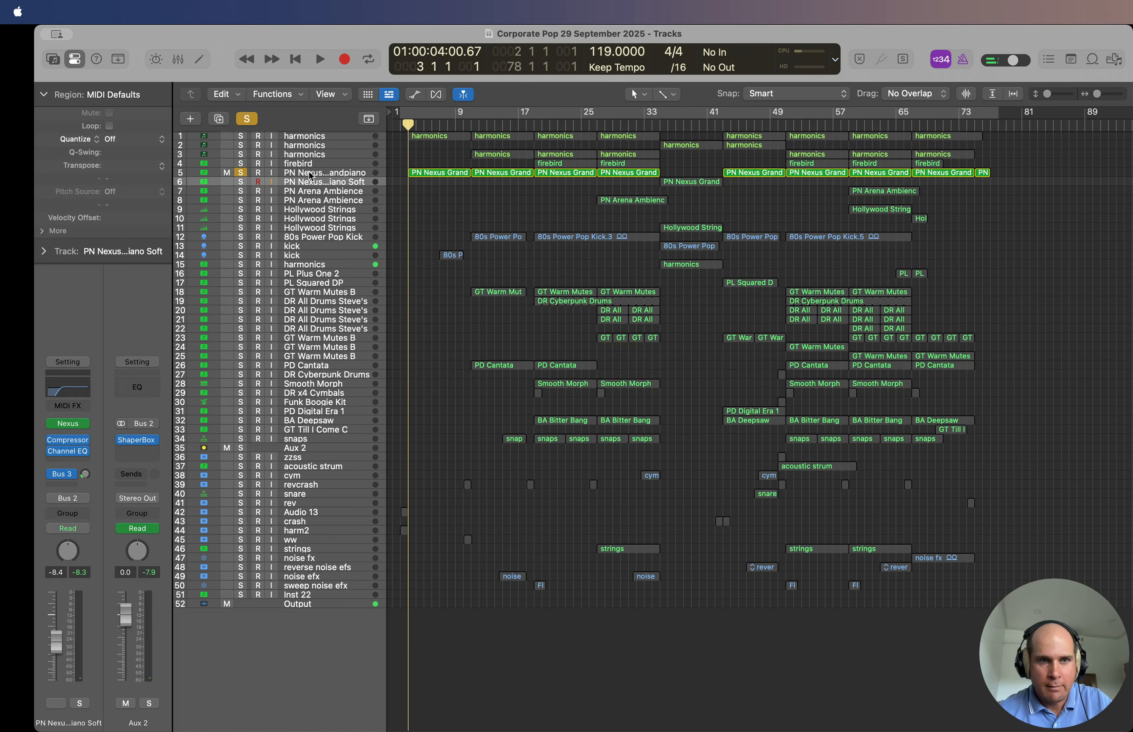
key("space")
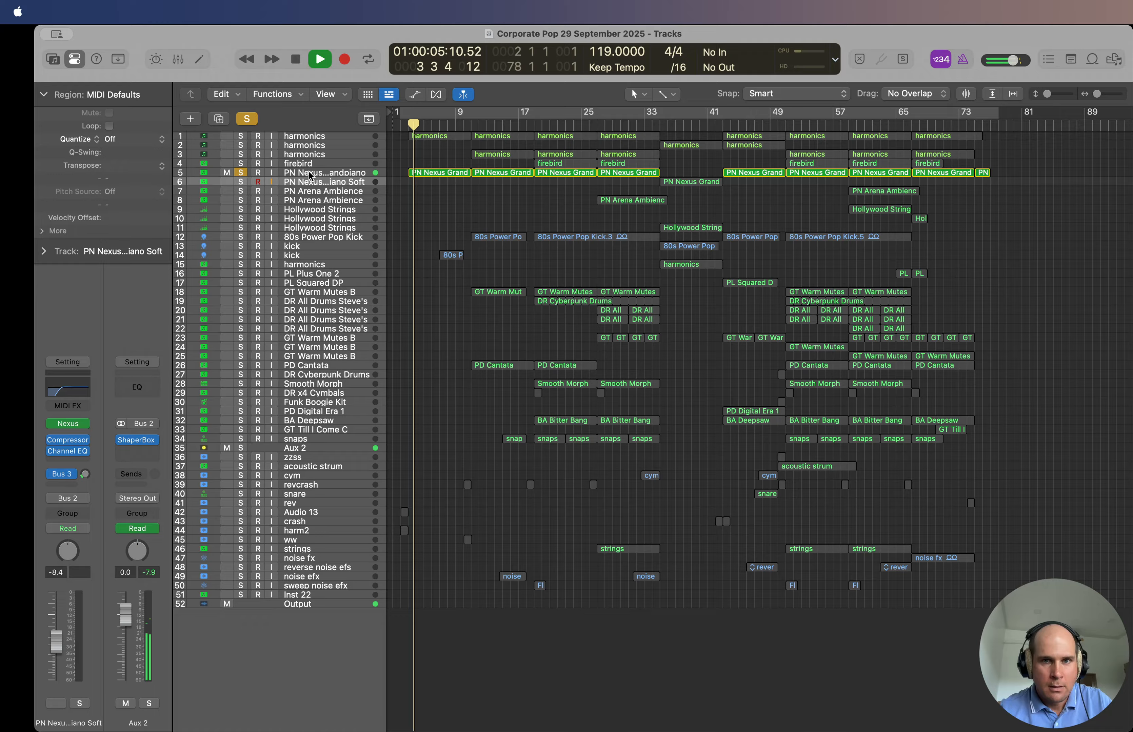
key("space")
left_click(241, 172)
left_click(241, 172)
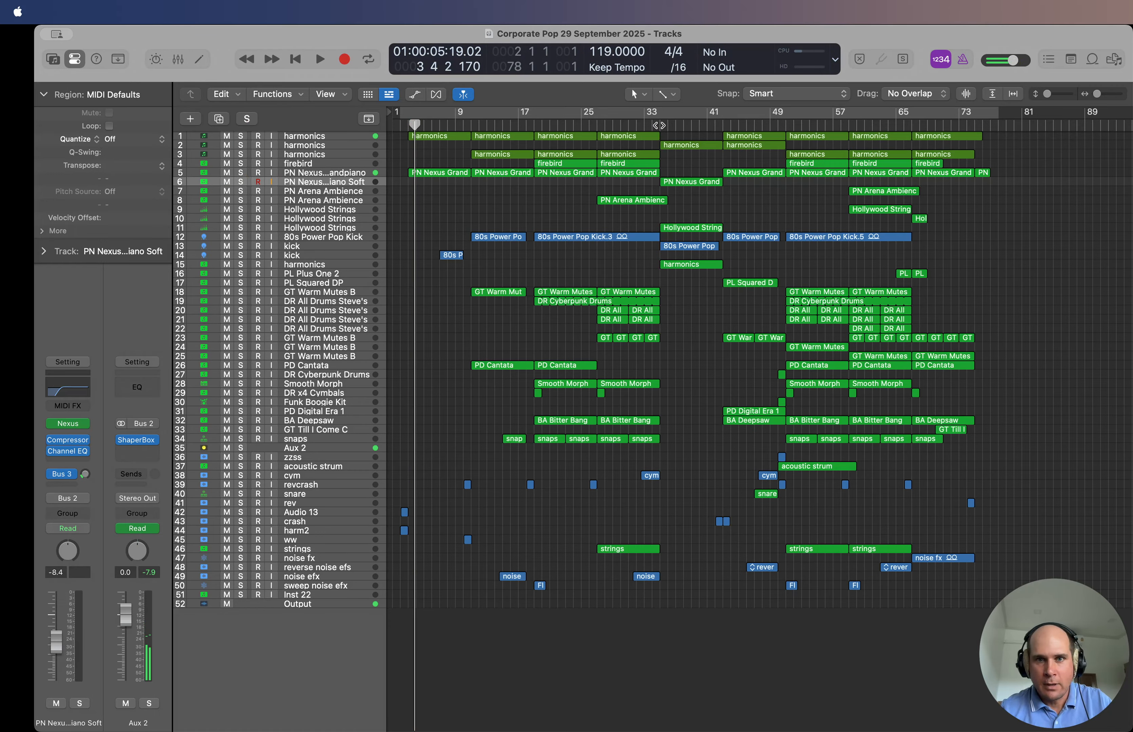
Step: Play from bar 35 with the soft grand piano track soloed, unsolo it around bar 38, and stop playback
left_click(660, 125)
left_click(240, 181)
key("space")
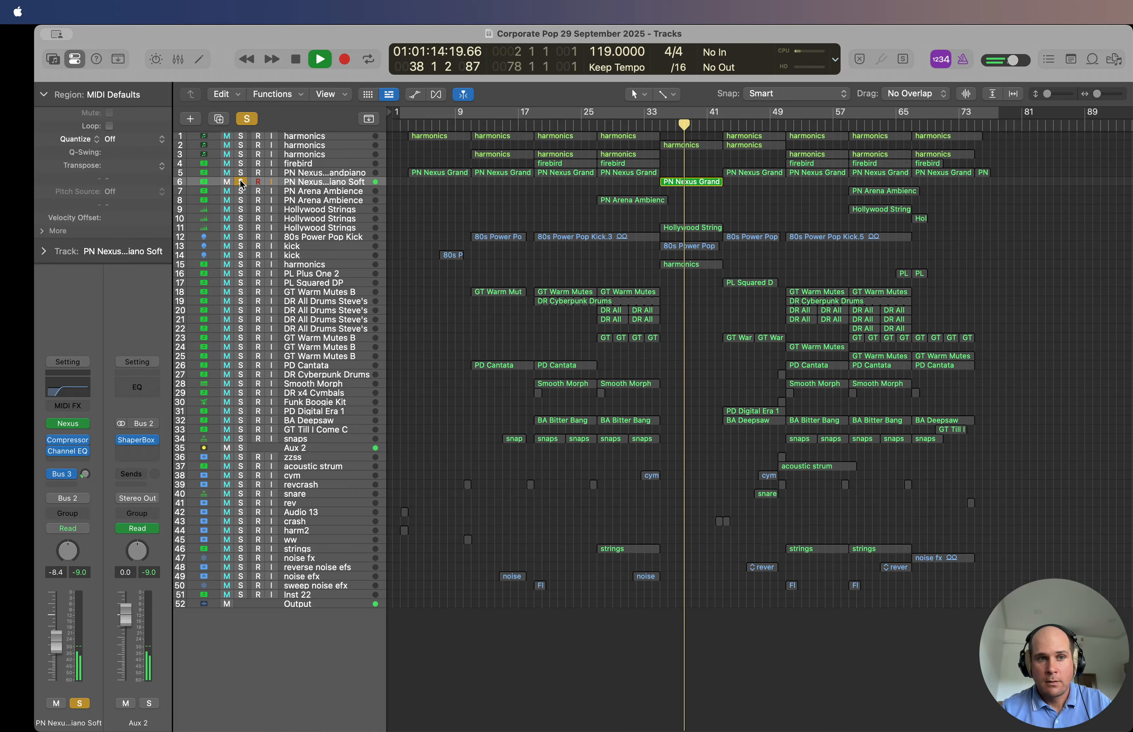
left_click(241, 181)
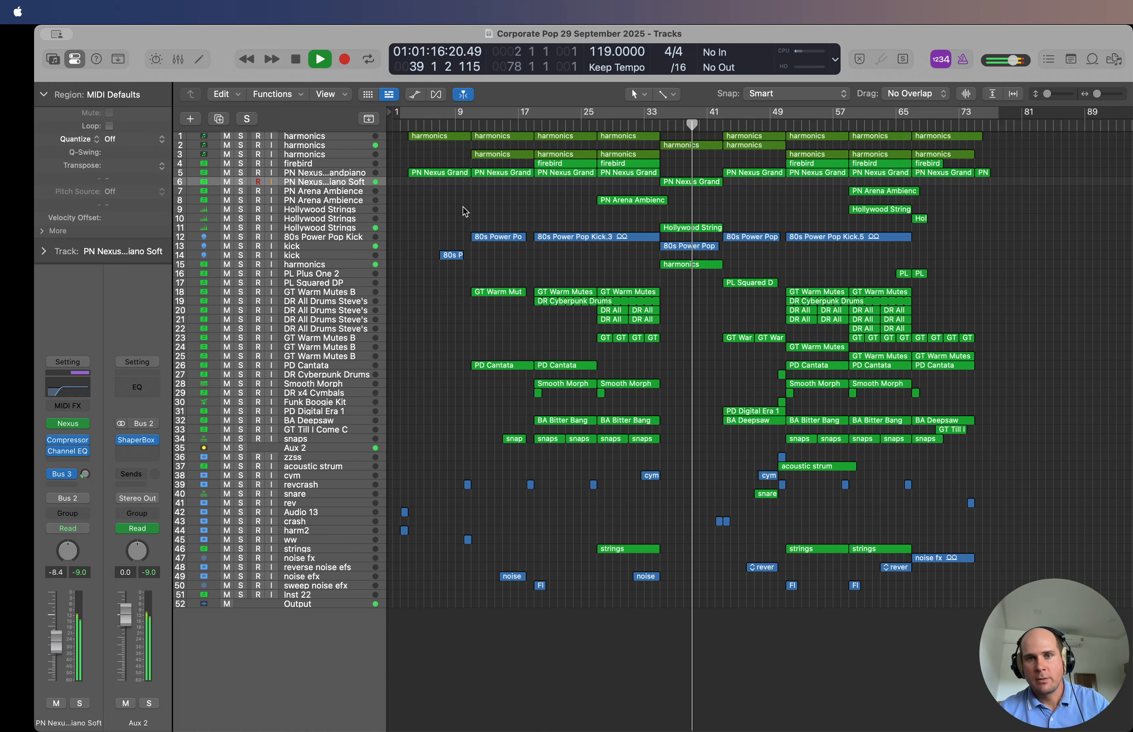
key("space")
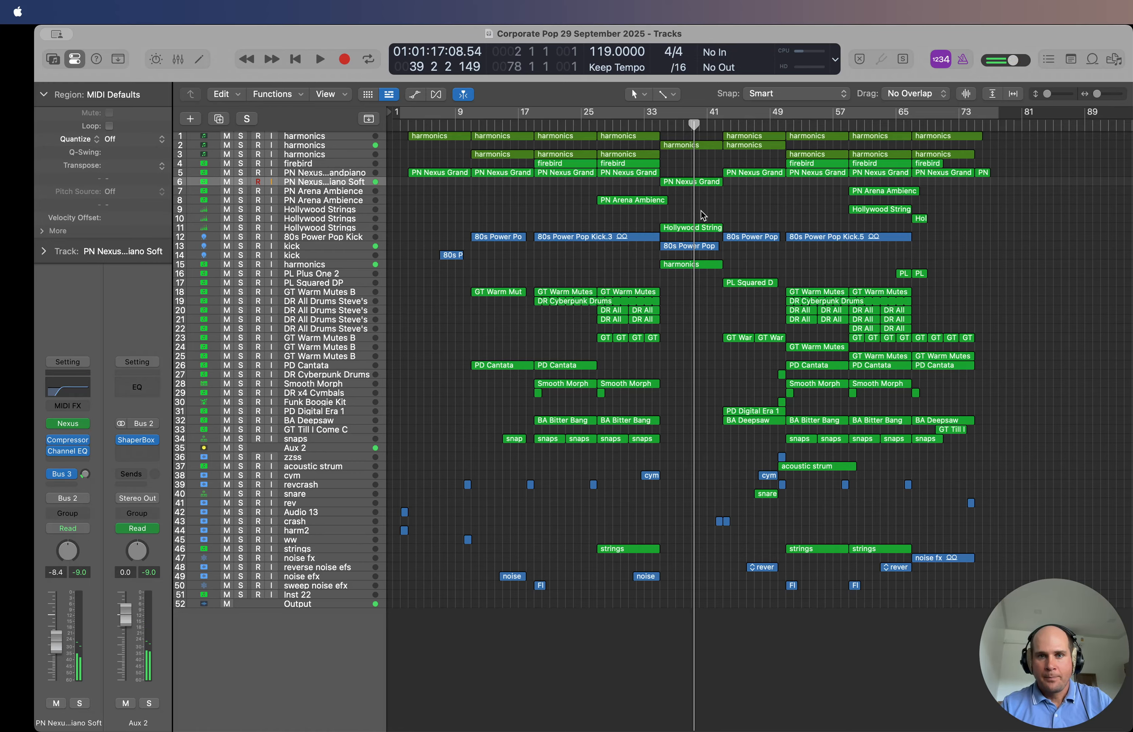
Step: Inspect the Channel EQ on kick track 13 while playing from bar 35 and briefly soloing the kick, closing the EQ and stopping playback when done
left_click(656, 122)
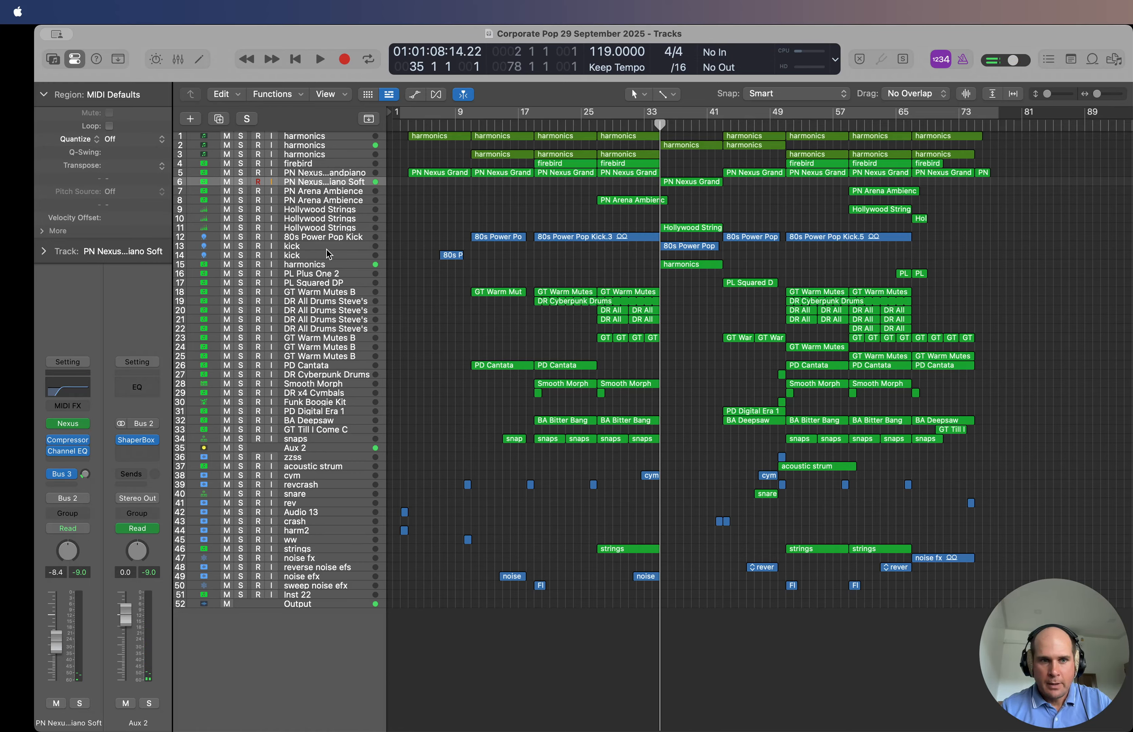
left_click(312, 247)
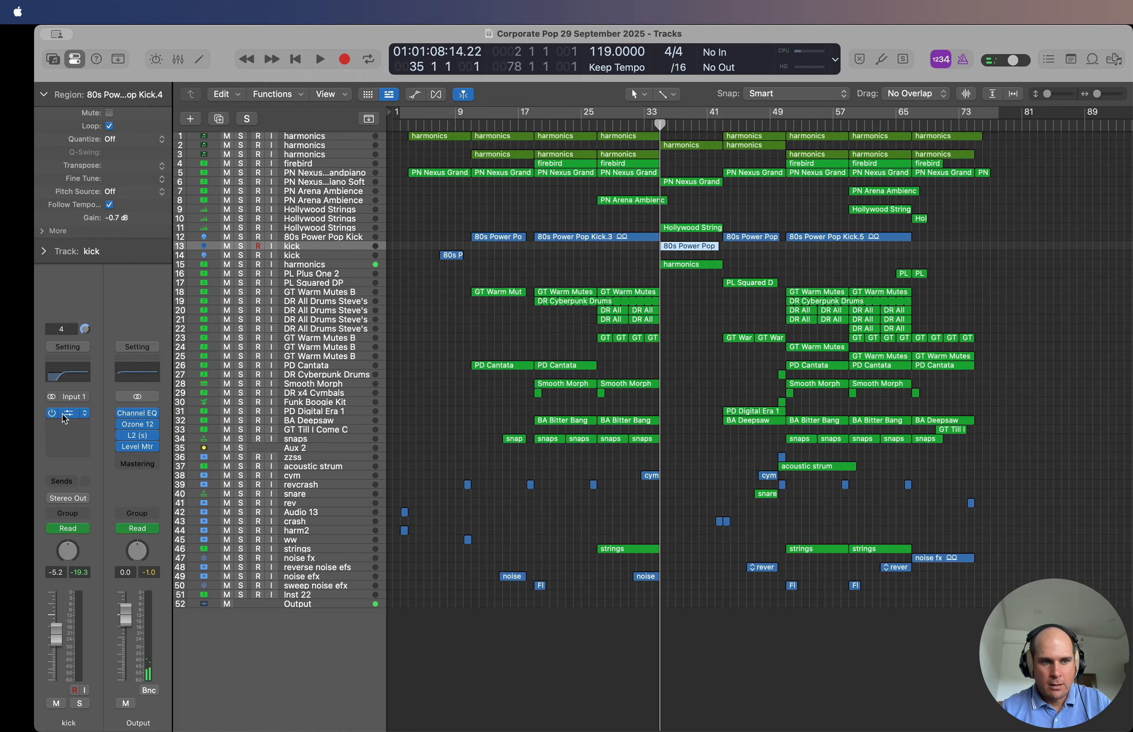
left_click(65, 417)
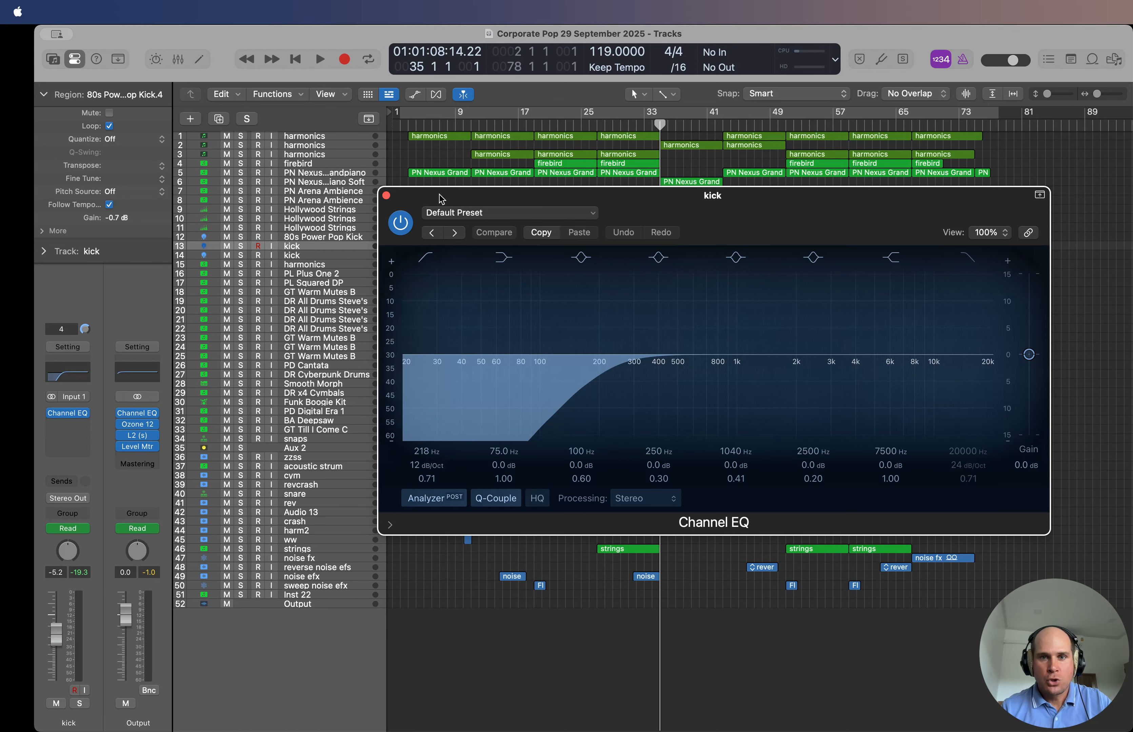
key("space")
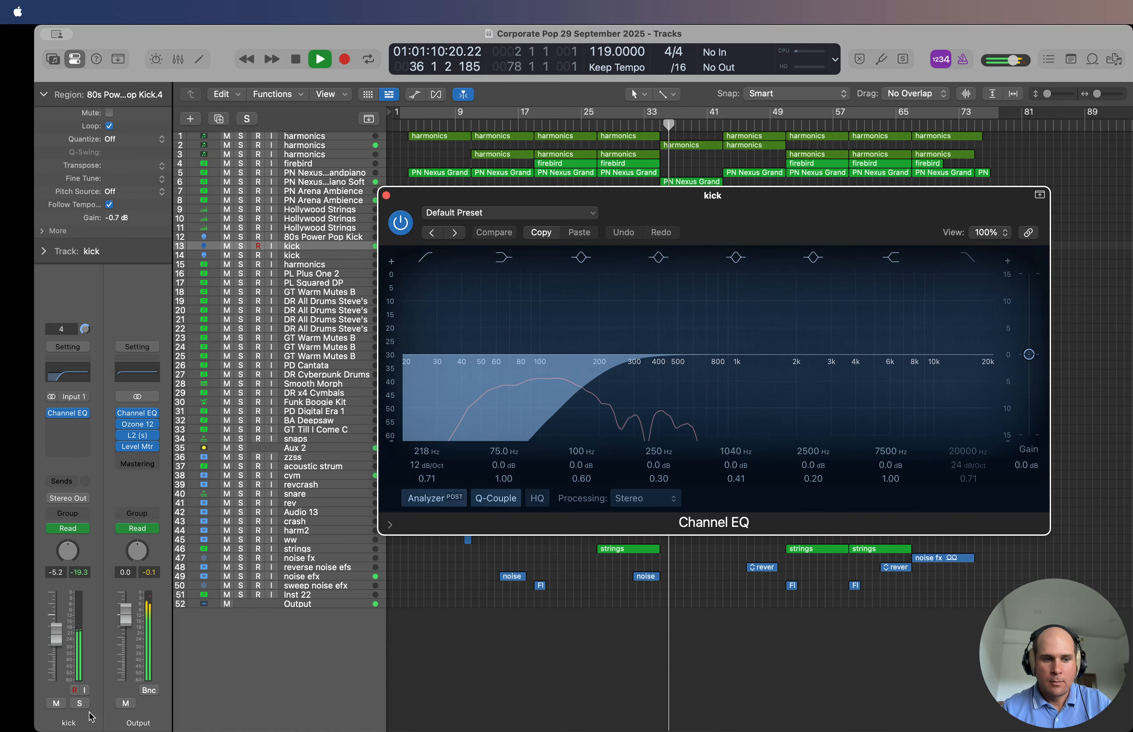
left_click(80, 706)
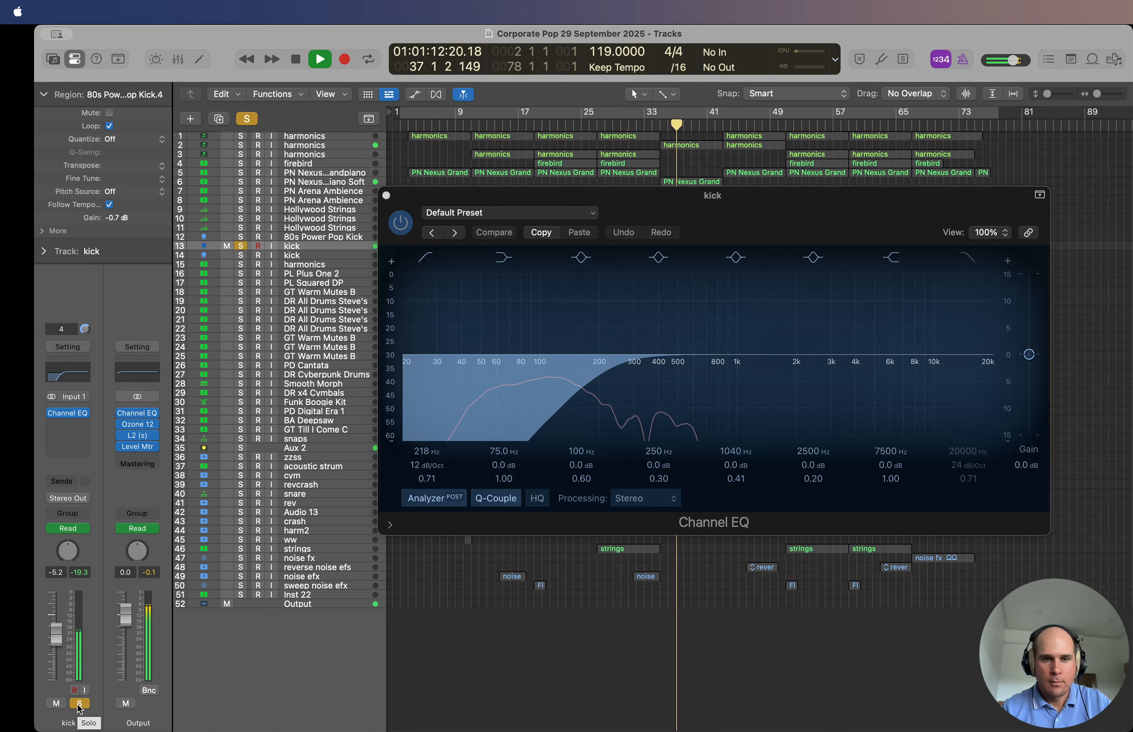
left_click(80, 706)
left_click(386, 197)
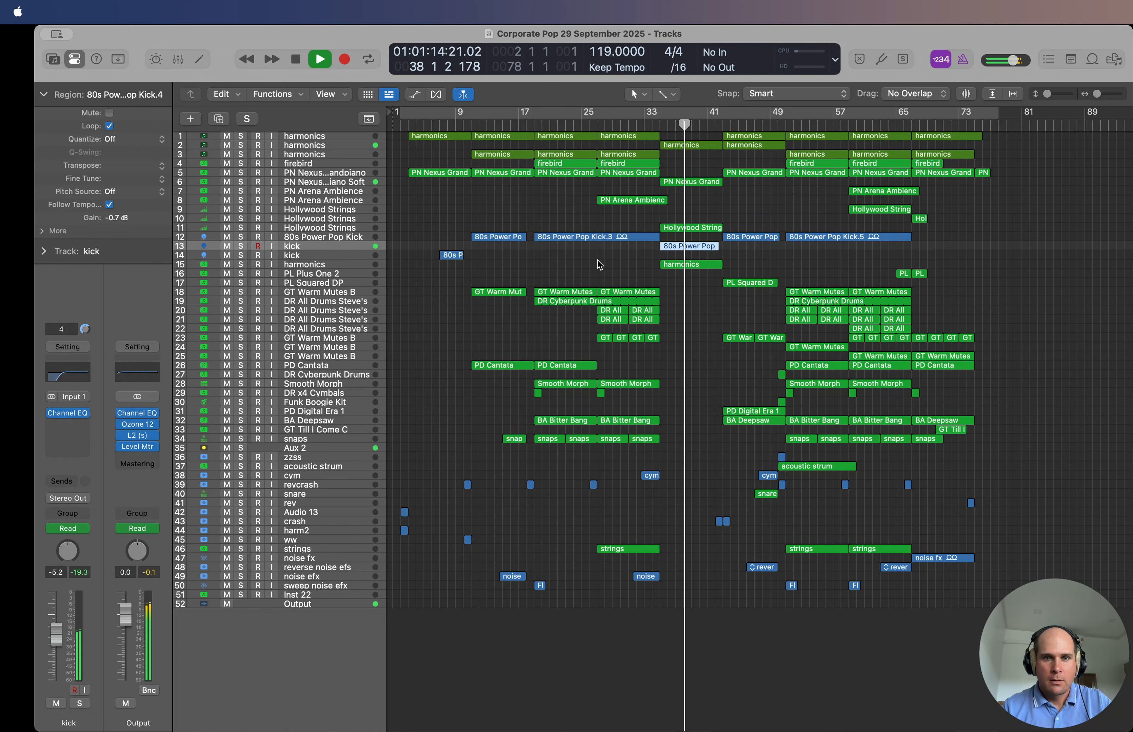
left_click(619, 269)
key("space")
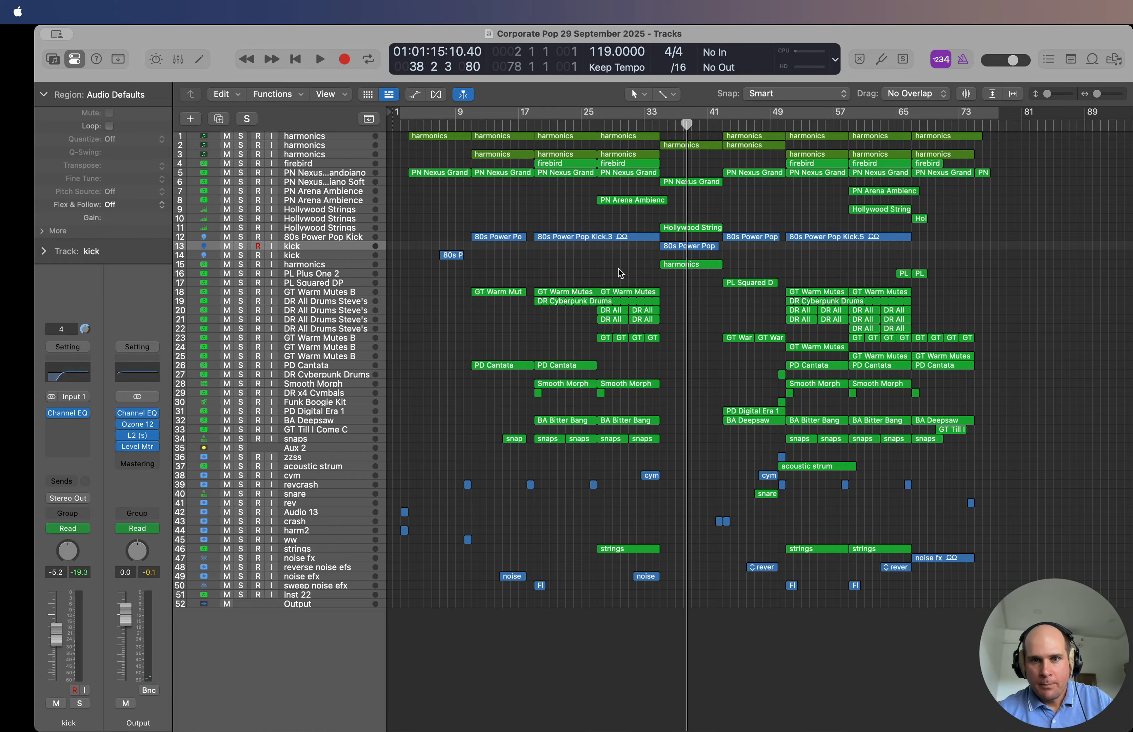
Step: Play from shortly before bar 35 and briefly solo the harmonics part on track 2
left_click(662, 110)
key("space")
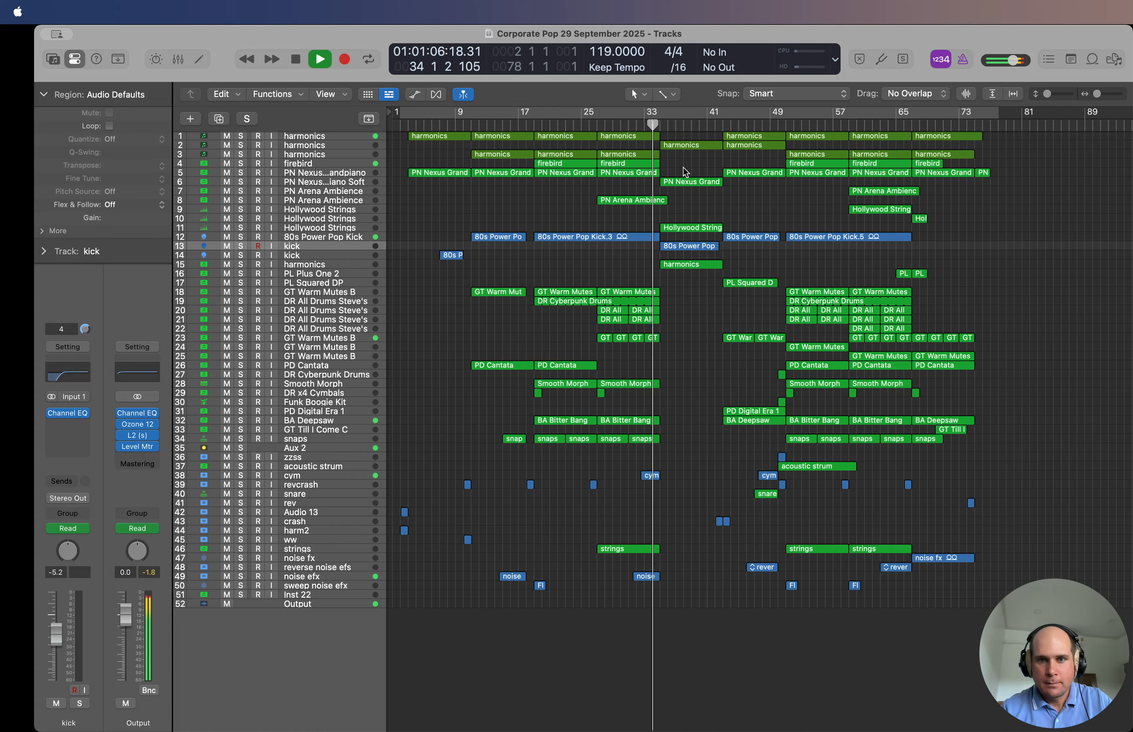
left_click(244, 145)
left_click(243, 145)
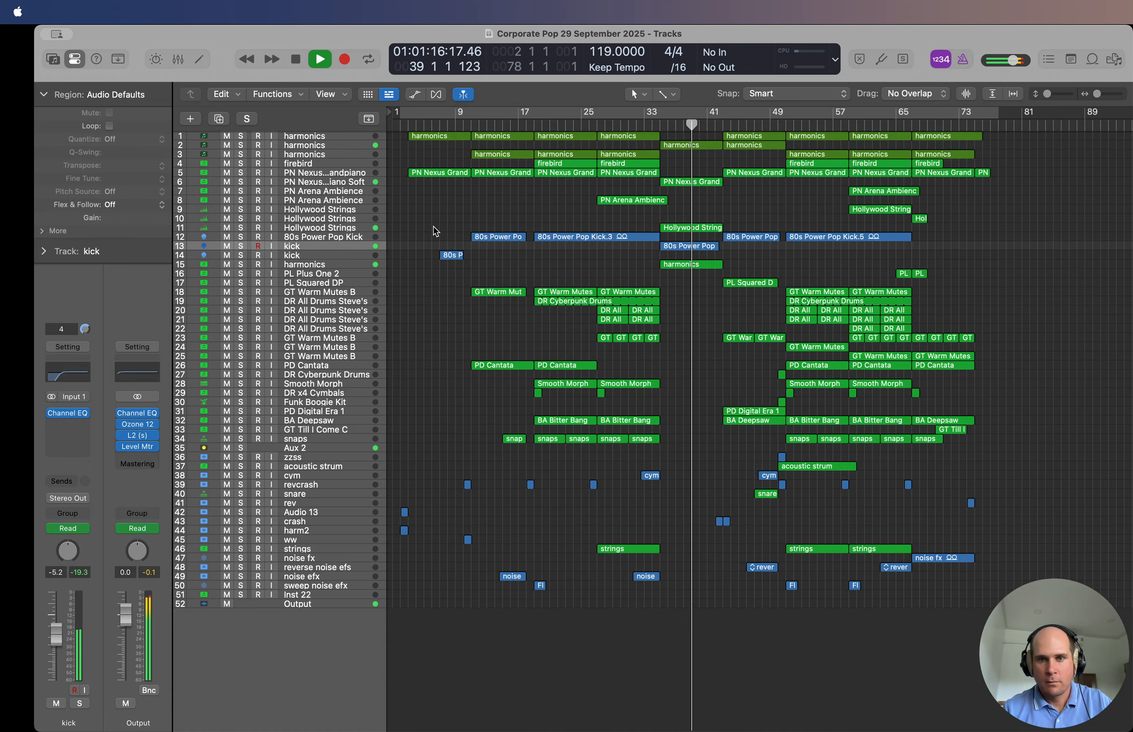
Step: Solo the harmonics part on track 15 around bar 41, unsolo it, and stop playback
left_click(240, 264)
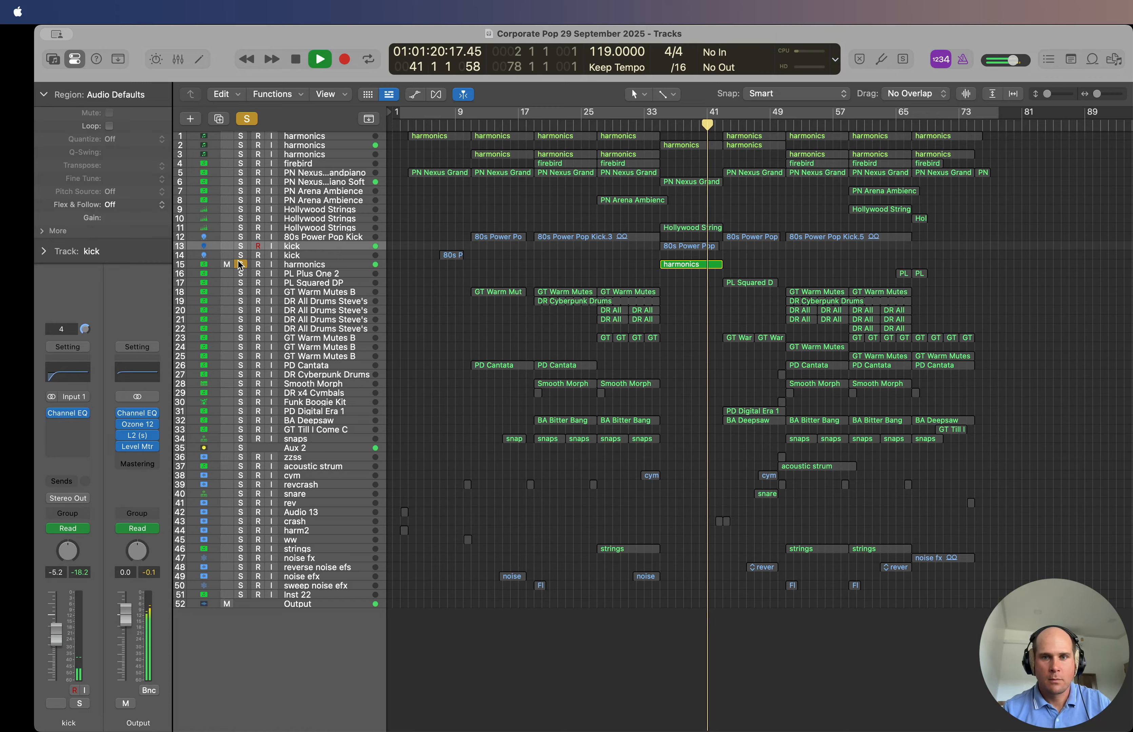
left_click(240, 264)
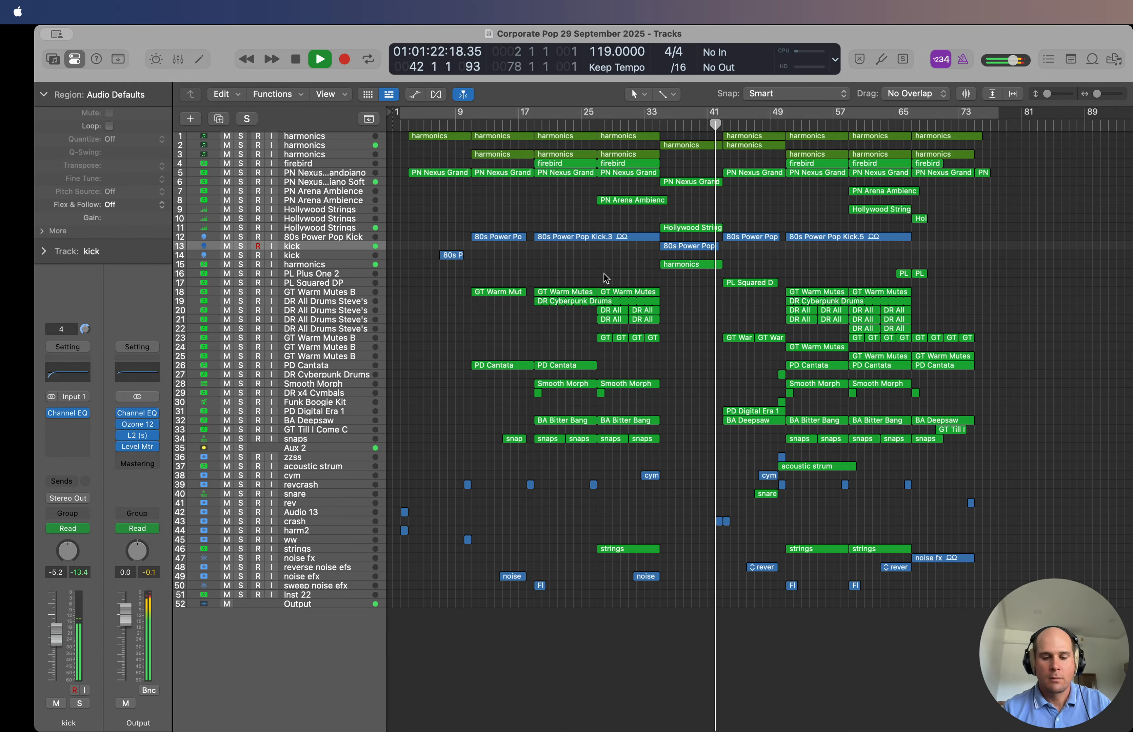
key("space")
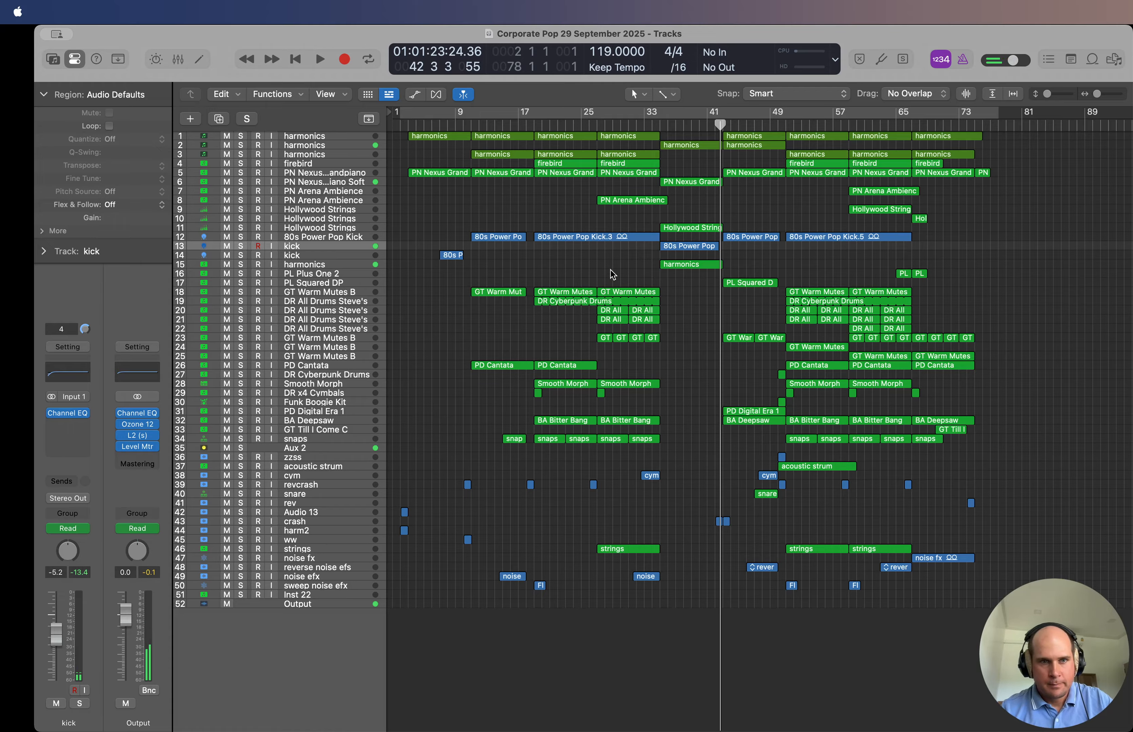
Step: Select Hollywood Strings track 11, play from bar 35, and solo the track
left_click(660, 127)
left_click(343, 227)
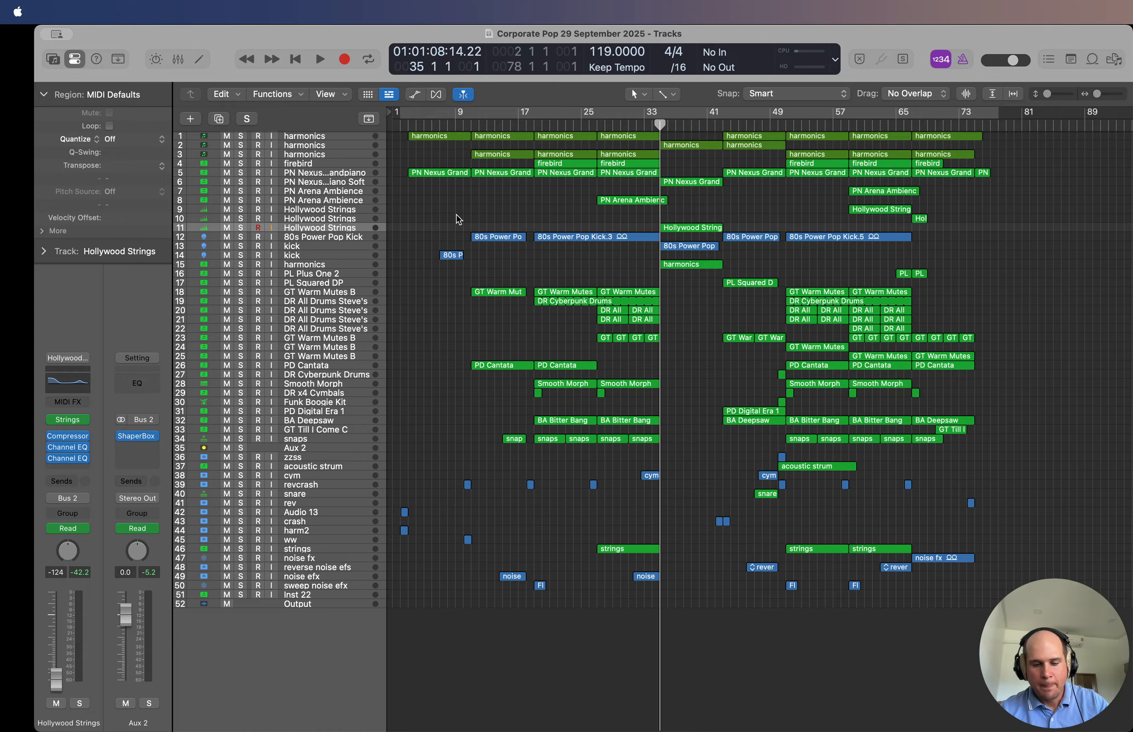
key("space")
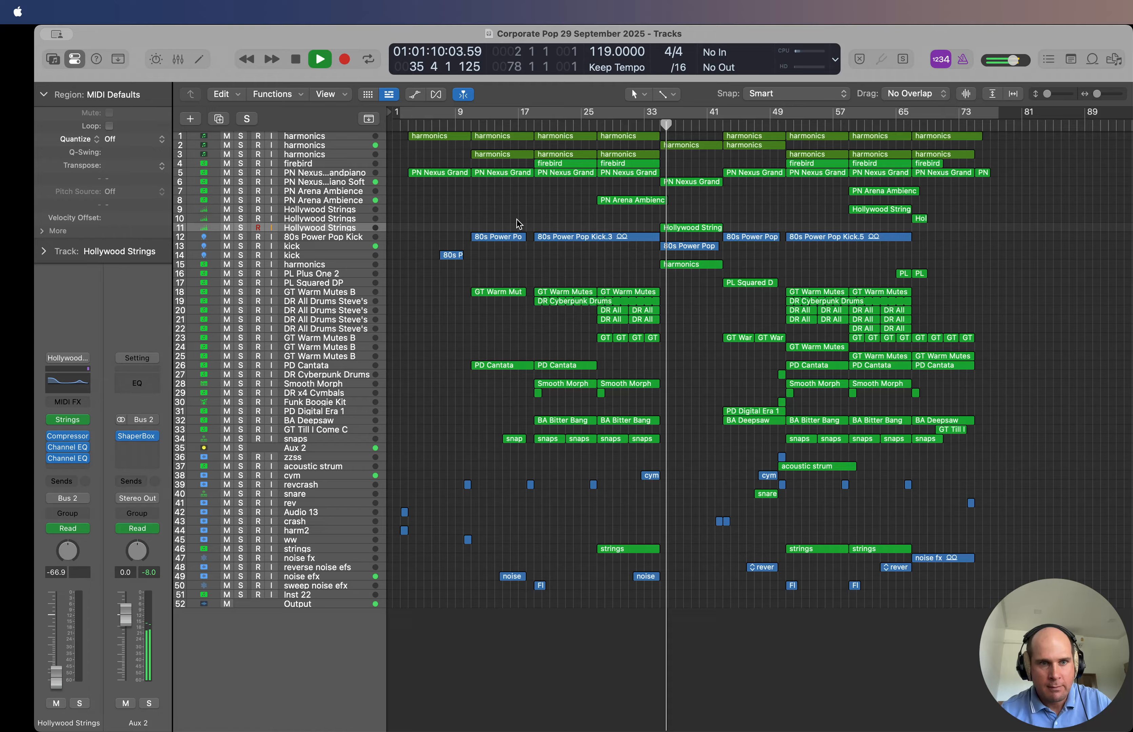
left_click(240, 228)
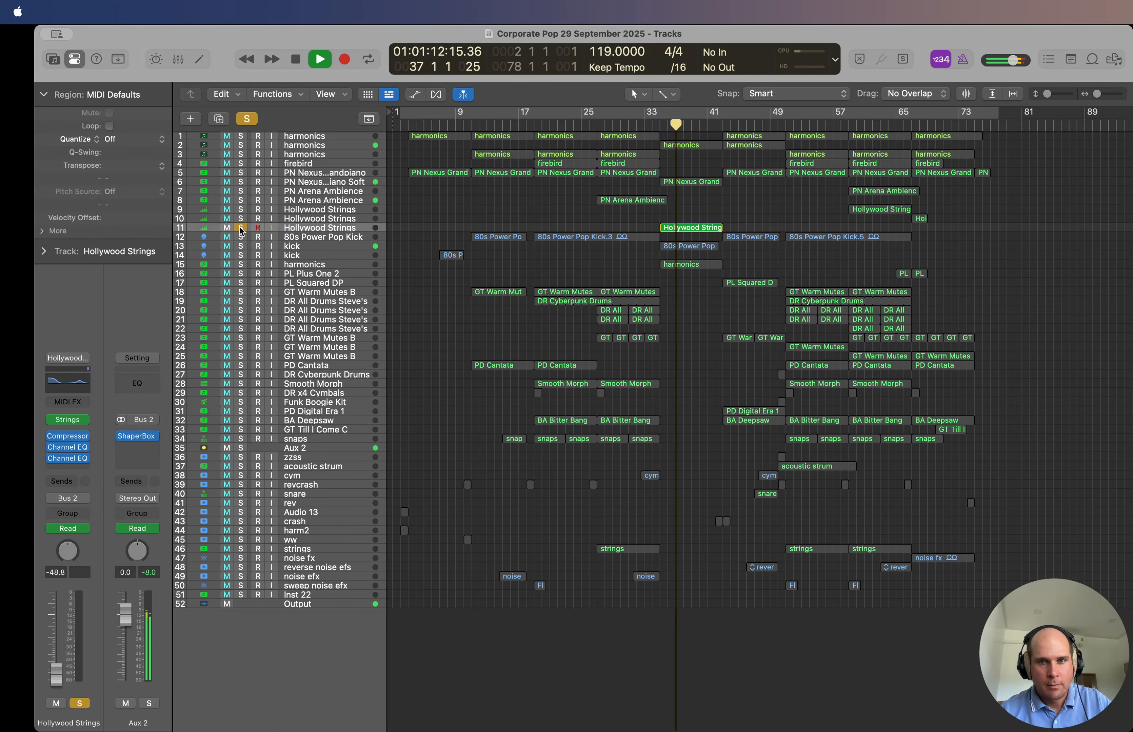
Step: Examine the notes of the bar 35 Hollywood Strings region in the Piano Roll, closing the editor when done
double_click(690, 227)
left_click(662, 469)
key("super+Left")
key("super+Left")
key("super+Left")
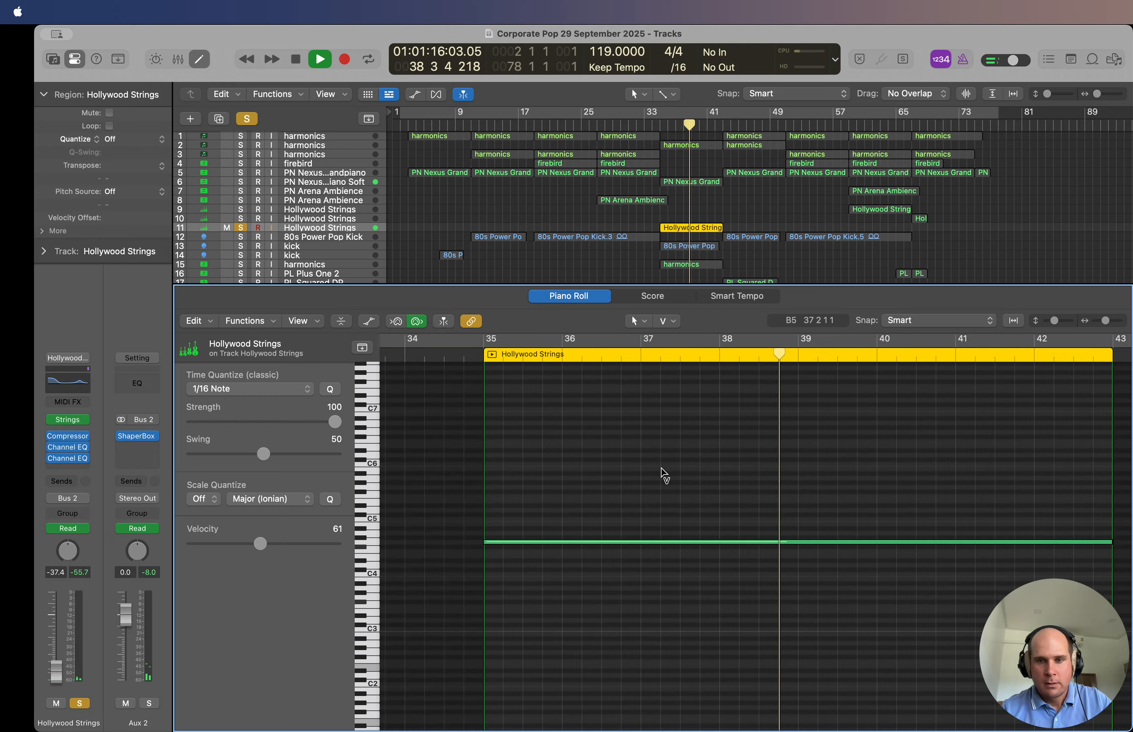
key("p")
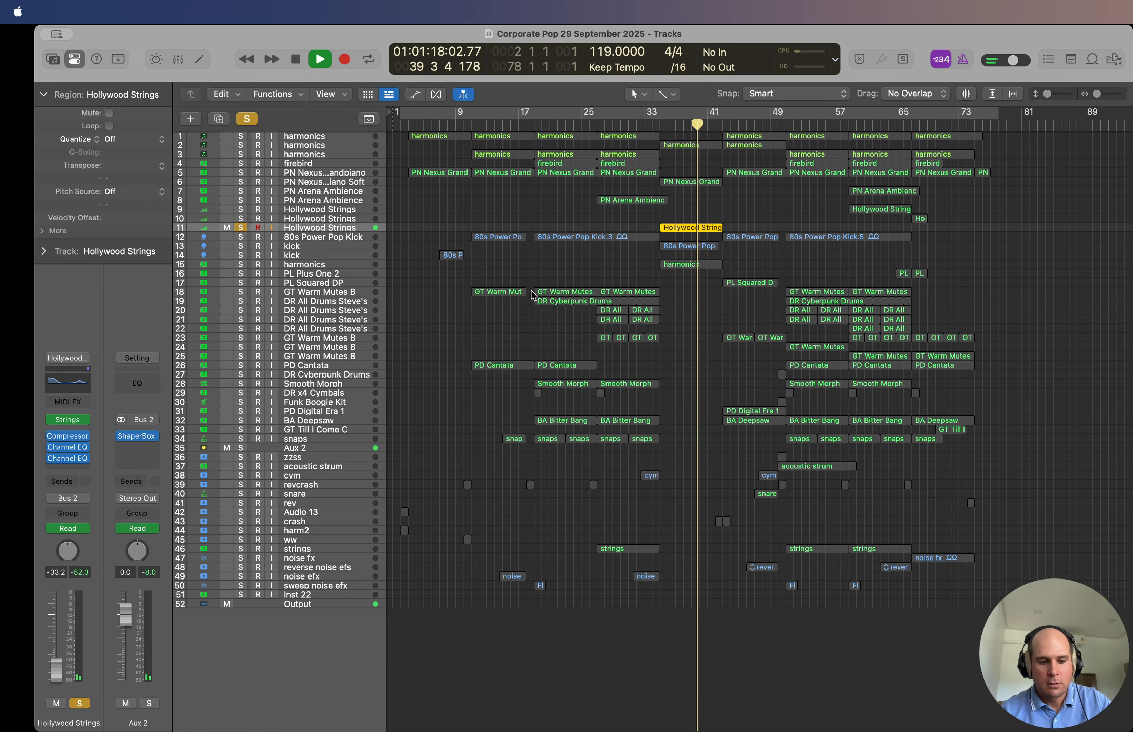
Step: Examine the volume automation on Hollywood Strings track 11, unsolo the track, stop playback, and return to the automation-free arrangement overview
key("a")
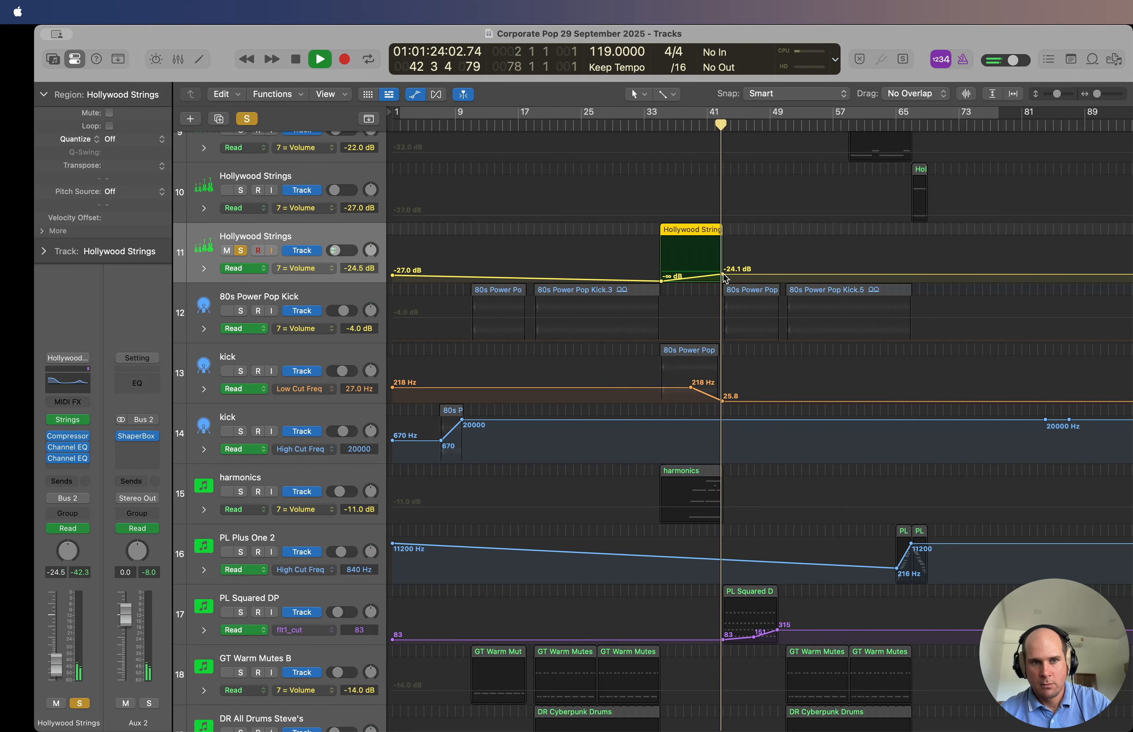
left_click(241, 251)
key("space")
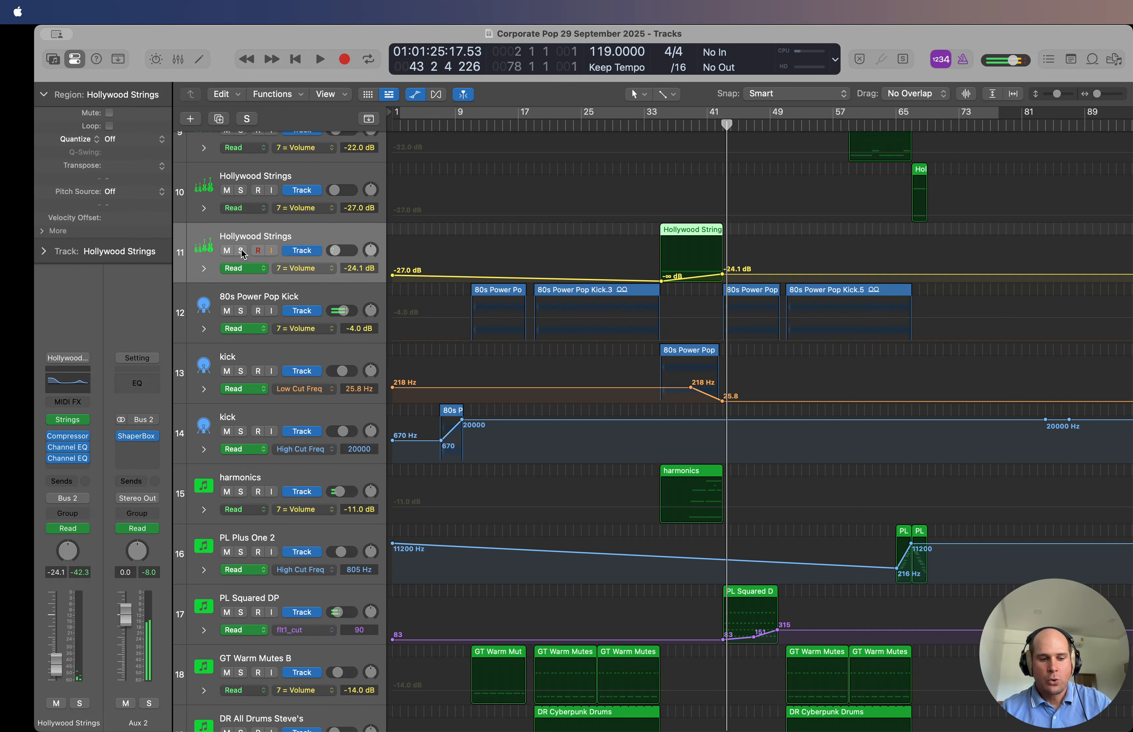
key("a")
key("z")
left_click(697, 321)
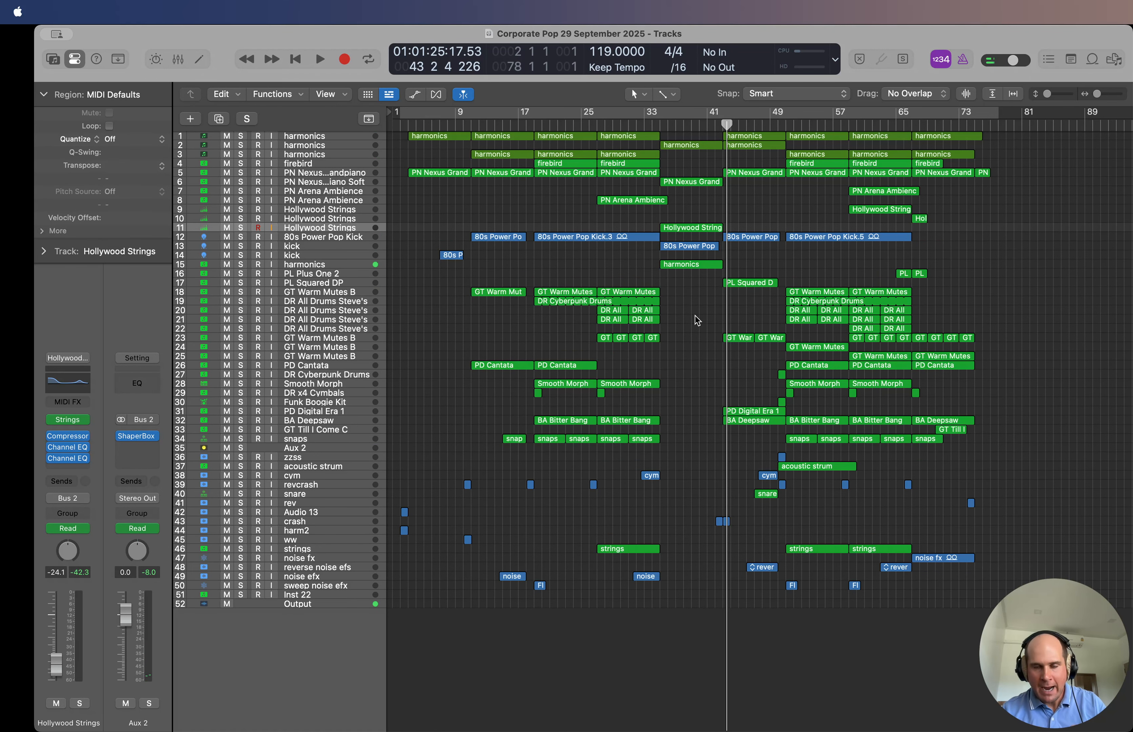
Step: Play the full mix from bar 35 to about bar 43 and stop playback
left_click(657, 120)
key("space")
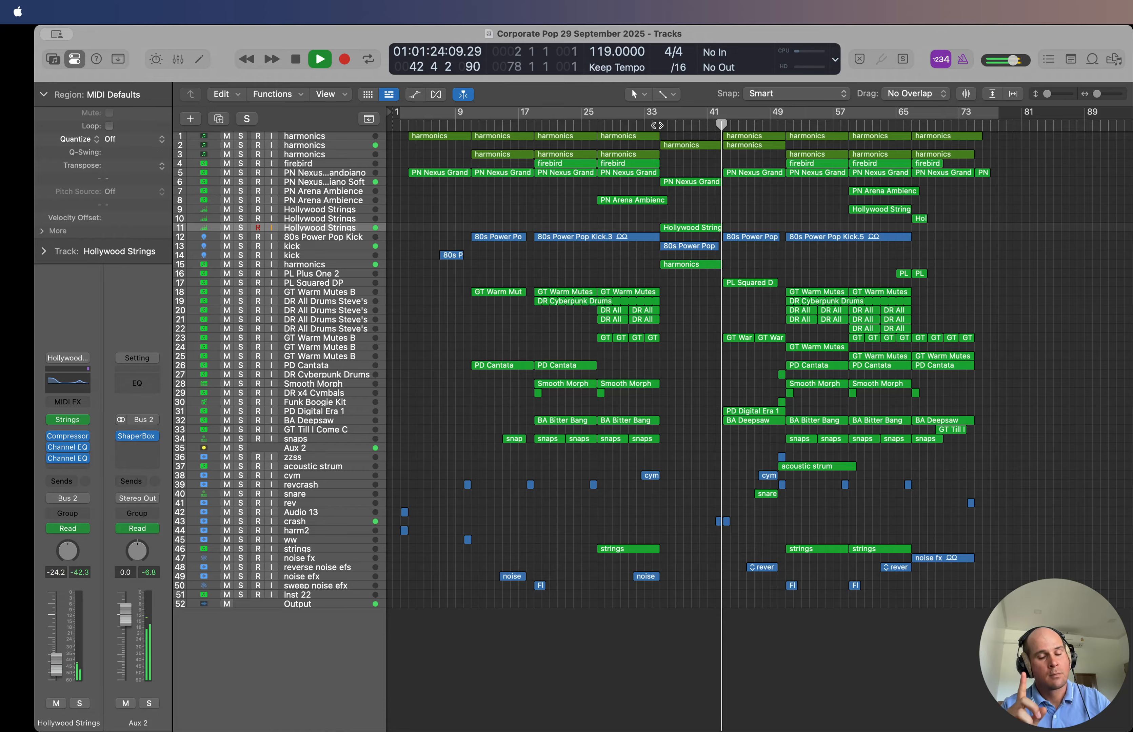
key("space")
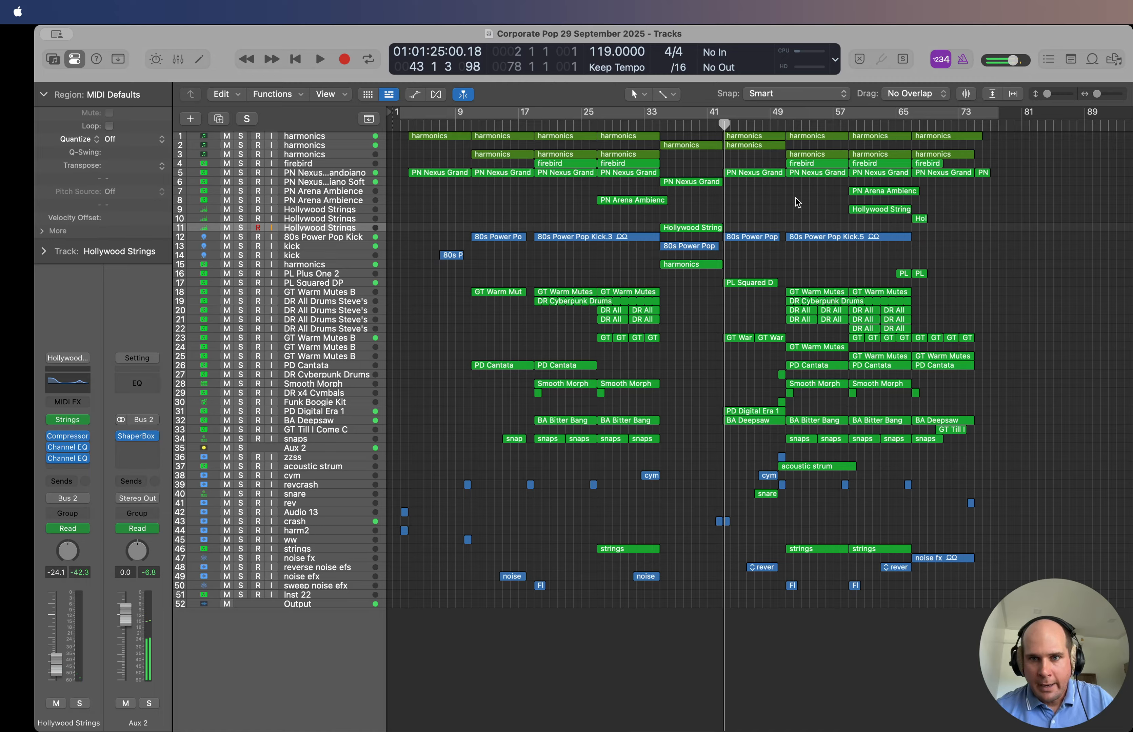
Step: Select kick track 13, solo it, and play its part from bar 35
left_click(684, 125)
left_click(335, 247)
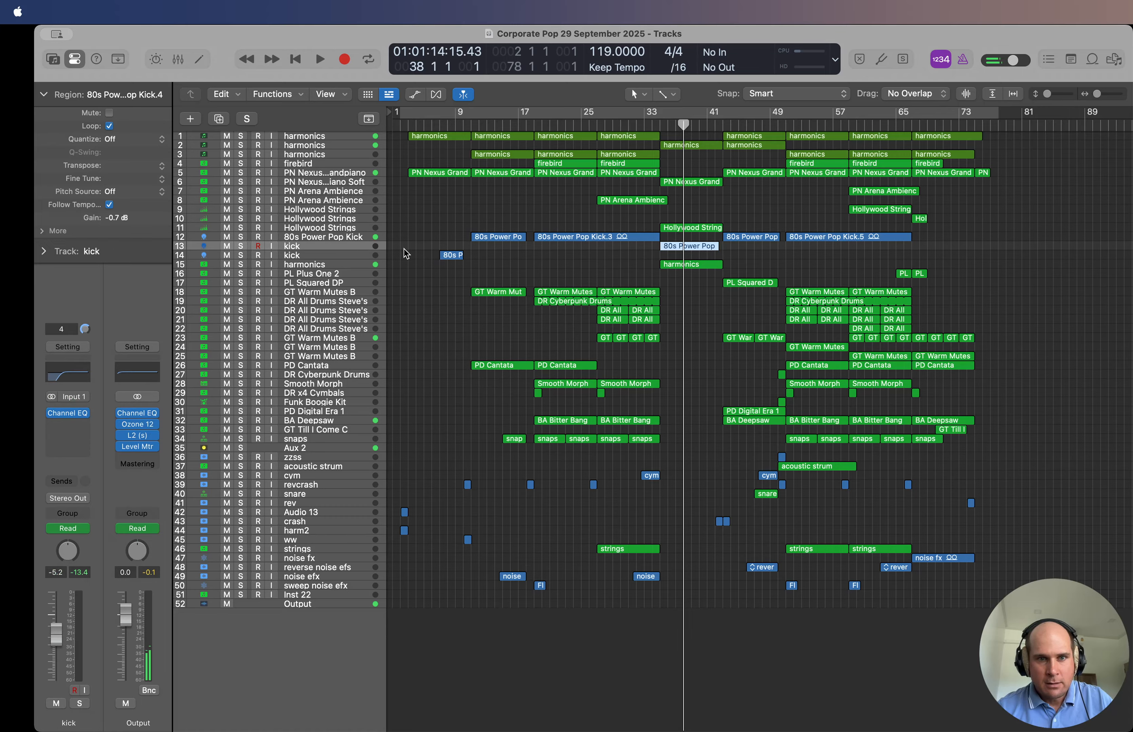
left_click(241, 246)
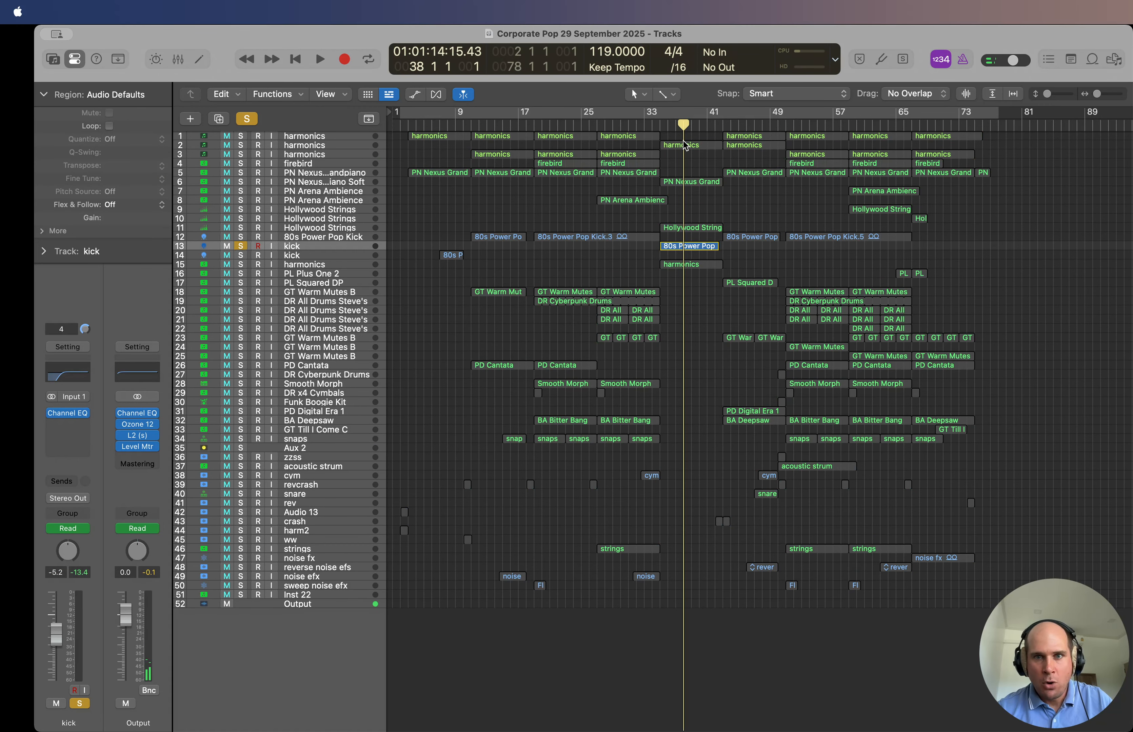
key("space")
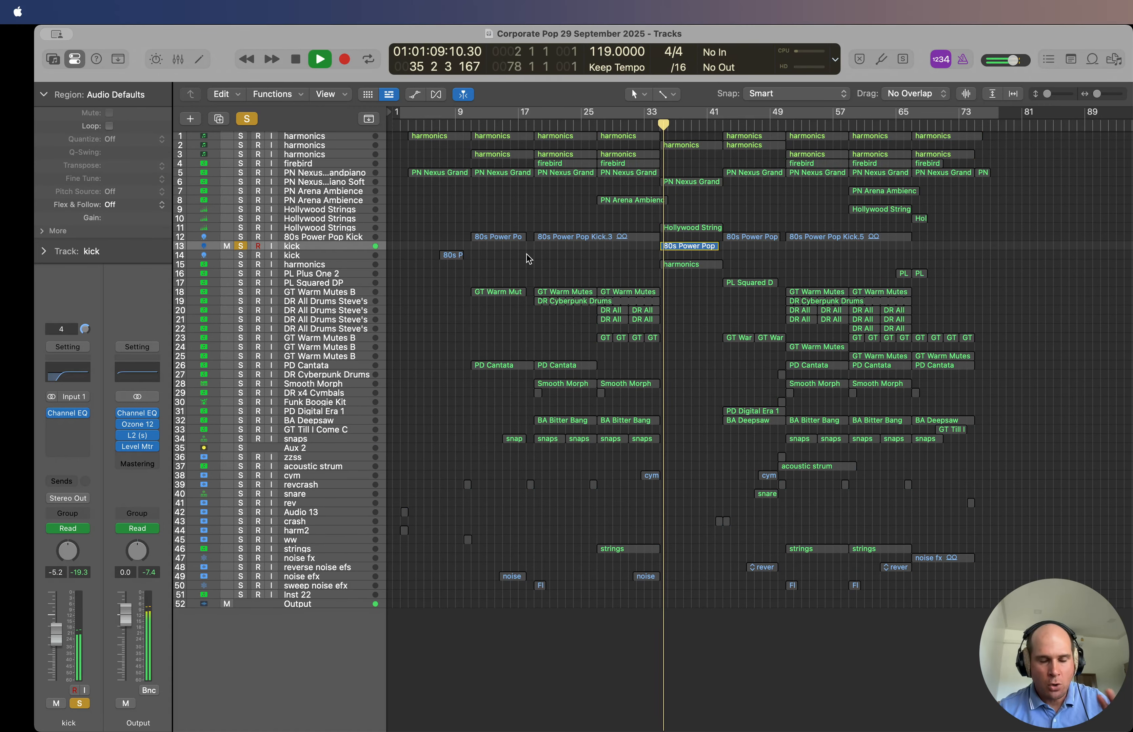
Step: Examine the Low Cut Frequency automation on kick track 13 during playback, stop around bar 42, and hide the automation
mouse_move(64, 422)
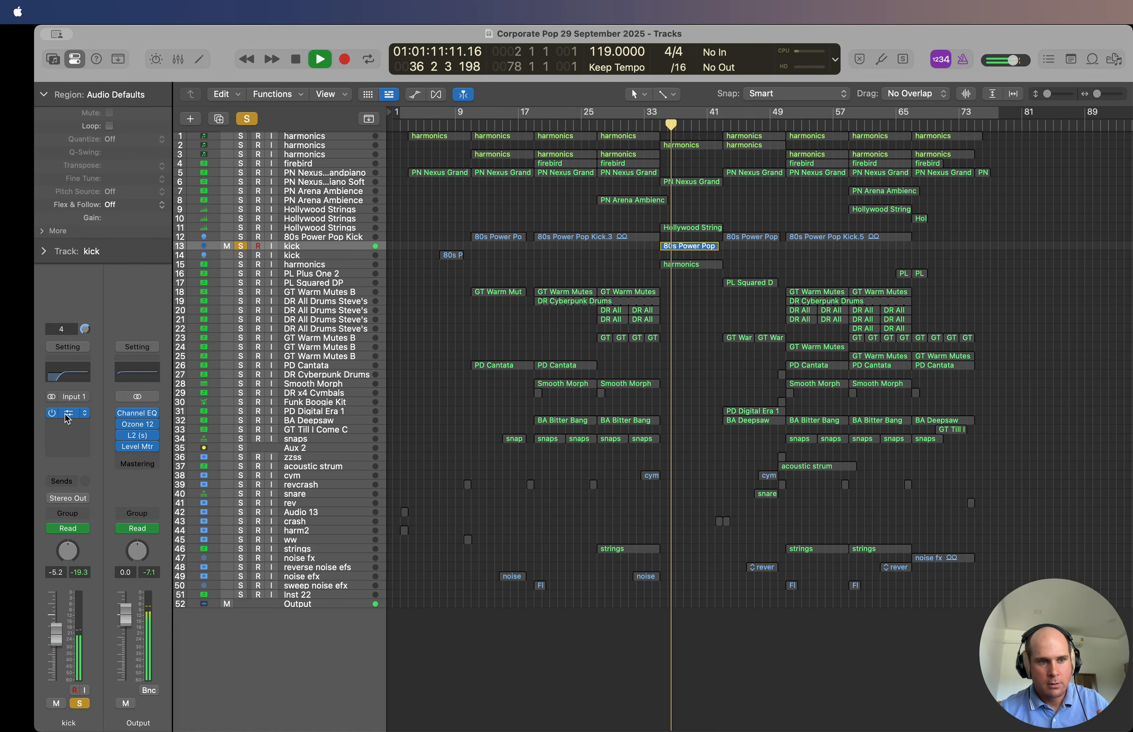
key("a")
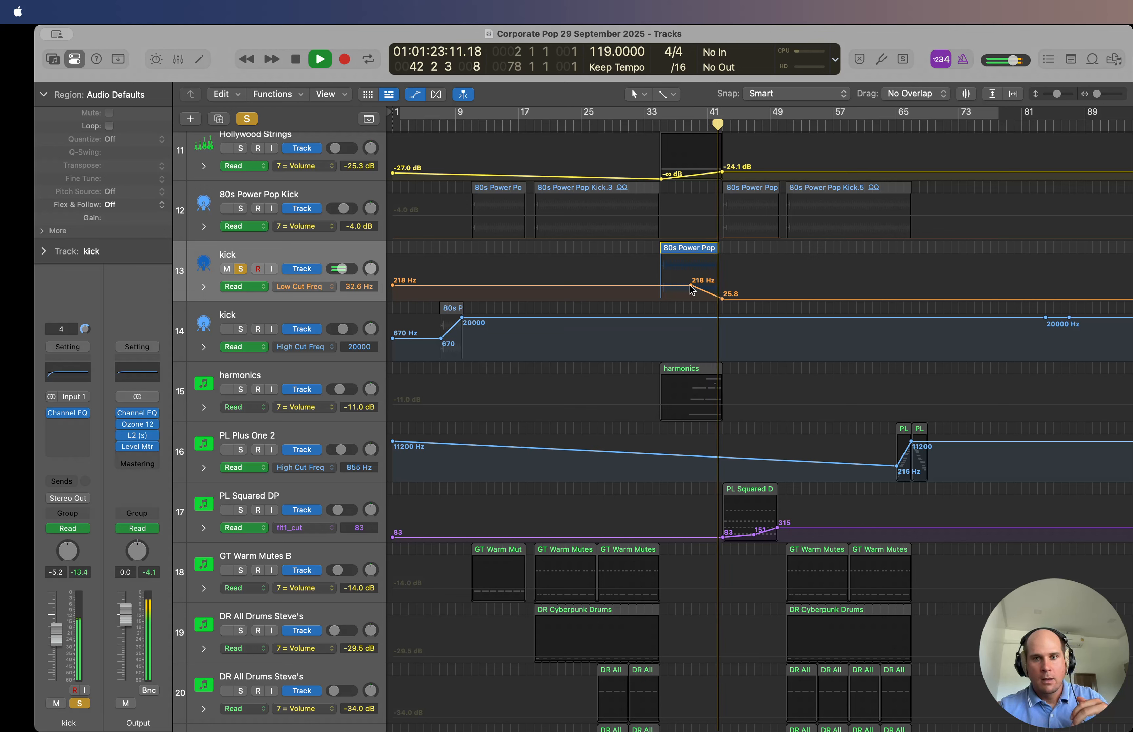
key("space")
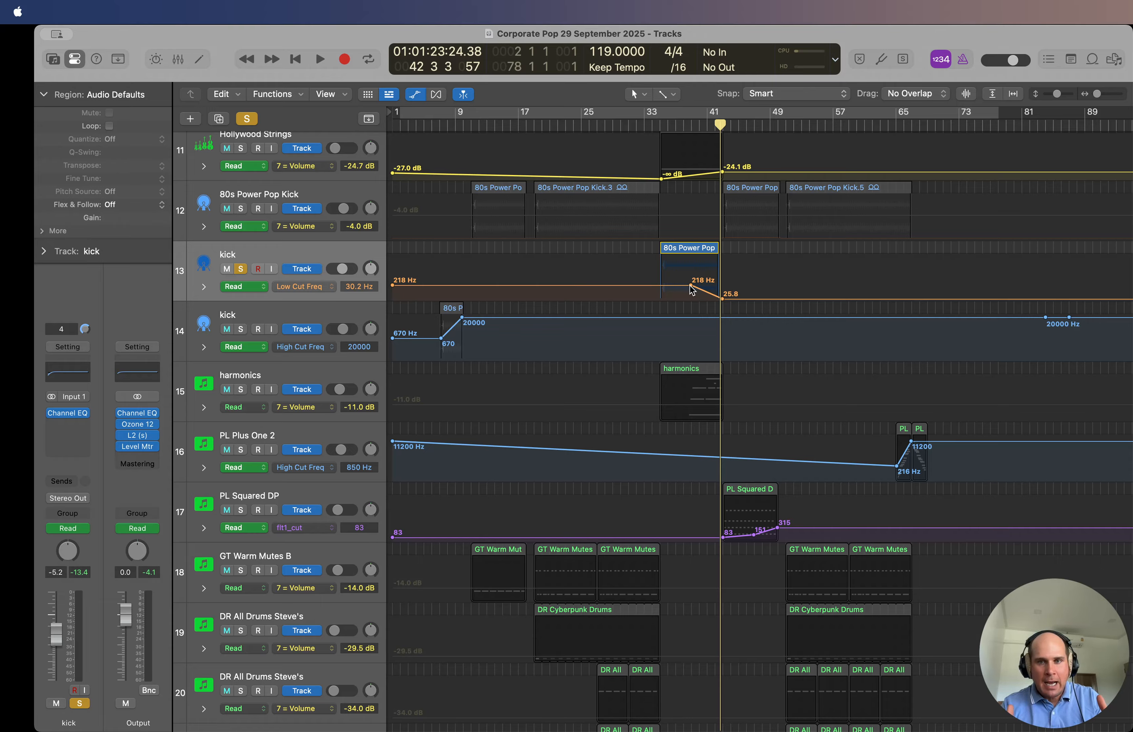
key("a")
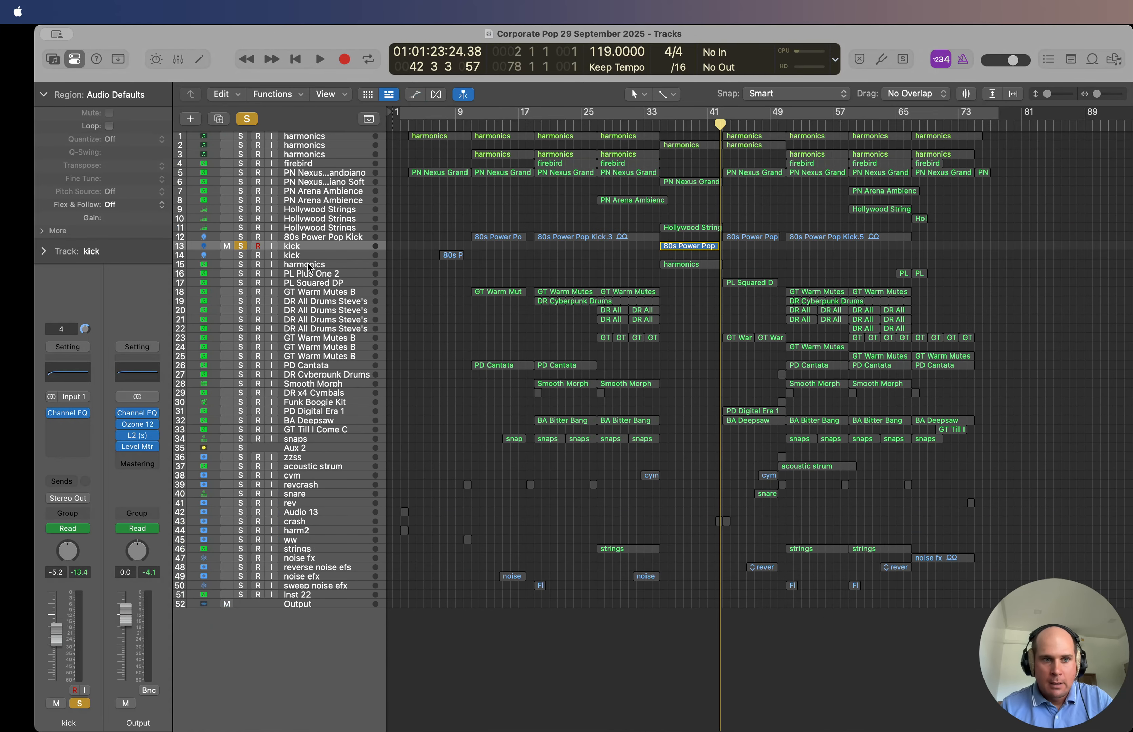
Step: Unsolo kick track 13, play the full mix from about bar 42, and stop around bar 49
key("s")
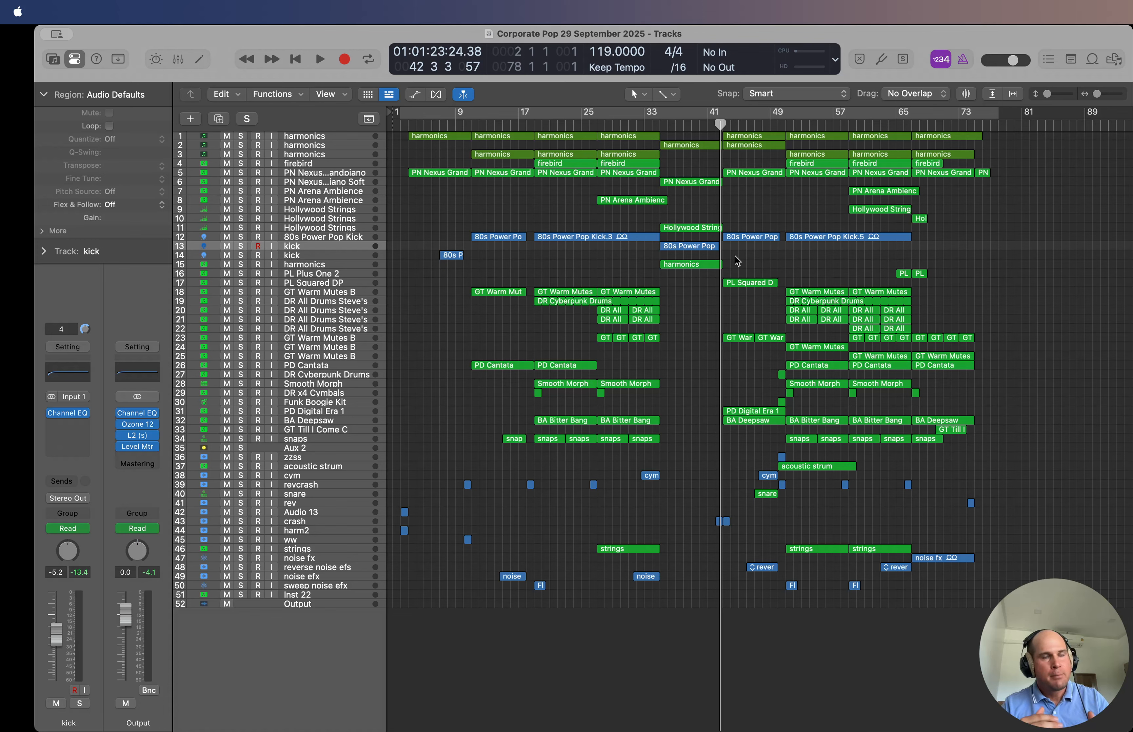
key("space")
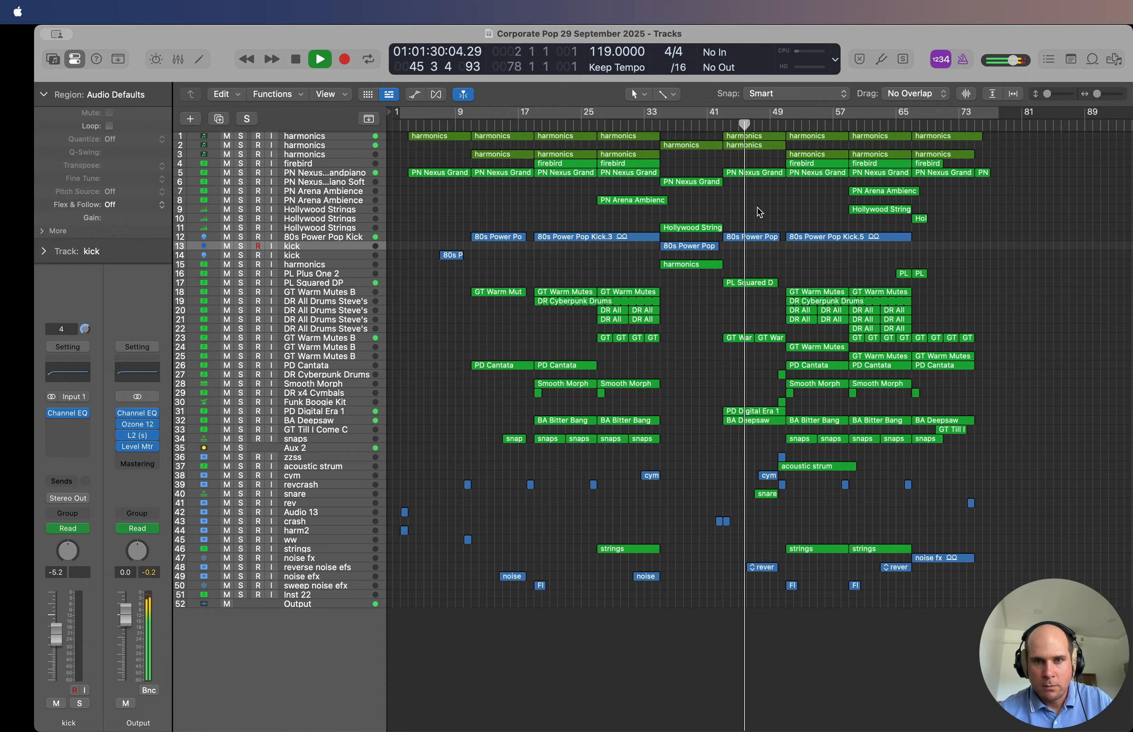
left_click(241, 283)
left_click(242, 283)
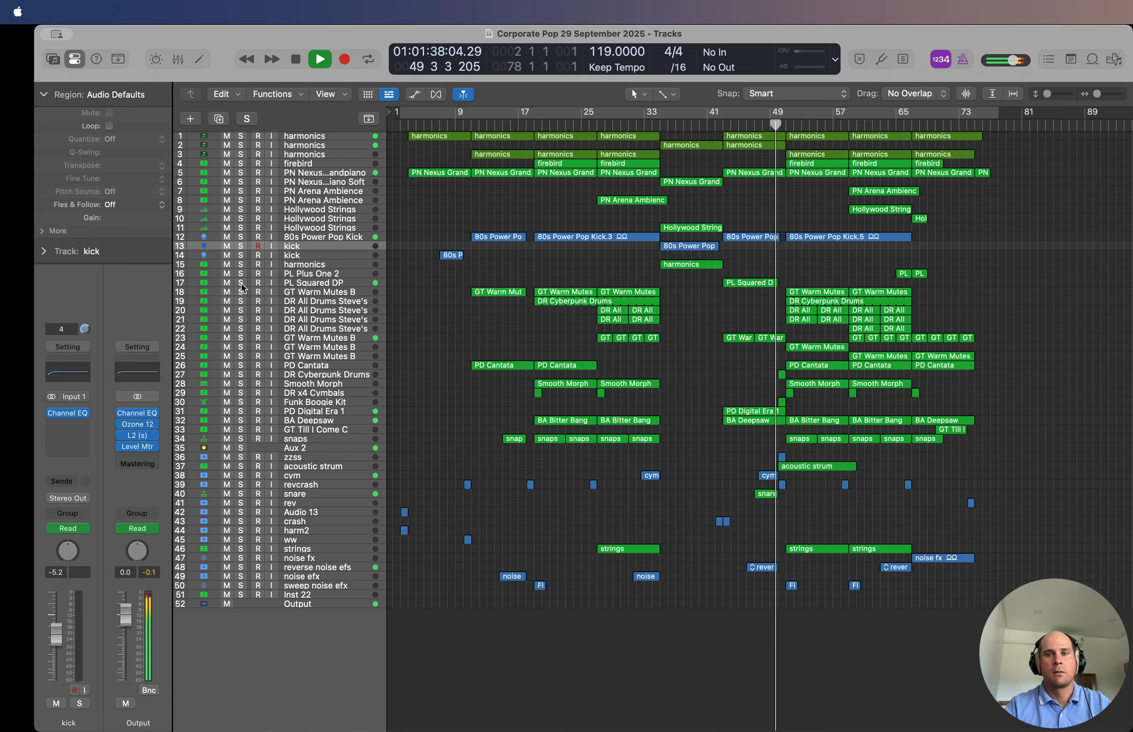
key("space")
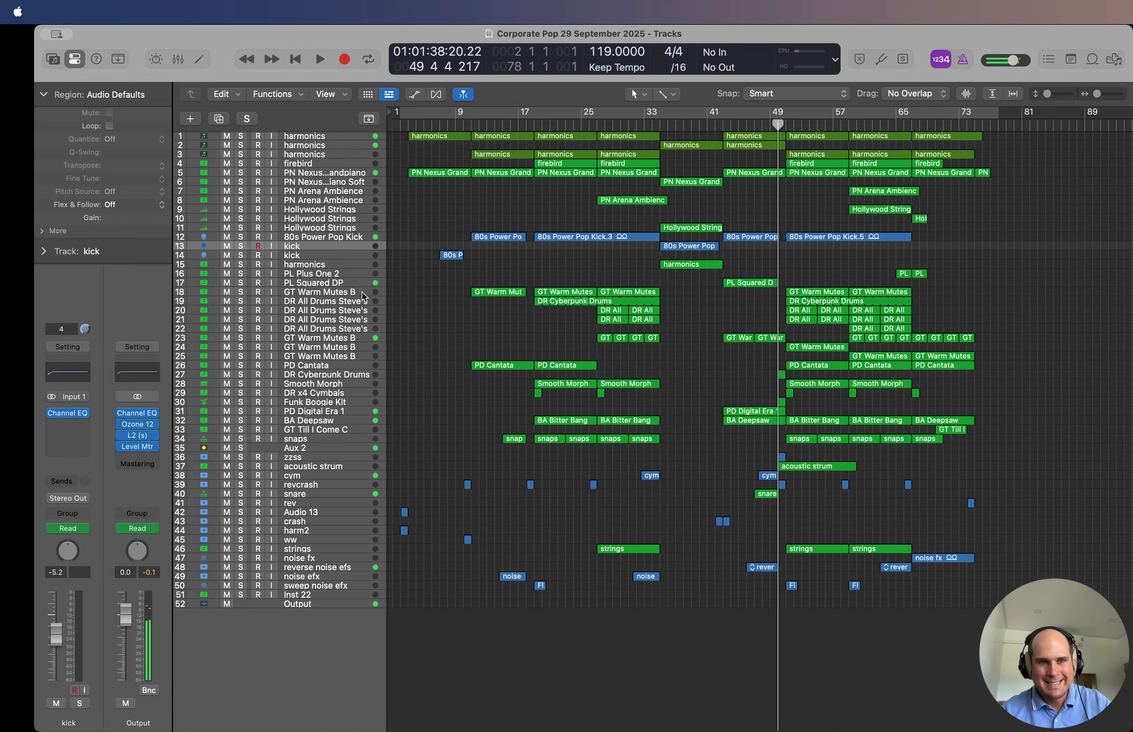
Step: Select PL Squared DP track 17, solo it, and play its part from bar 43
left_click(329, 284)
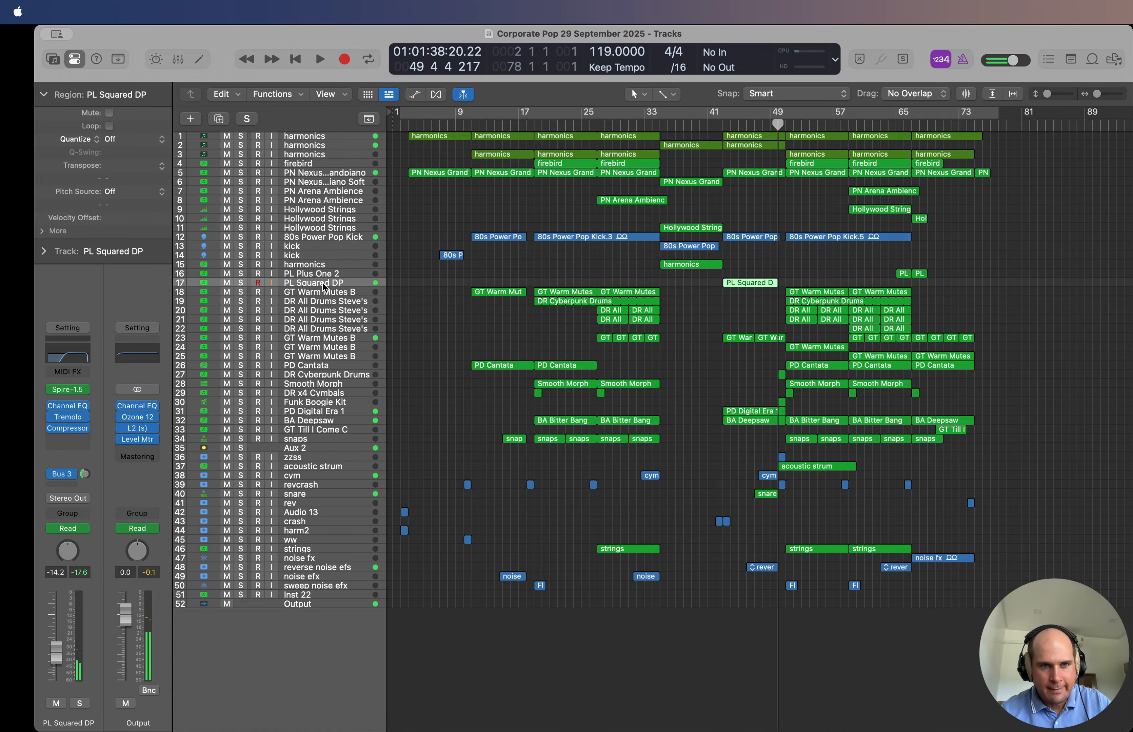
left_click(242, 284)
left_click(722, 125)
key("space")
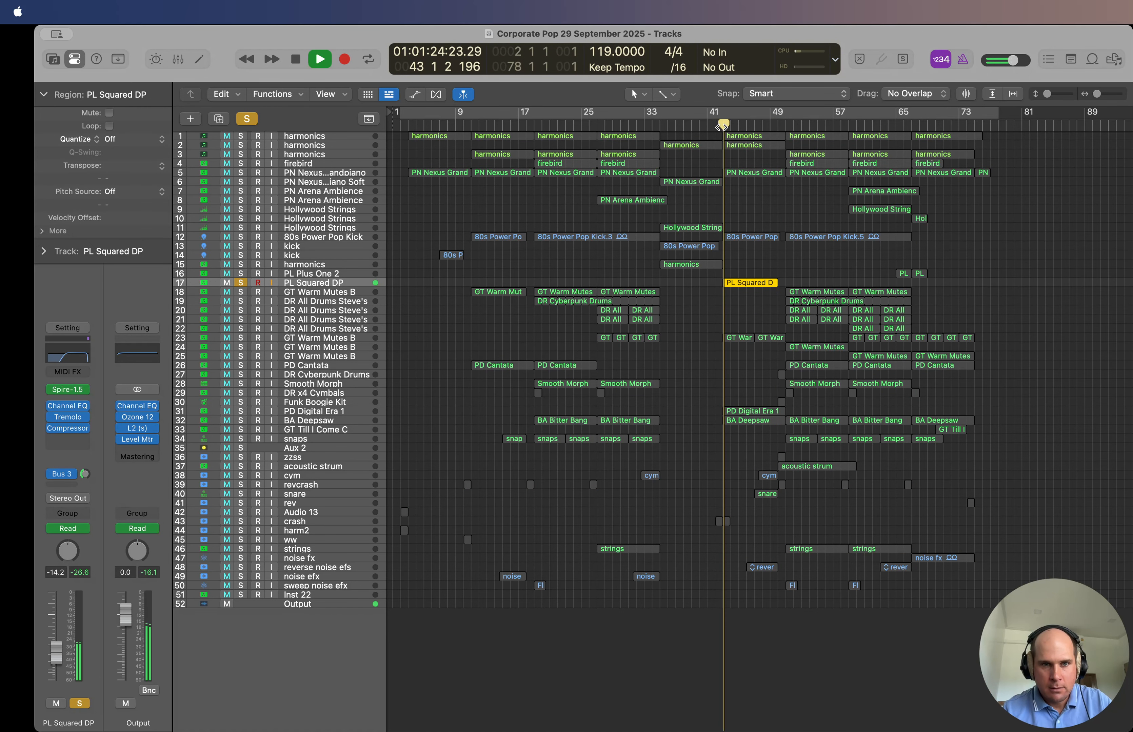
Step: Examine the flt1_cut automation on PL Squared DP, stop playback, hide the automation, unsolo the track, and clear the region selection
key("a")
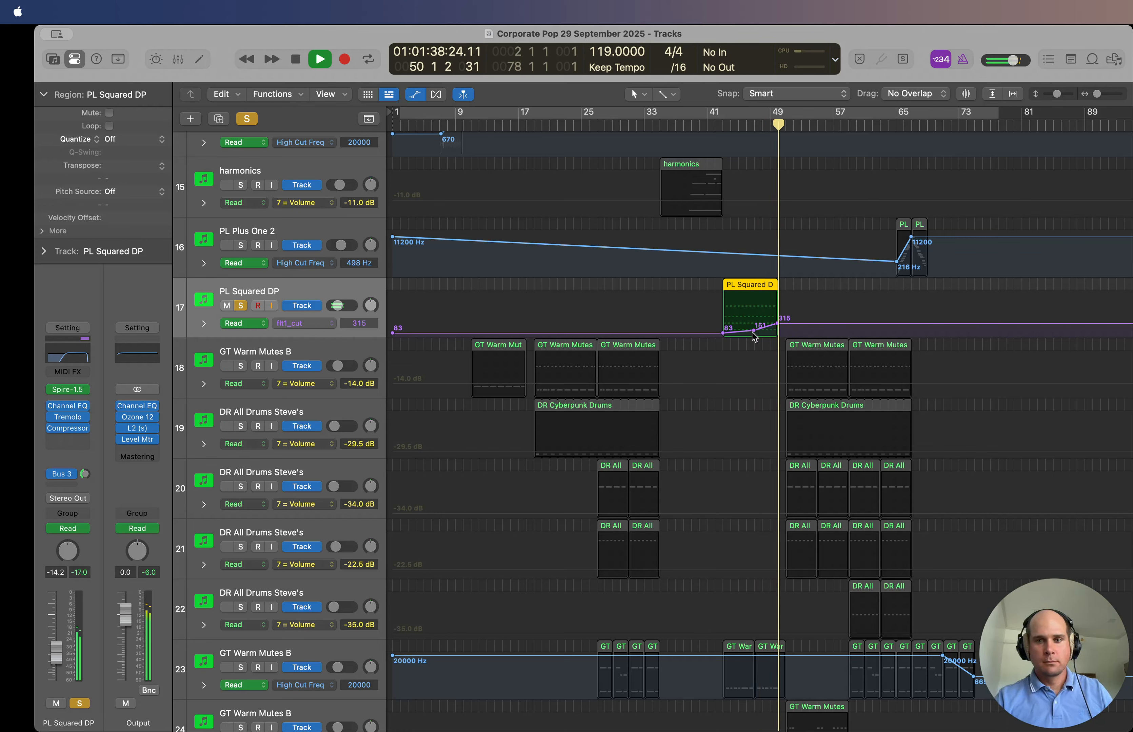
key("space")
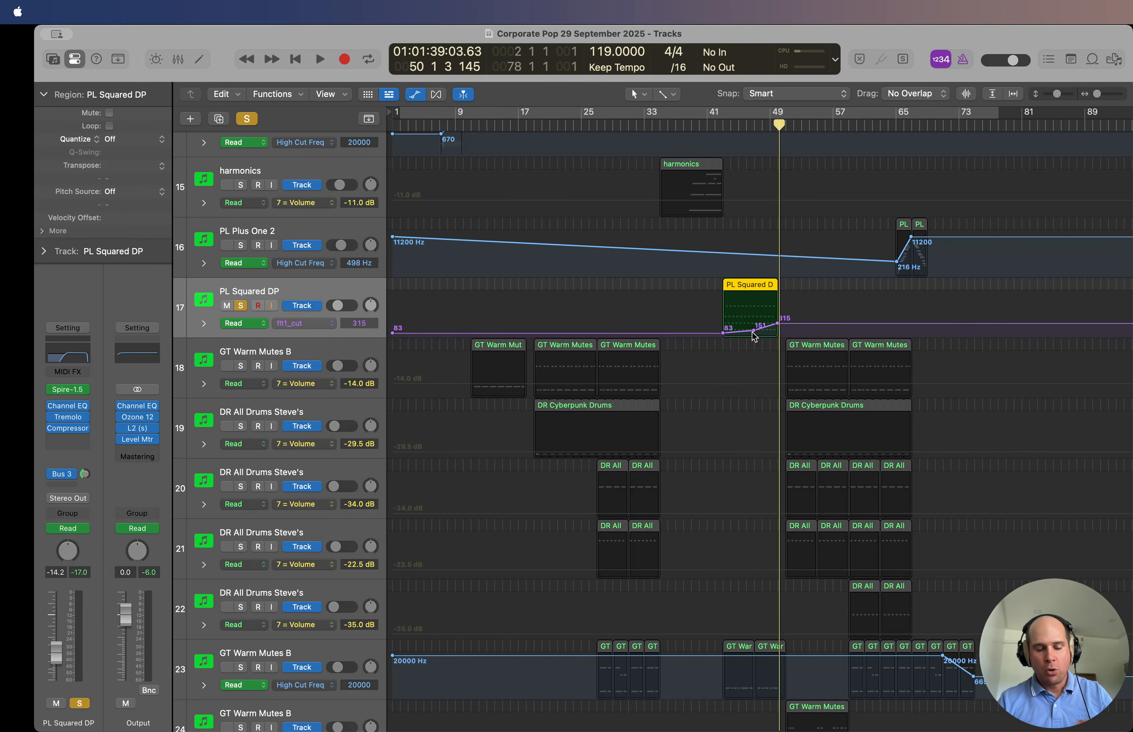
key("a")
key("z")
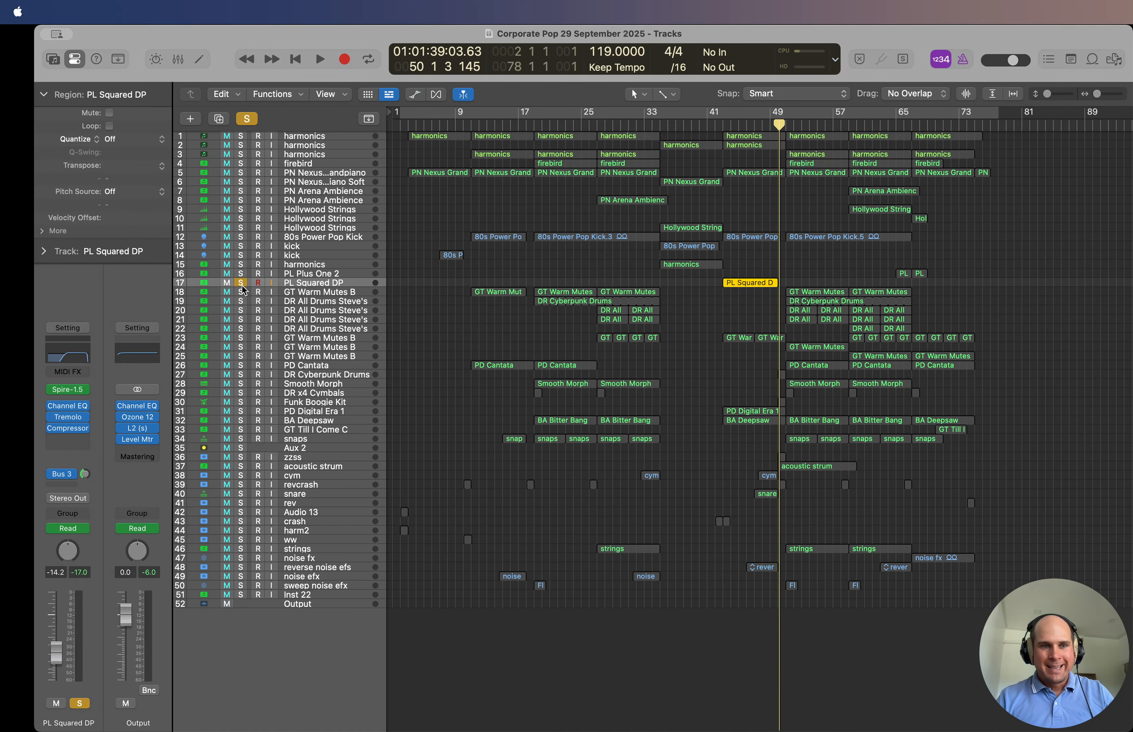
left_click(243, 282)
left_click(737, 316)
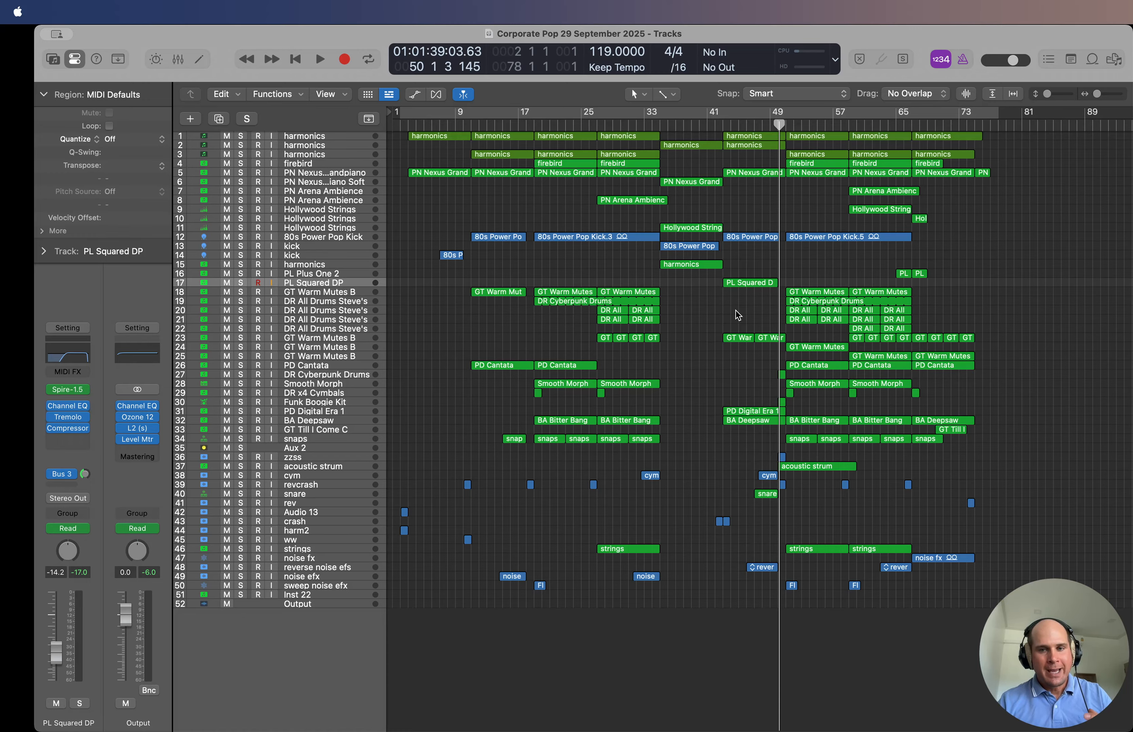
Step: Play the full mix from bar 43 to about bar 50 and stop playback
left_click(726, 133)
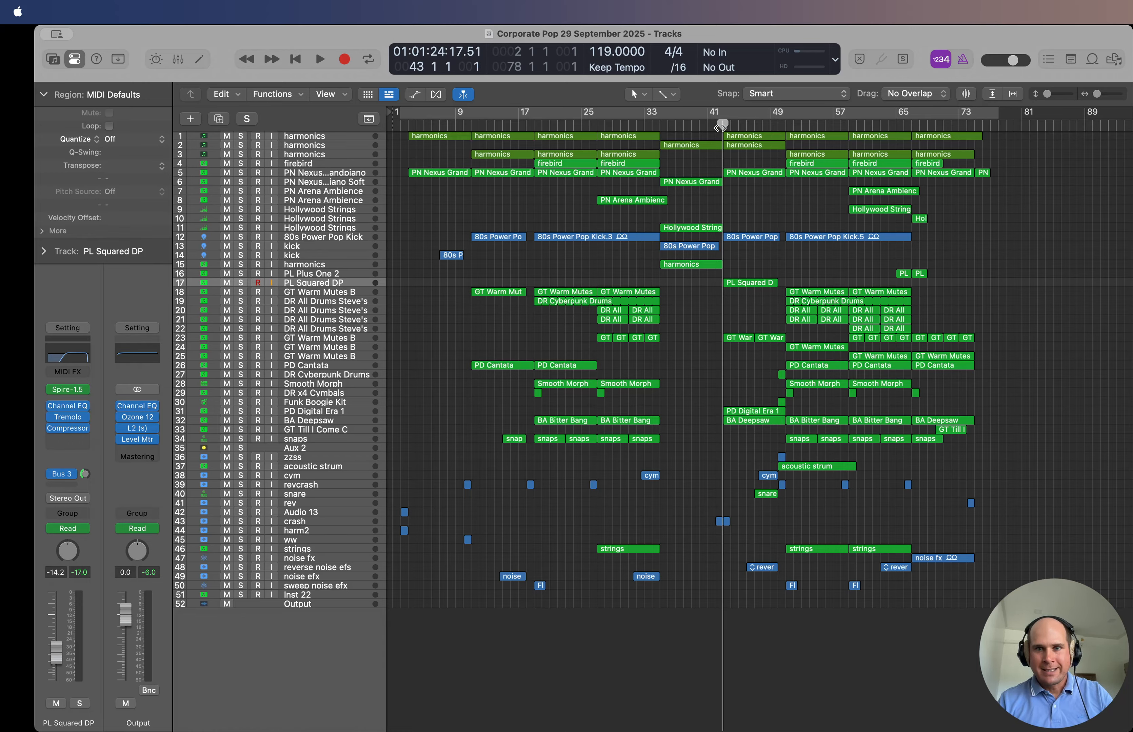
key("space")
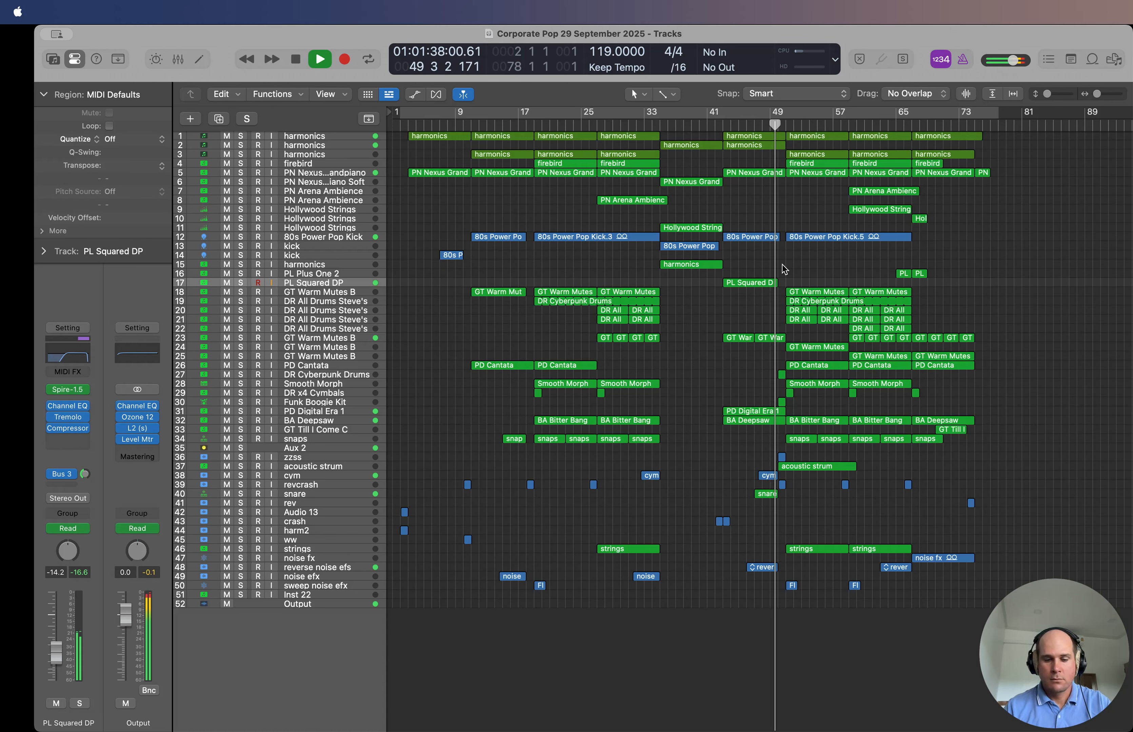
key("space")
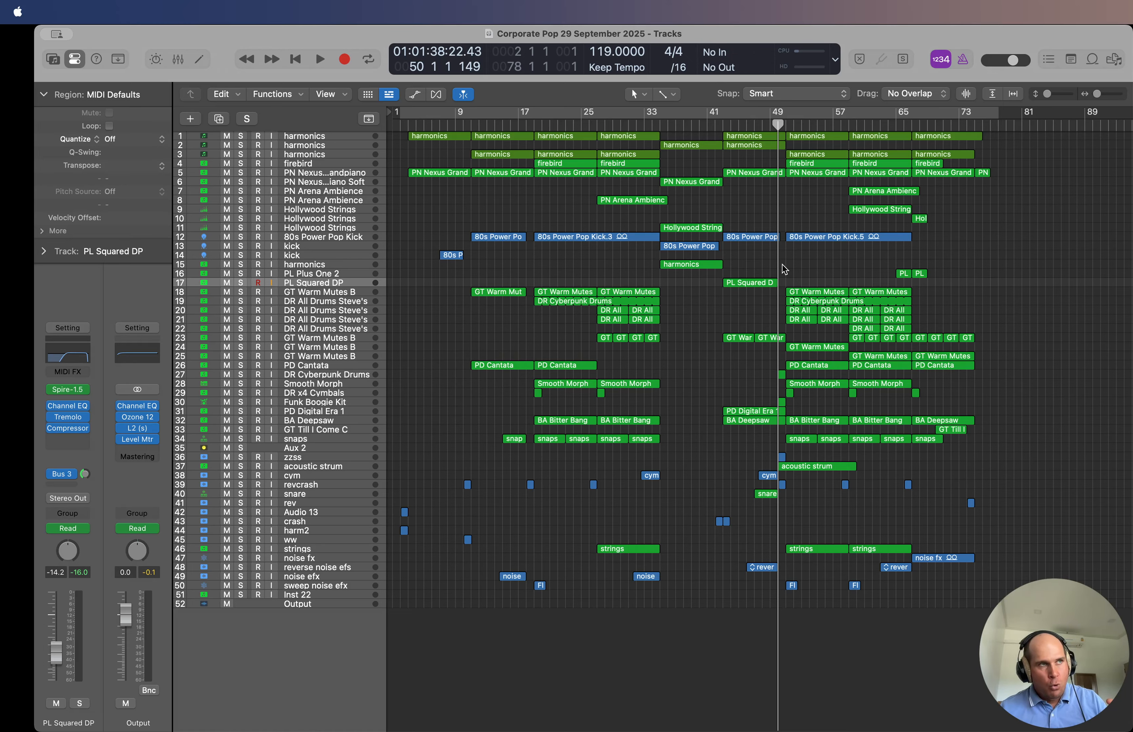
Step: Continue the full mix into bar 51, replay the transition from bar 47, and stop around bar 51
key("space")
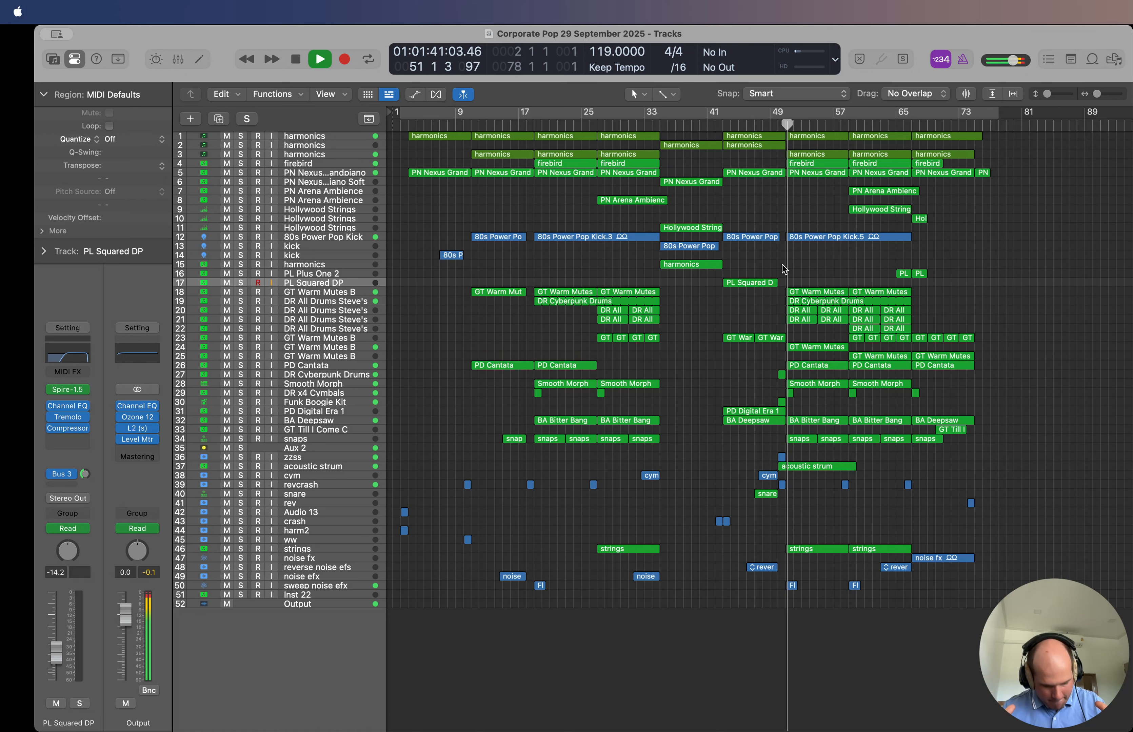
key("space")
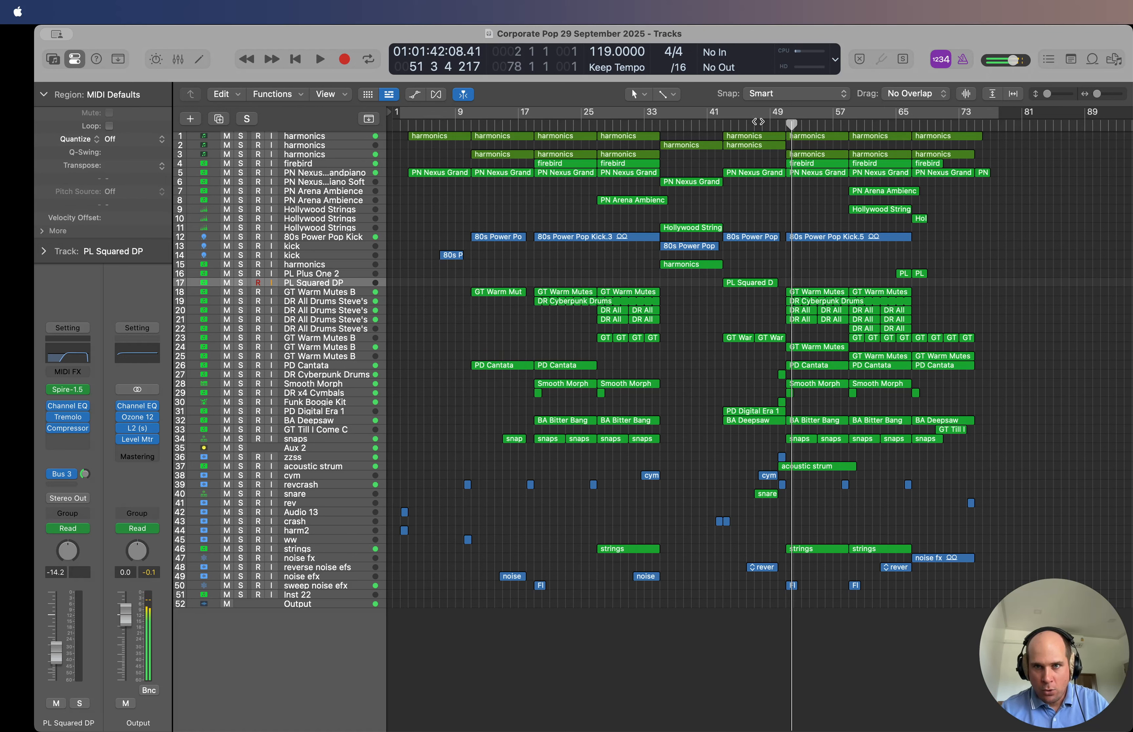
left_click(756, 123)
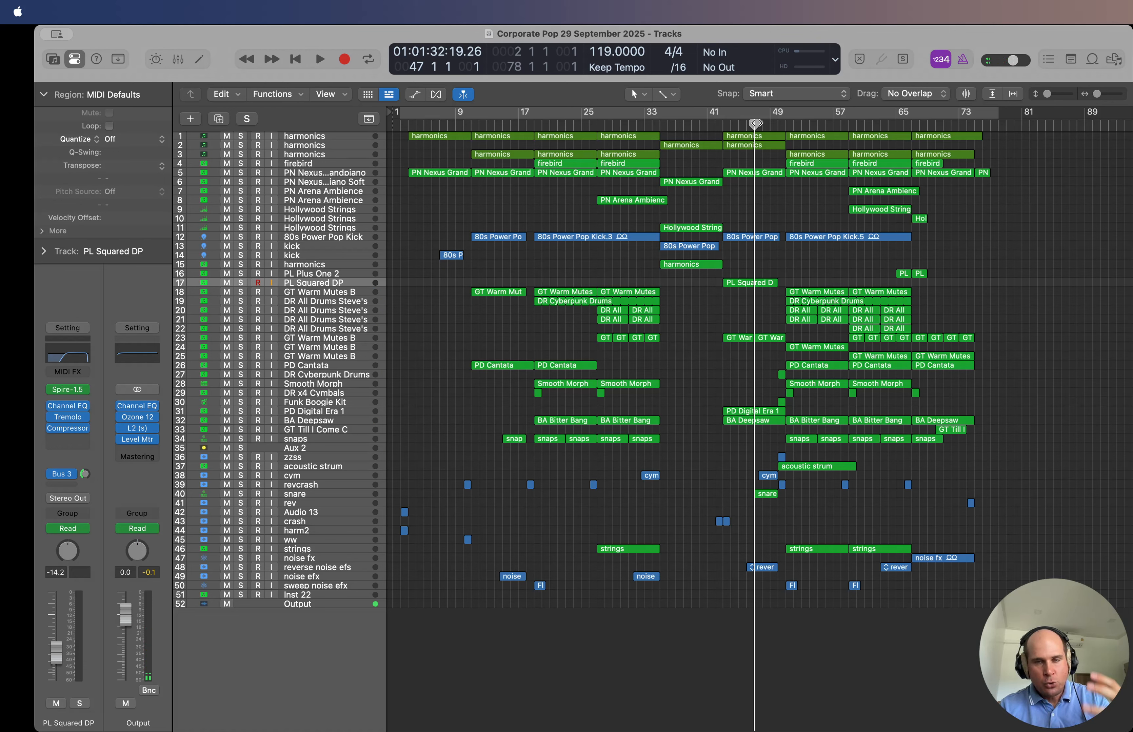
key("space")
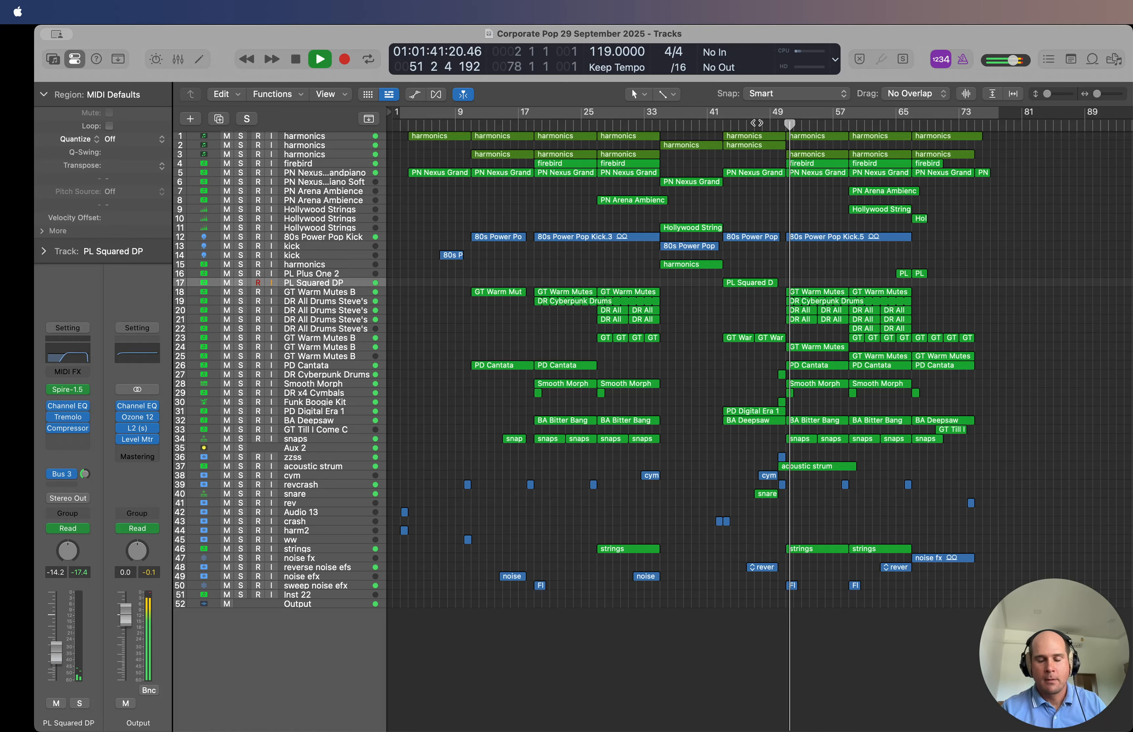
key("space")
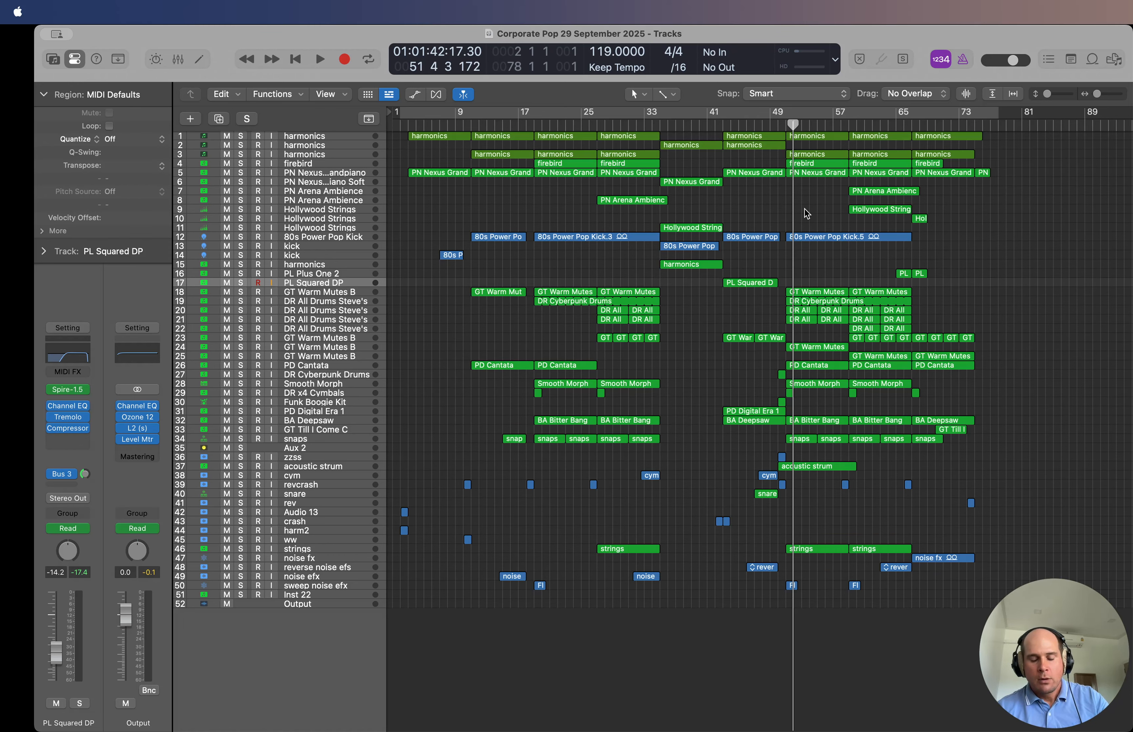
Step: Play the full mix from bar 50 to about bar 59 and stop playback
left_click(777, 123)
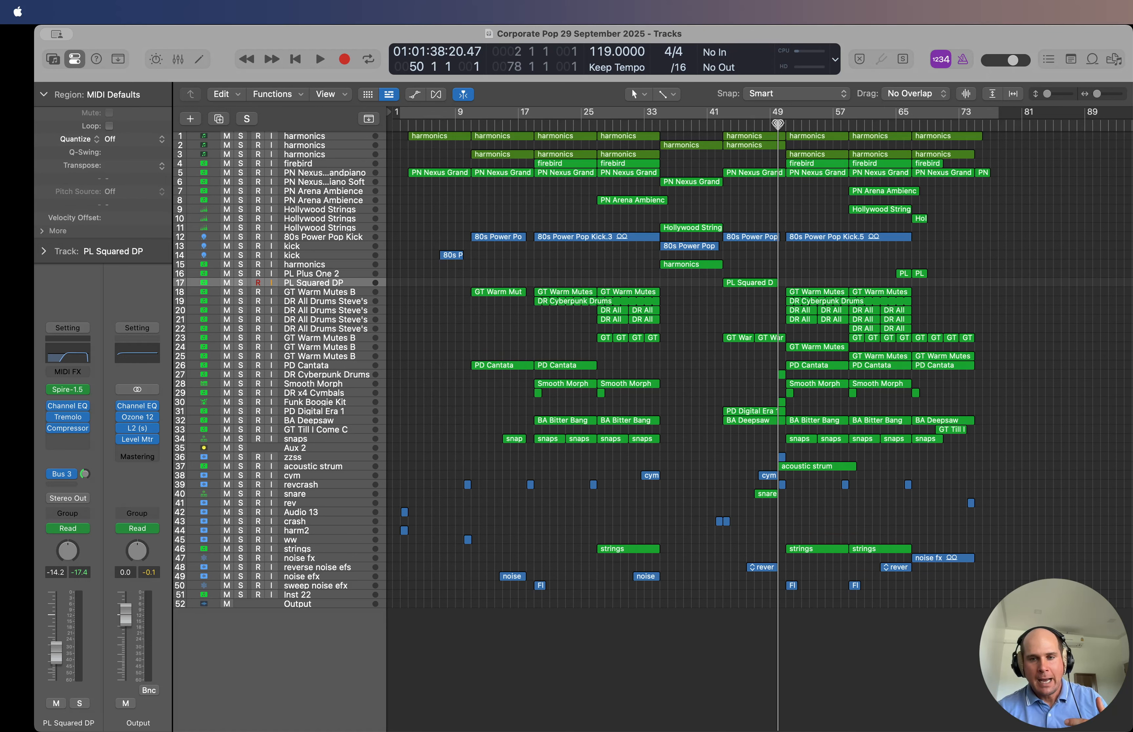
key("space")
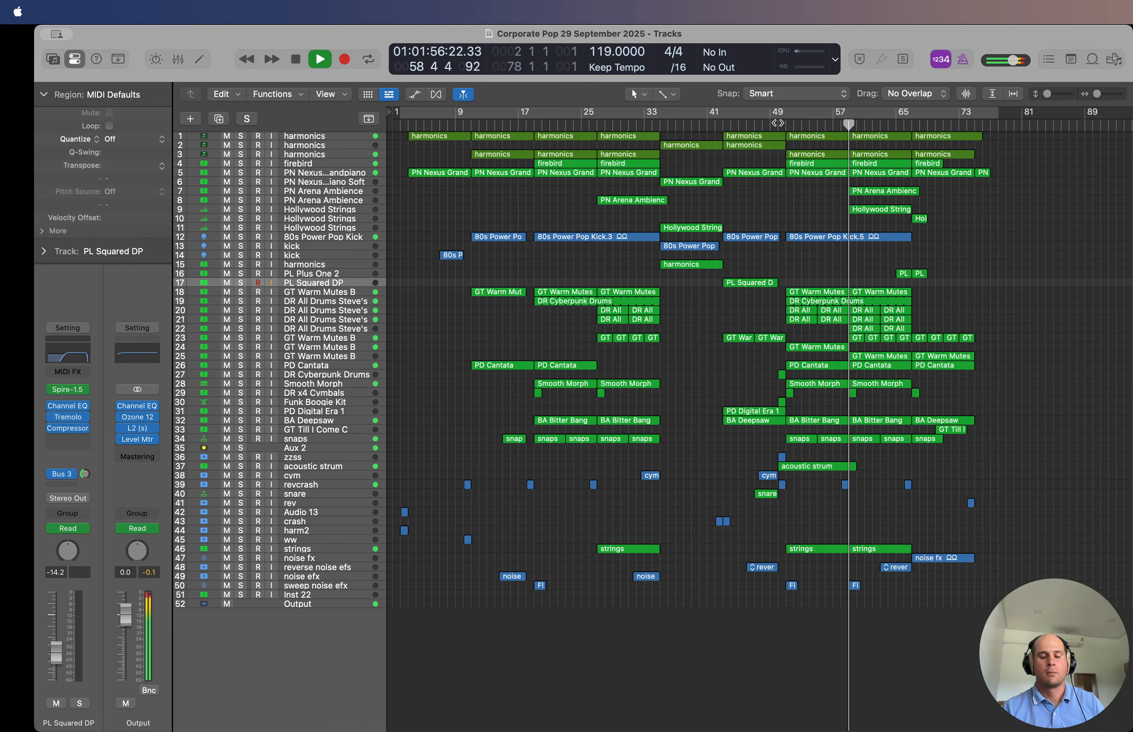
key("space")
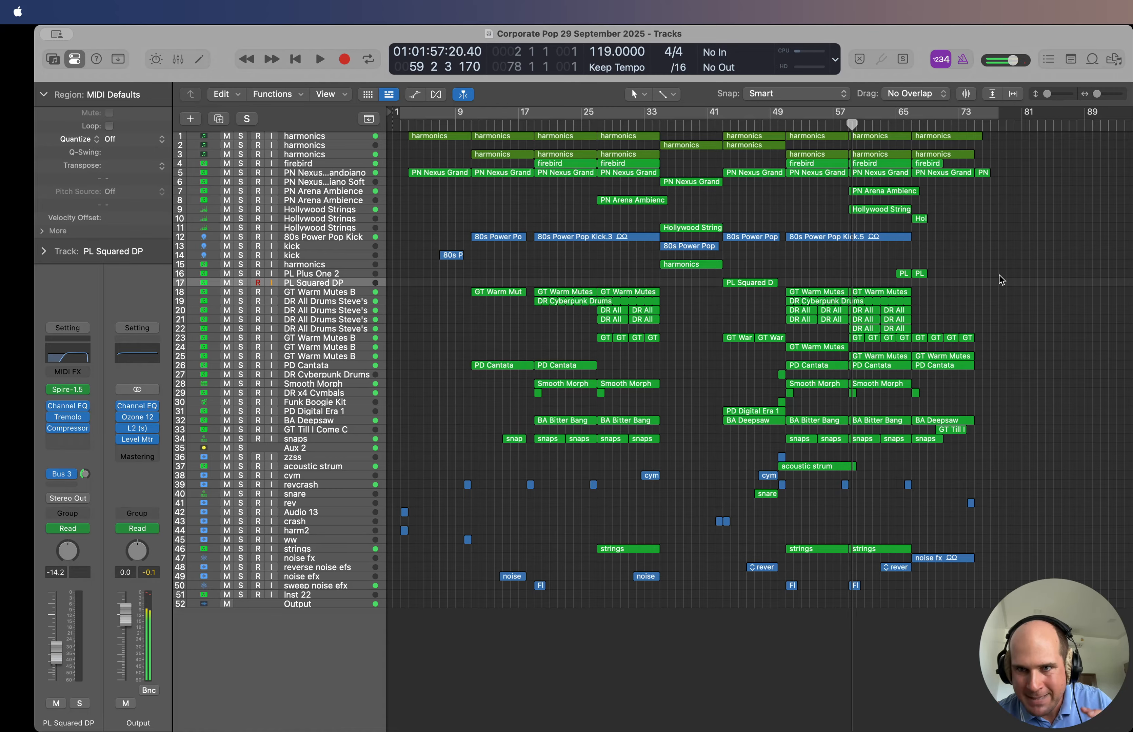
Step: Play a short passage of the earlier section from bar 19 for comparison, stop, and return the playhead to bar 51
left_click(779, 124)
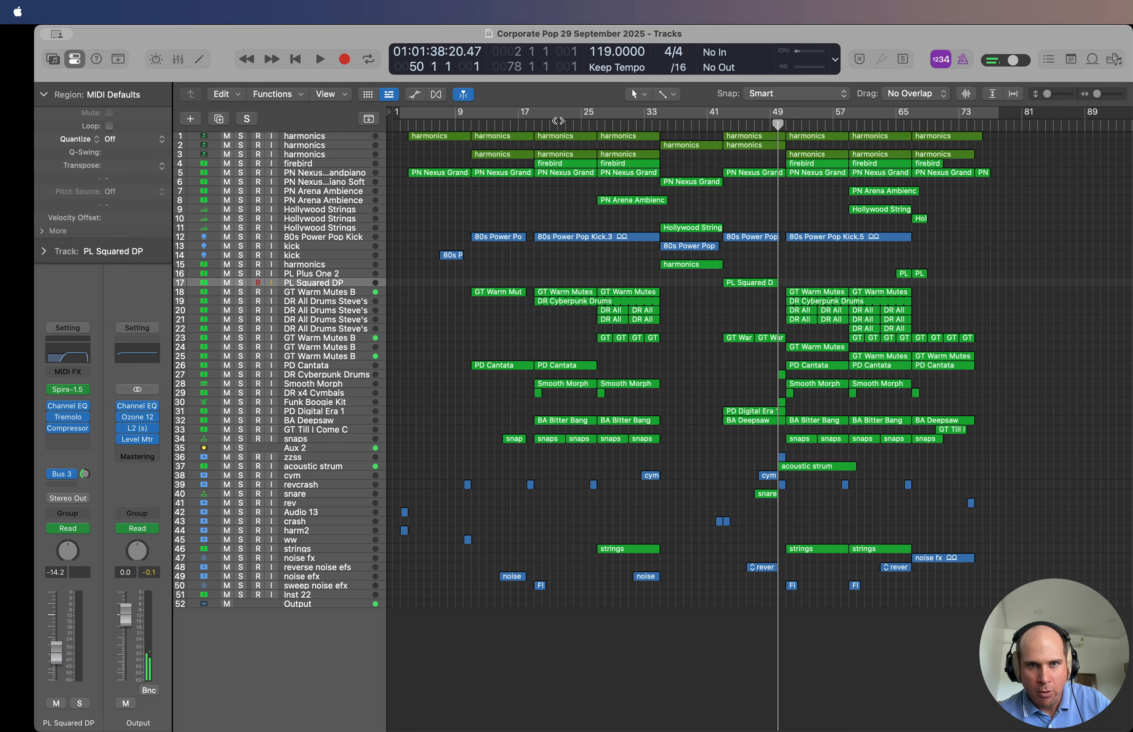
left_click(534, 125)
key("space")
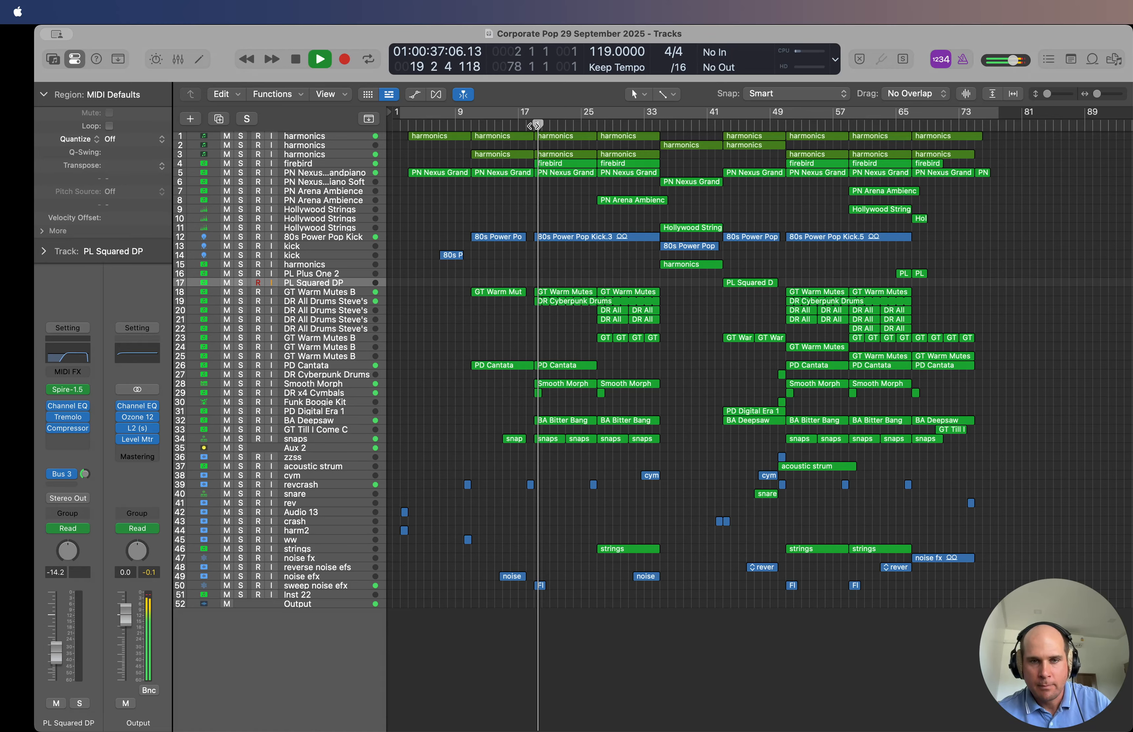
key("space")
left_click(785, 124)
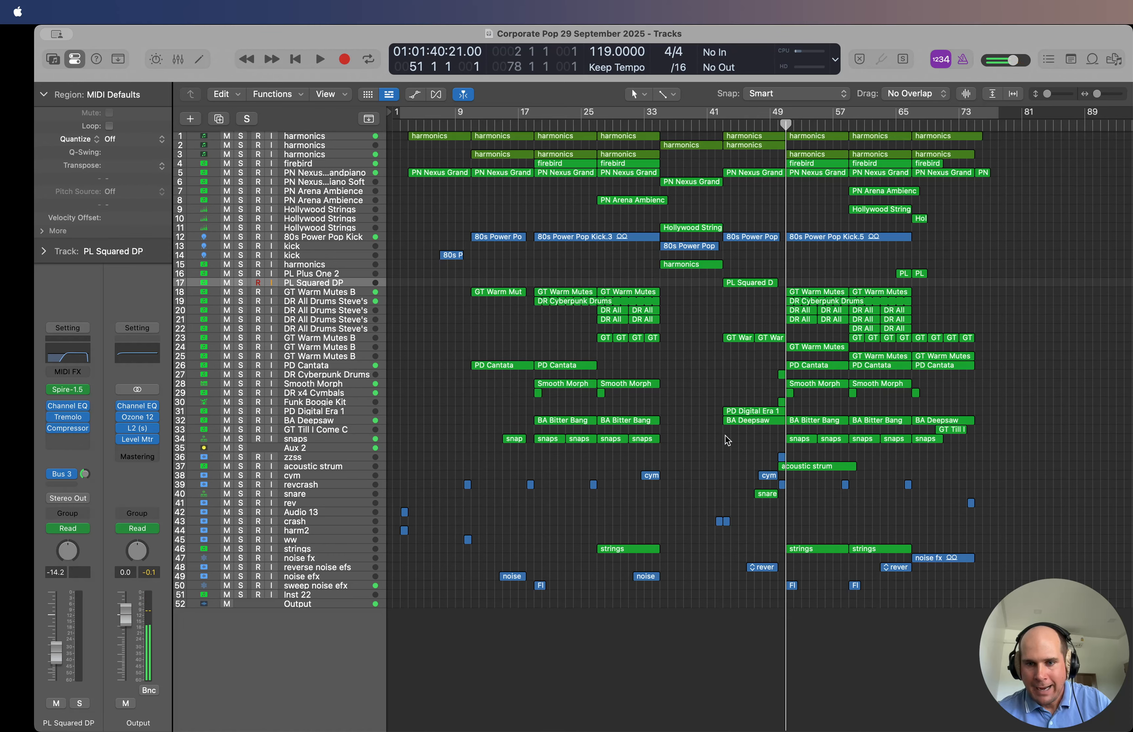
Step: Select acoustic strum track 37, solo it, and play its part from bar 50
left_click(314, 464)
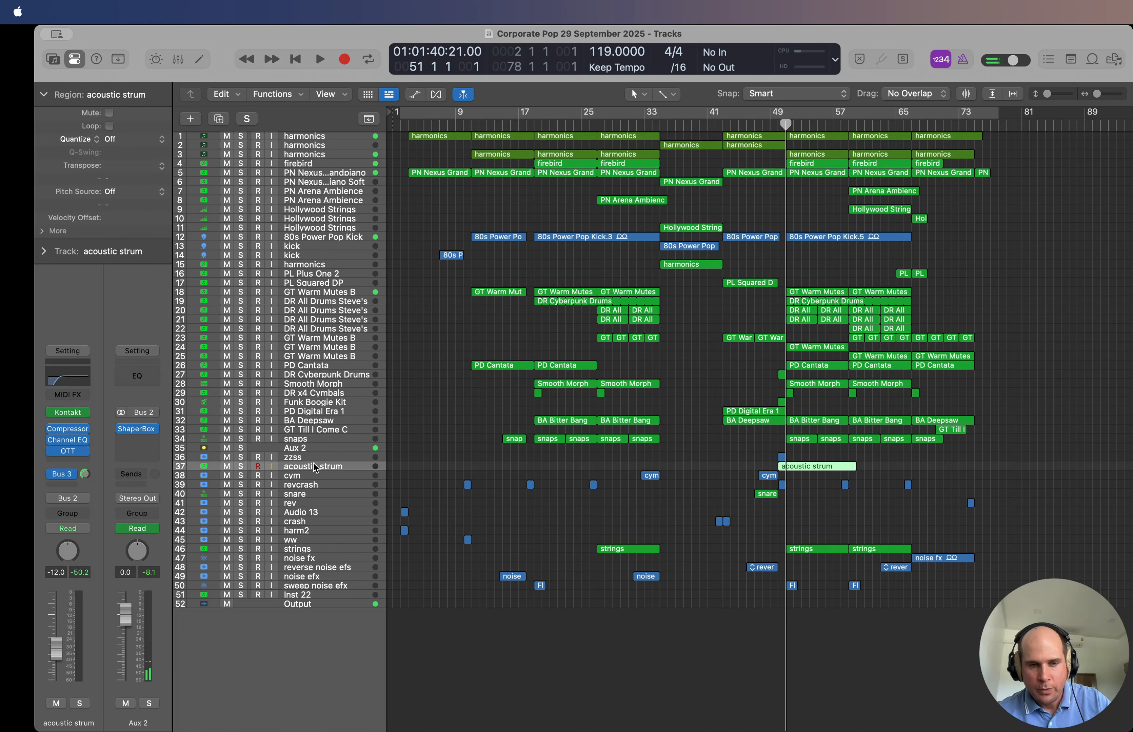
left_click(241, 466)
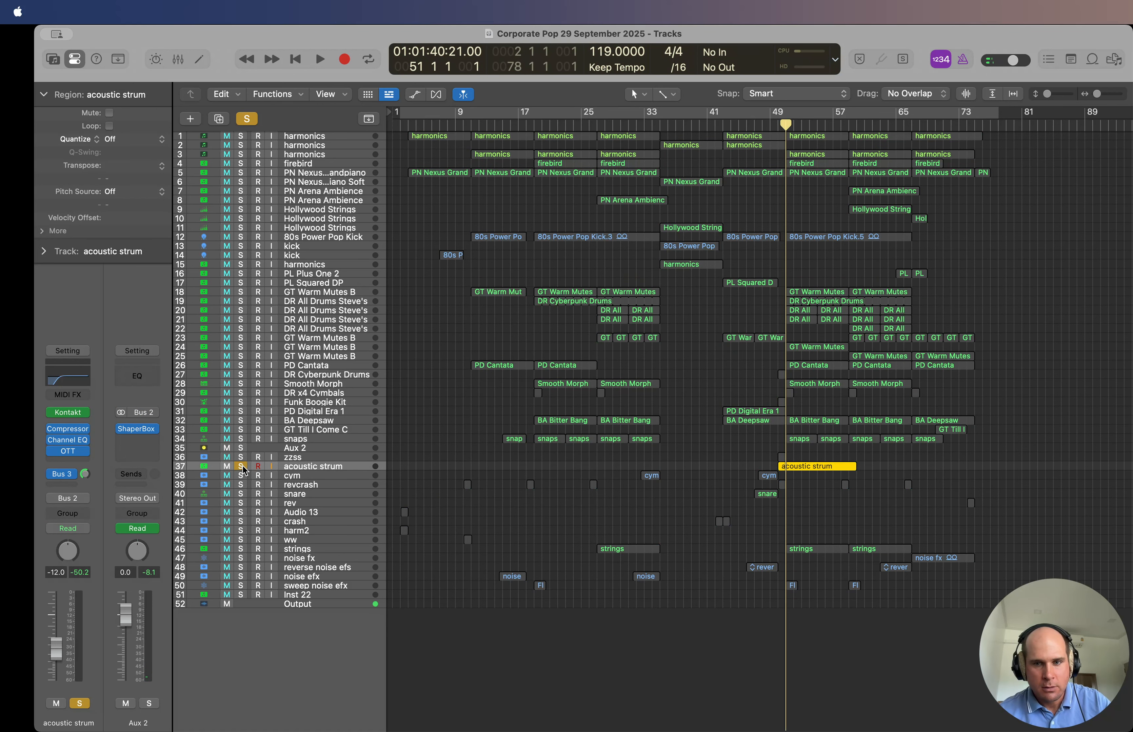
key("space")
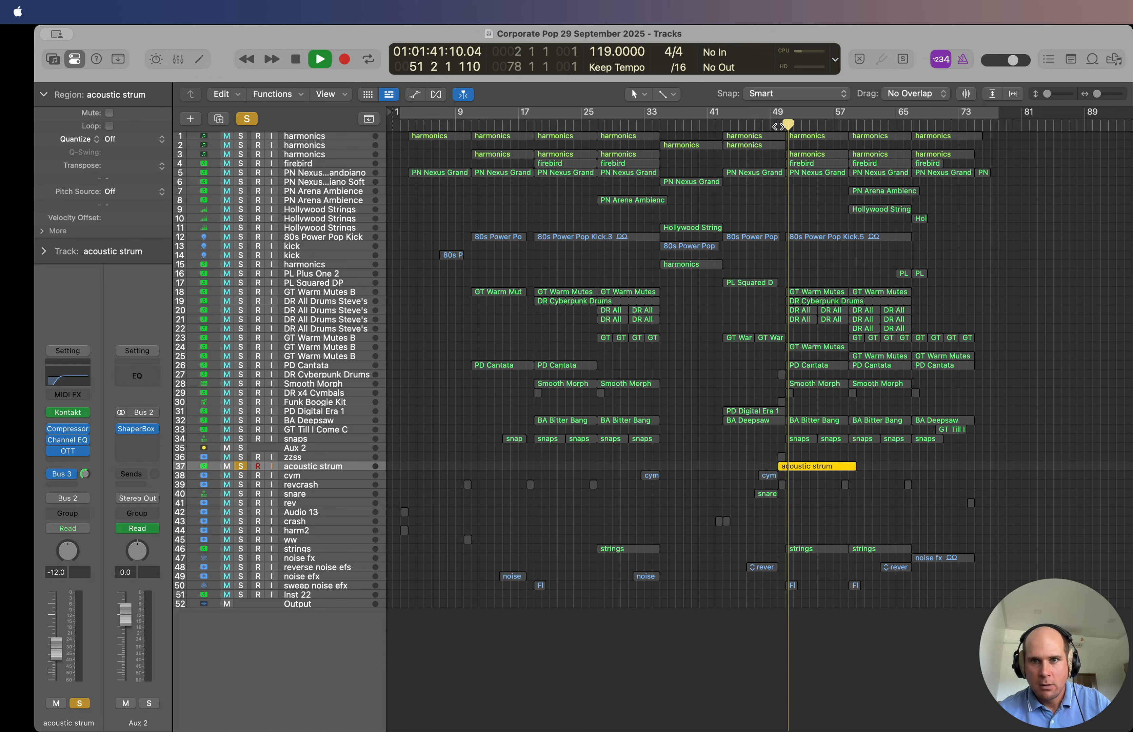
left_click(783, 127)
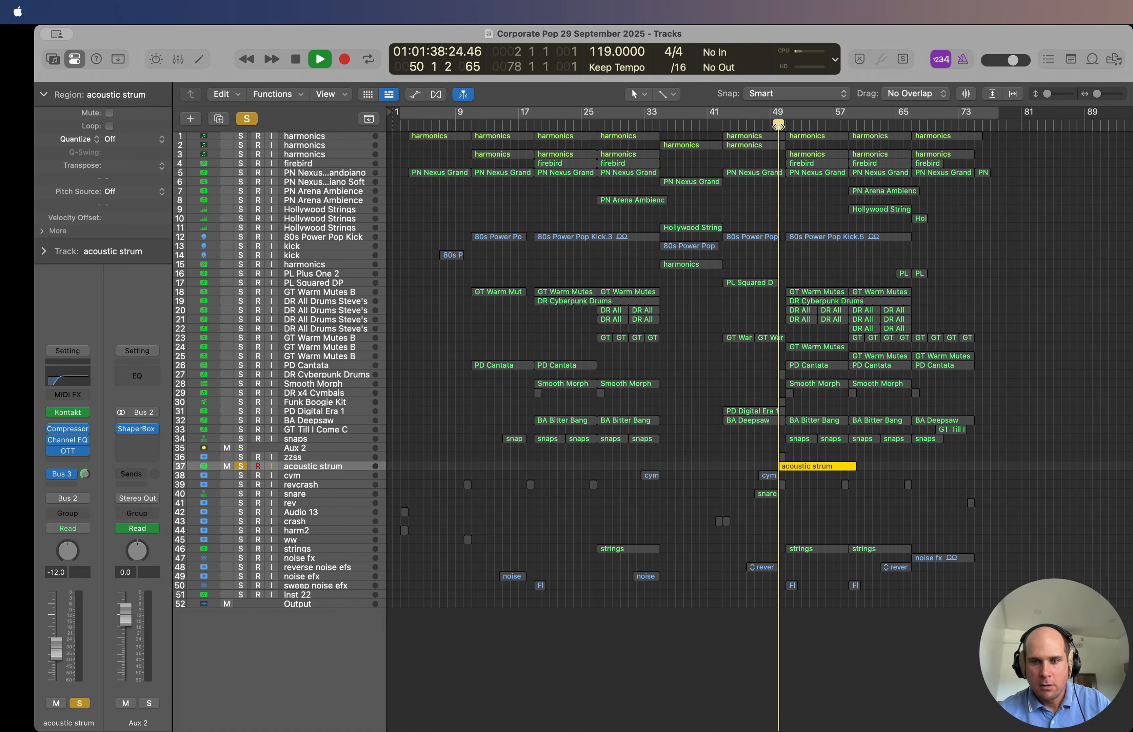
Step: Examine the acoustic strum region's notes in the Piano Roll, close the editor, unsolo the track, and stop playback around bar 54
double_click(809, 466)
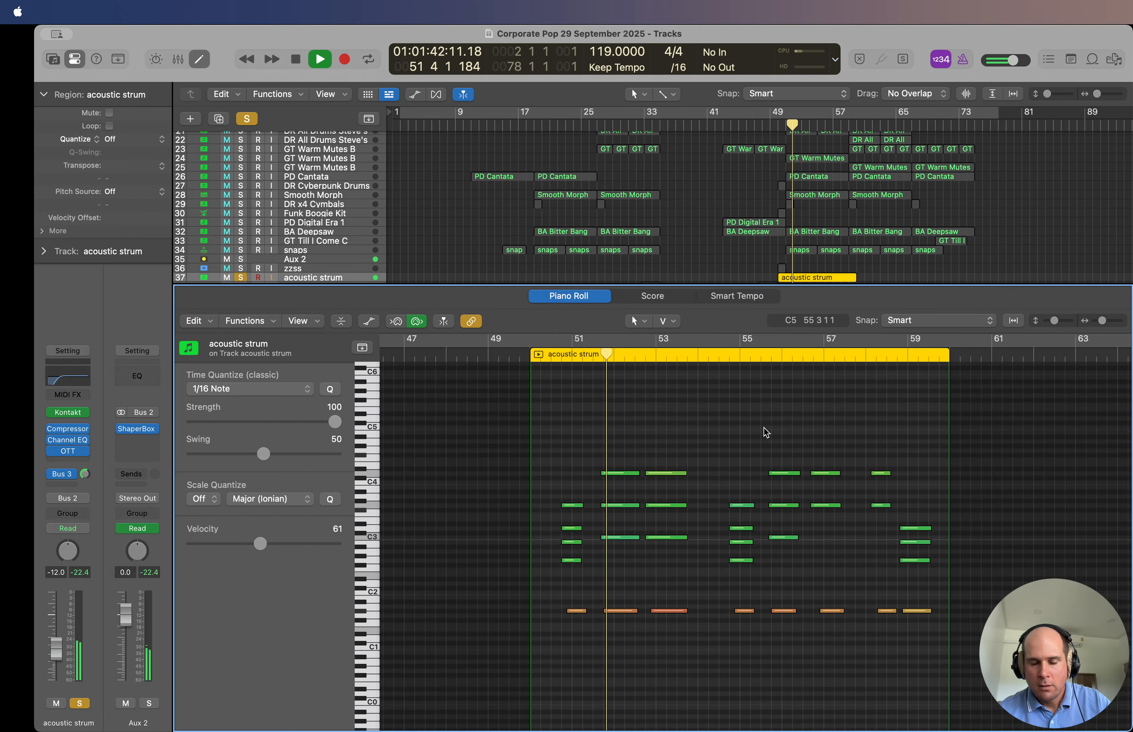
left_click(576, 294)
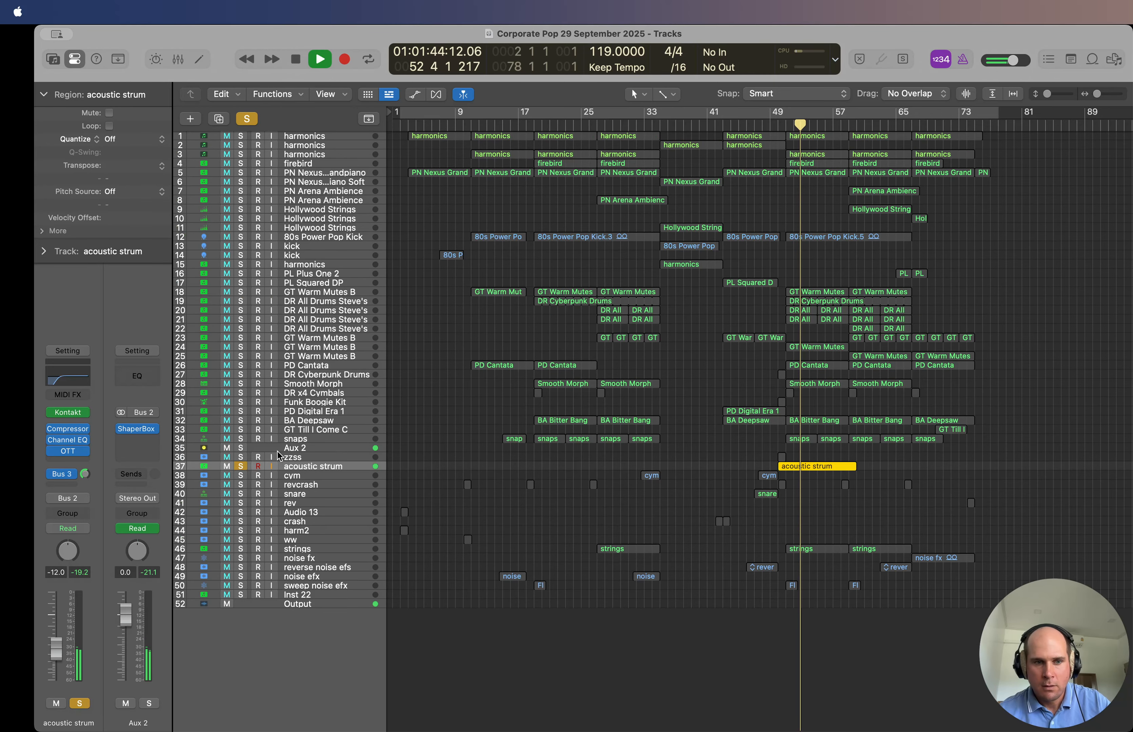
key("ctrl+s")
left_click(716, 469)
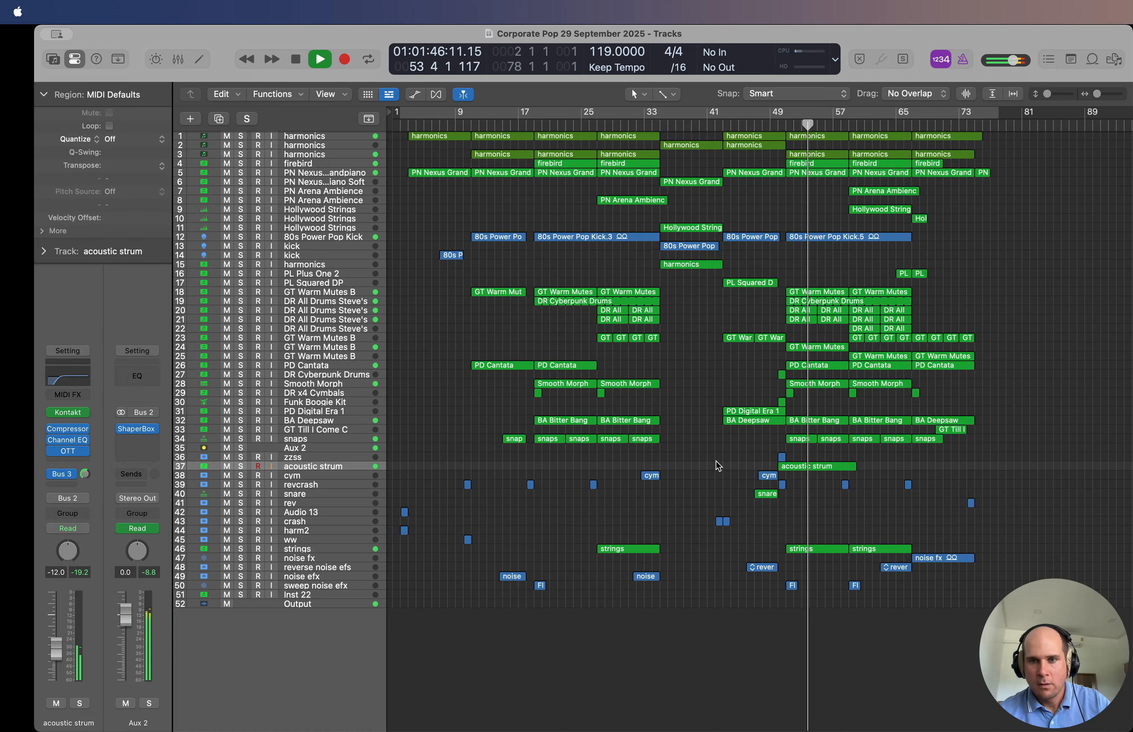
key("space")
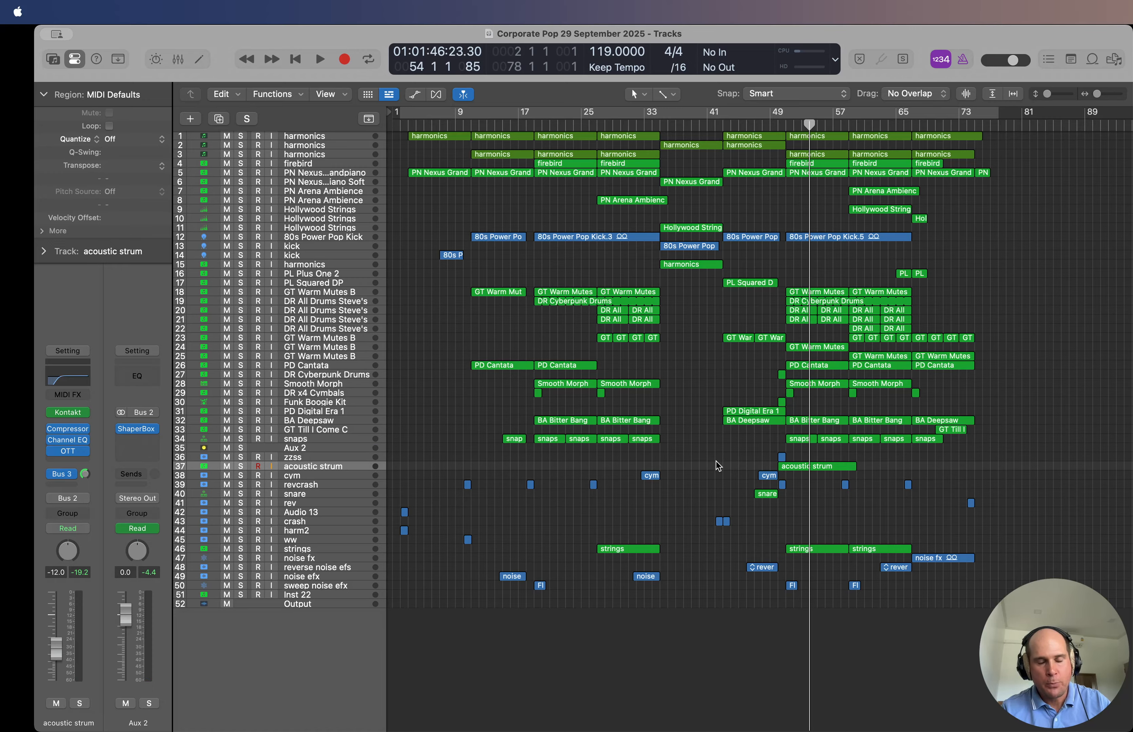
Step: Resume the full mix, set a cycle range from bar 51 to bar 59, and stop playback
key("space")
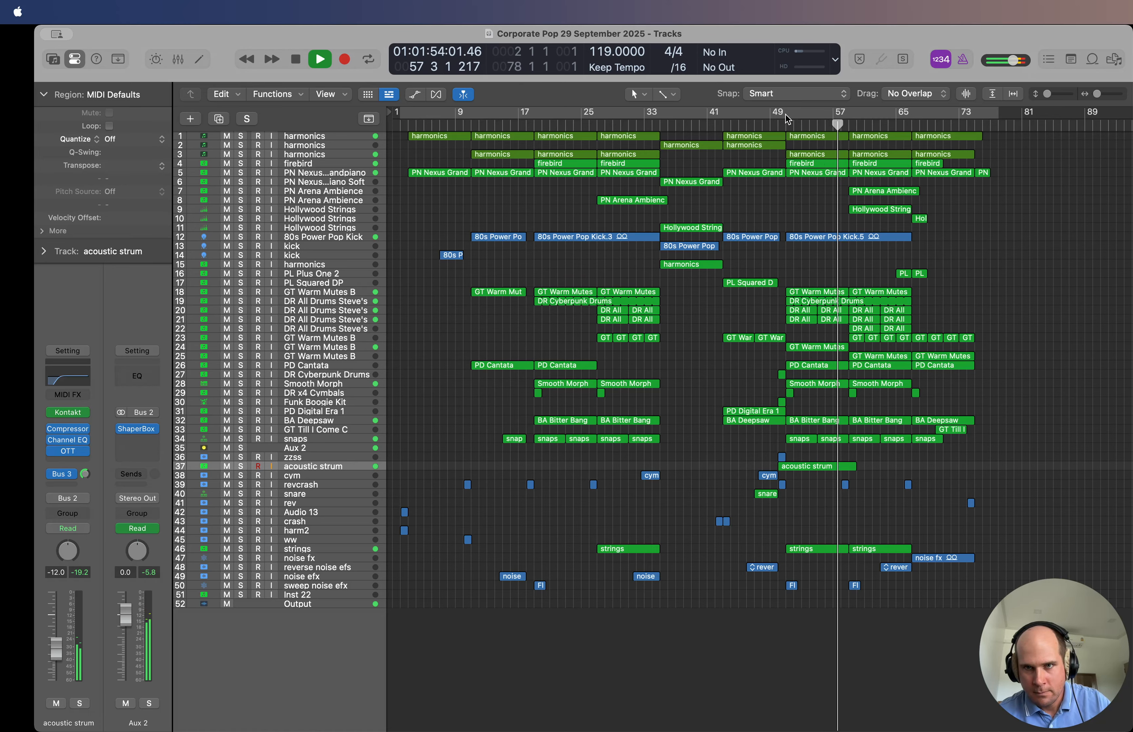
left_click_drag(786, 115, 850, 116)
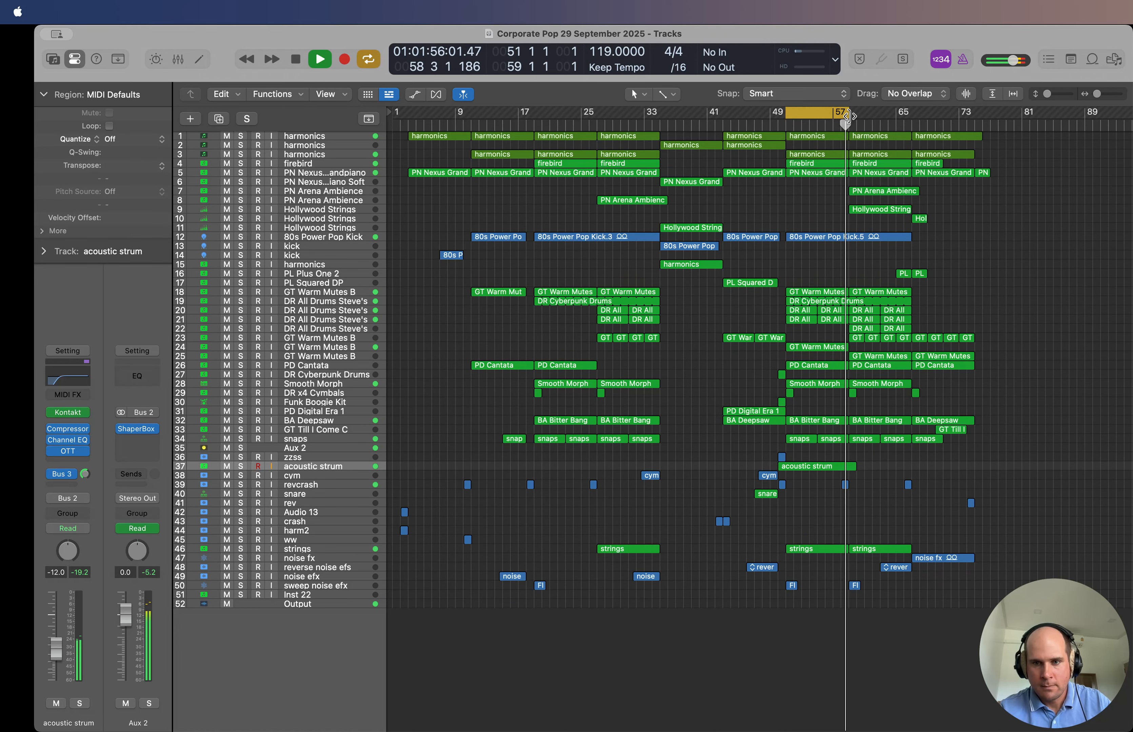
key("space")
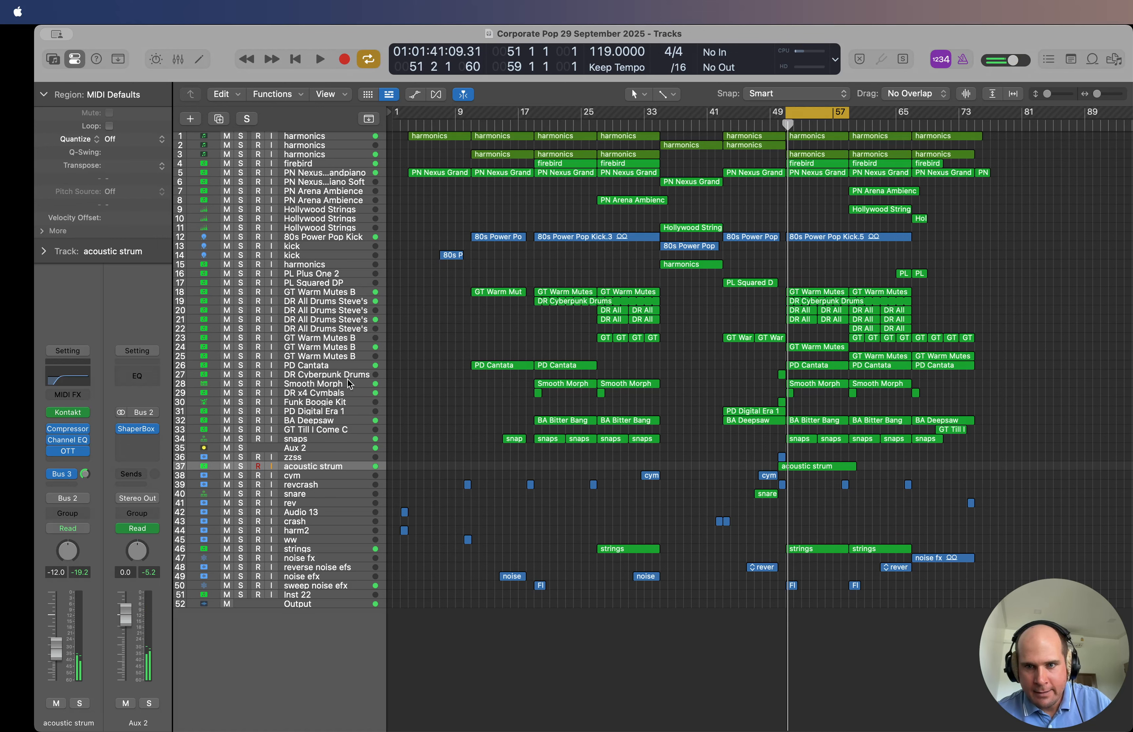
left_click(248, 338)
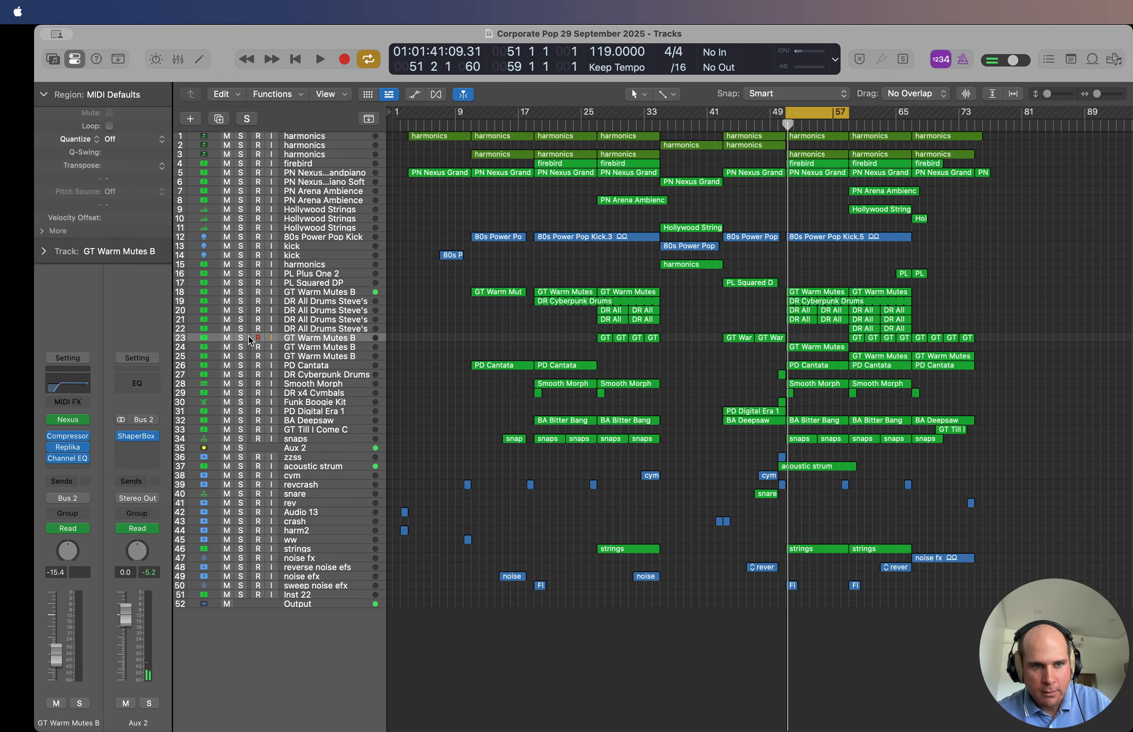
left_click(241, 337)
key("space")
key("space")
left_click(241, 337)
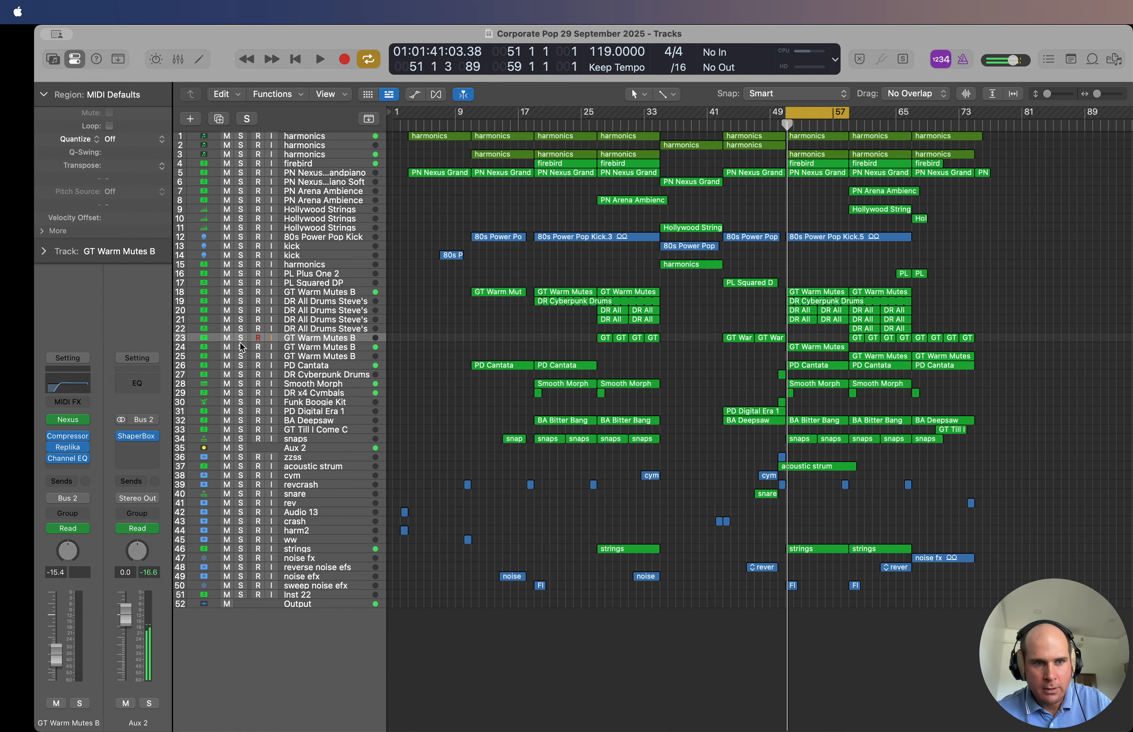
Step: Solo GT Warm Mutes B track 24, select it, and play its part from bar 51
left_click(241, 346)
left_click(302, 347)
key("space")
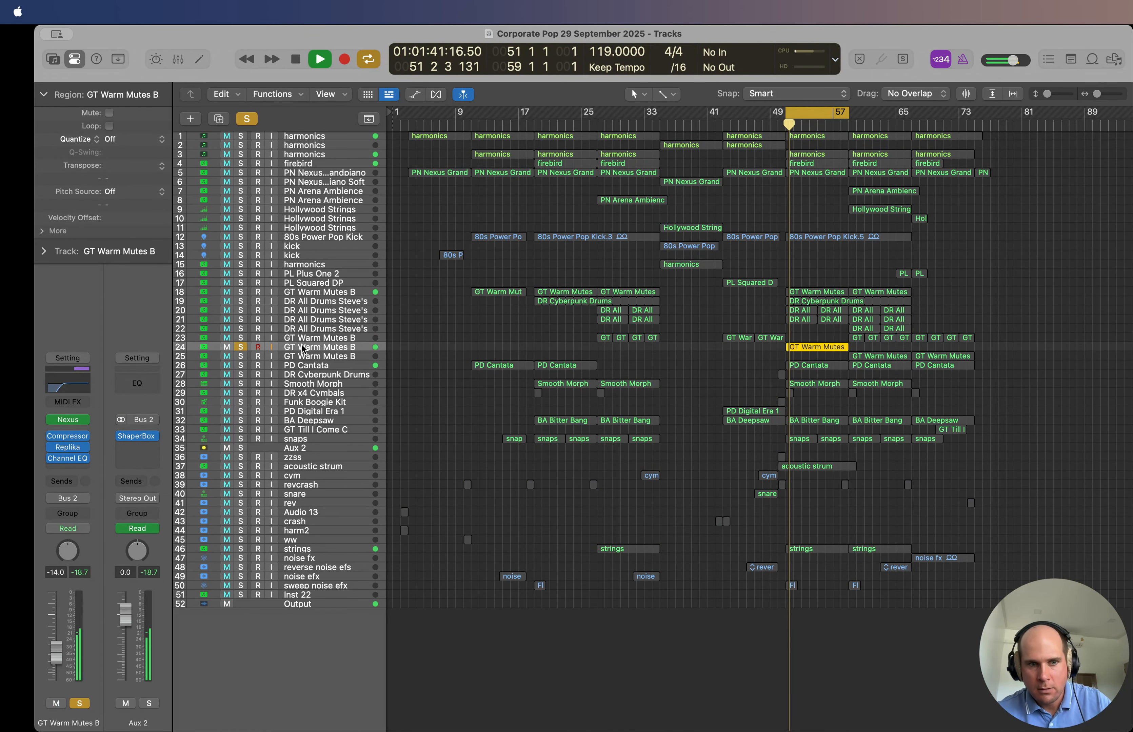
left_click(703, 353)
Step: Examine the notes of track 24's GT Warm Mutes region in the Piano Roll and close the editor
left_click(813, 347)
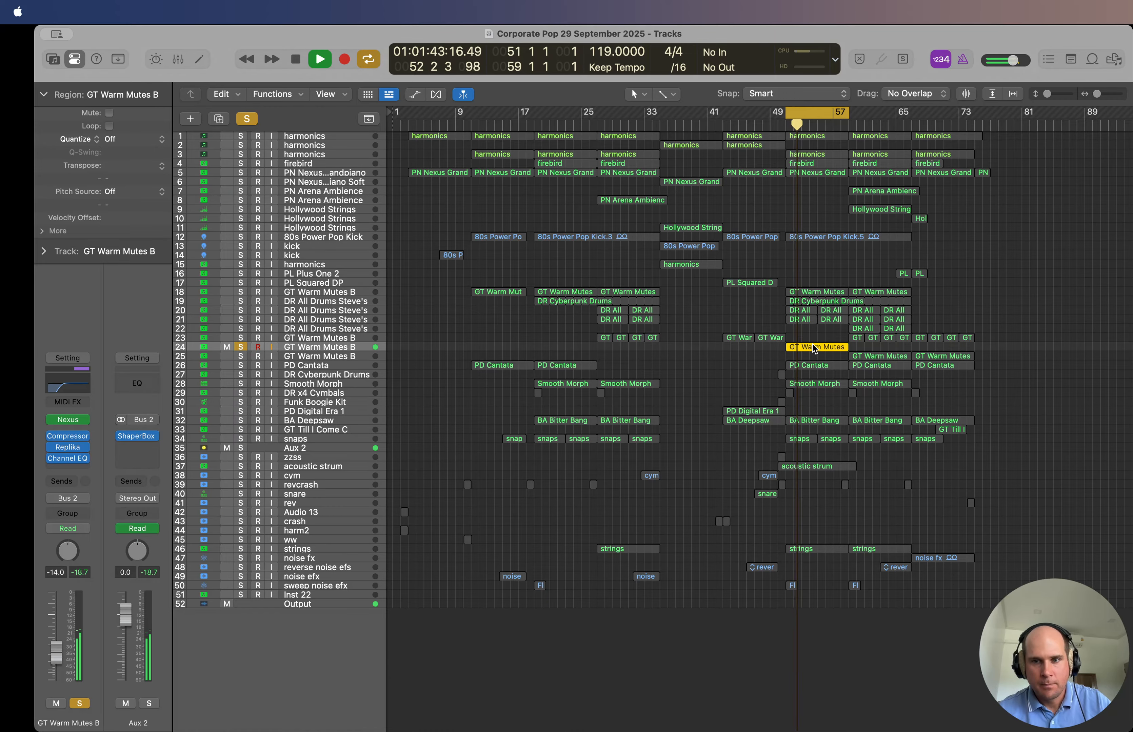
double_click(813, 346)
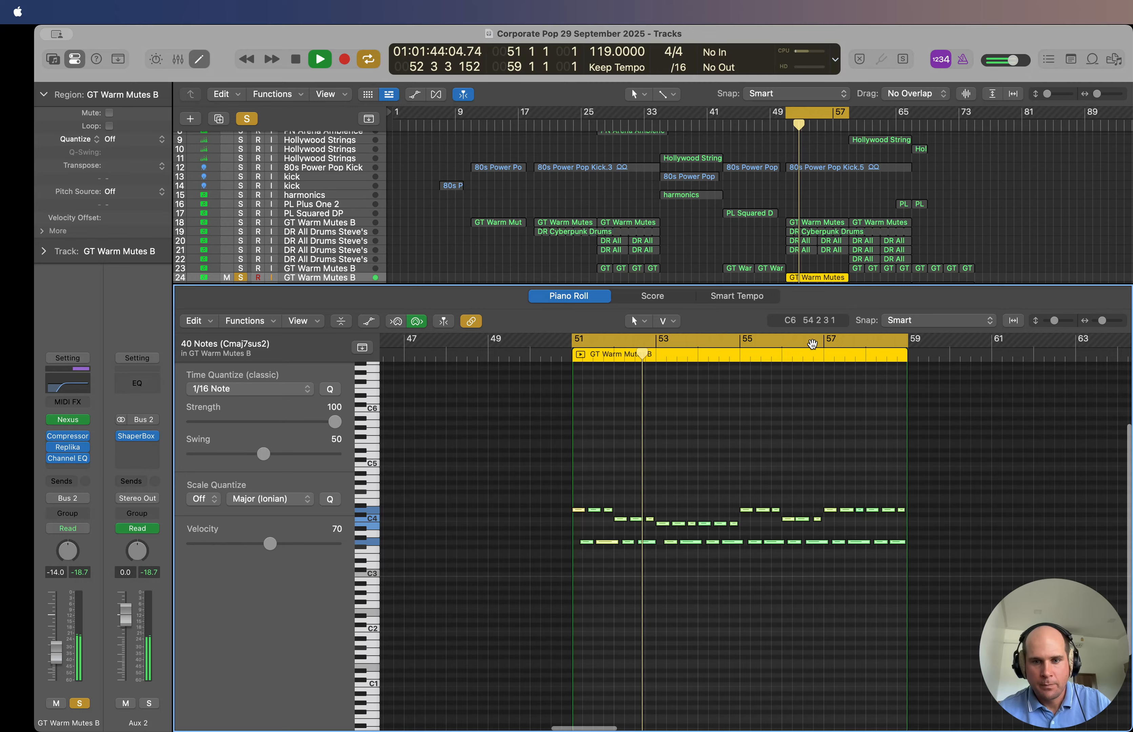
left_click(581, 301)
Step: Examine the Guitar Fuzz2 preset and guitar library in track 24's Nexus instrument, close it, stop playback, and unsolo the track
left_click(67, 424)
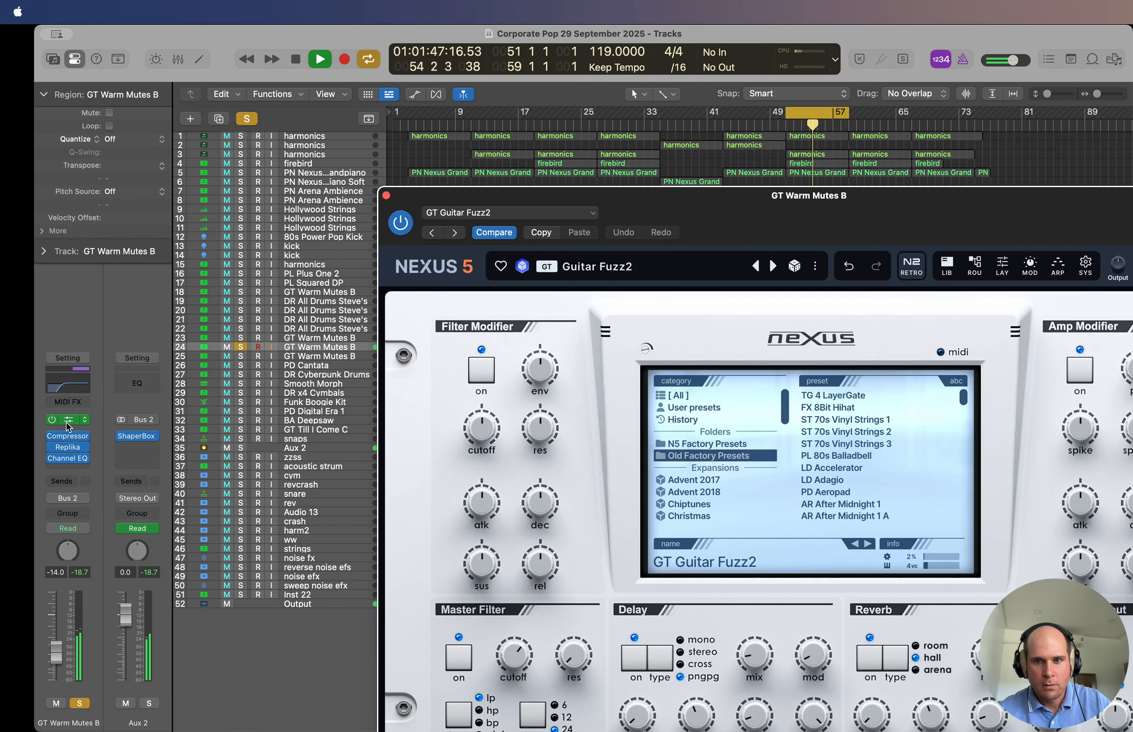
left_click_drag(714, 195, 451, 94)
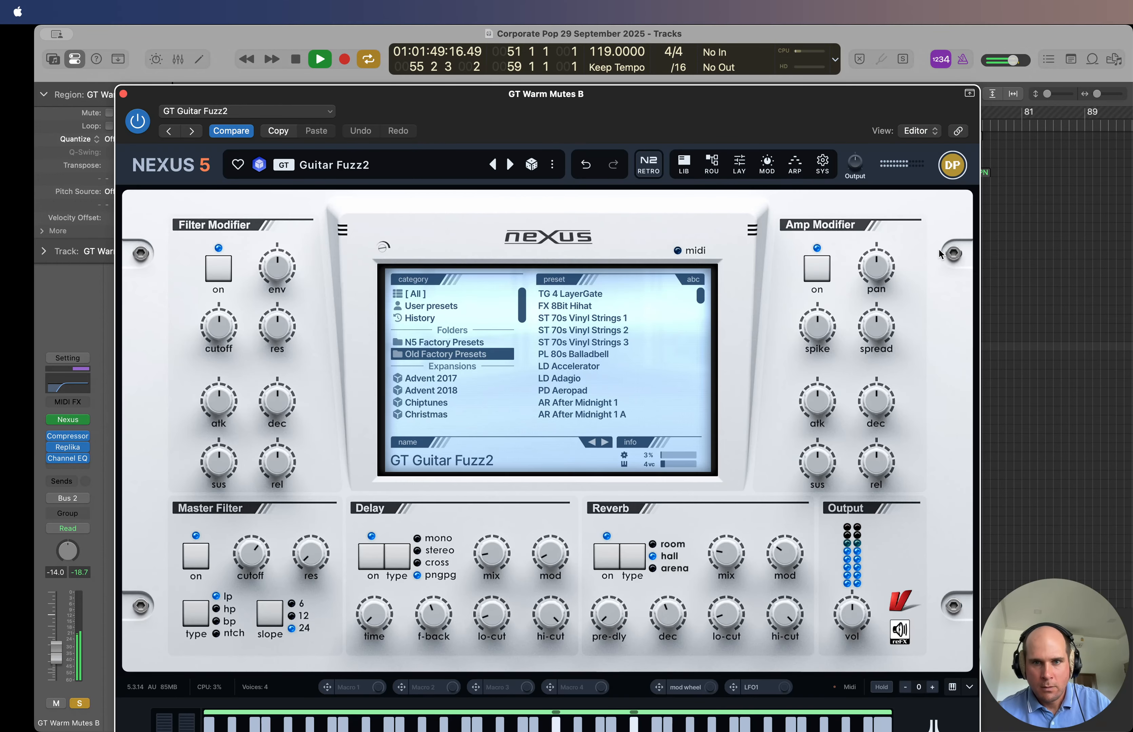
left_click(684, 164)
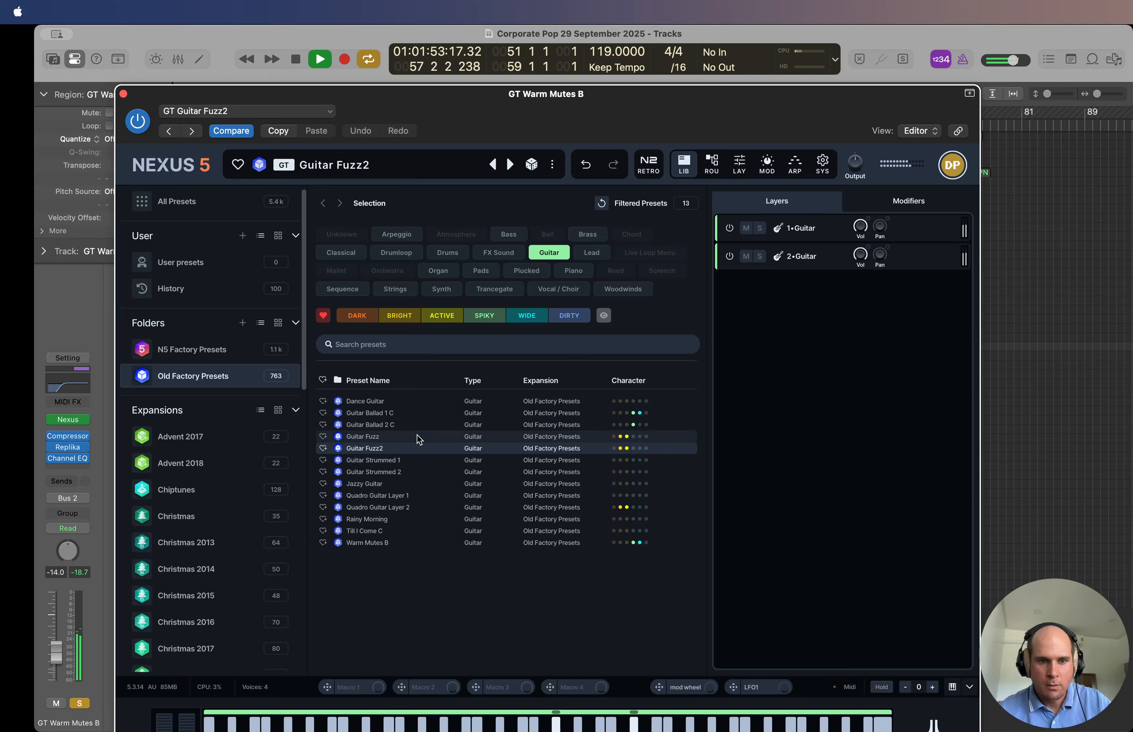
left_click(123, 94)
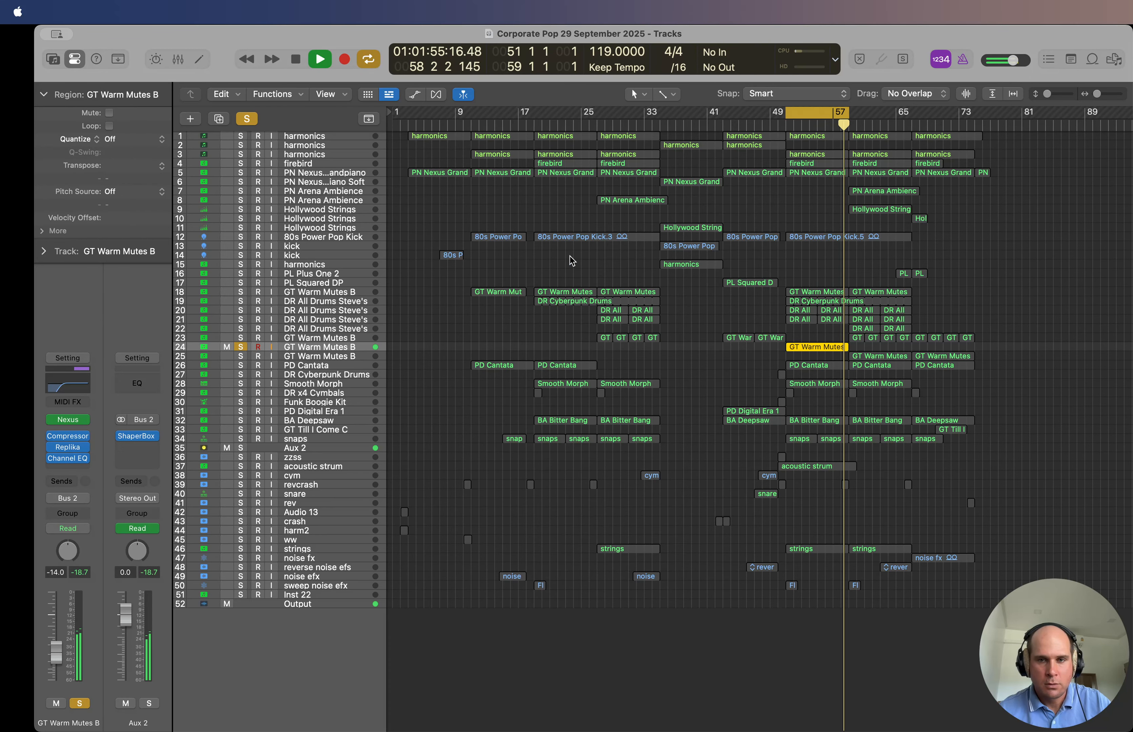
key("space")
left_click(241, 348)
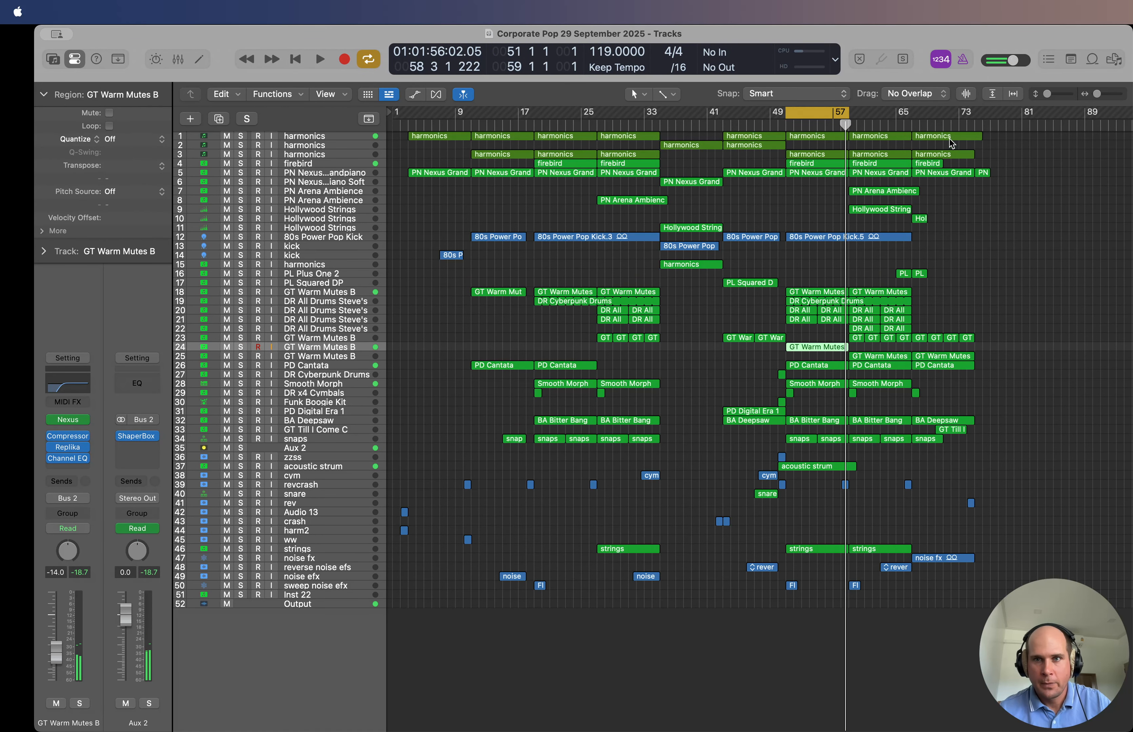
Step: Select strings track 46, solo it, and play its part from bar 51
left_click(331, 549)
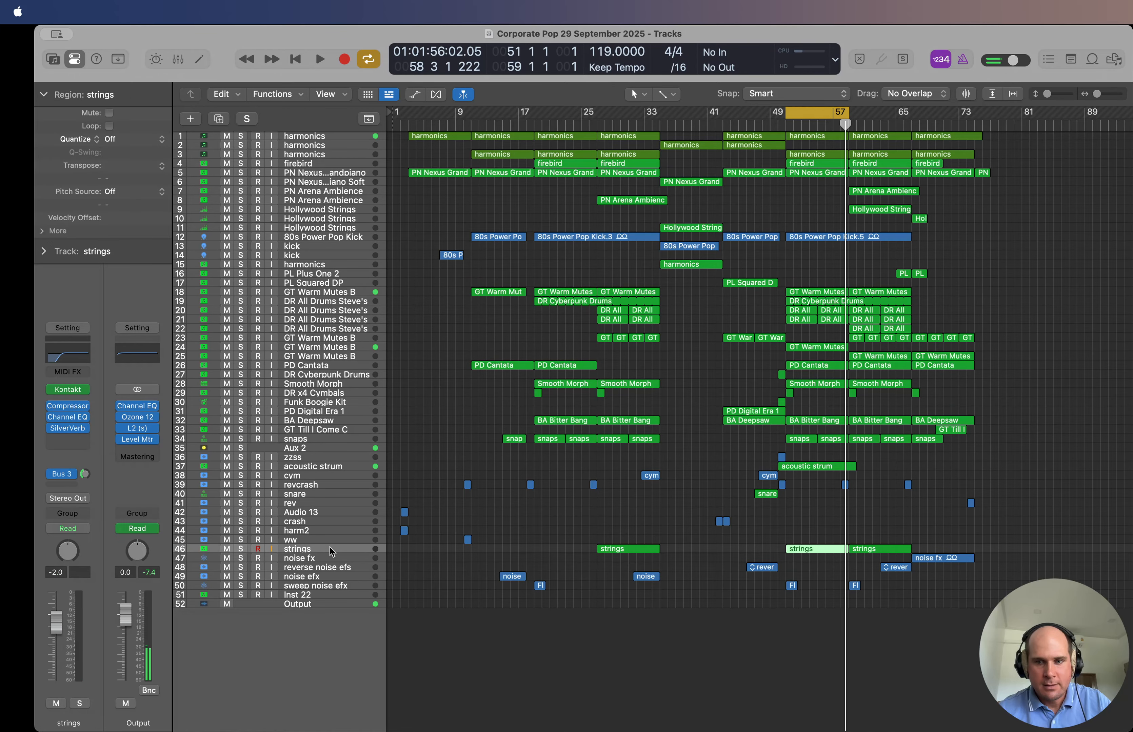
left_click(241, 549)
key("shift+space")
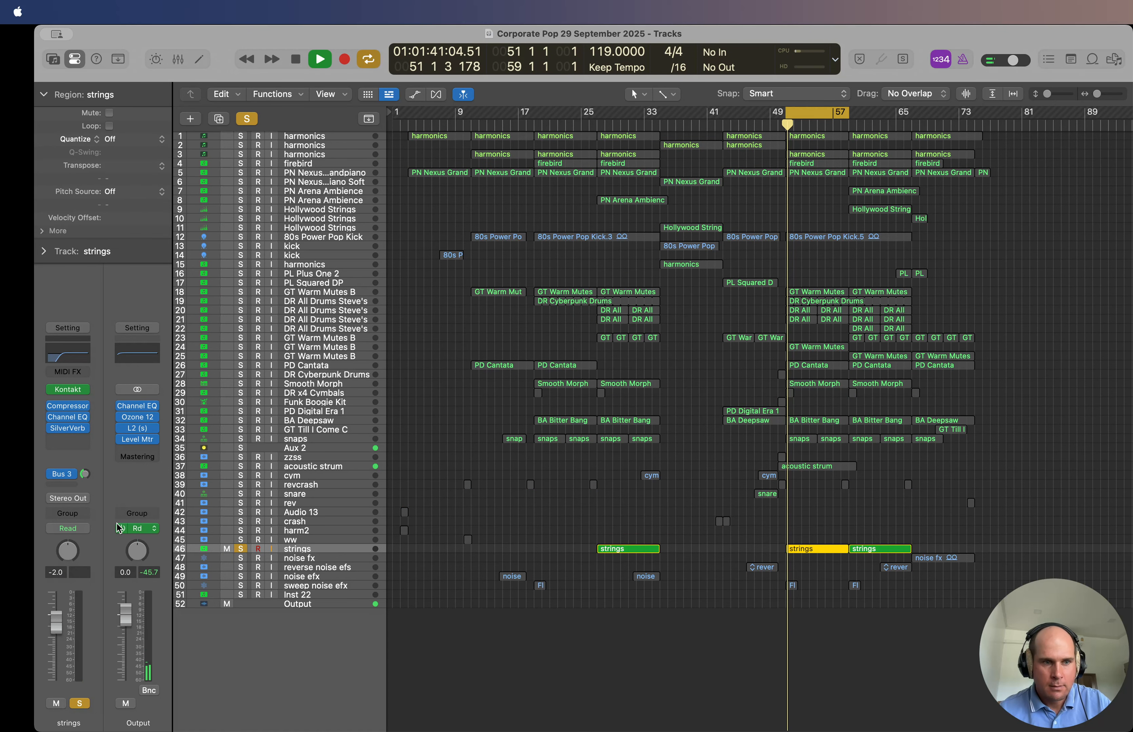
Step: Examine the strings track's Kontakt instrument, close it, unsolo the track, and stop playback around bar 57
left_click(81, 390)
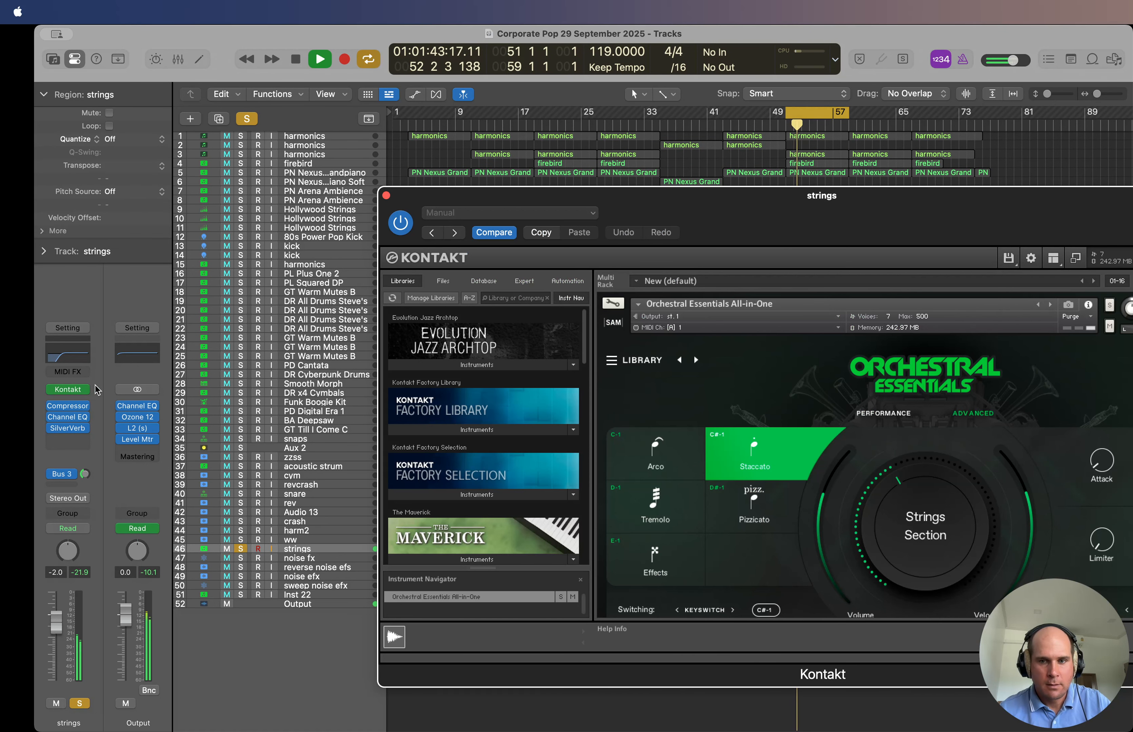
left_click_drag(745, 208, 526, 112)
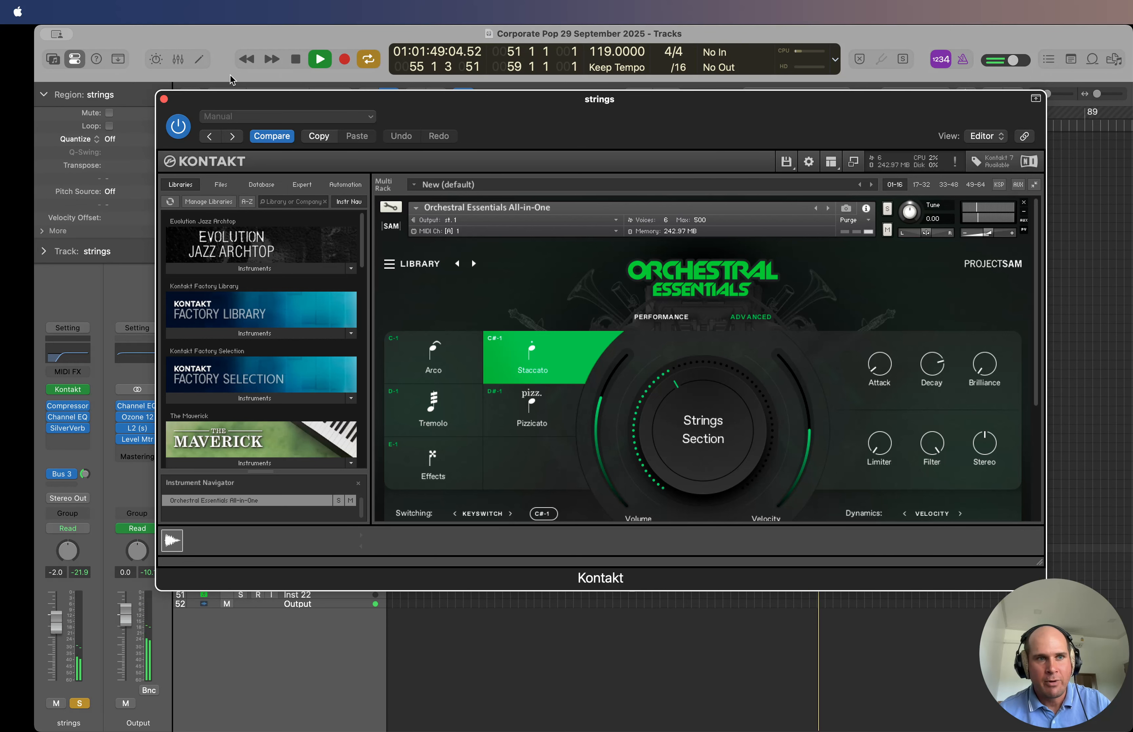
left_click(164, 98)
left_click(679, 355)
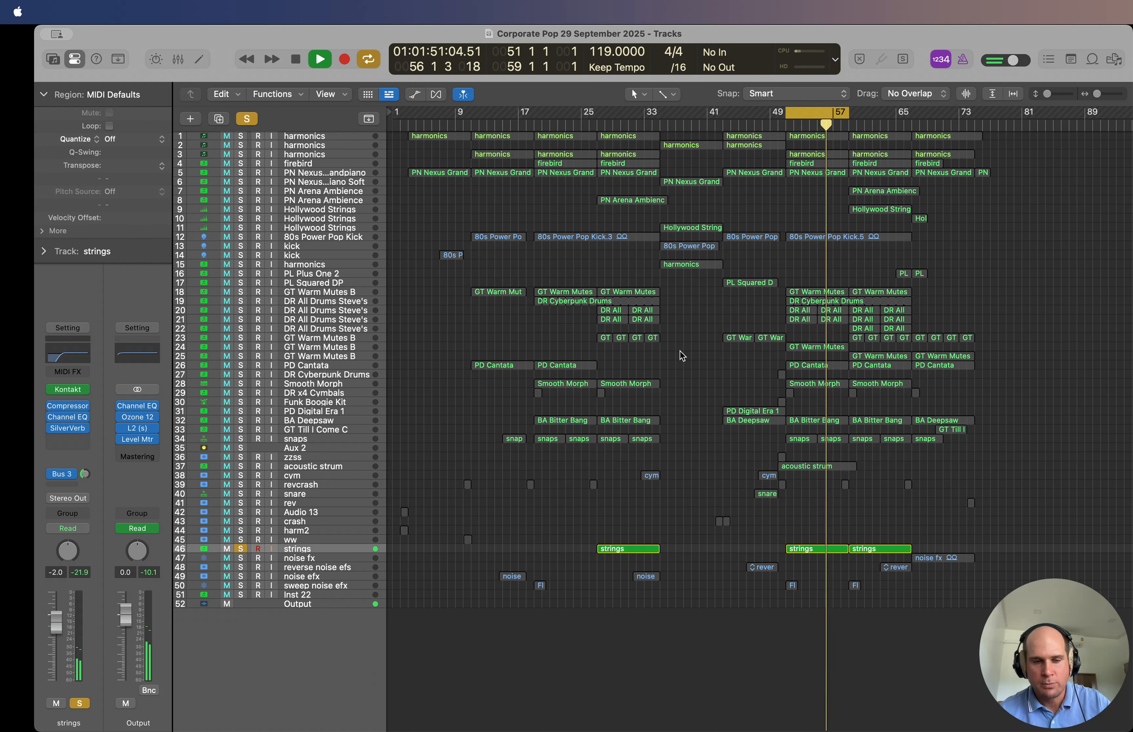
key("s")
key("space")
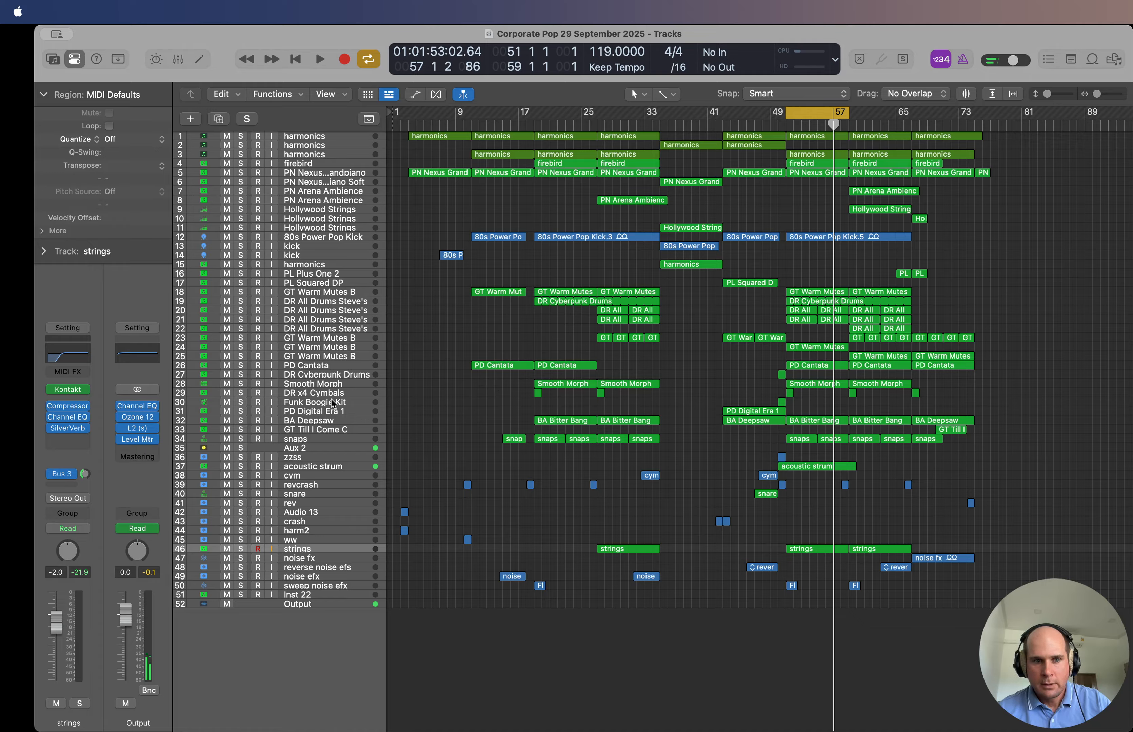
Step: Solo Smooth Morph track 28, audition its part twice from bar 51, and unsolo it with playback running
left_click(260, 385)
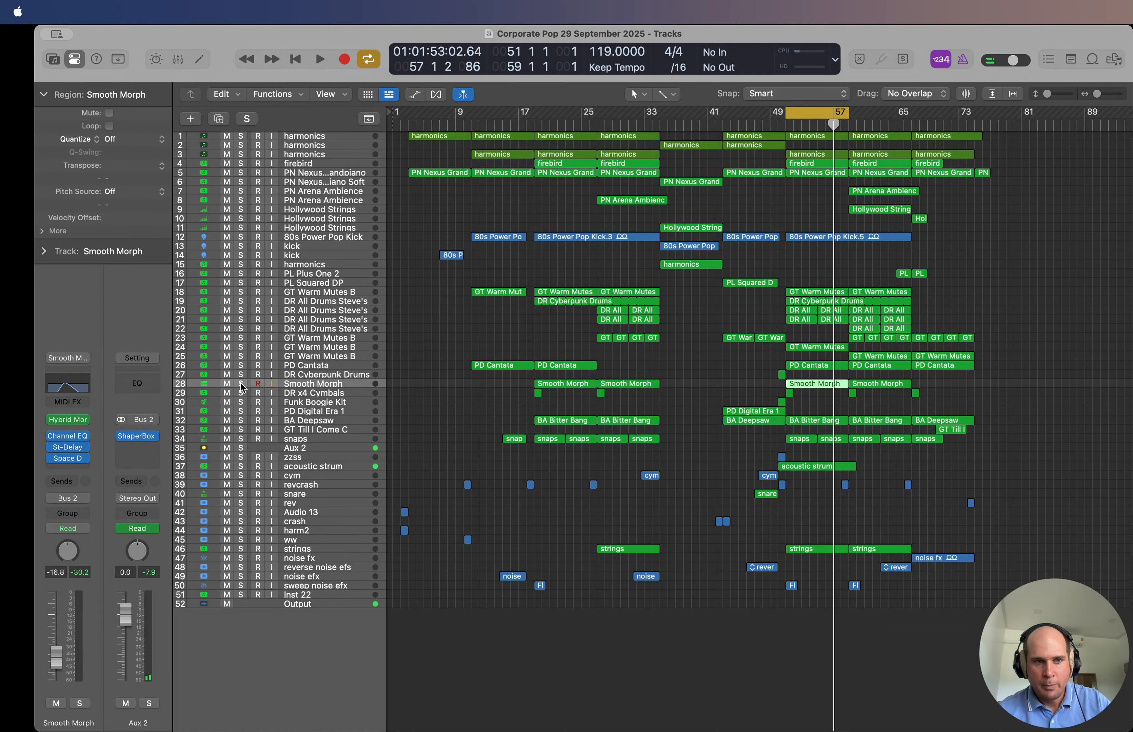
left_click(241, 385)
key("space")
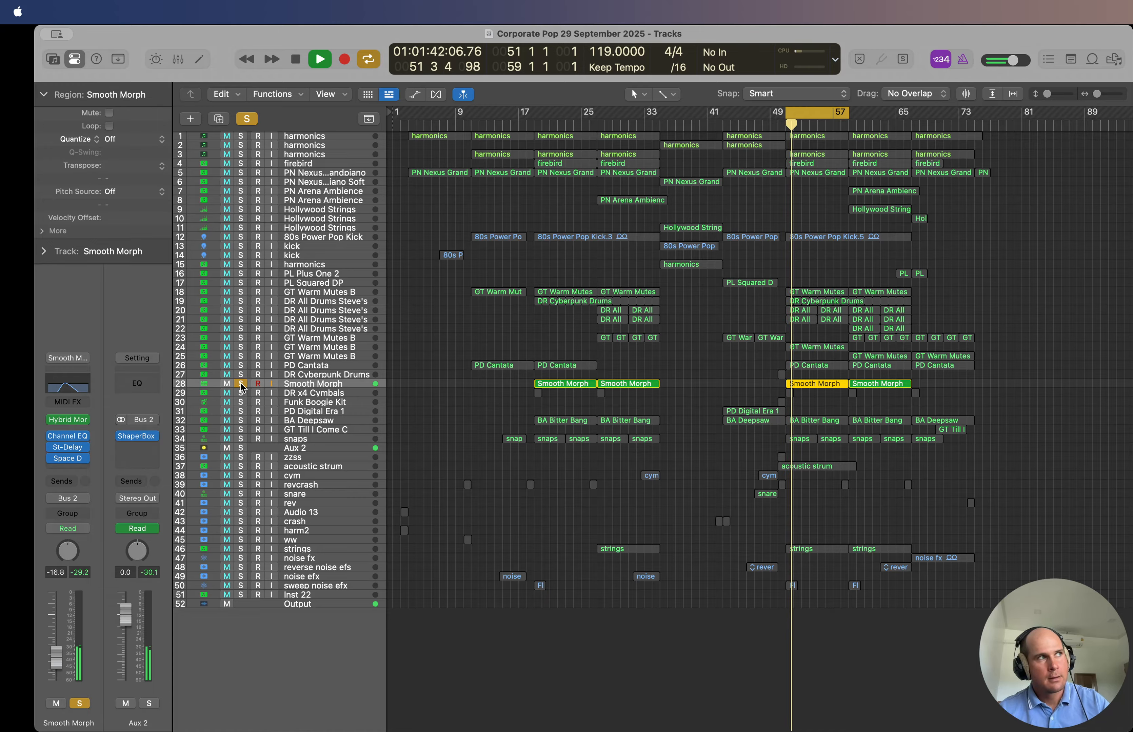
key("space")
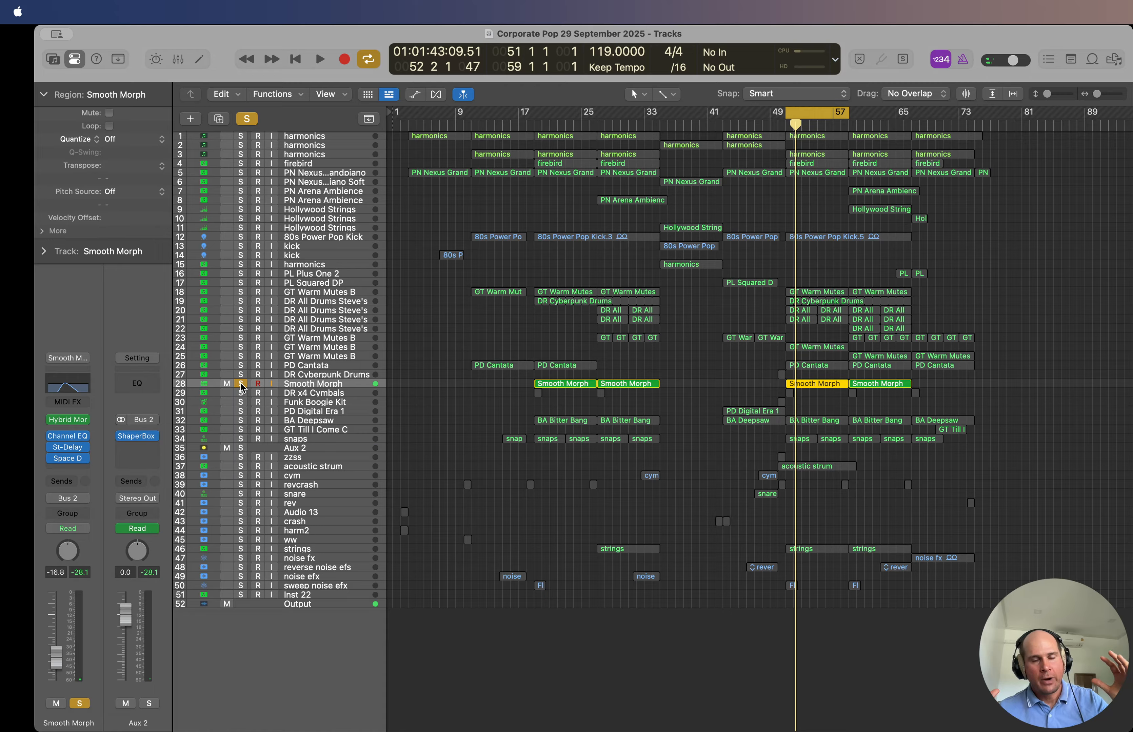
key("space")
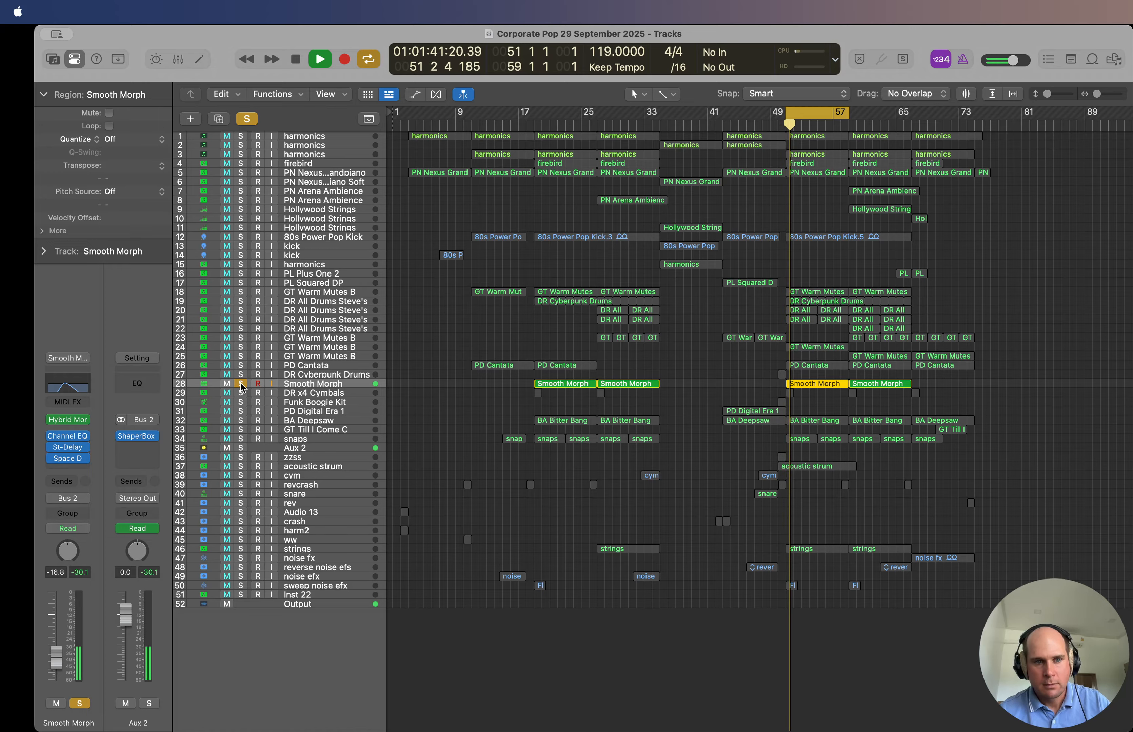
left_click(241, 385)
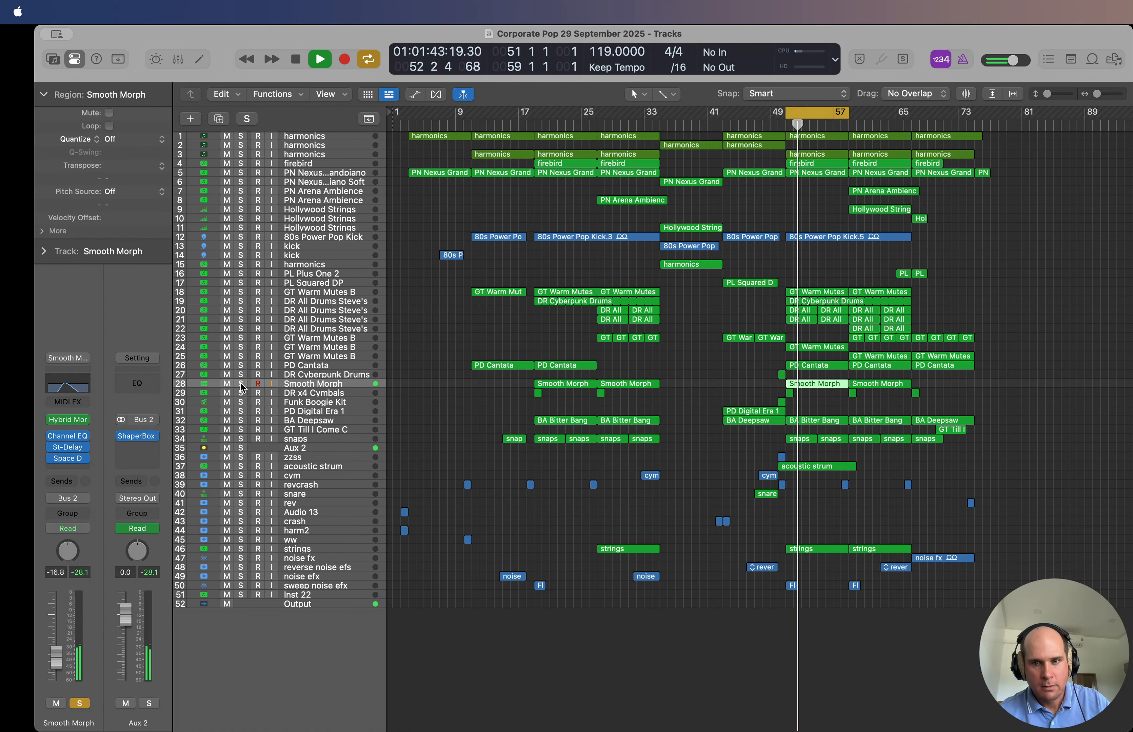
Step: Audition PD Cantata track 26 and GT Warm Mutes B track 24 in solo, one after the other, and return to the full mix
left_click(242, 365)
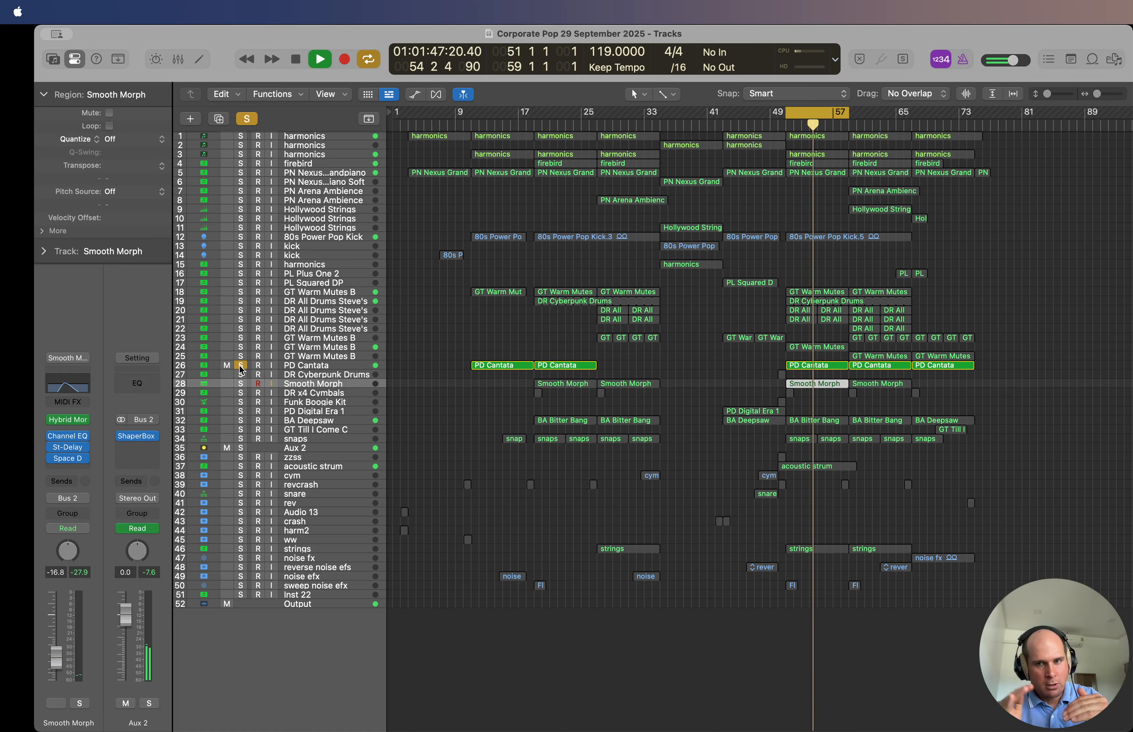
left_click(241, 366)
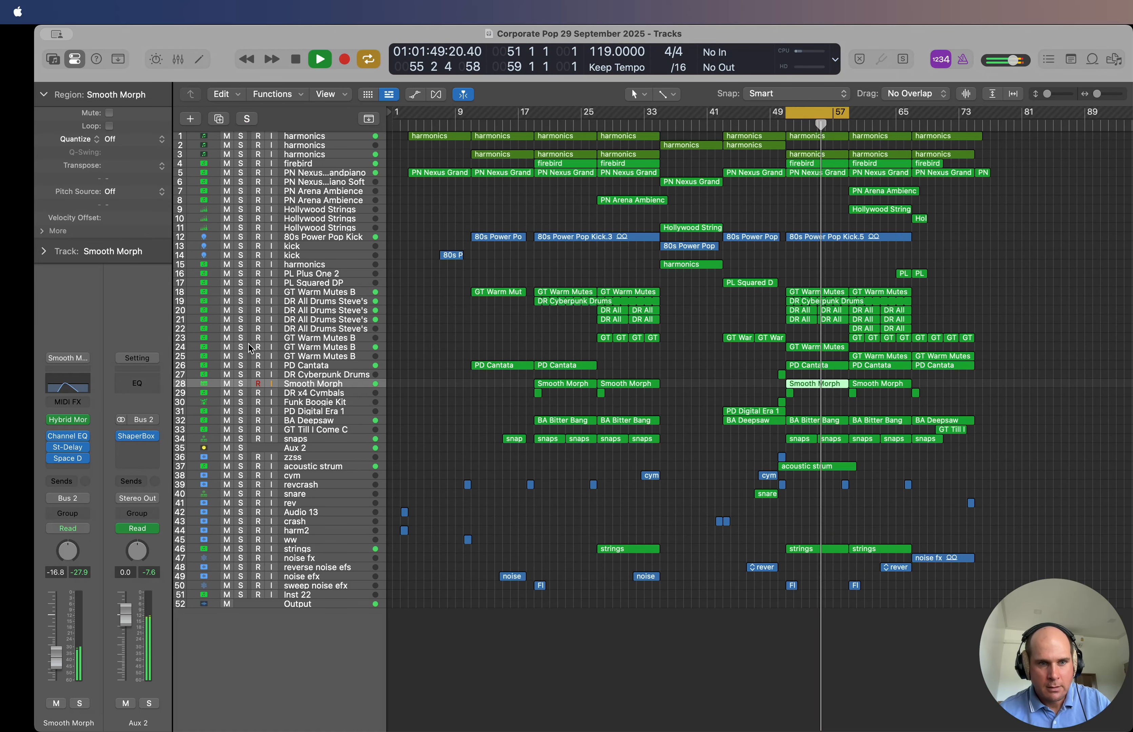
left_click(241, 347)
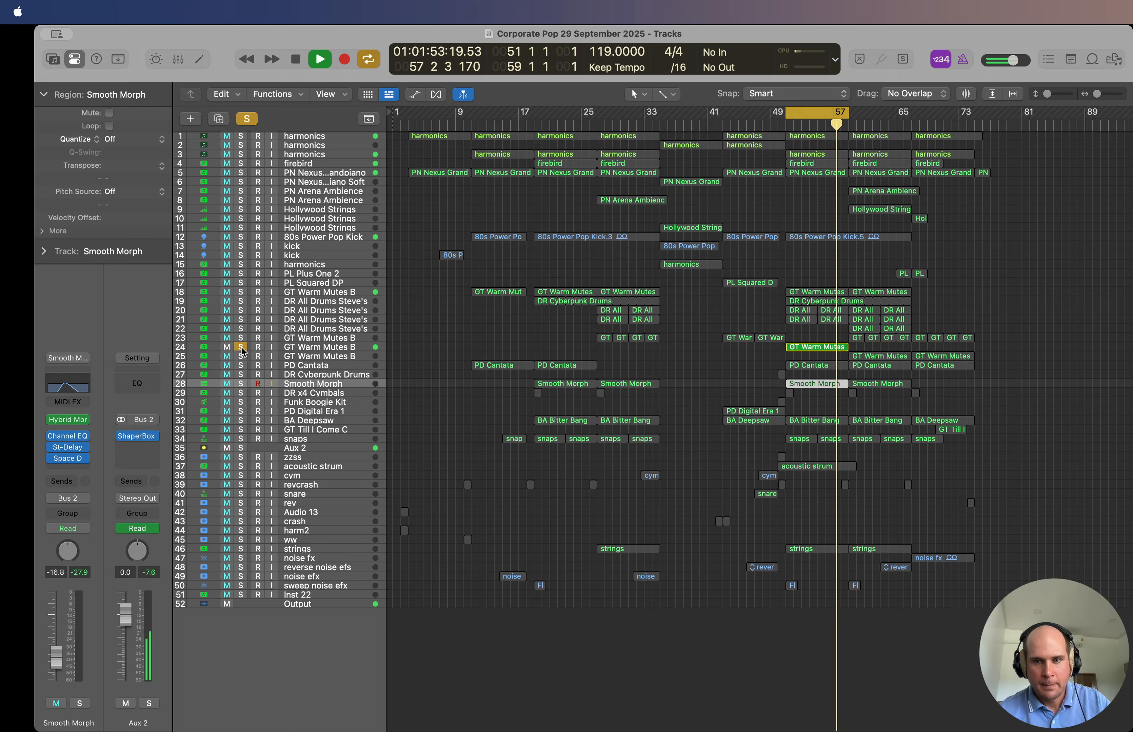
left_click(242, 347)
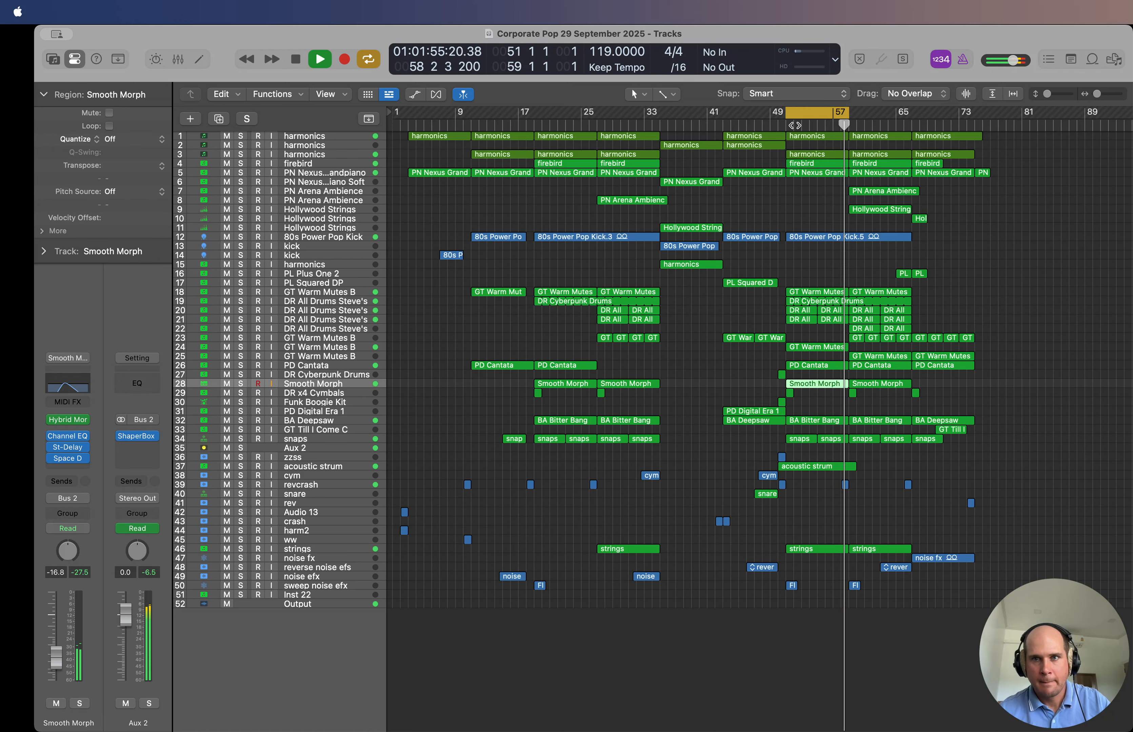
Step: Turn off cycle mode, stop playback just past bar 59, and clear the region selection
key("c")
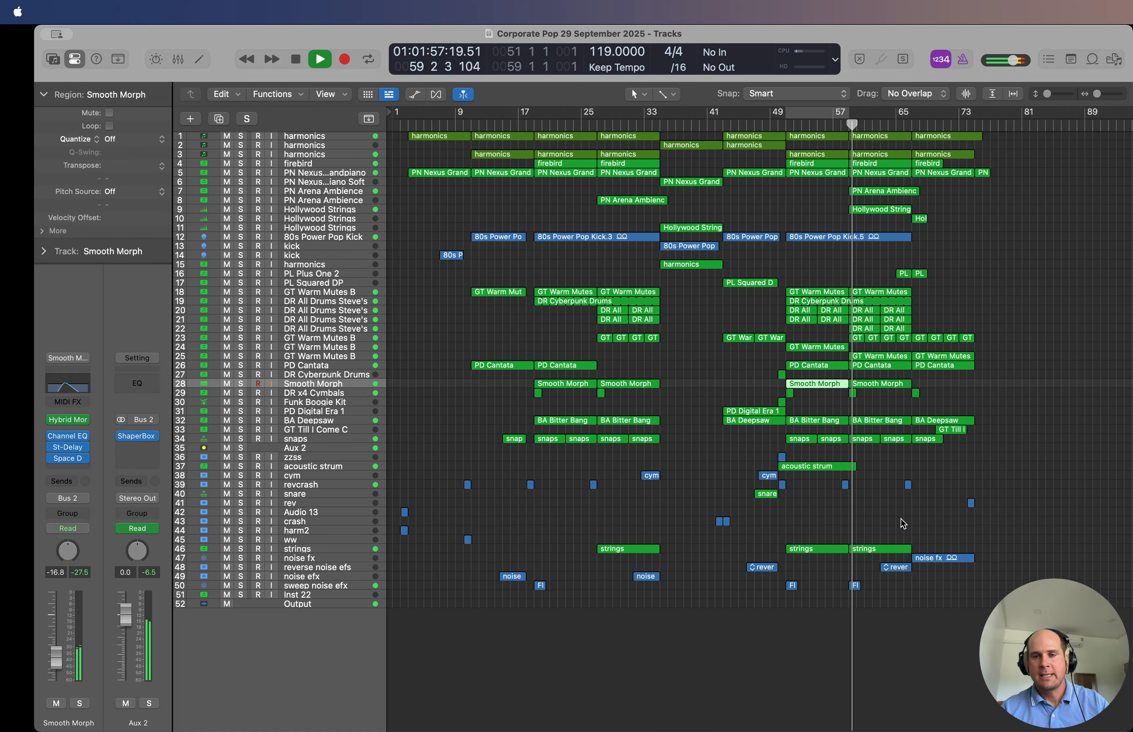
key("space")
scroll(904, 524, "right", 5)
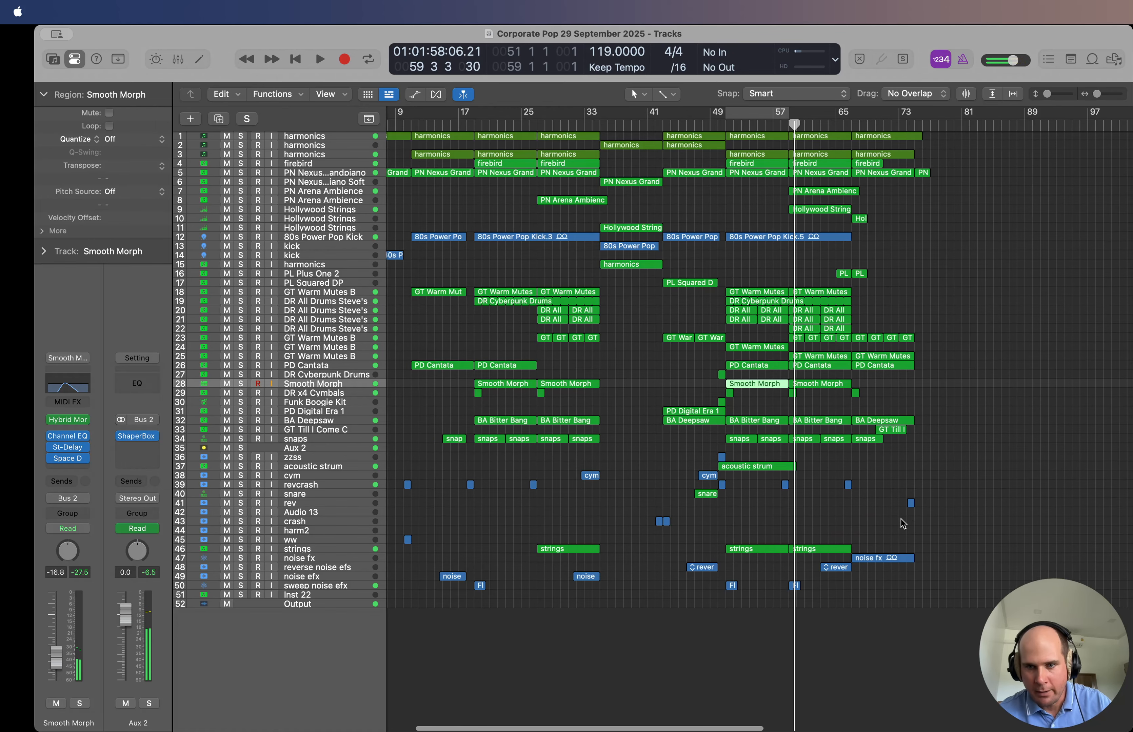
left_click(918, 480)
scroll(918, 480, "right", 3)
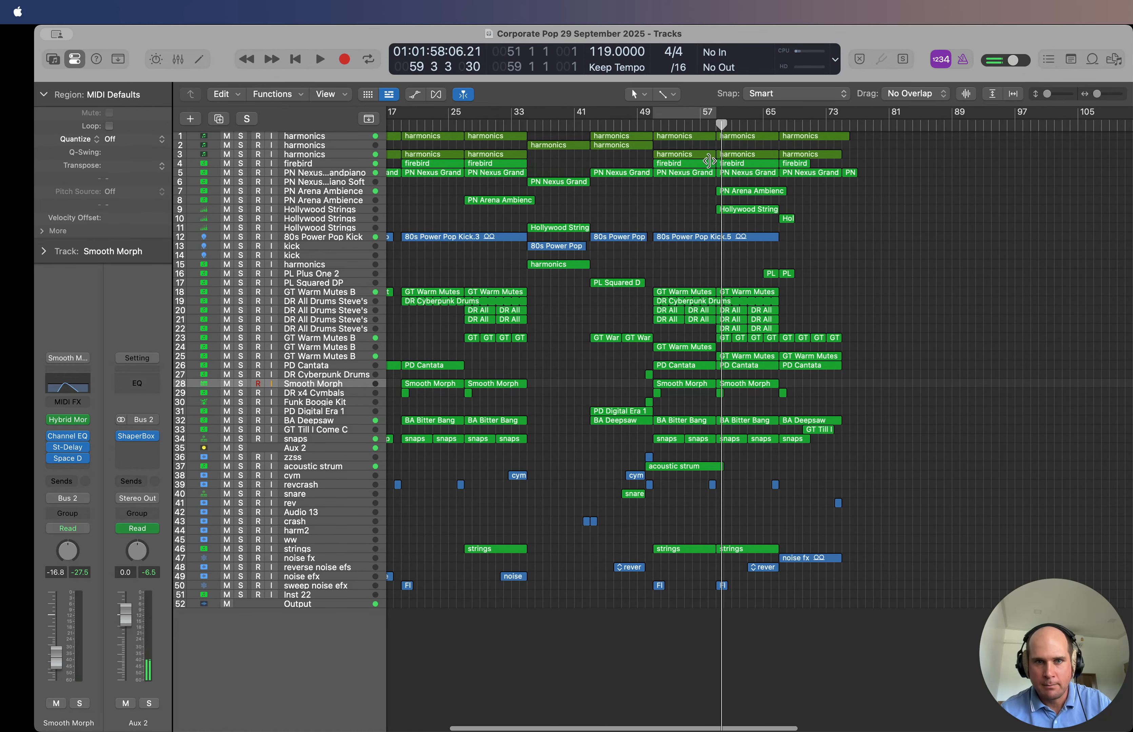
Step: Solo PN Arena Ambience track 8, play it from bar 27, unsolo it, and stop playback around bar 29
left_click(463, 124)
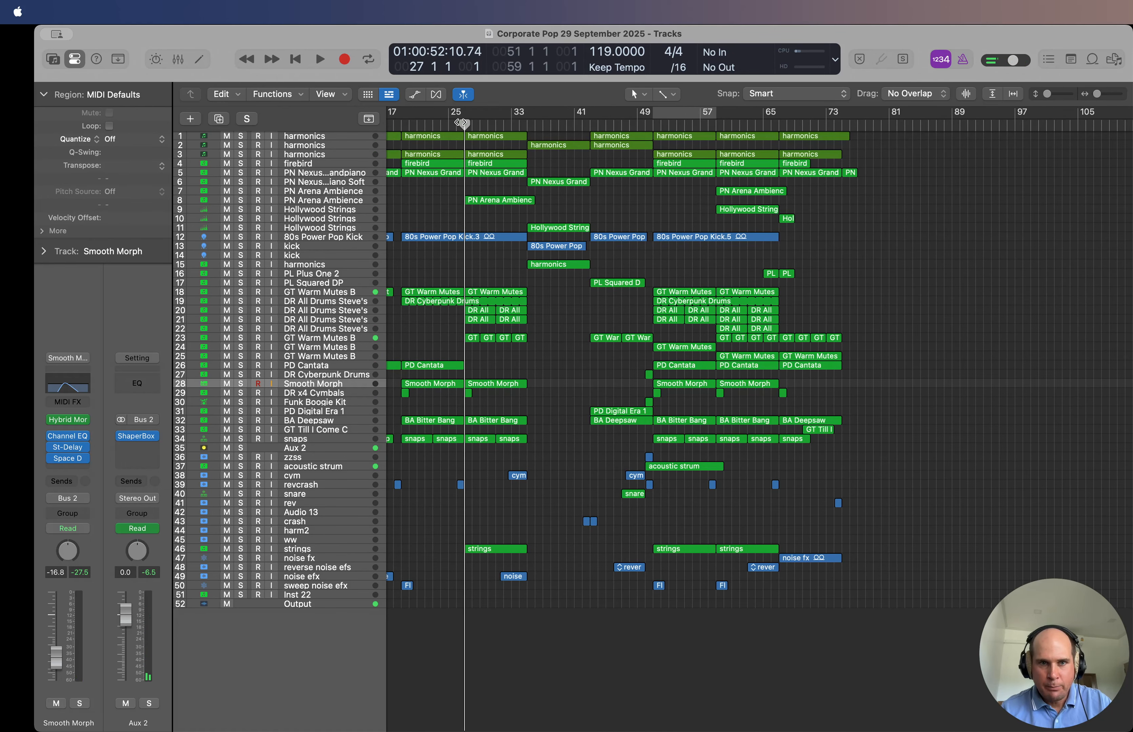
left_click(331, 201)
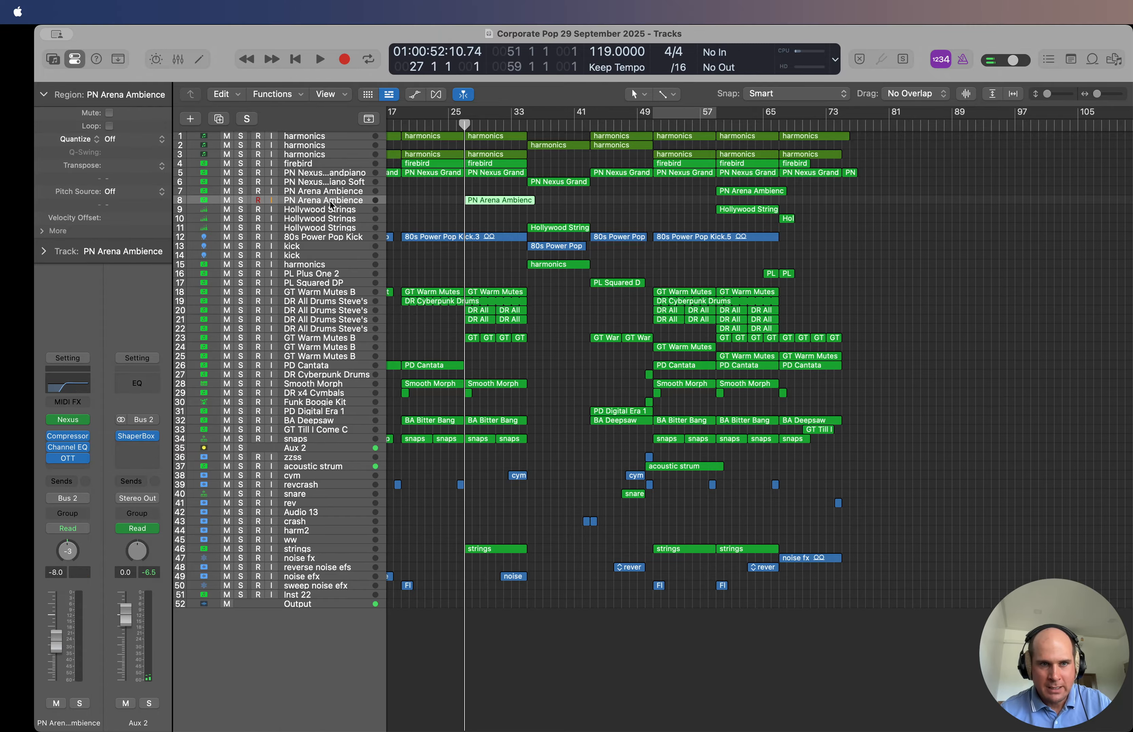
left_click(241, 200)
key("space")
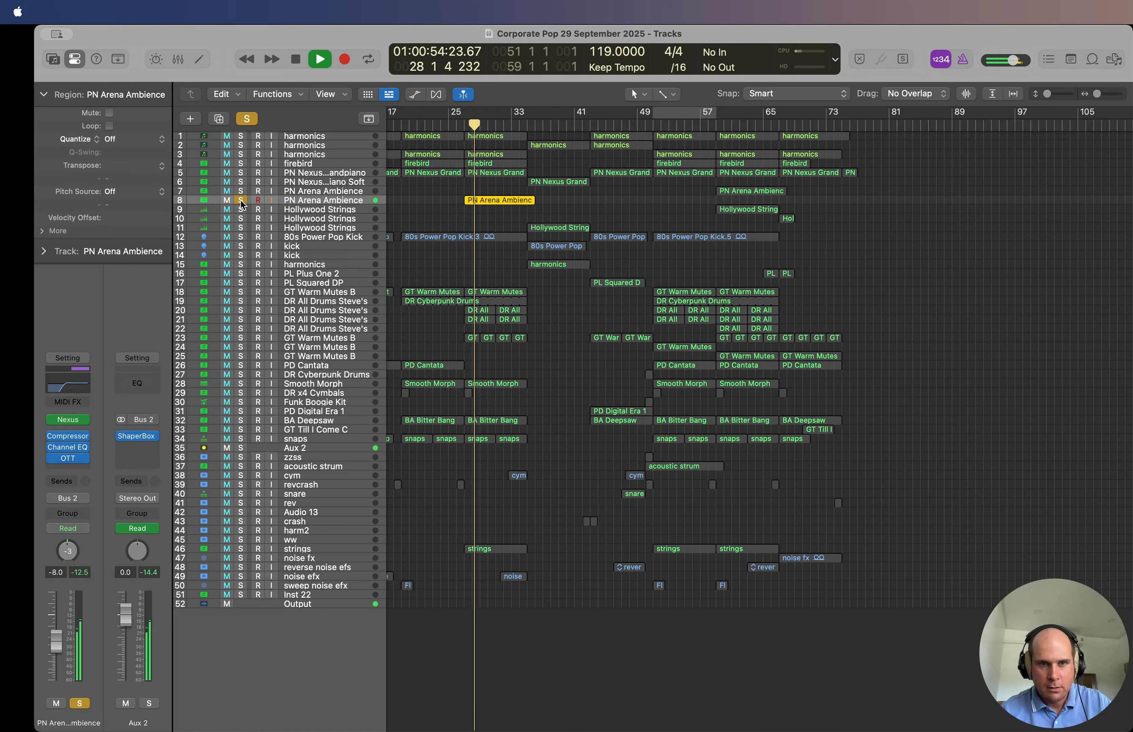
left_click(241, 200)
key("space")
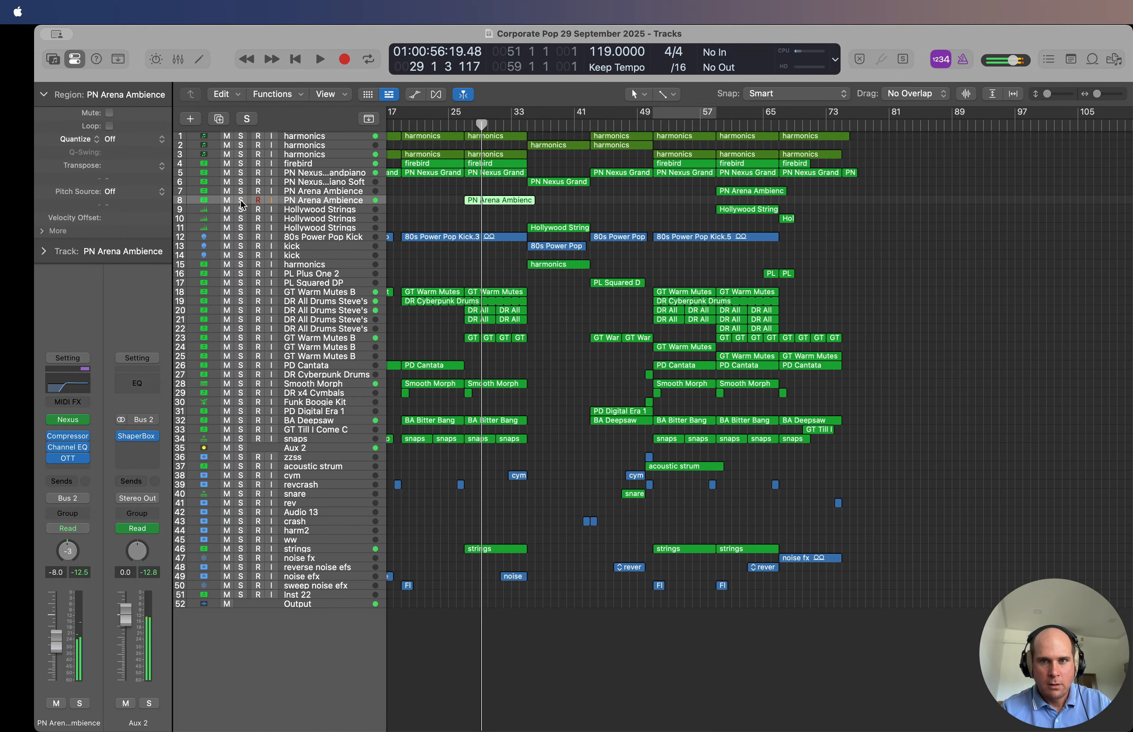
Step: Play PN Arena Ambience track 7 in solo from bar 59 and open its region in the Piano Roll
left_click(715, 124)
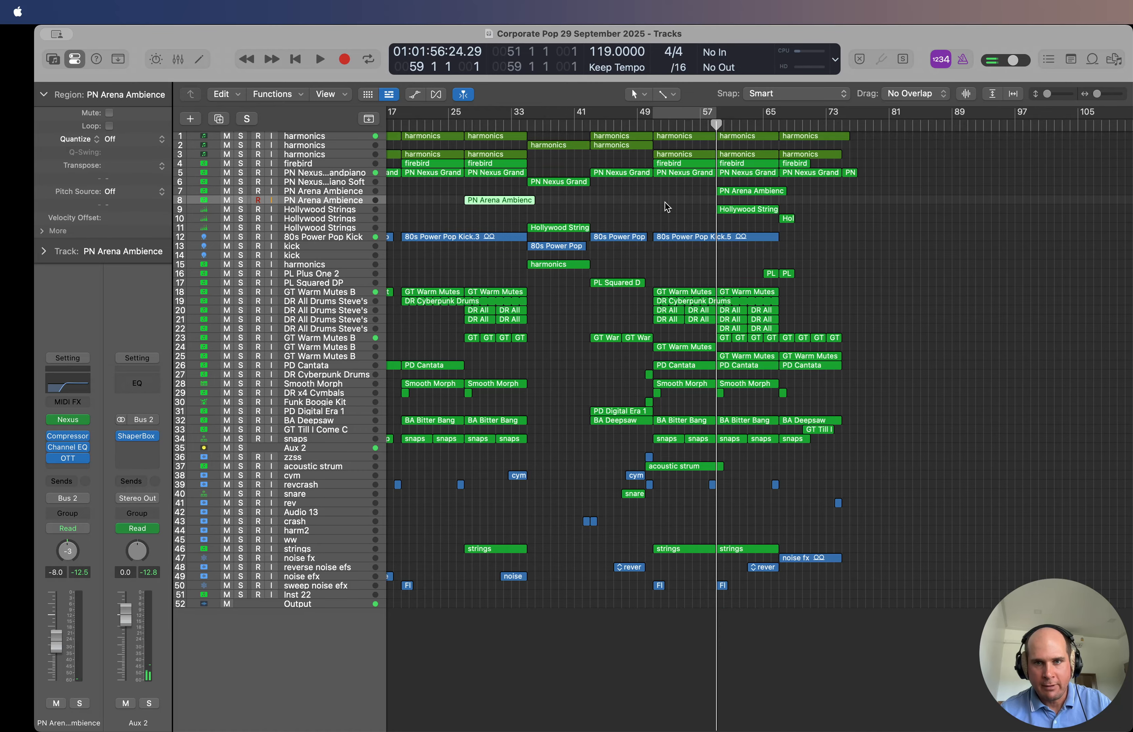
left_click(241, 191)
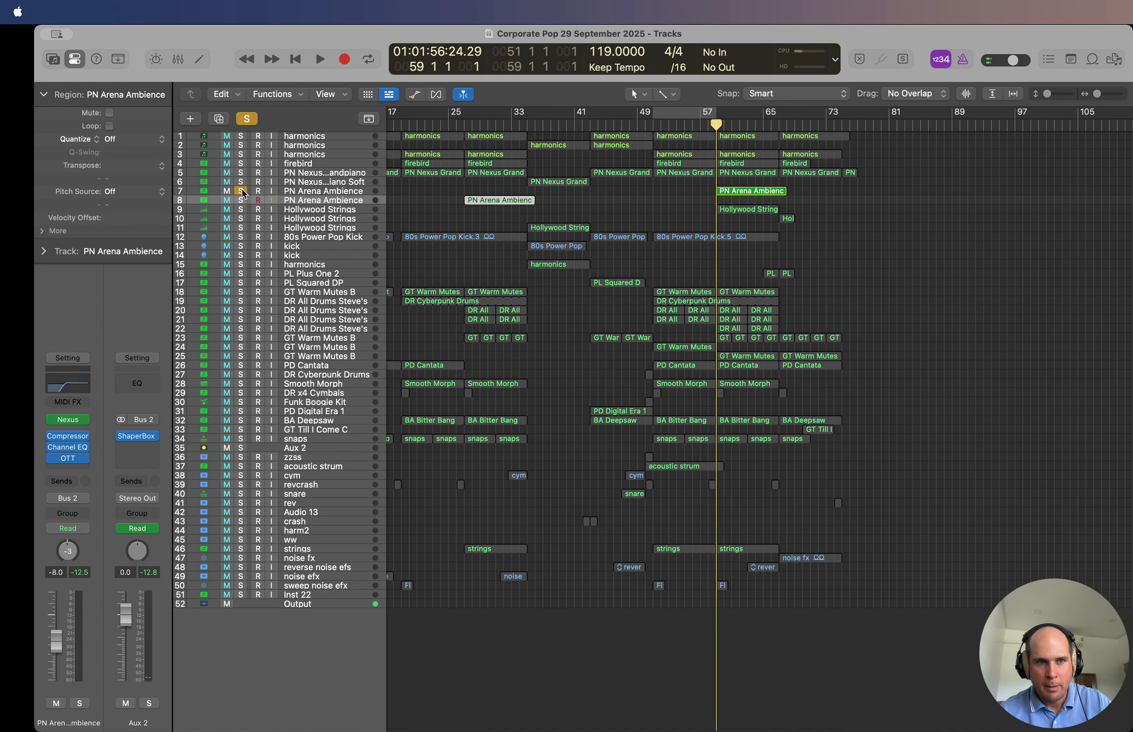
key("space")
double_click(750, 193)
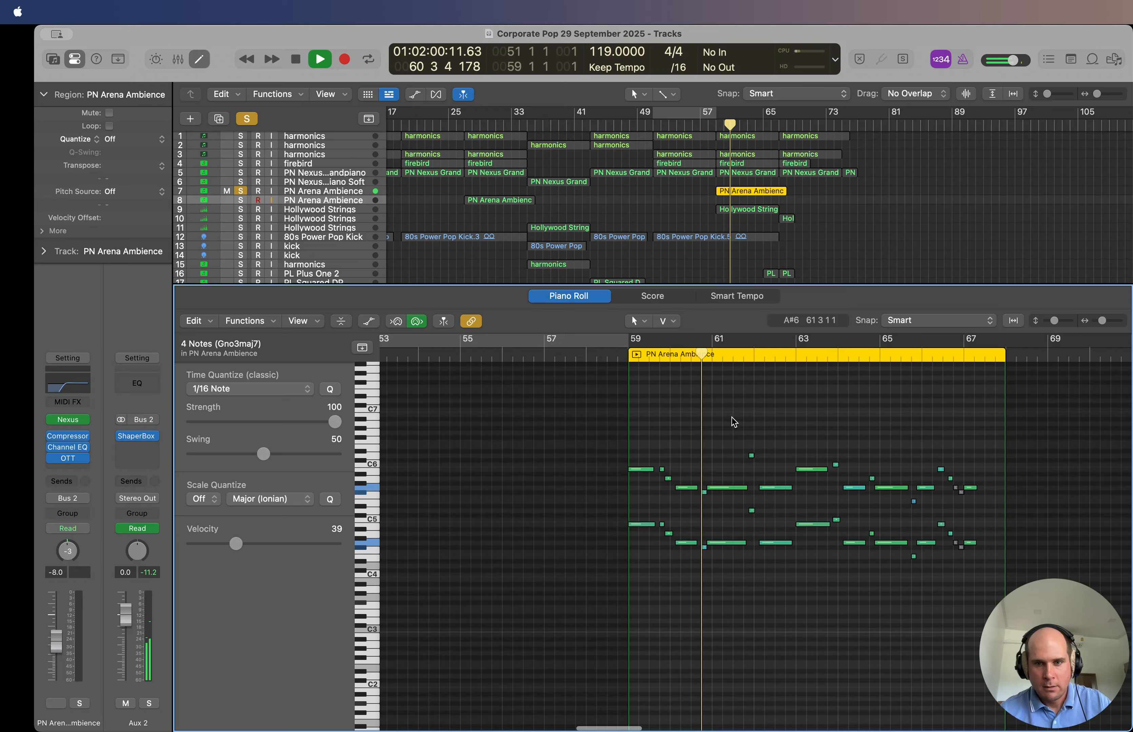
Step: Close the Piano Roll and unsolo PN Arena Ambience track 7 to return to the full mix
left_click(733, 422)
key("e")
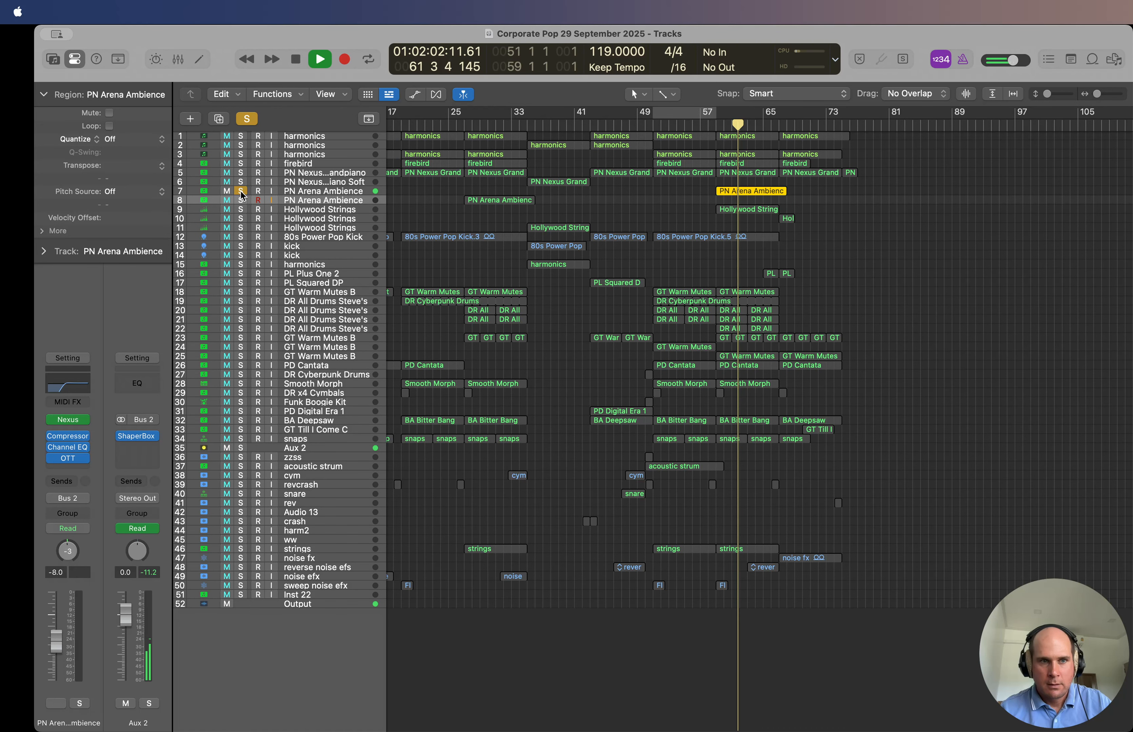
key("s")
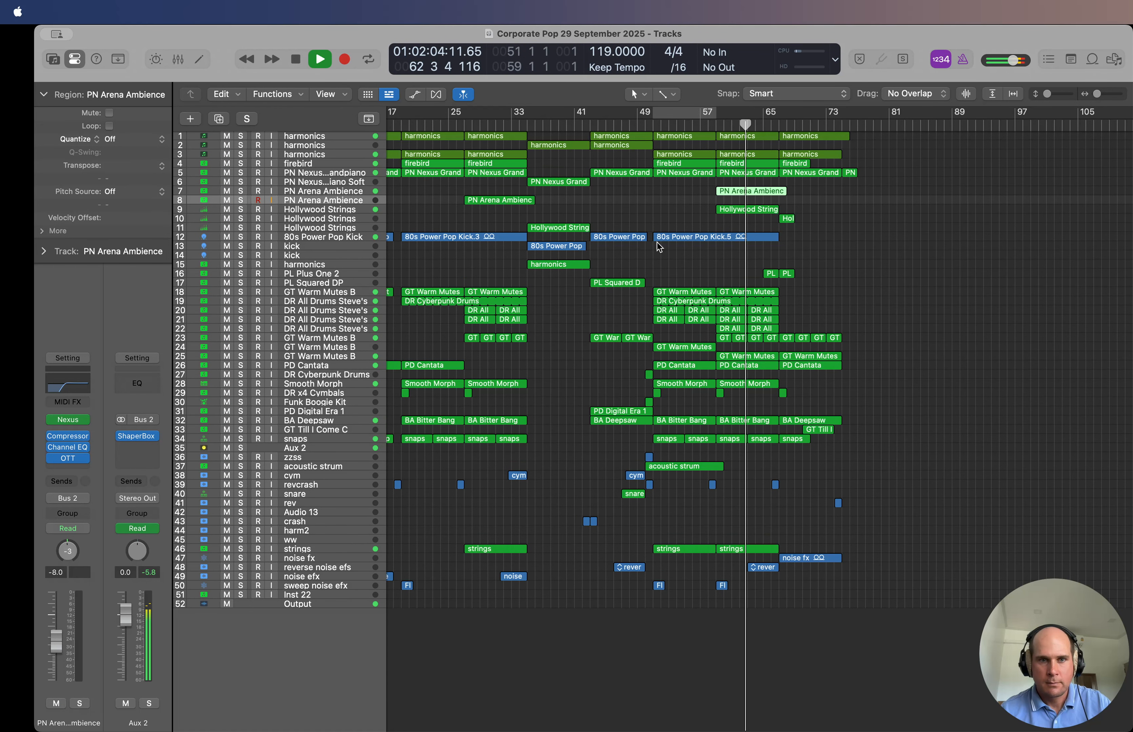
Step: Solo and unsolo Hollywood Strings track 9, stop playback around bar 64, and clear the region selection
left_click(241, 209)
left_click(241, 210)
key("space")
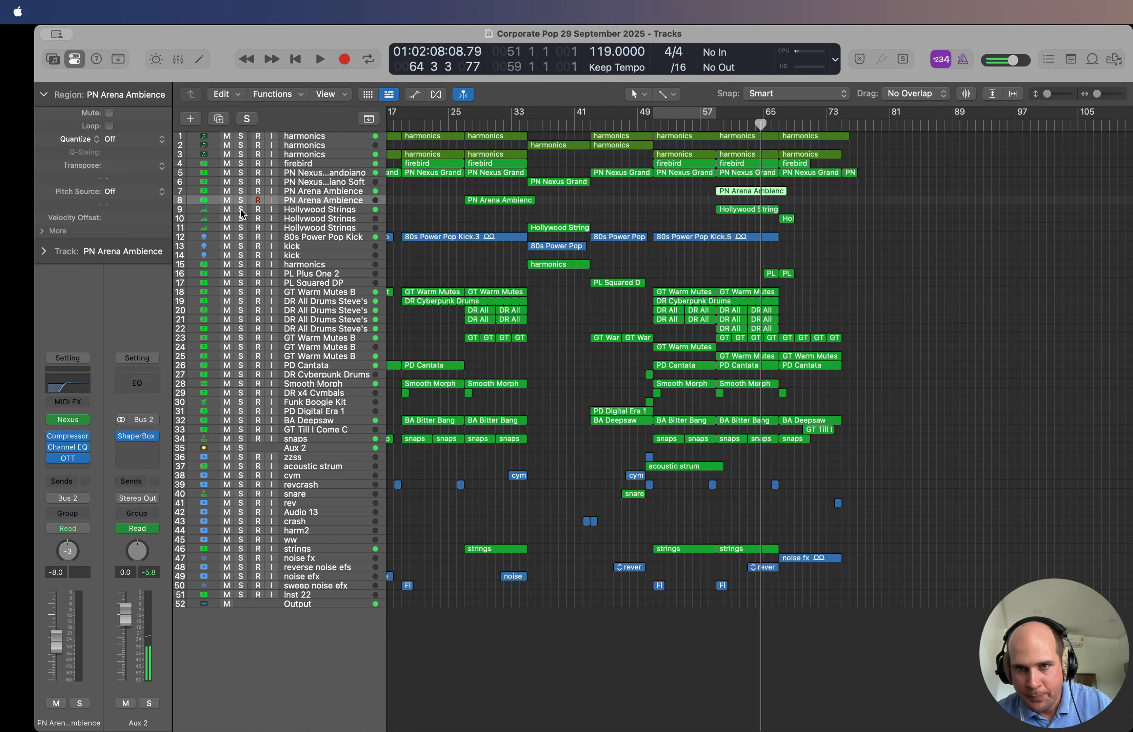
left_click(865, 297)
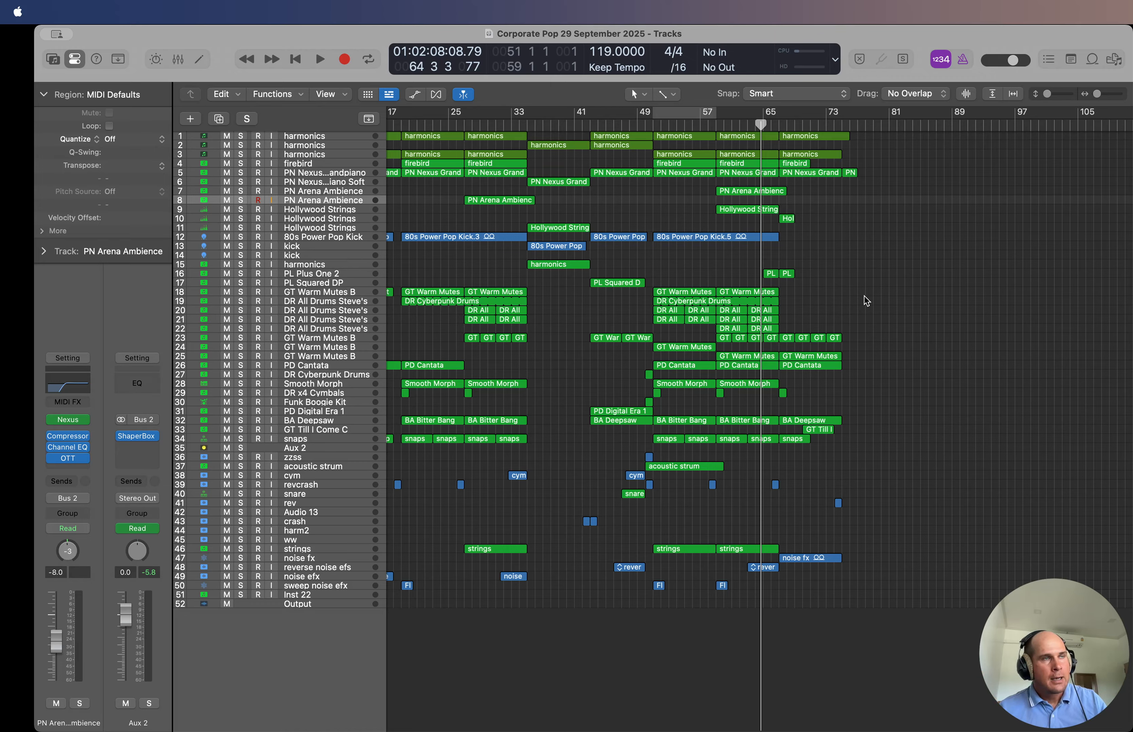
Step: Return the playhead to bar 59 and examine the Channel EQ on PN Arena Ambience track 8, closing it again
left_click(718, 122)
key("space")
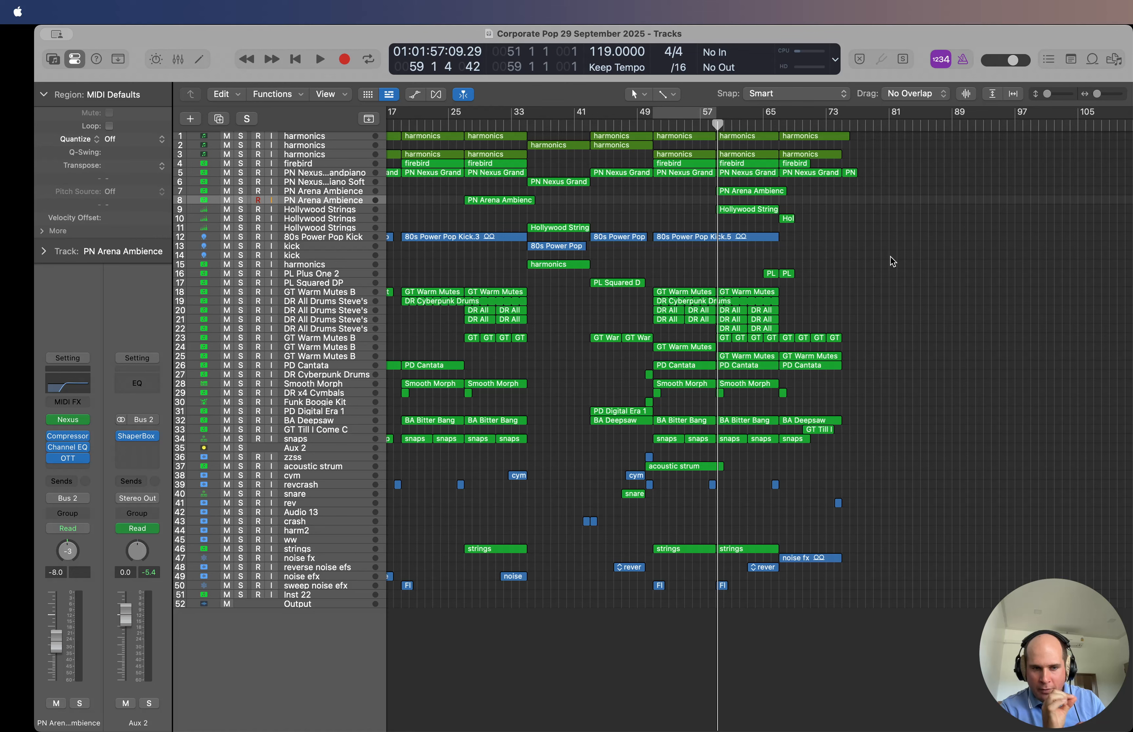
left_click(69, 449)
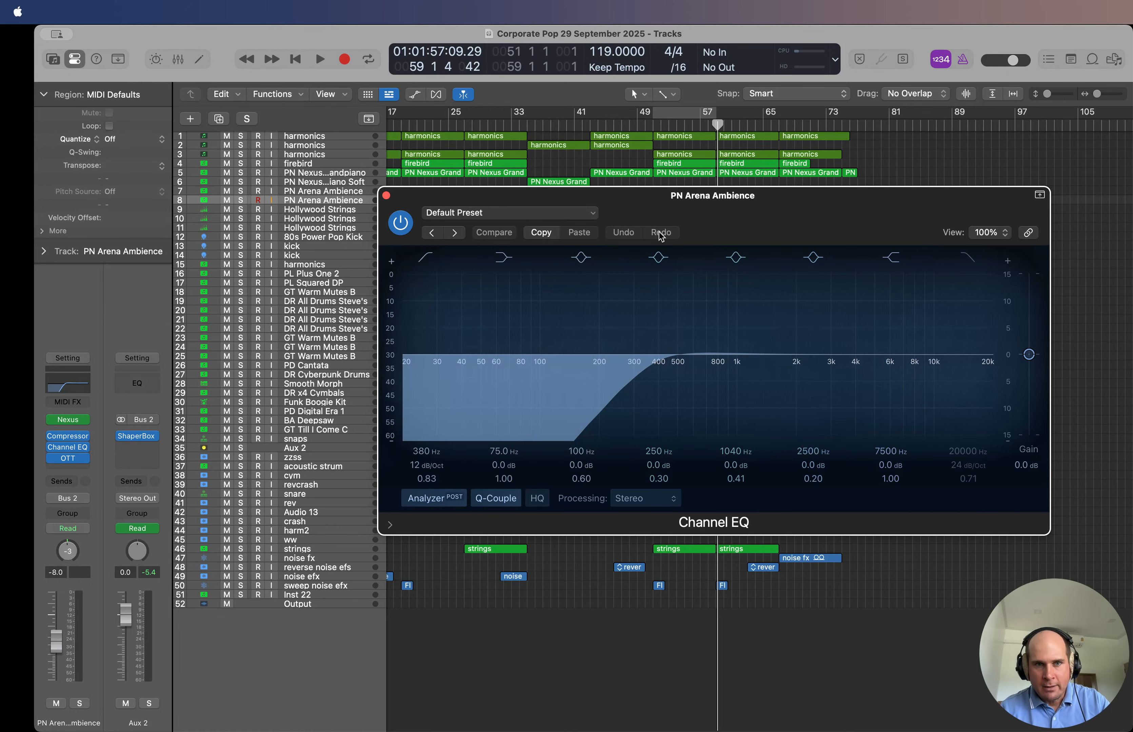
left_click(387, 196)
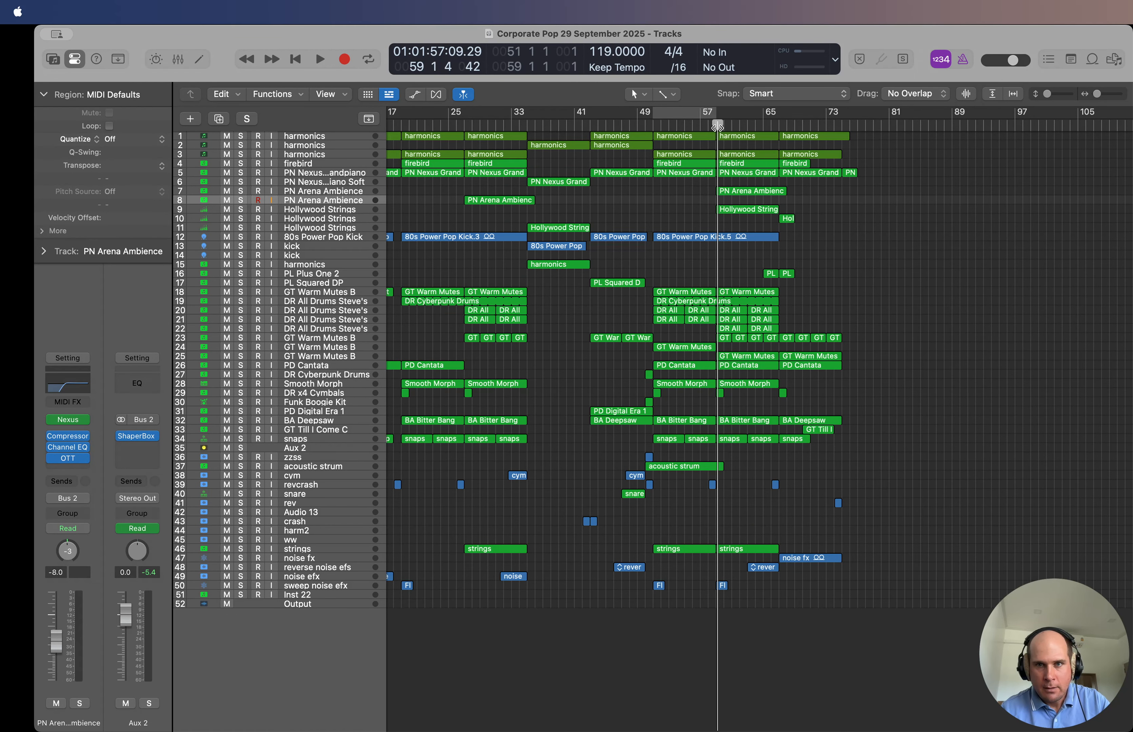
Step: Play the full mix from bar 59 to about bar 67, and play the ending from about bar 66 to bar 76
key("space")
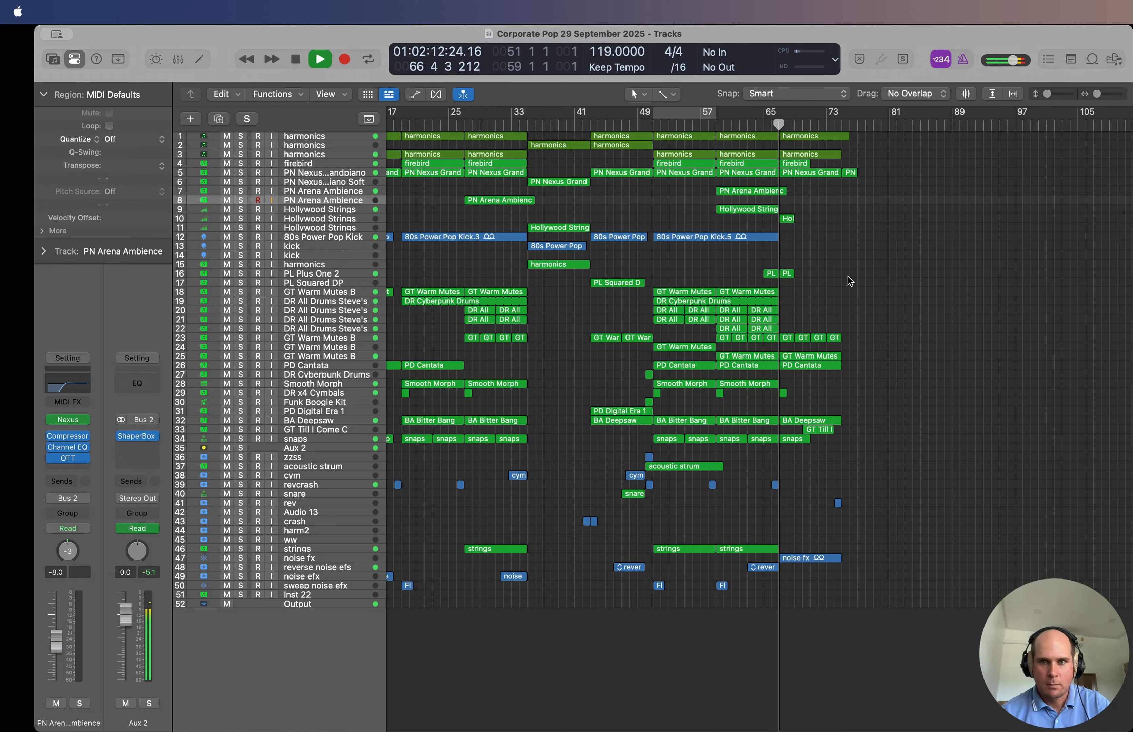
key("space")
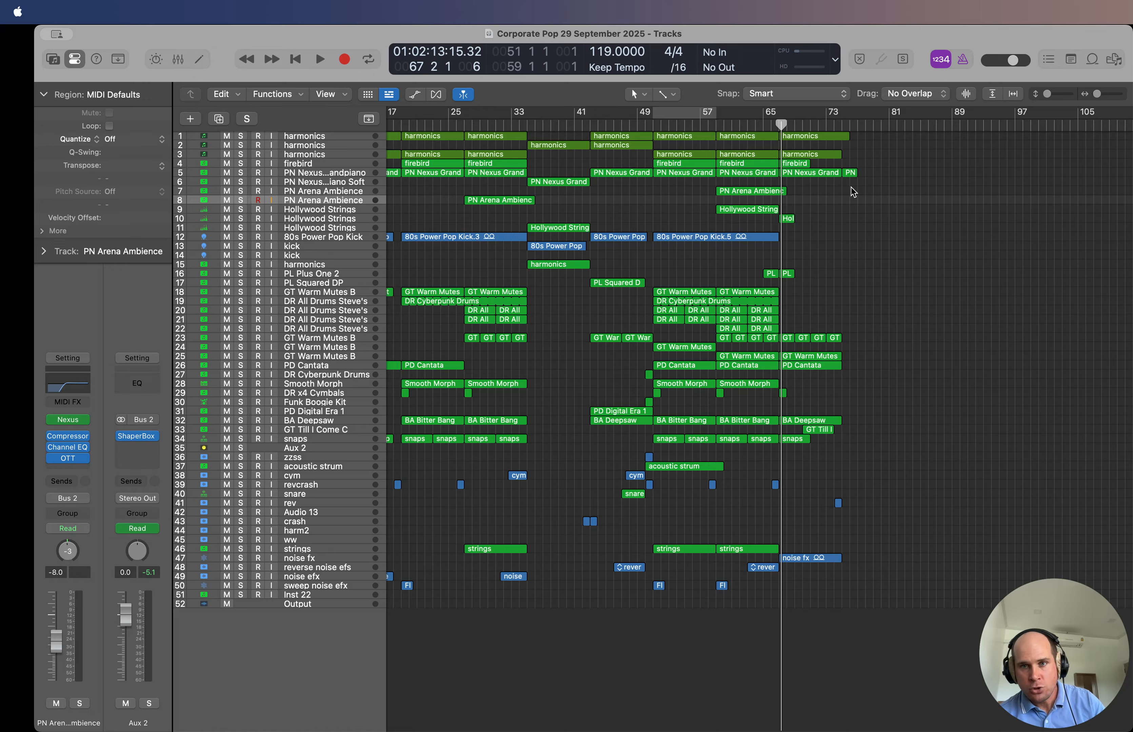
left_click(773, 123)
key("space")
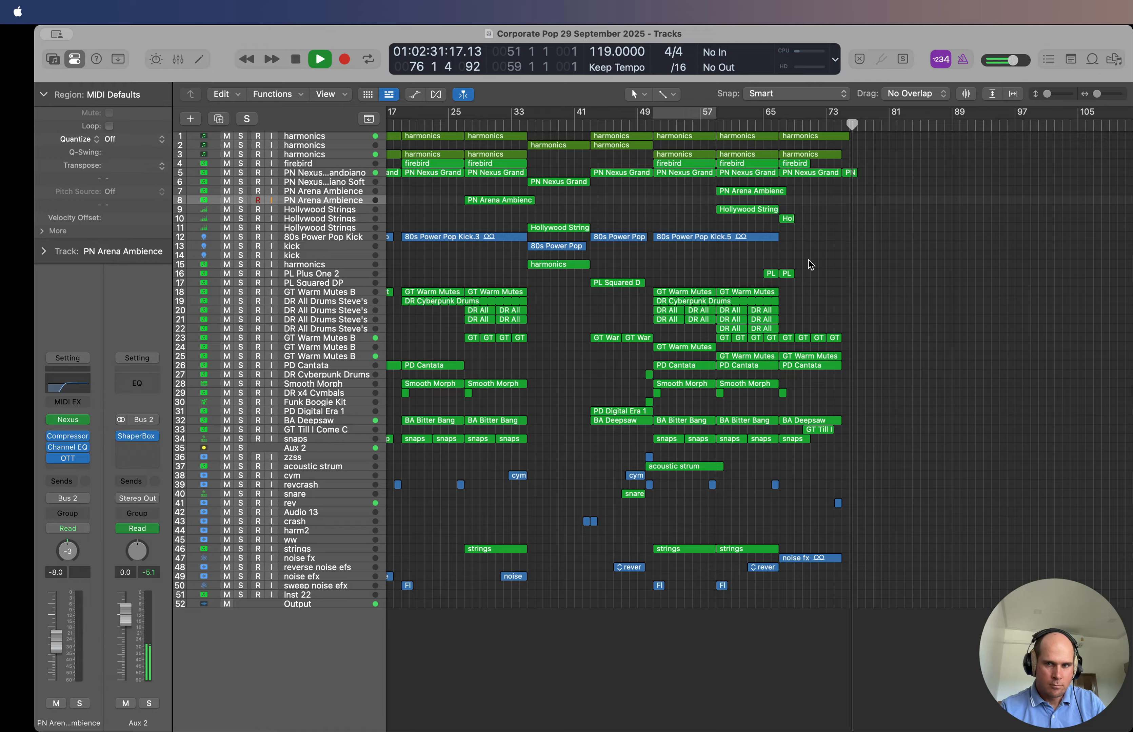
key("space")
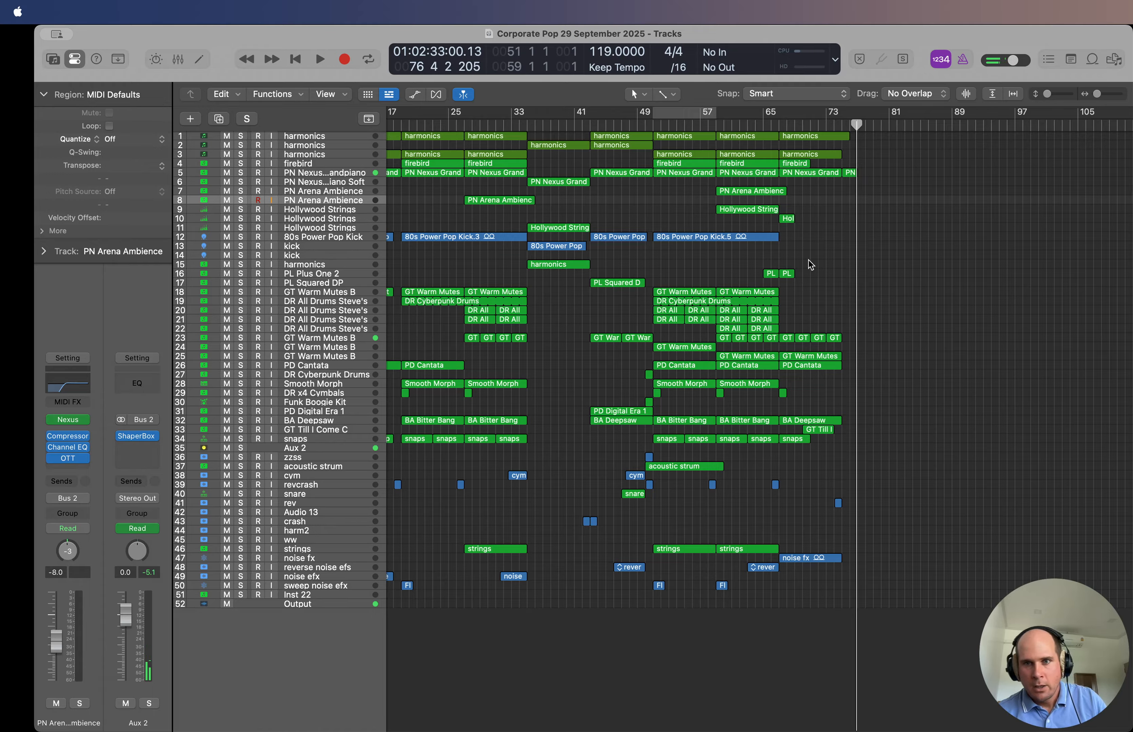
Step: Audition PL Plus One 2 track 16 in solo from bar 65 to about bar 68, and unsolo it
left_click(758, 127)
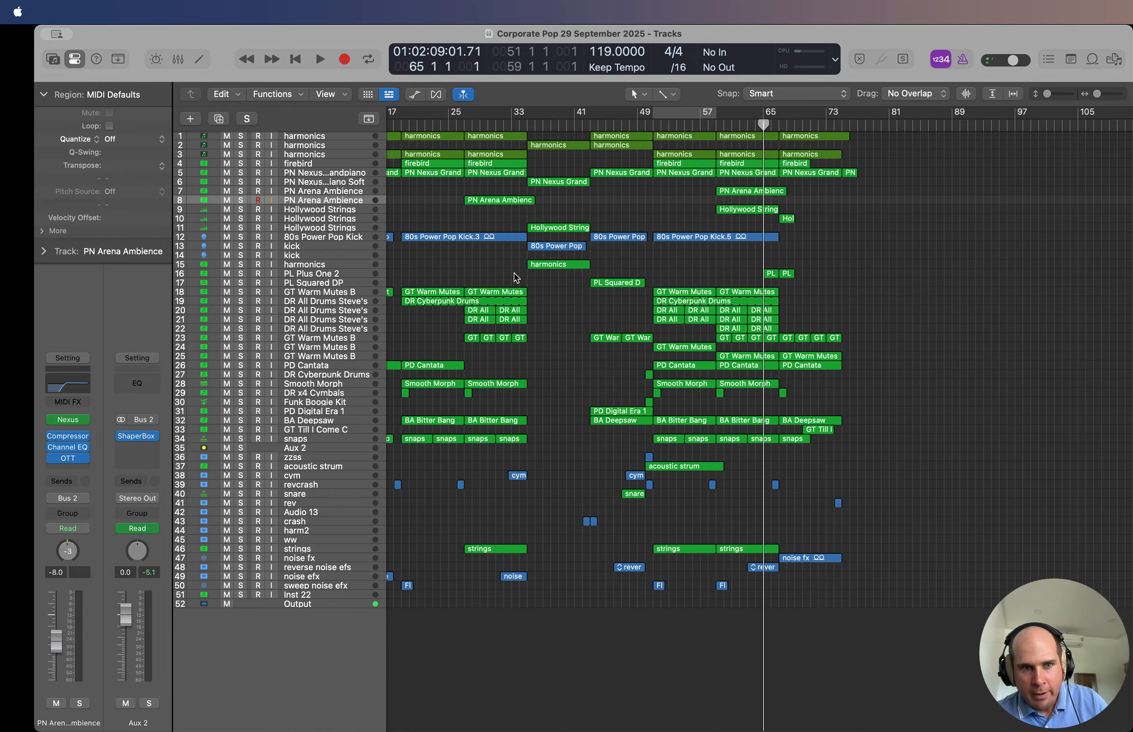
left_click(333, 275)
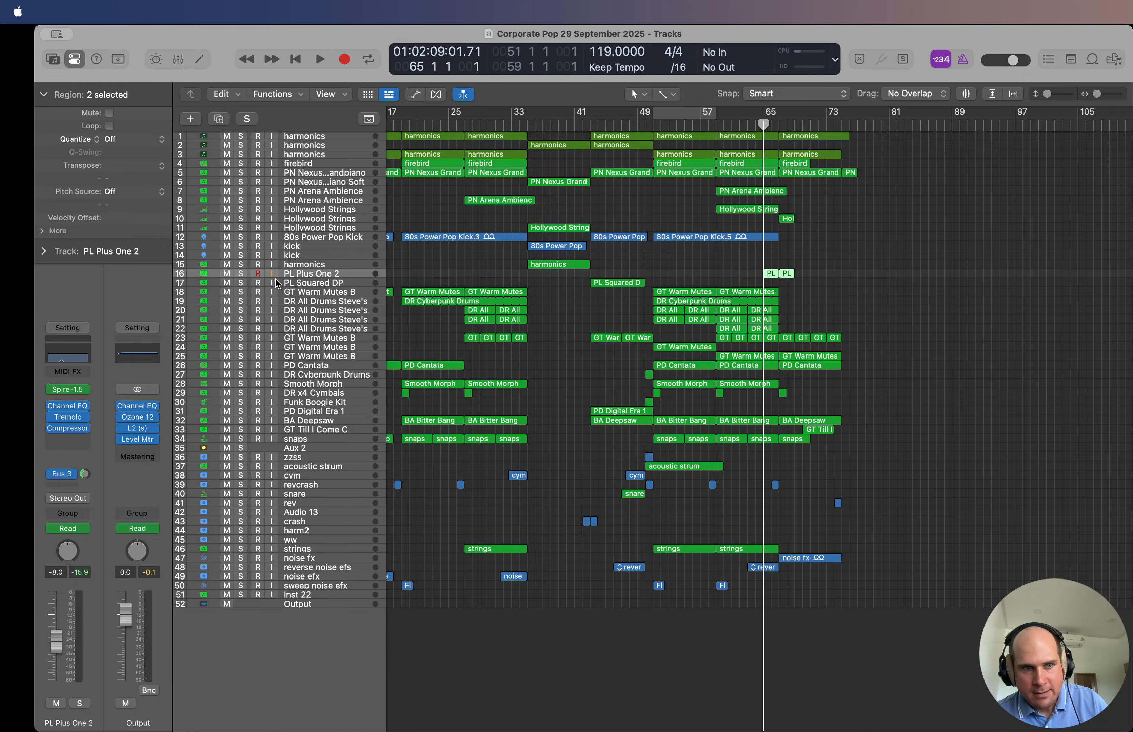
left_click(241, 277)
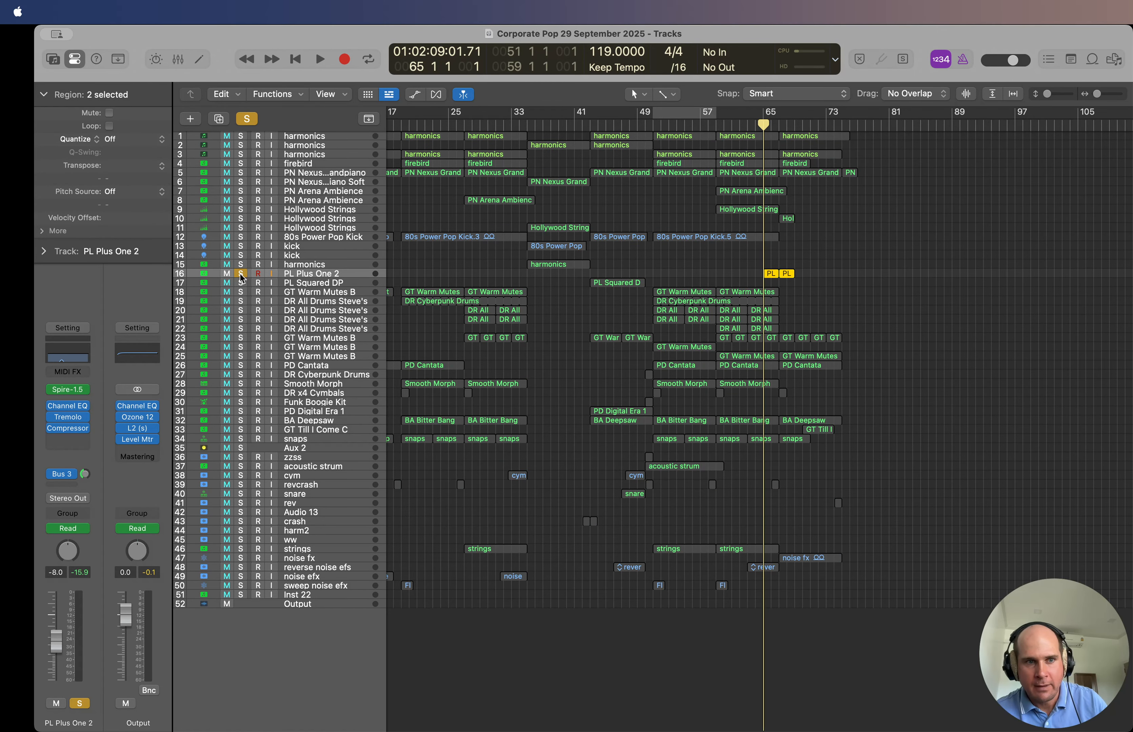
key("space")
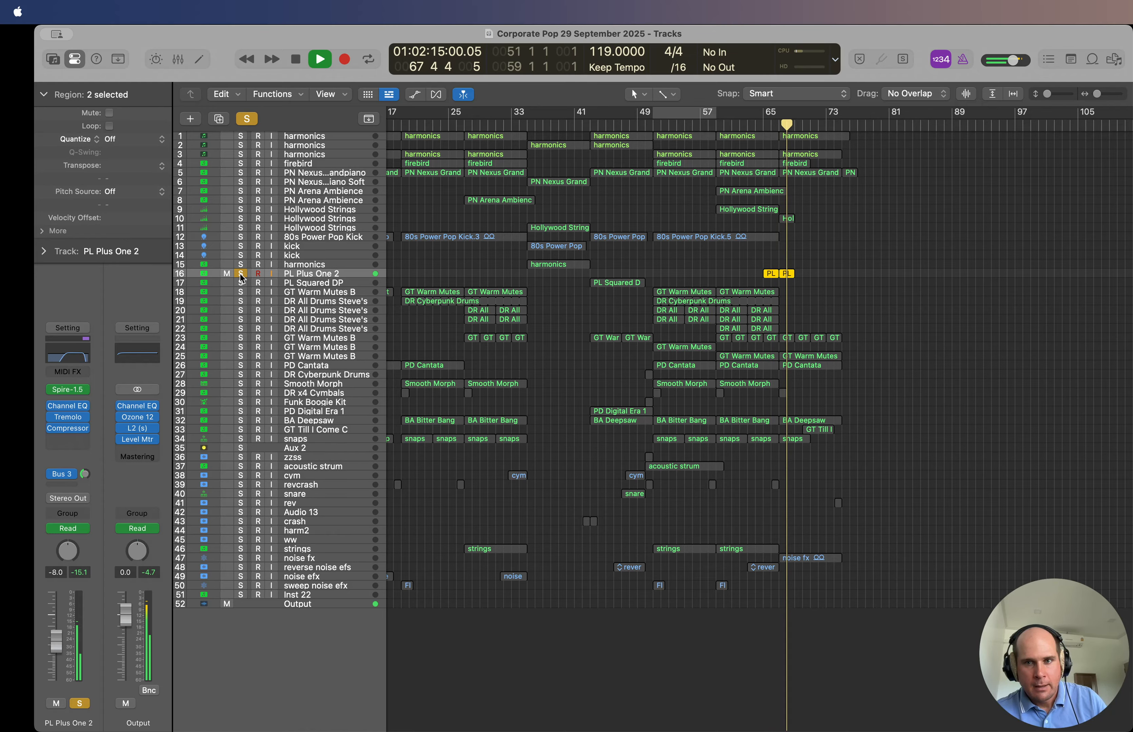
key("space")
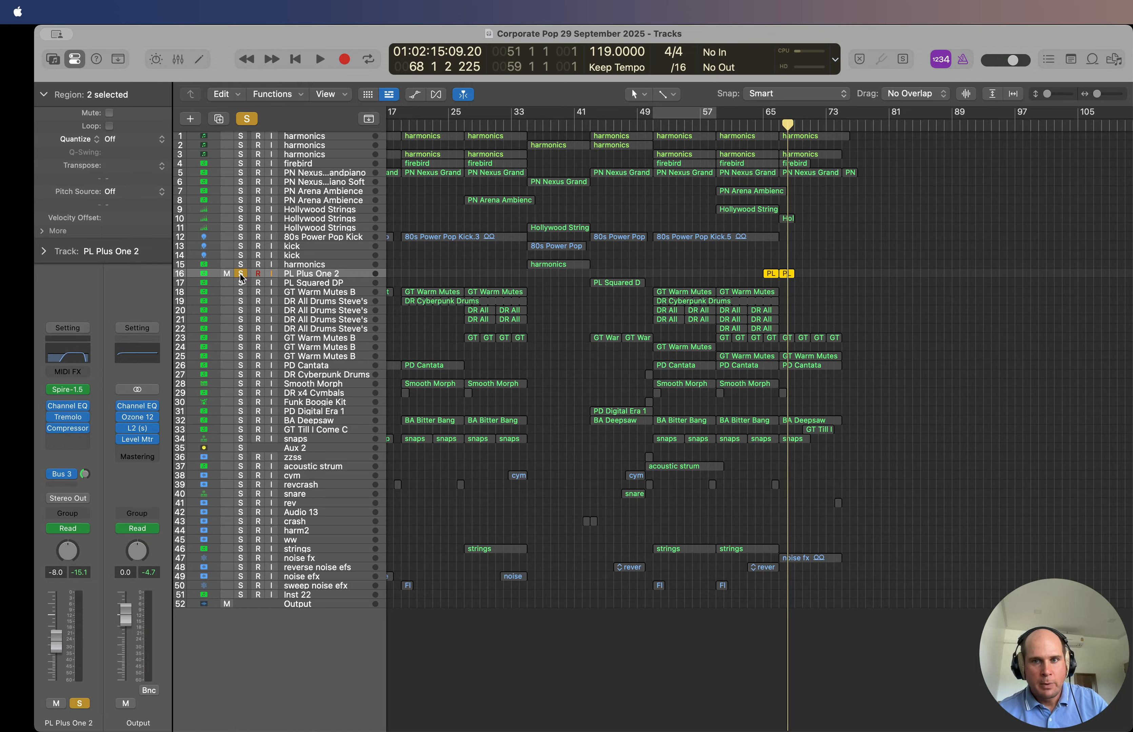
left_click(242, 279)
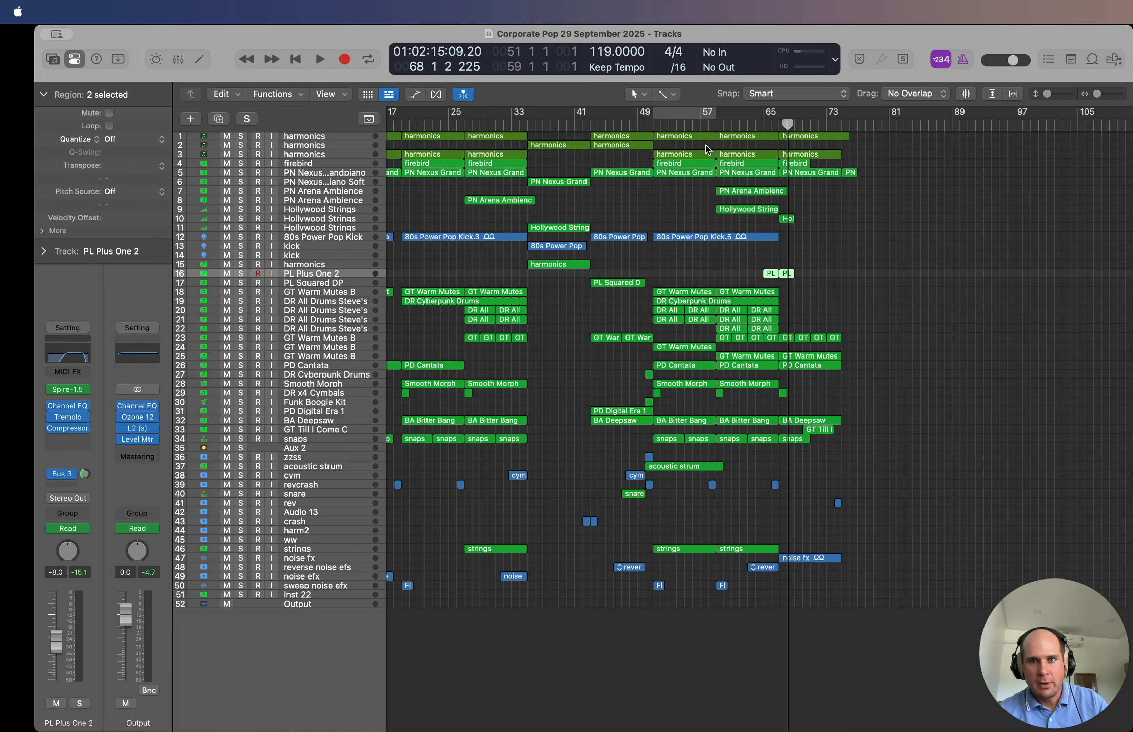
Step: Play the full mix from about bar 63 to about bar 70, stop, and clear the region selection
left_click(746, 125)
key("space")
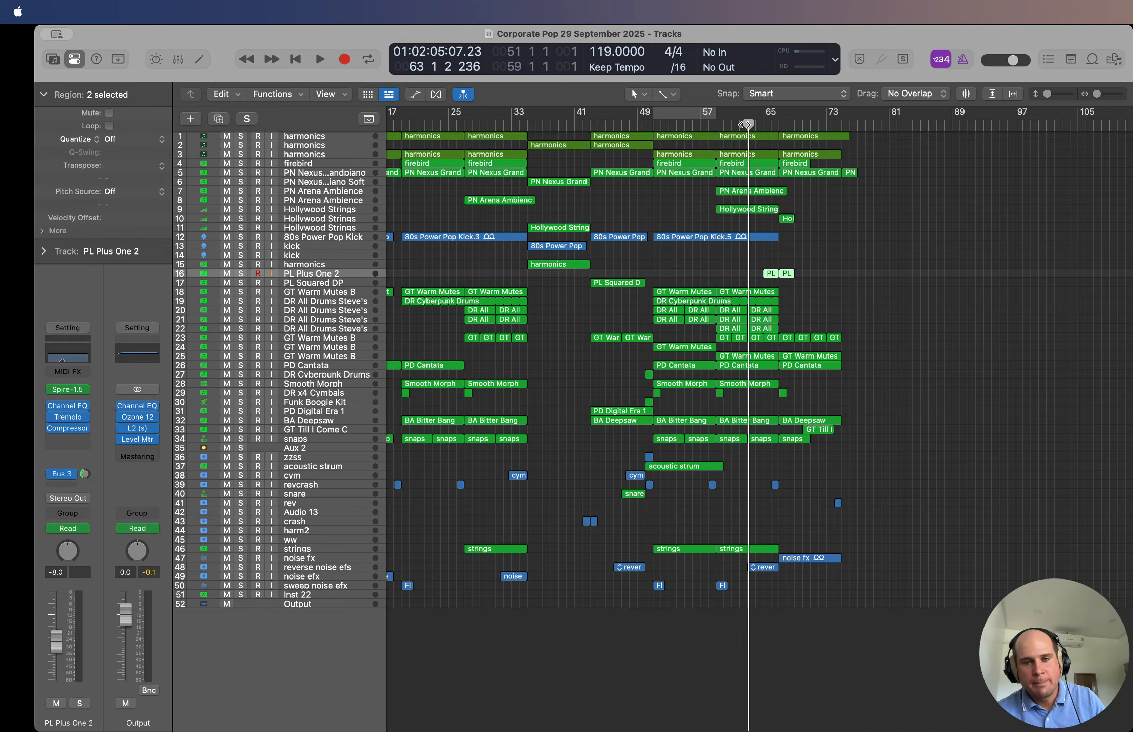
key("space")
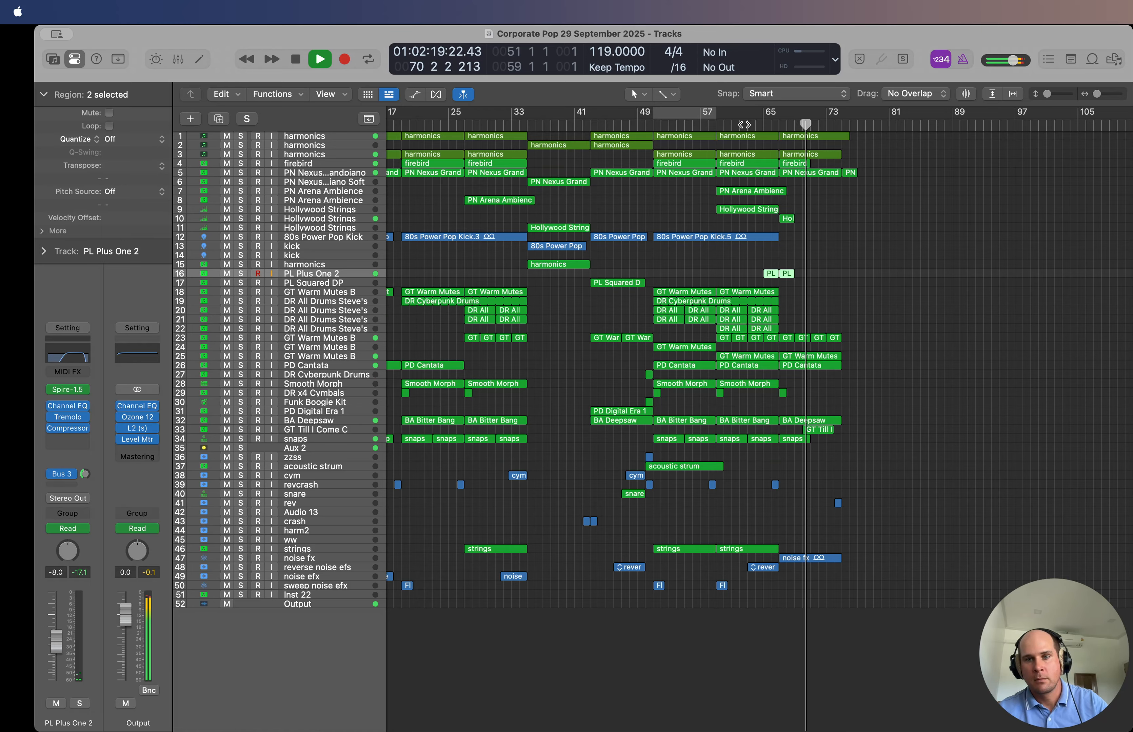
key("space")
left_click(881, 294)
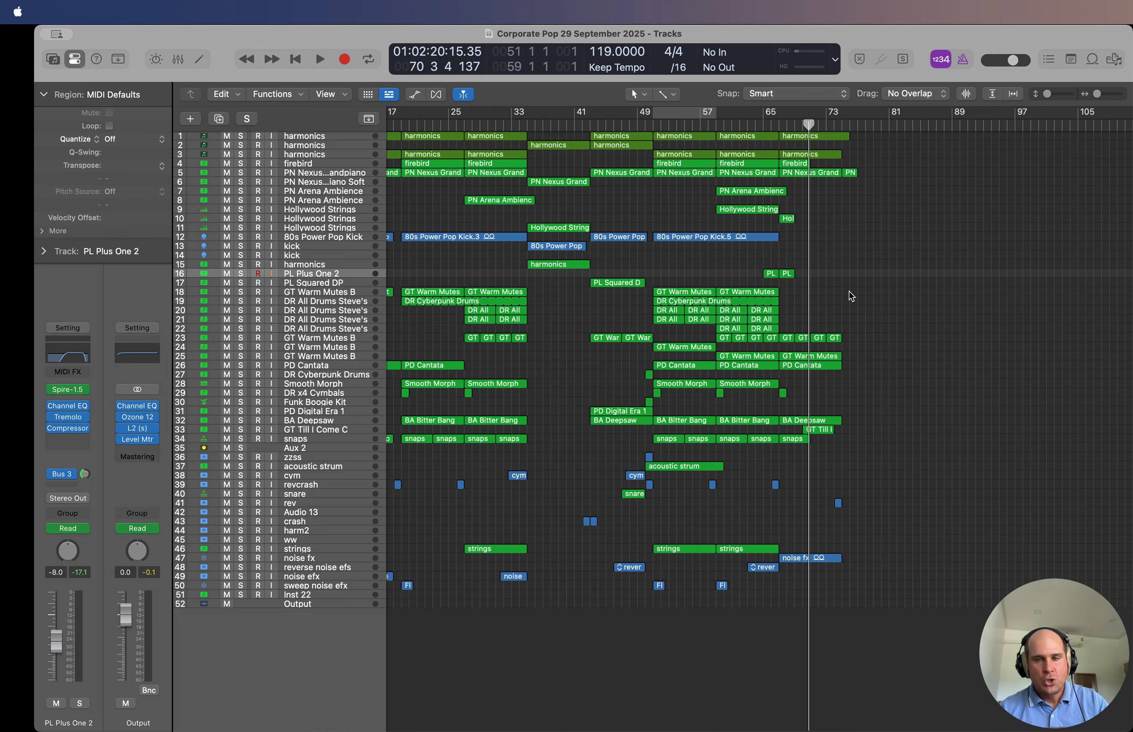
Step: Play from bar 67 with enlarged tracks and automation shown, examine the High Cut Freq curves down to PD Cantata, and stop around bar 73
left_click(778, 126)
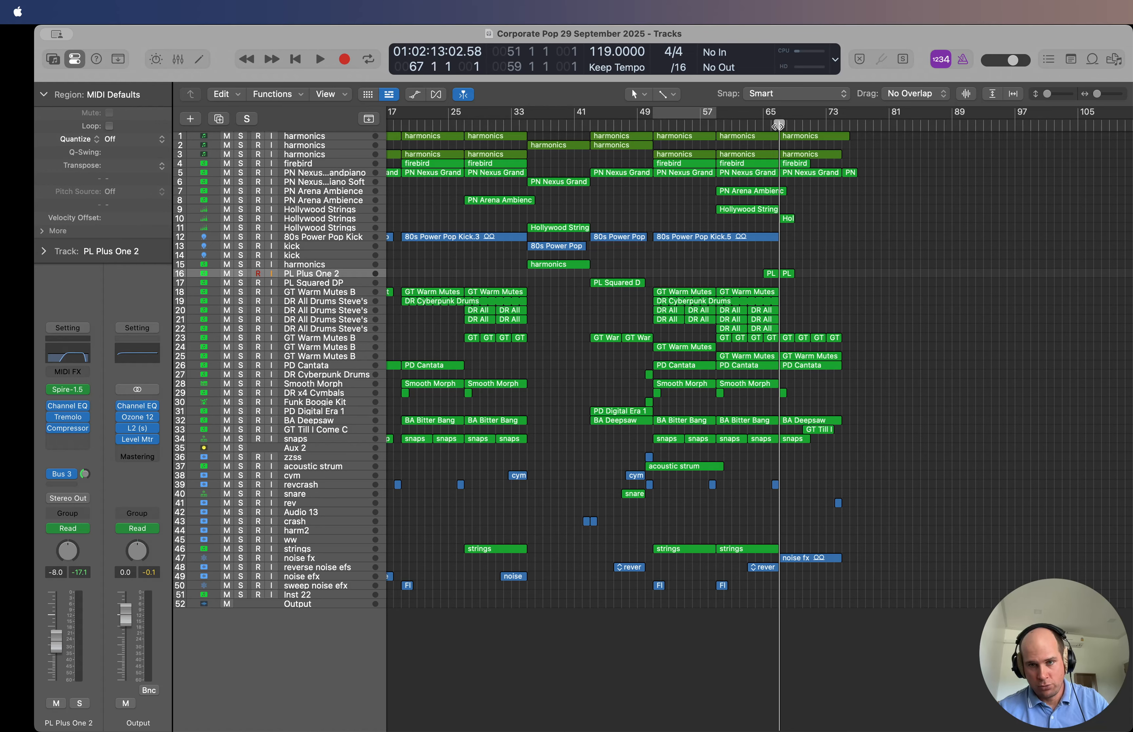
key("space")
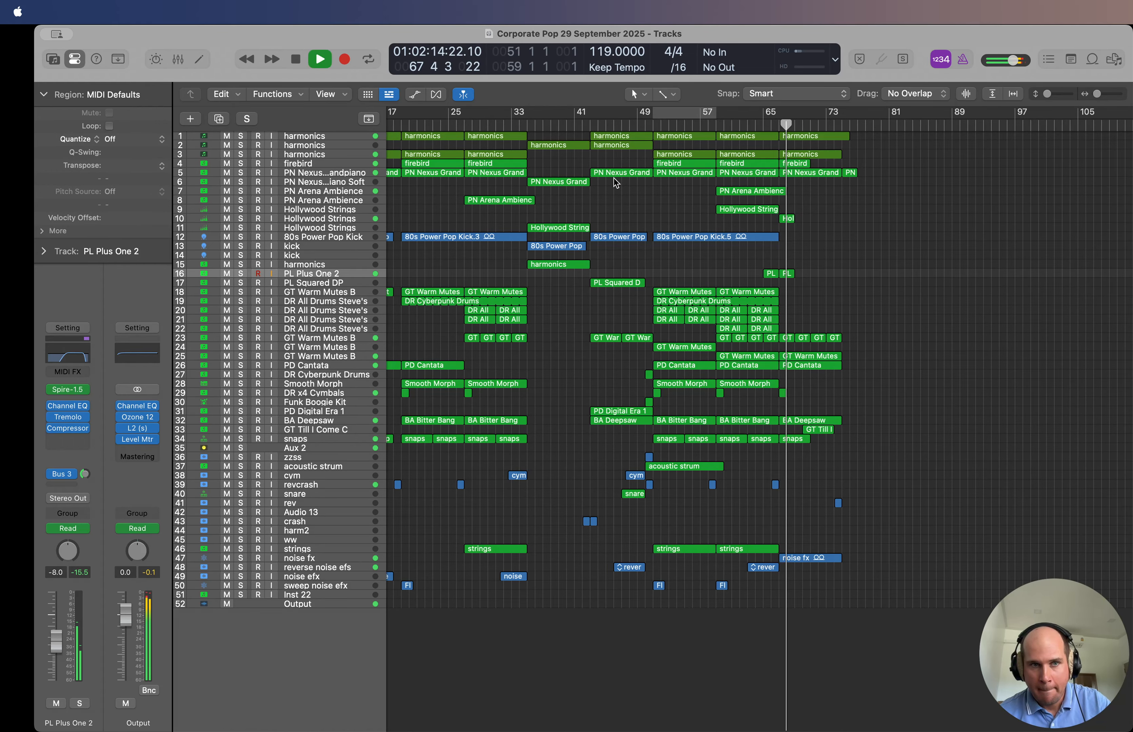
key("super+Down")
key("a")
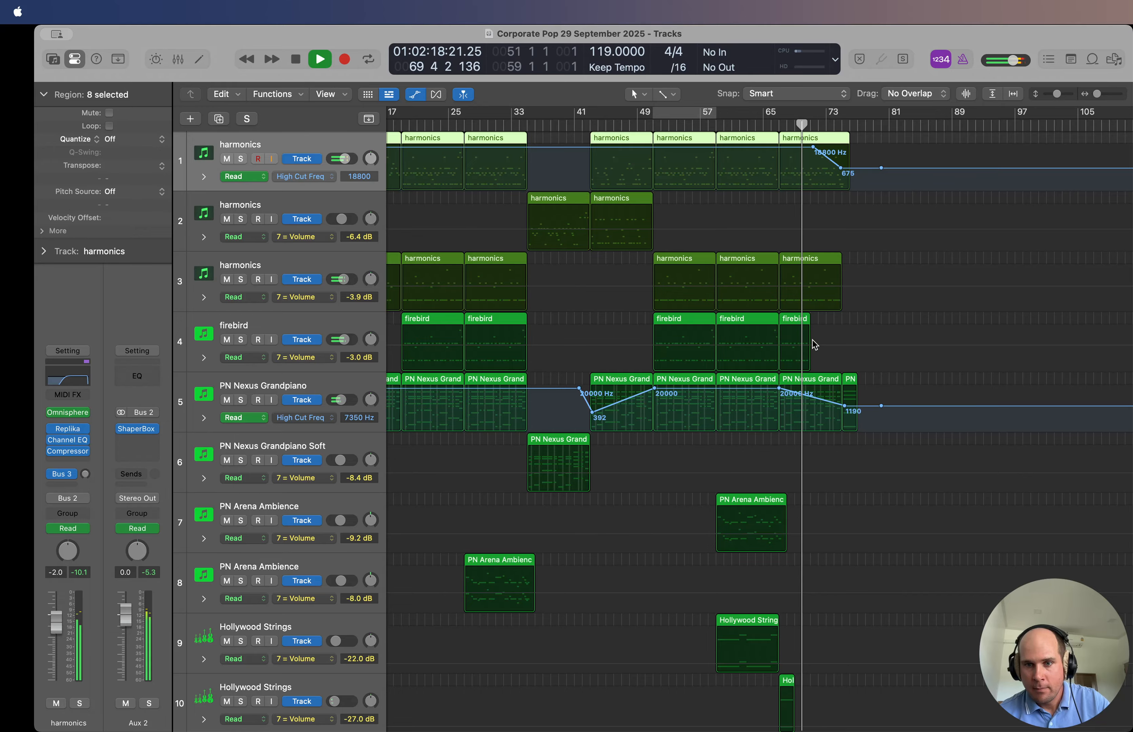
scroll(870, 421, "down", 8)
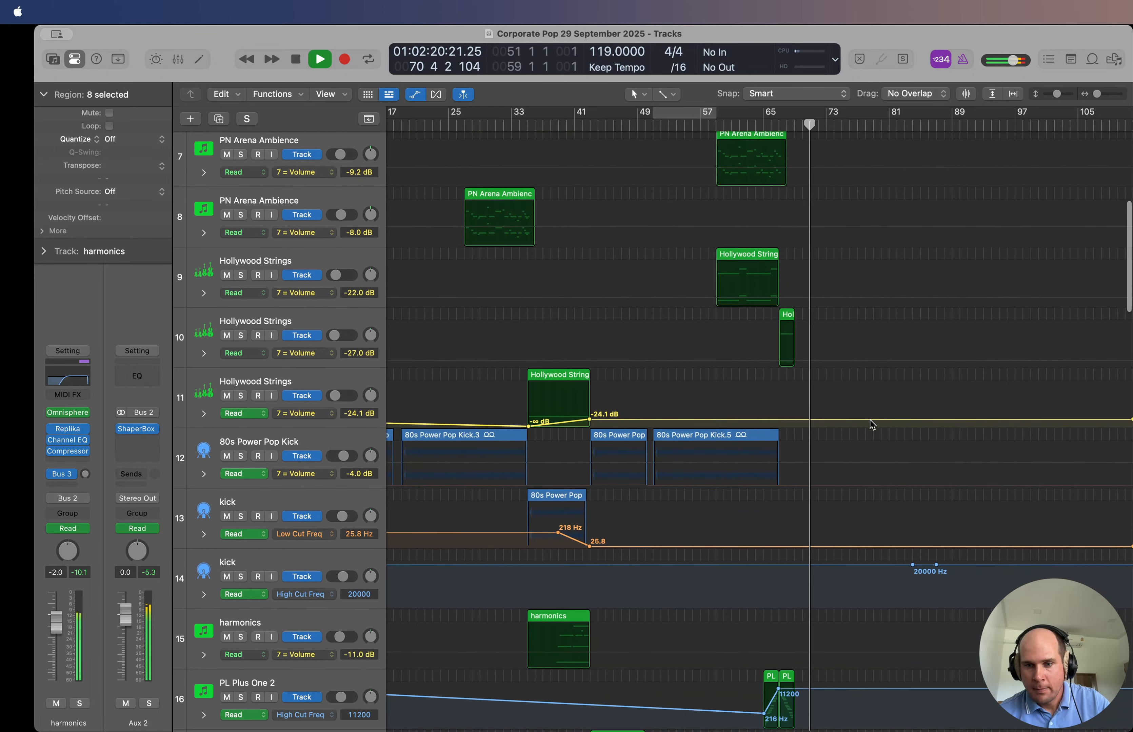
scroll(870, 420, "down", 15)
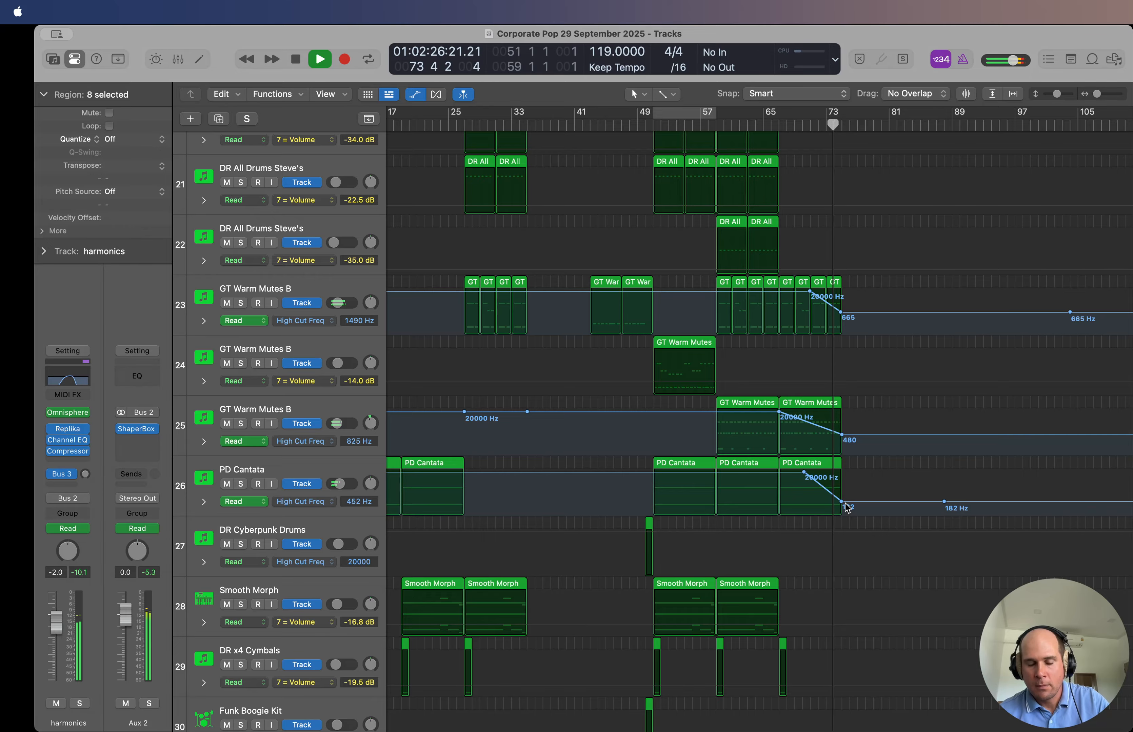
key("space")
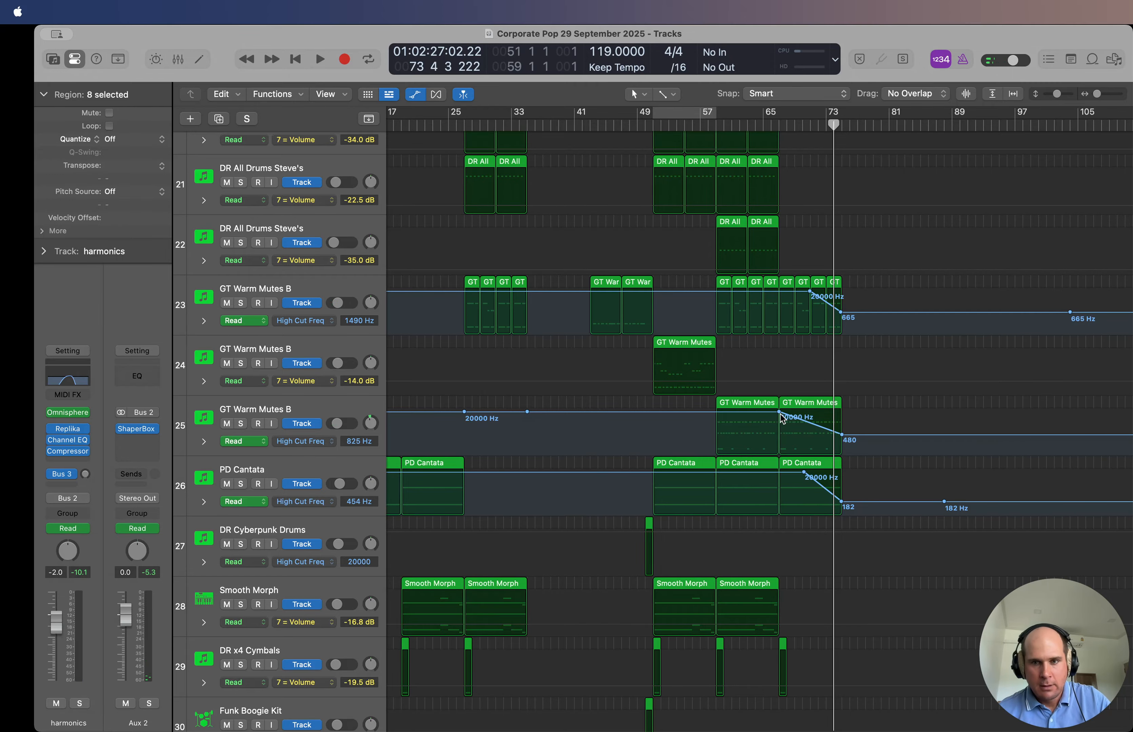
Step: Hide the automation, return to the overview of all tracks, and resume playback from around bar 73
key("a")
key("z")
key("space")
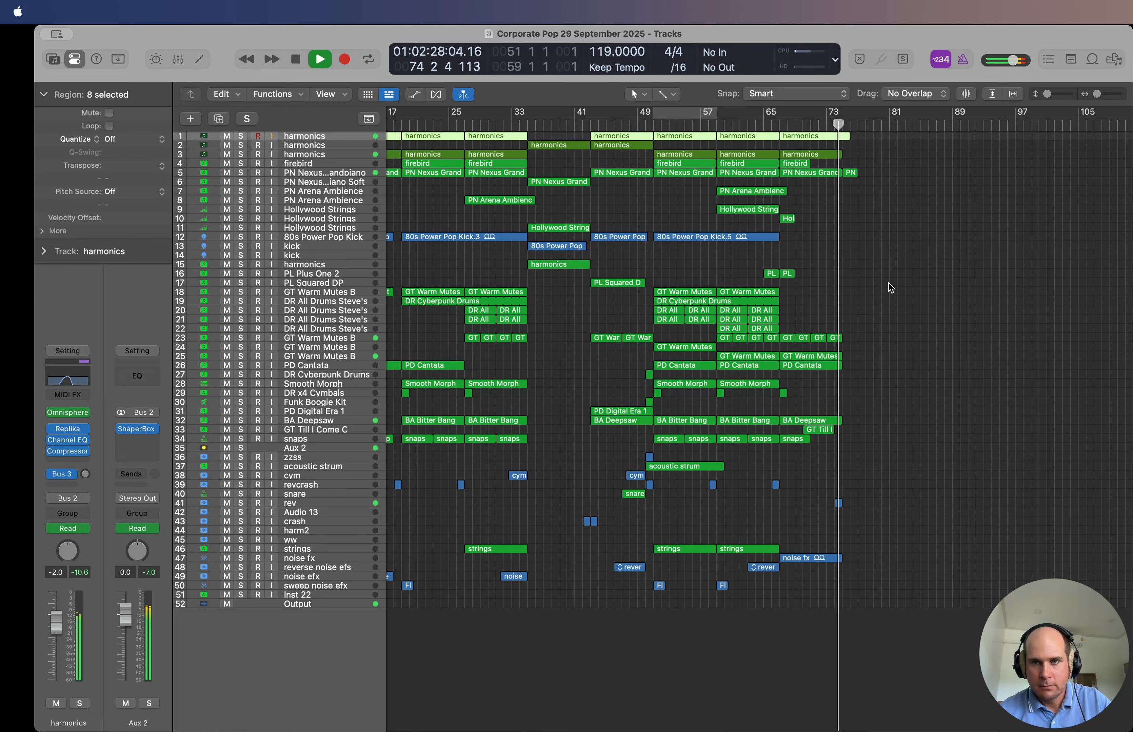
Step: Play harmonics track 1 in solo from about bar 70, examine its High Cut Freq automation, and restore the full-mix overview with playback stopped
left_click(802, 124)
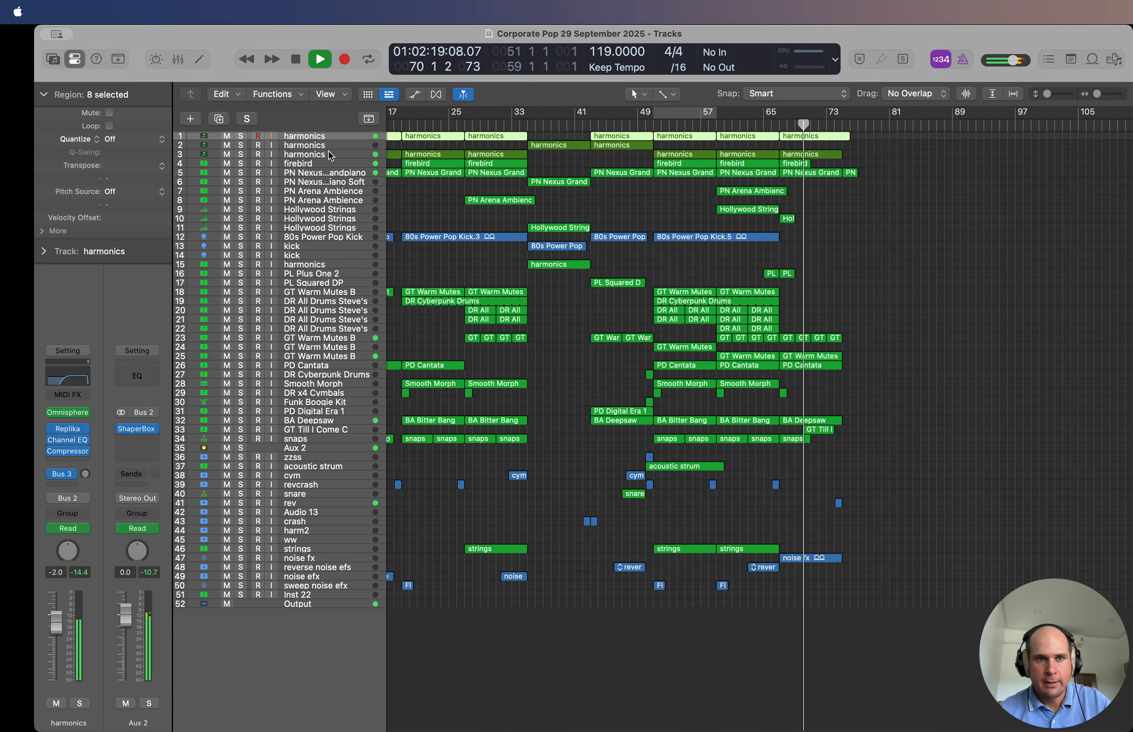
key("s")
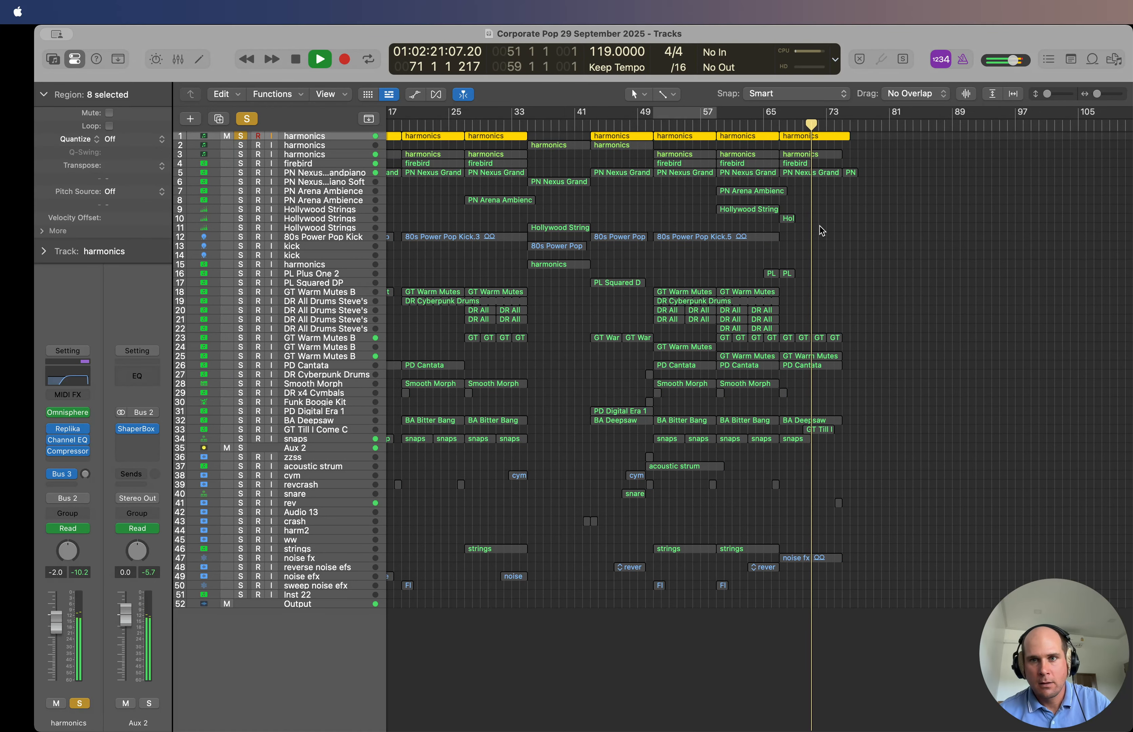
key("a")
key("z")
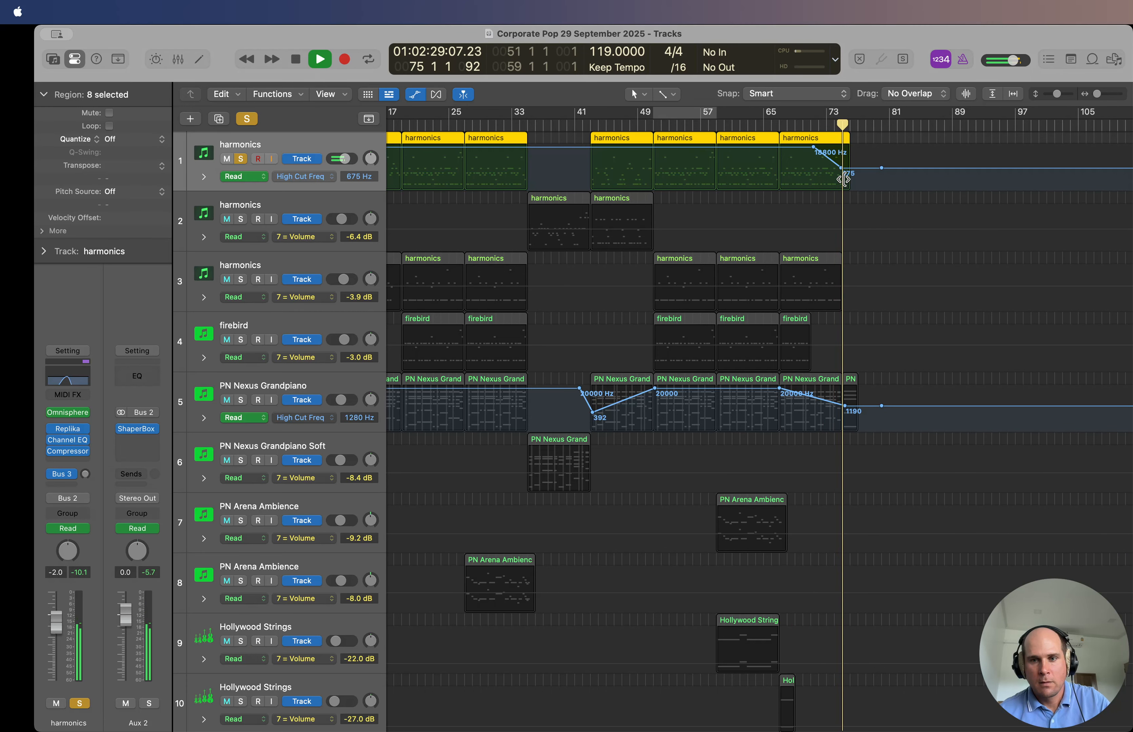
key("a")
key("z")
key("space")
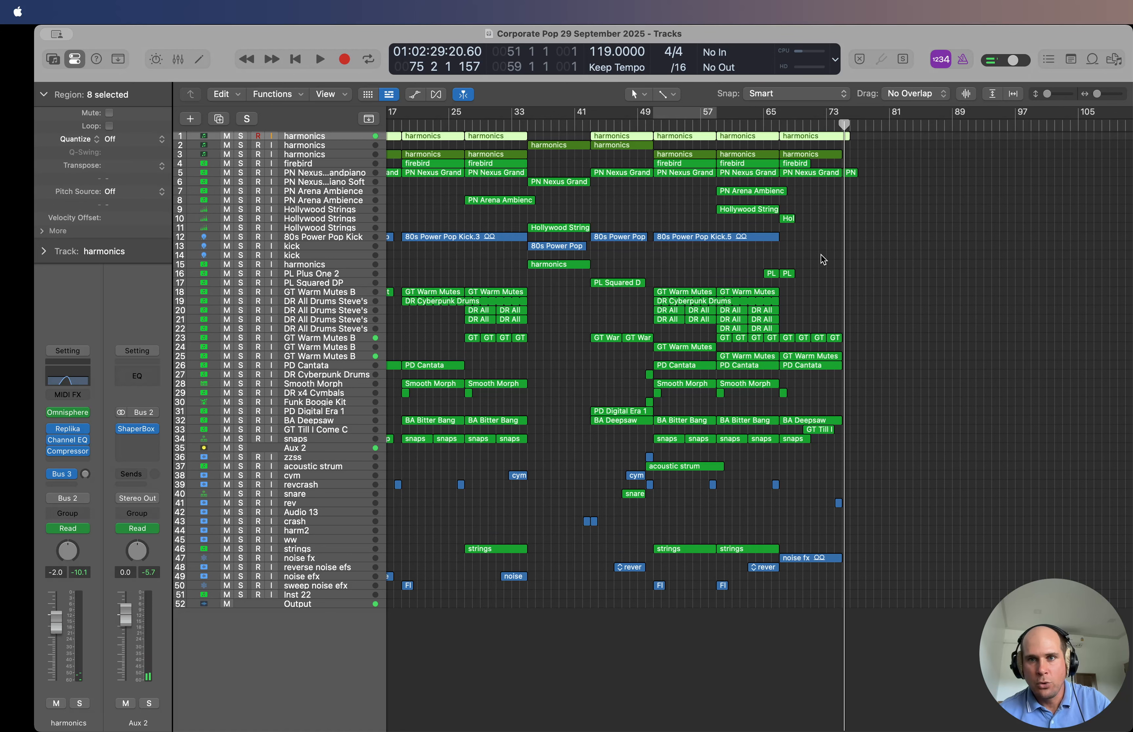
Step: Select PN Nexus Grandpiano track 5, clear the region selection, and play the track in solo from bar 67
left_click(316, 177)
left_click(993, 301)
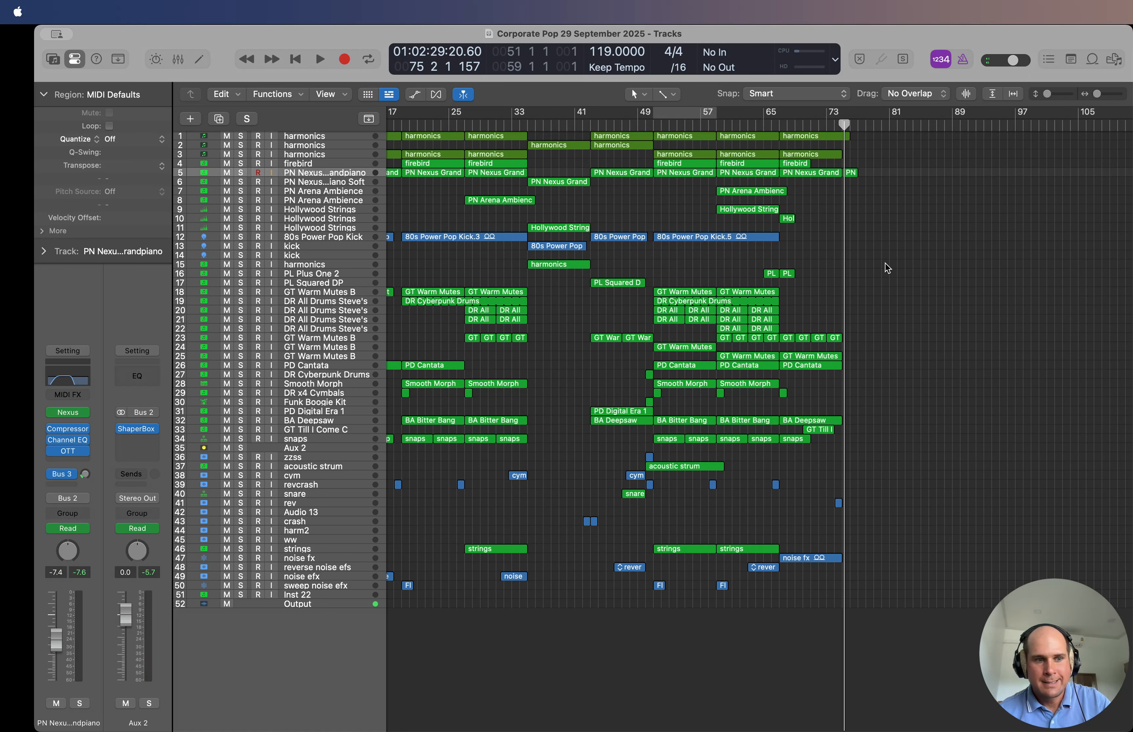
left_click(779, 123)
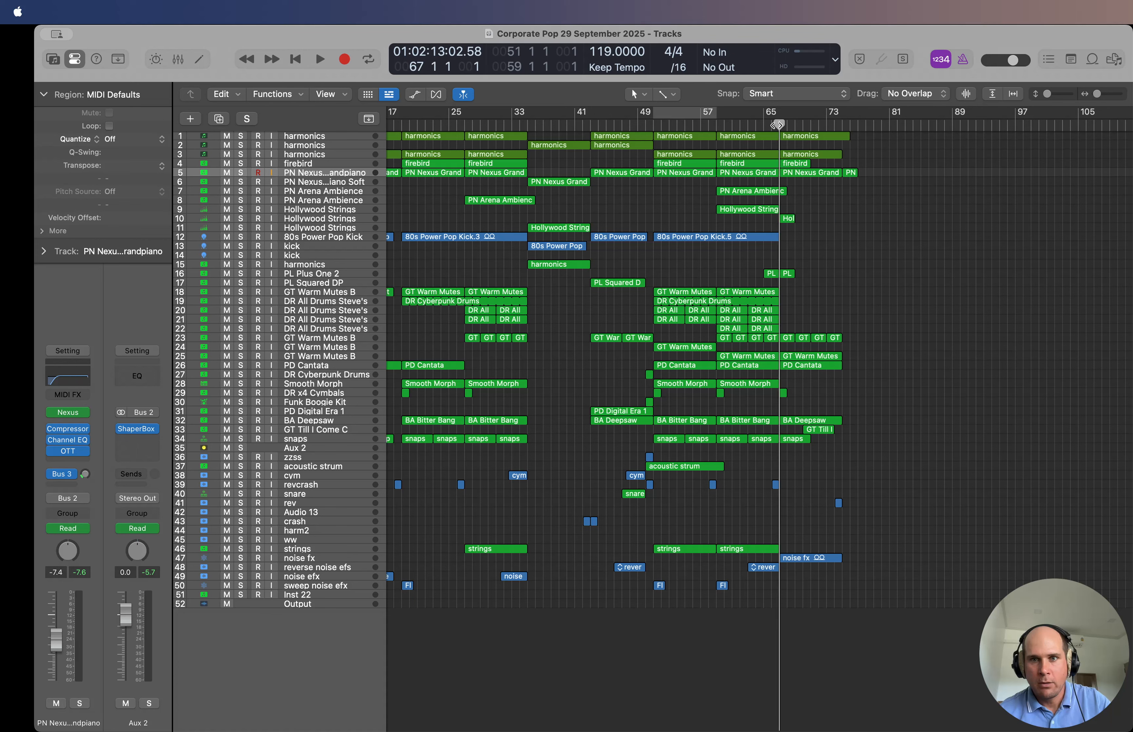
left_click(240, 173)
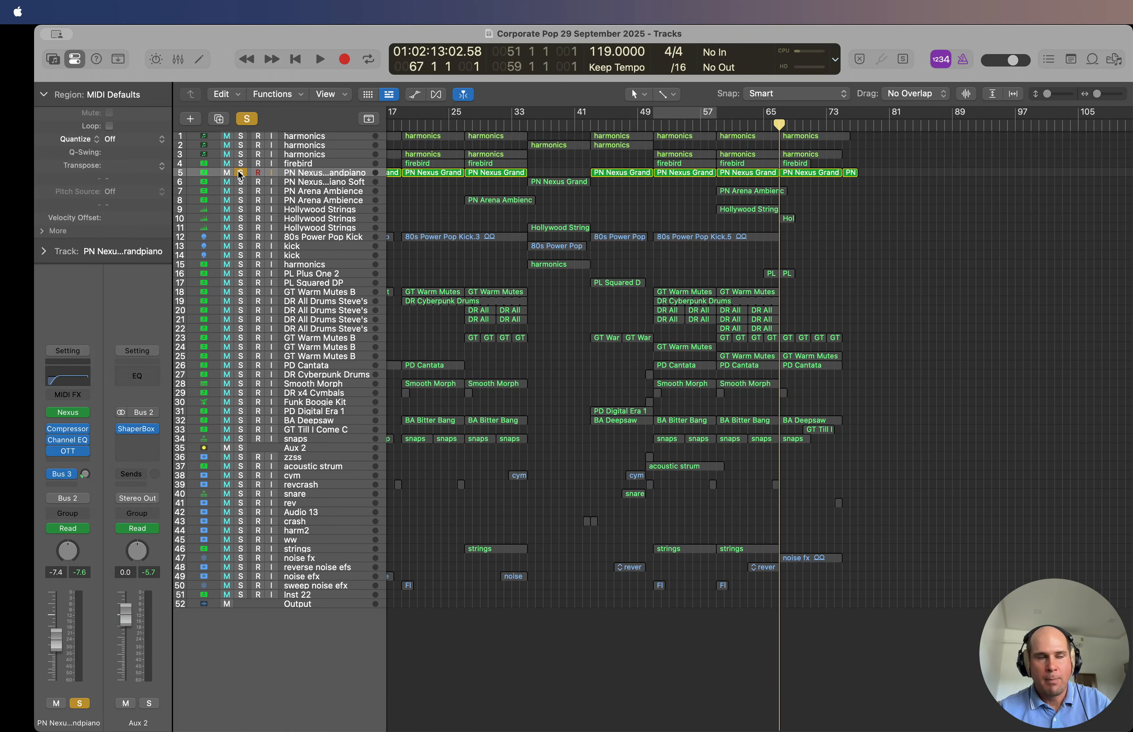
key("space")
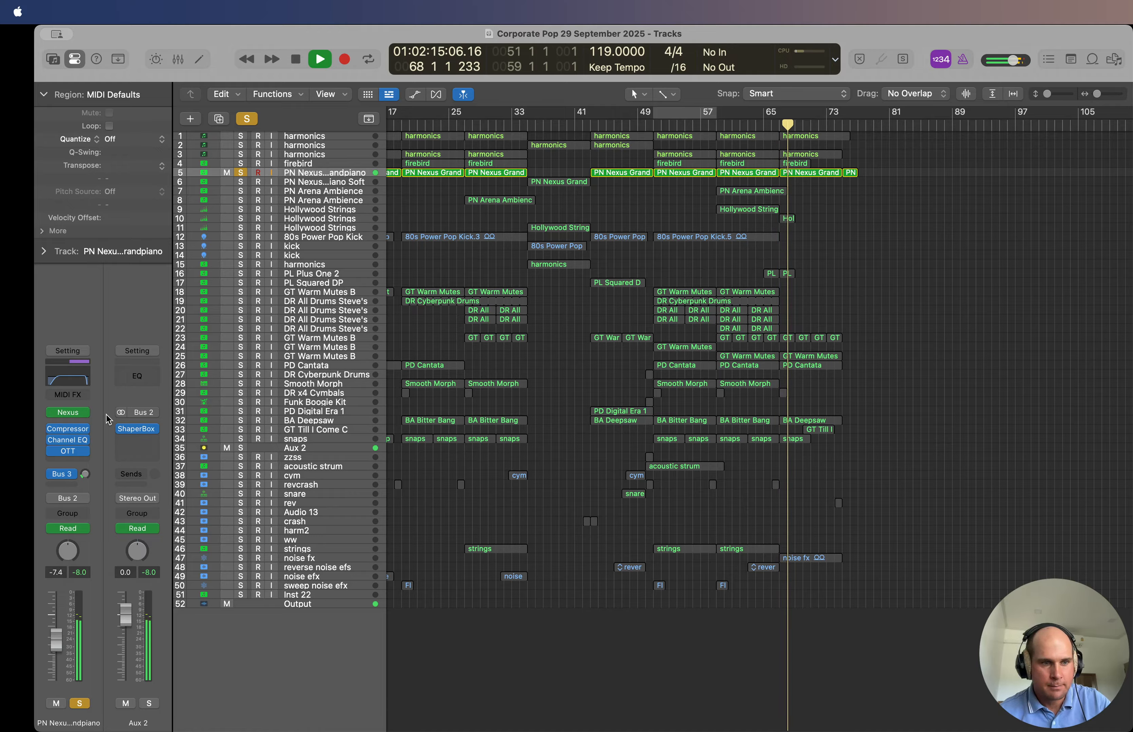
Step: Examine PN Nexus Grandpiano's Channel EQ alongside its High Cut Freq automation during playback, then stop around bar 76 and restore the unsoloed overview
left_click(68, 440)
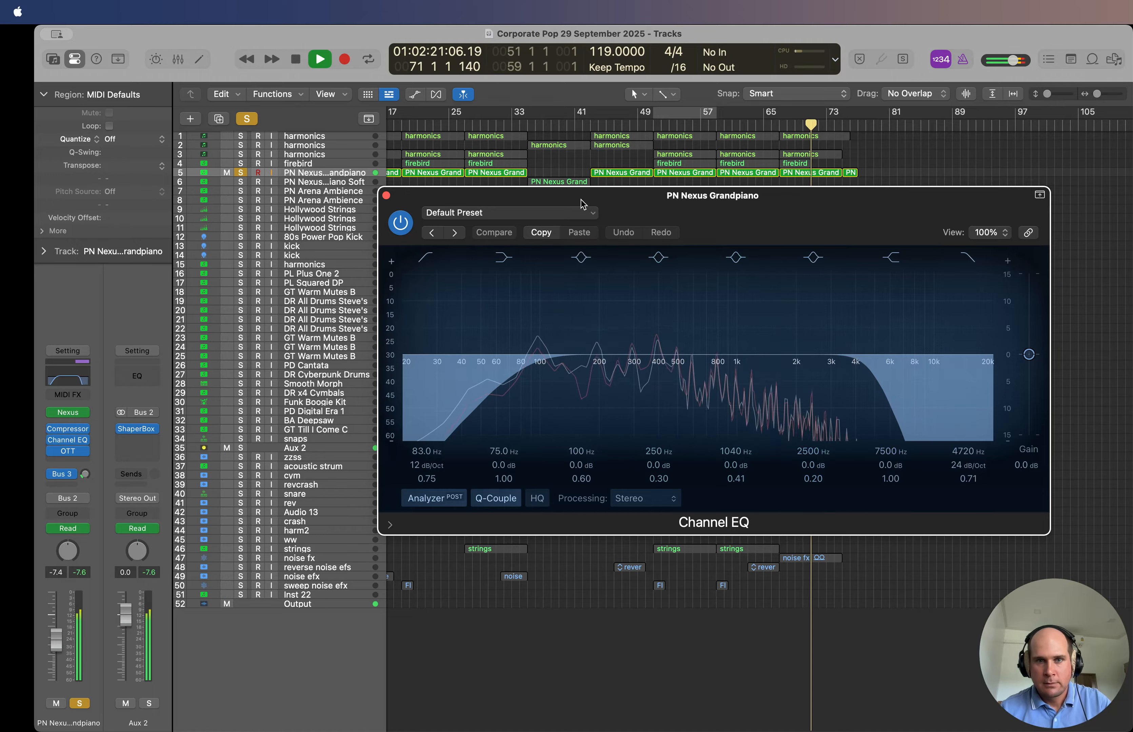
key("a")
left_click_drag(585, 195, 594, 376)
key("super+Down")
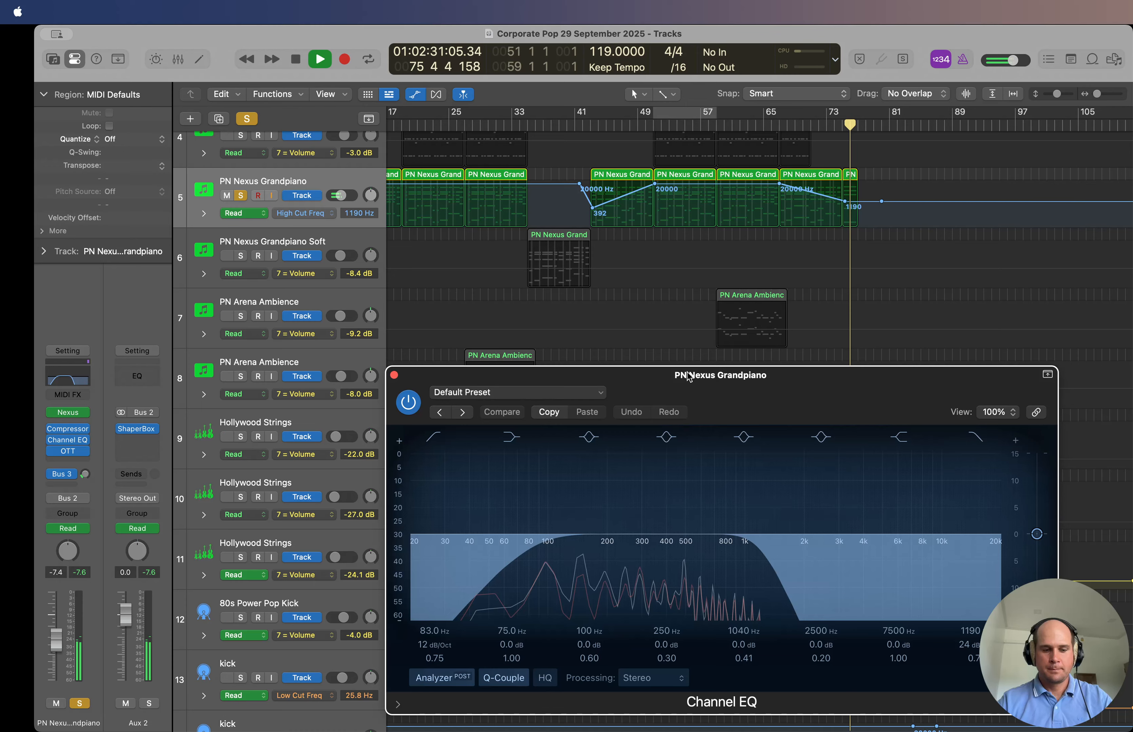
key("space")
key("a")
key("z")
key("v")
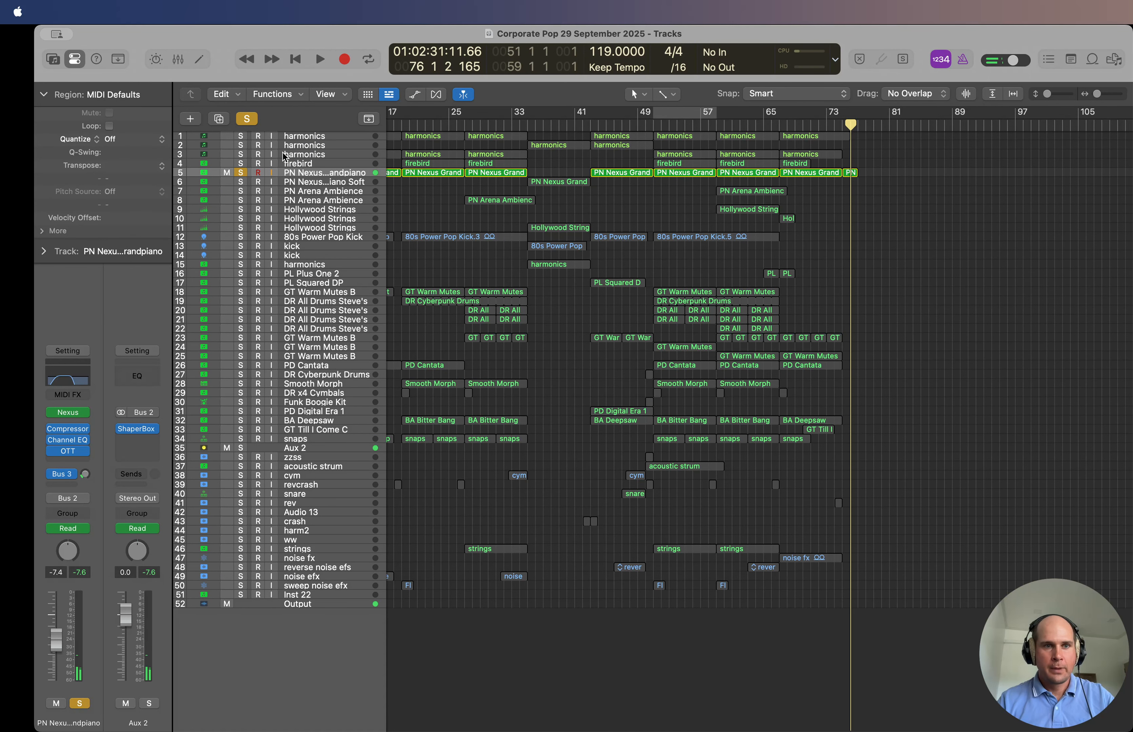
left_click(240, 172)
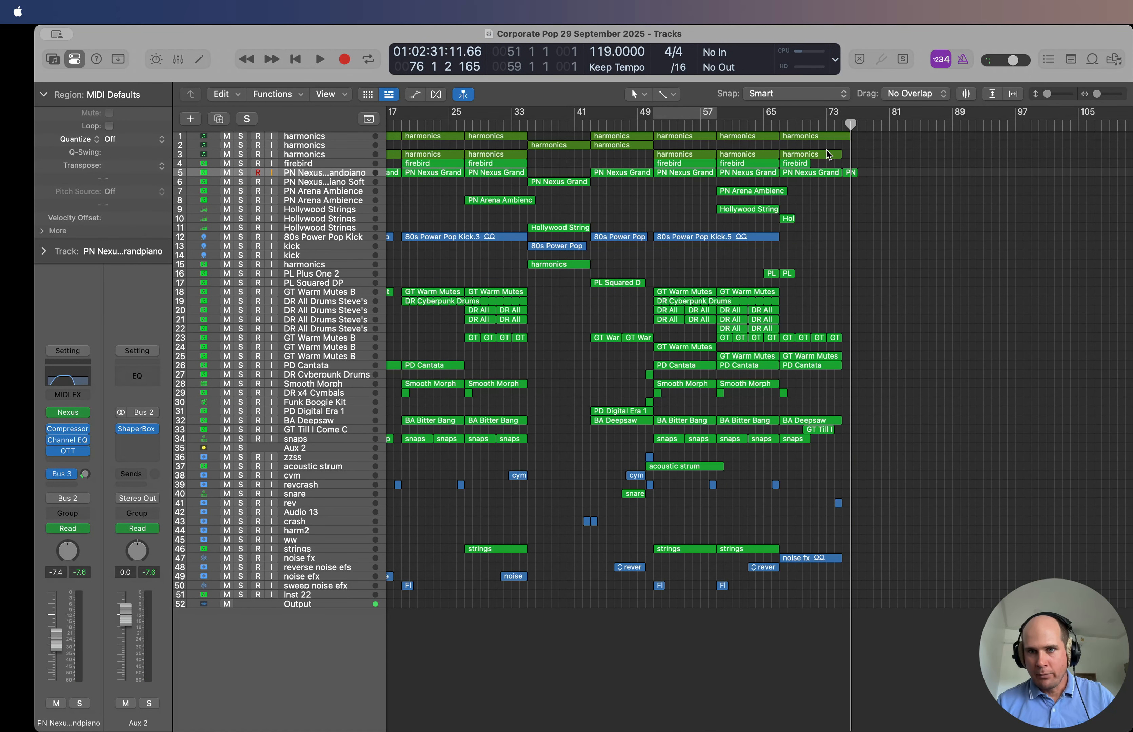
Step: Play the GT Till I Come C track in solo from bar 70, unsolo it to hear the full mix, and stop around bar 74
left_click(781, 125)
left_click(347, 431)
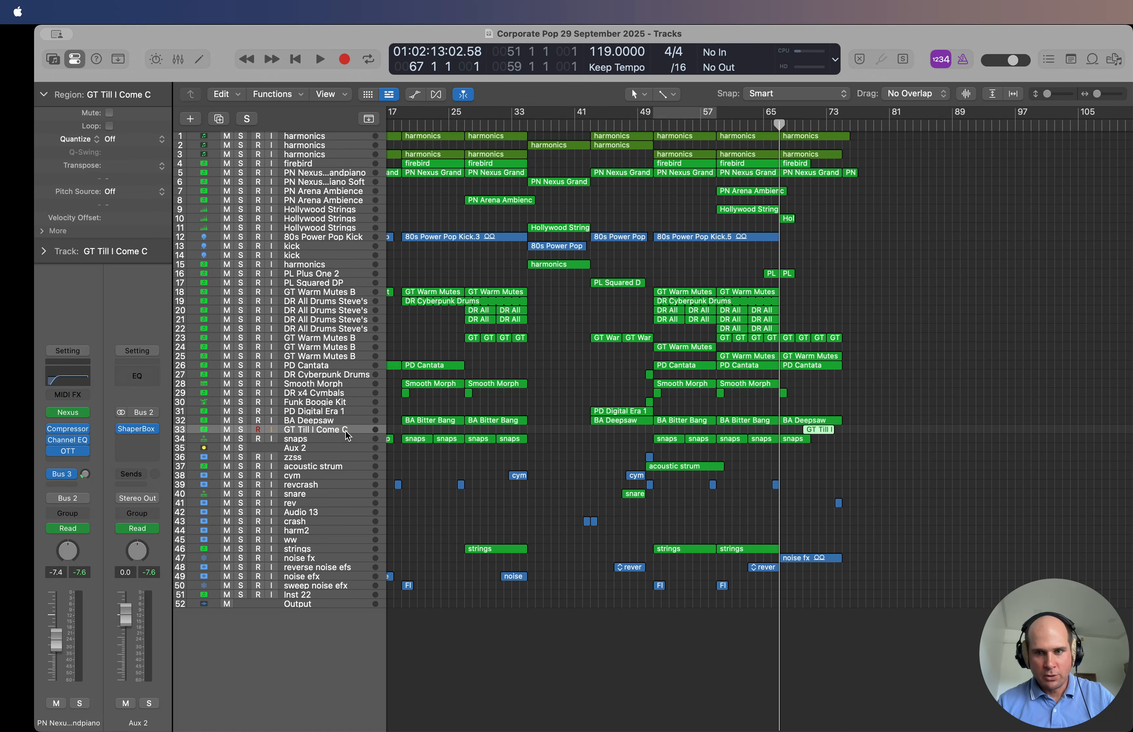
left_click(804, 126)
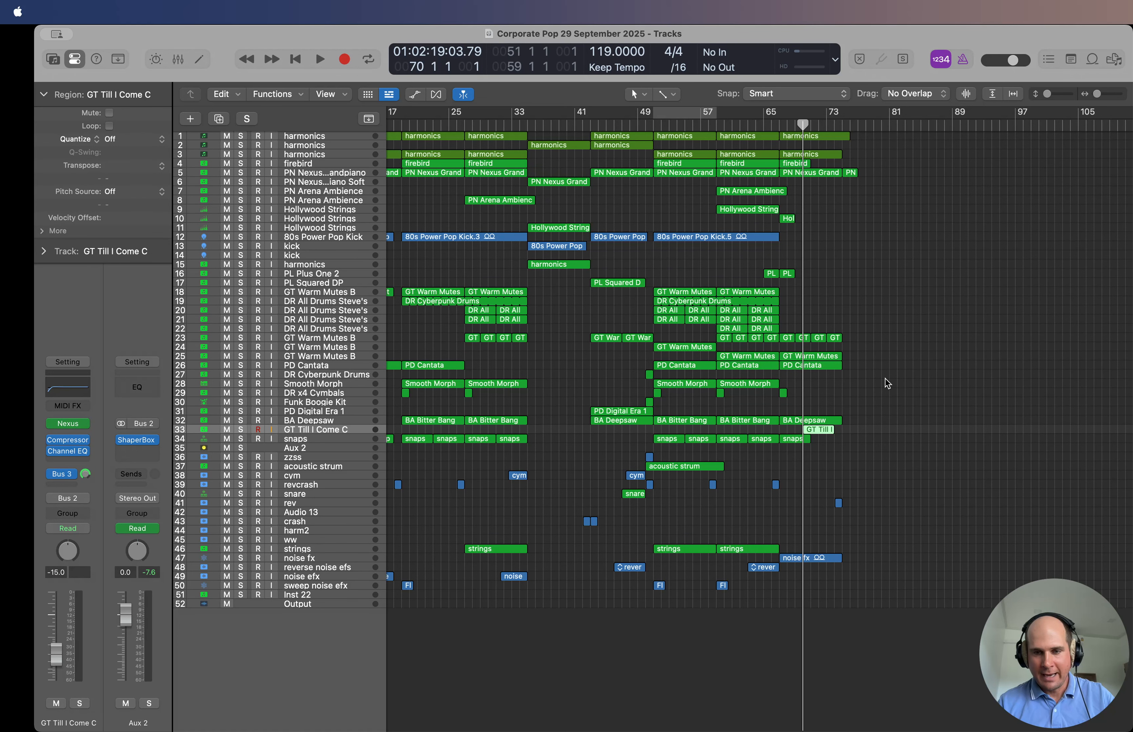
left_click(239, 432)
key("space")
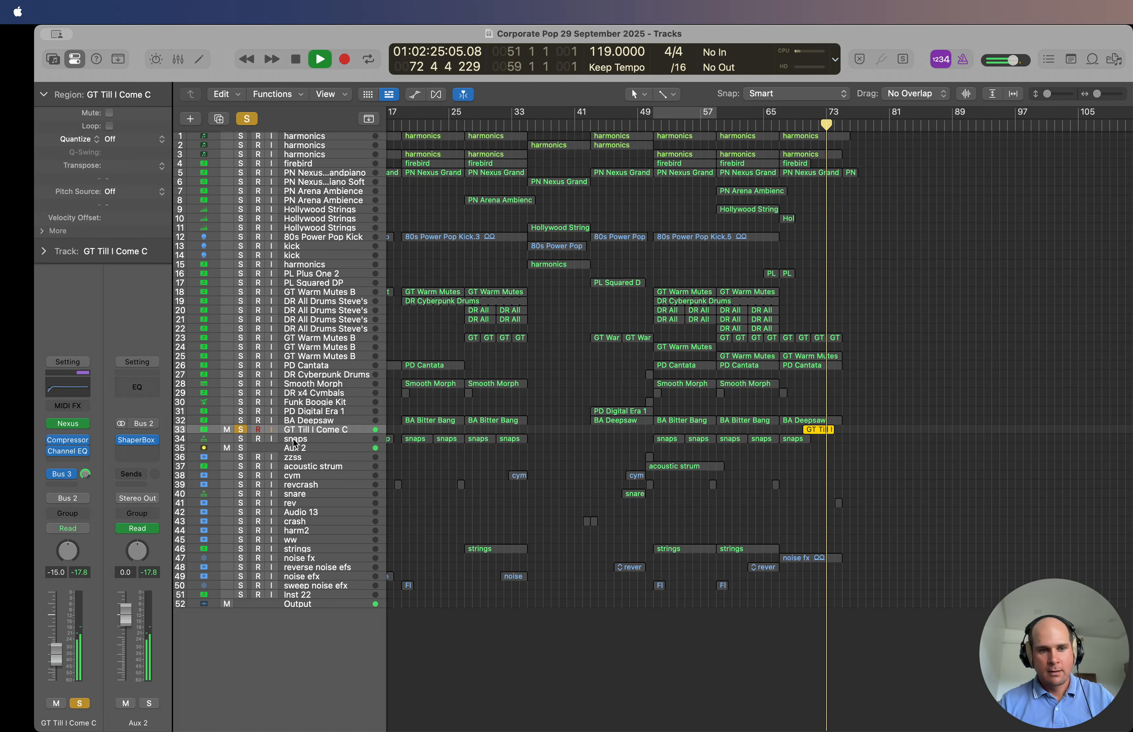
left_click(240, 430)
key("space")
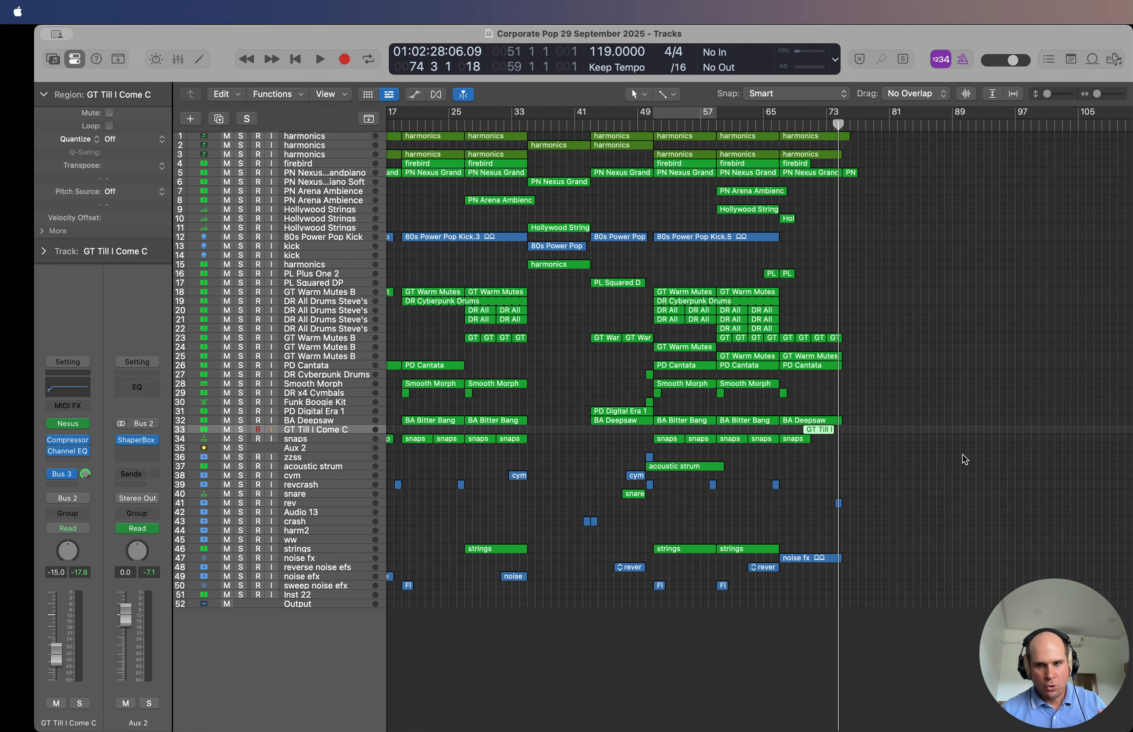
Step: Show the whole arrangement from bar 1, select harmonics track 1, and clear its region selection
scroll(962, 455, "left", 10)
left_click(678, 471)
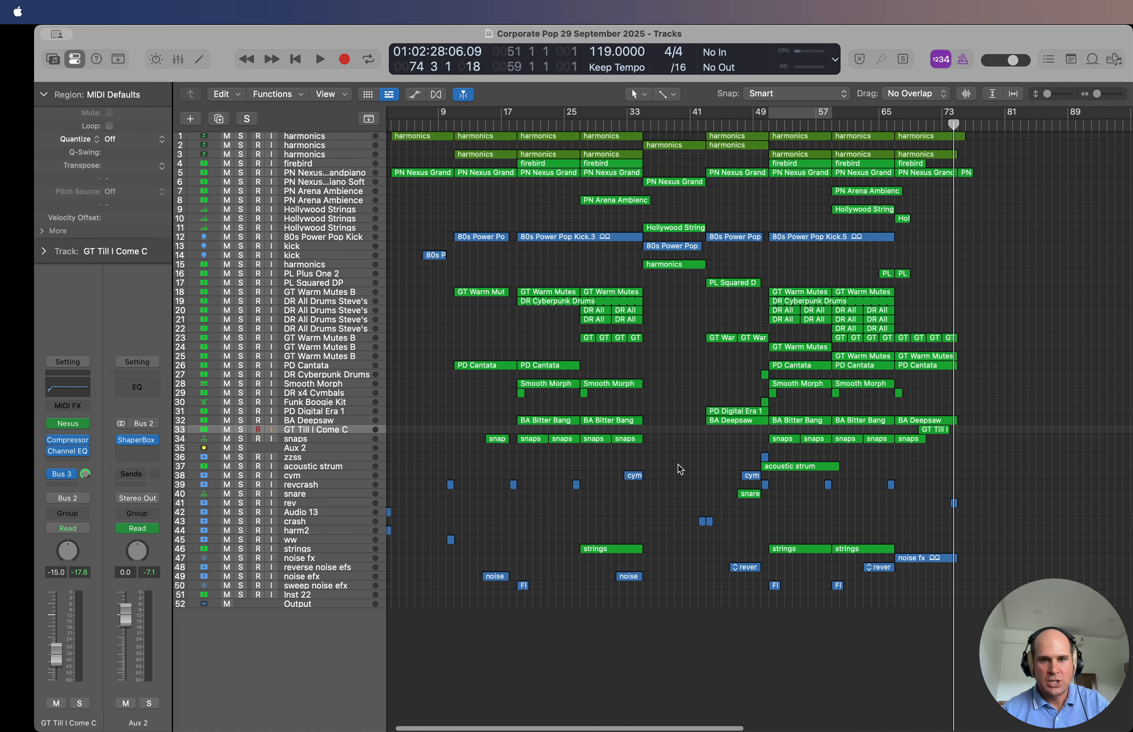
scroll(667, 447, "left", 2)
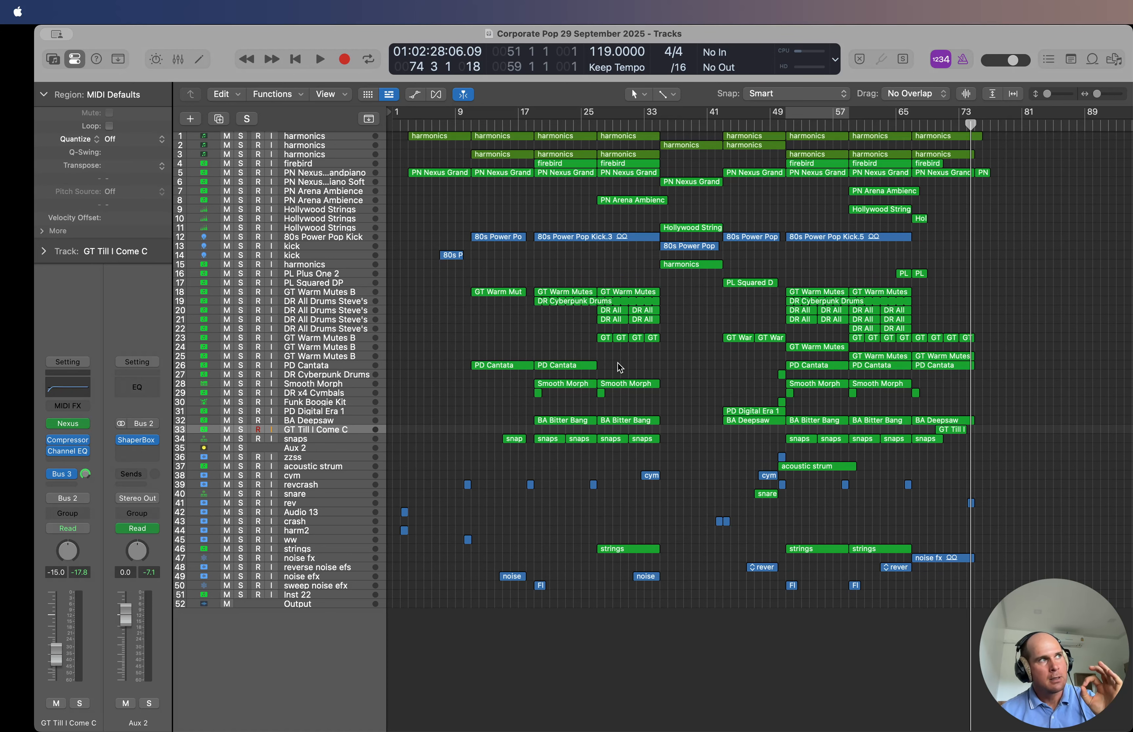
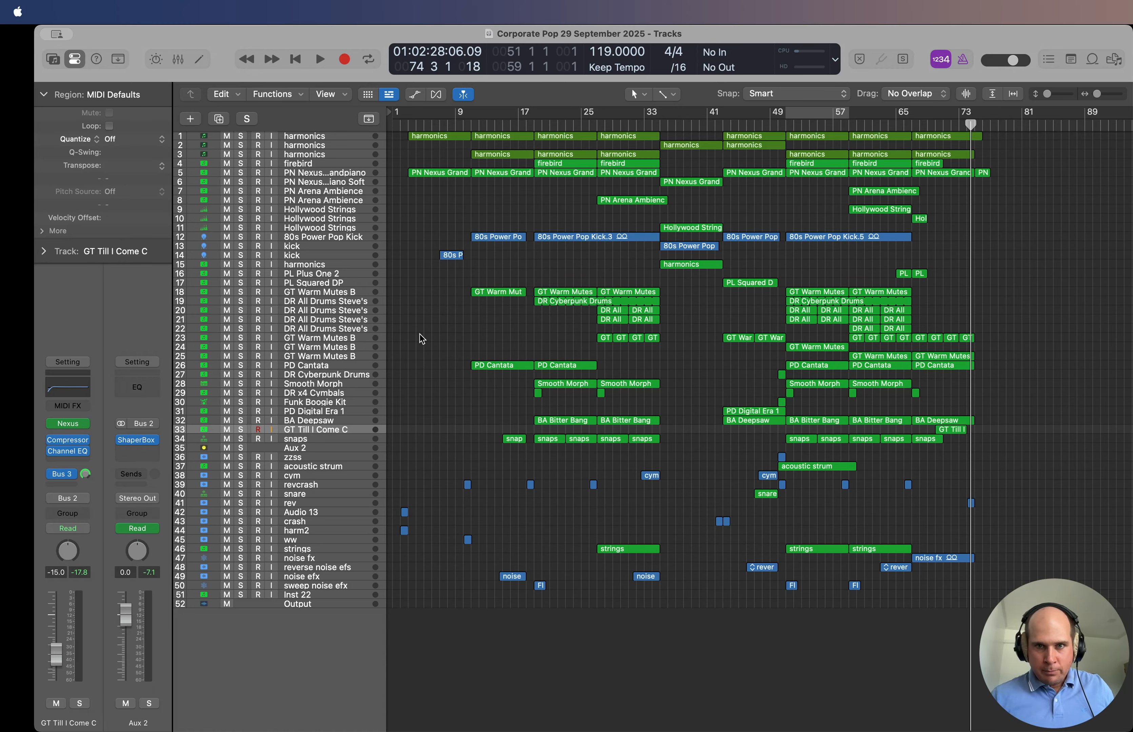
left_click(315, 138)
left_click(421, 255)
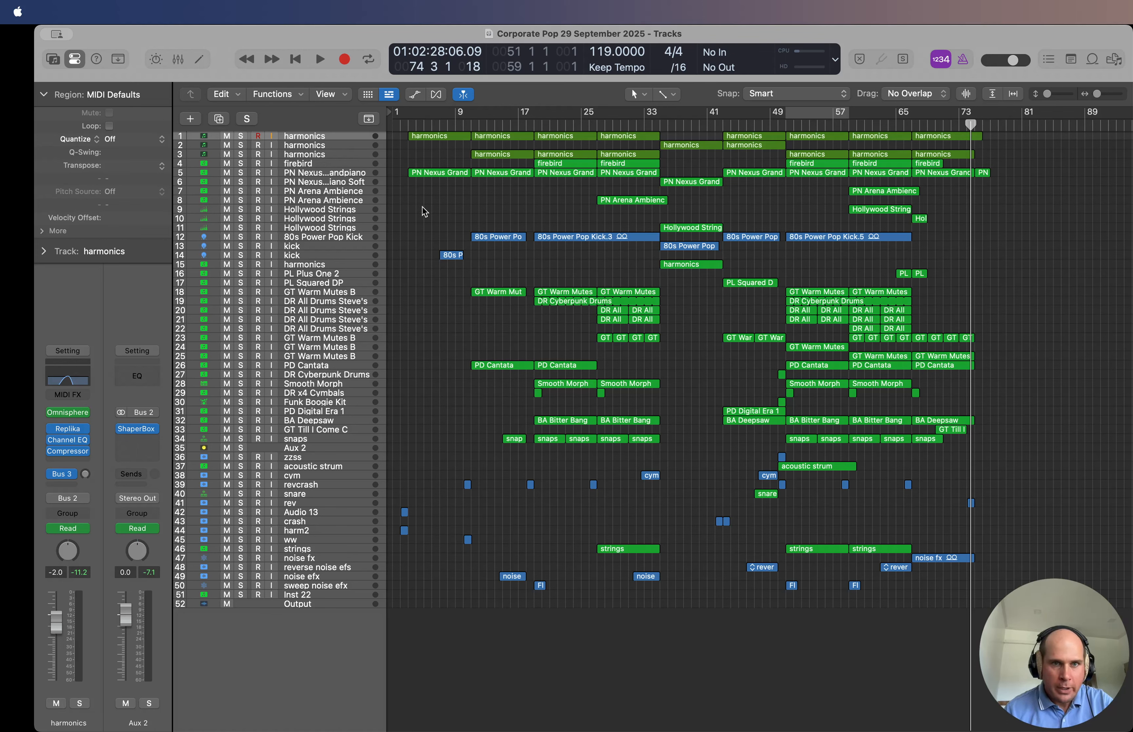
Step: Play harmonics track 1 in solo from bar 3, examine its Channel EQ curve, and close the EQ with playback stopped
left_click(407, 126)
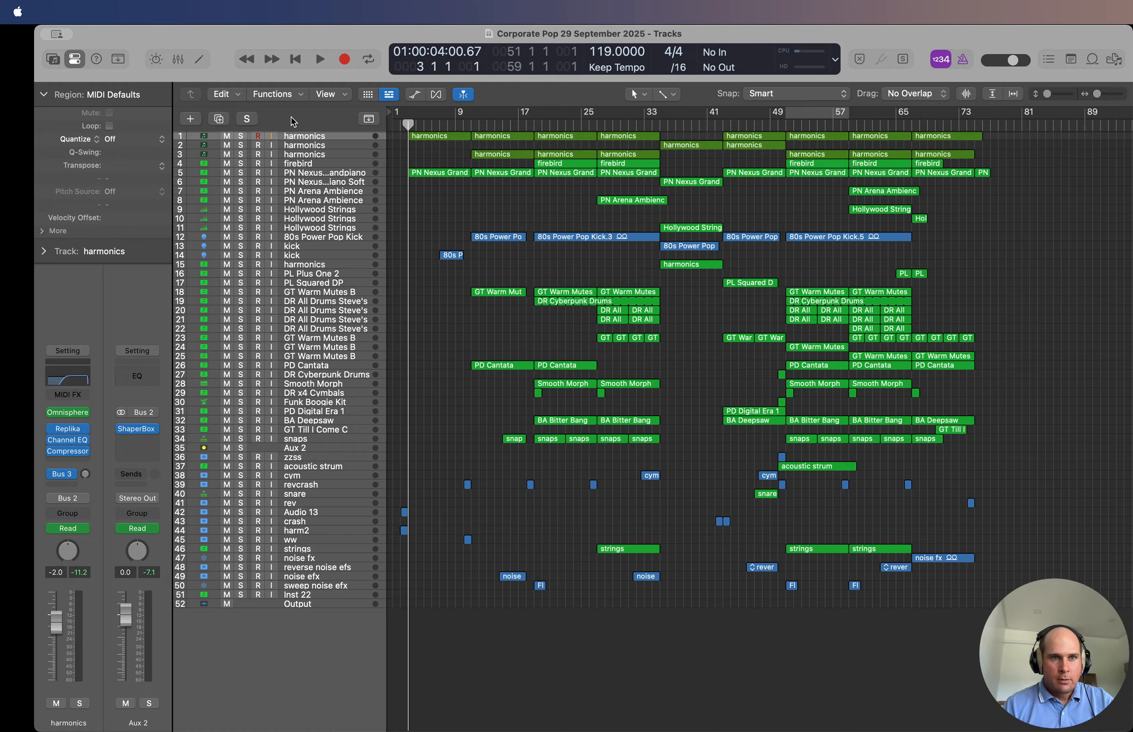
left_click(241, 136)
key("space")
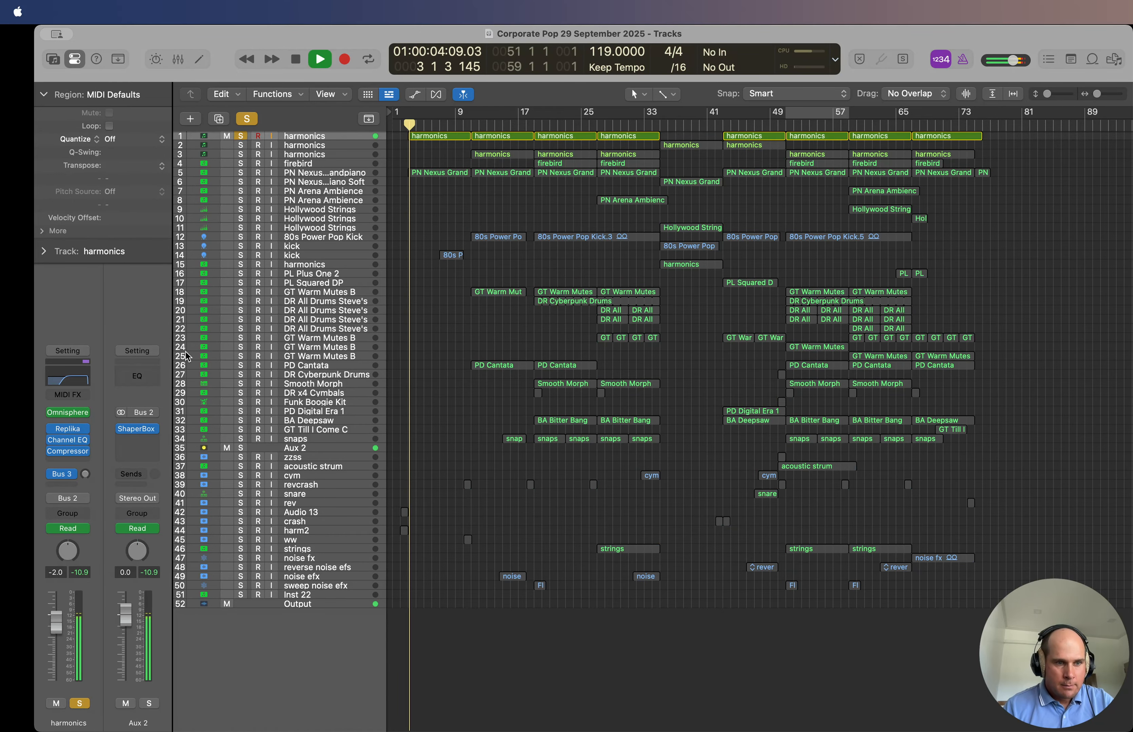
left_click(68, 441)
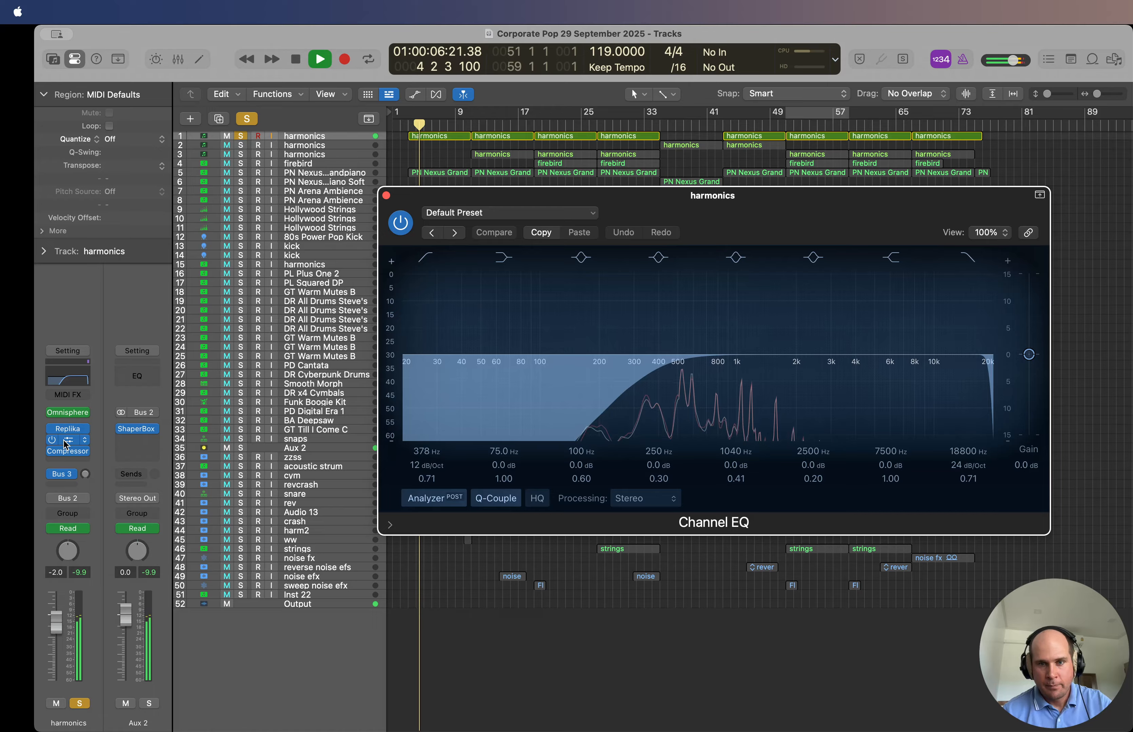
key("space")
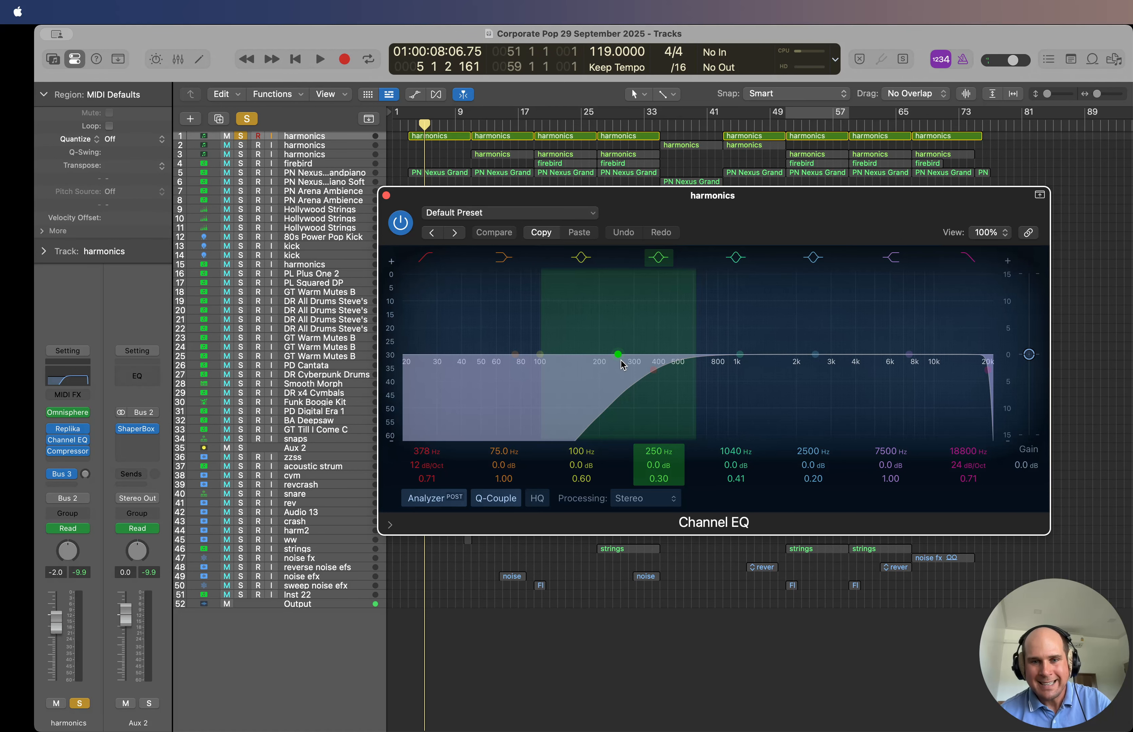
left_click(386, 196)
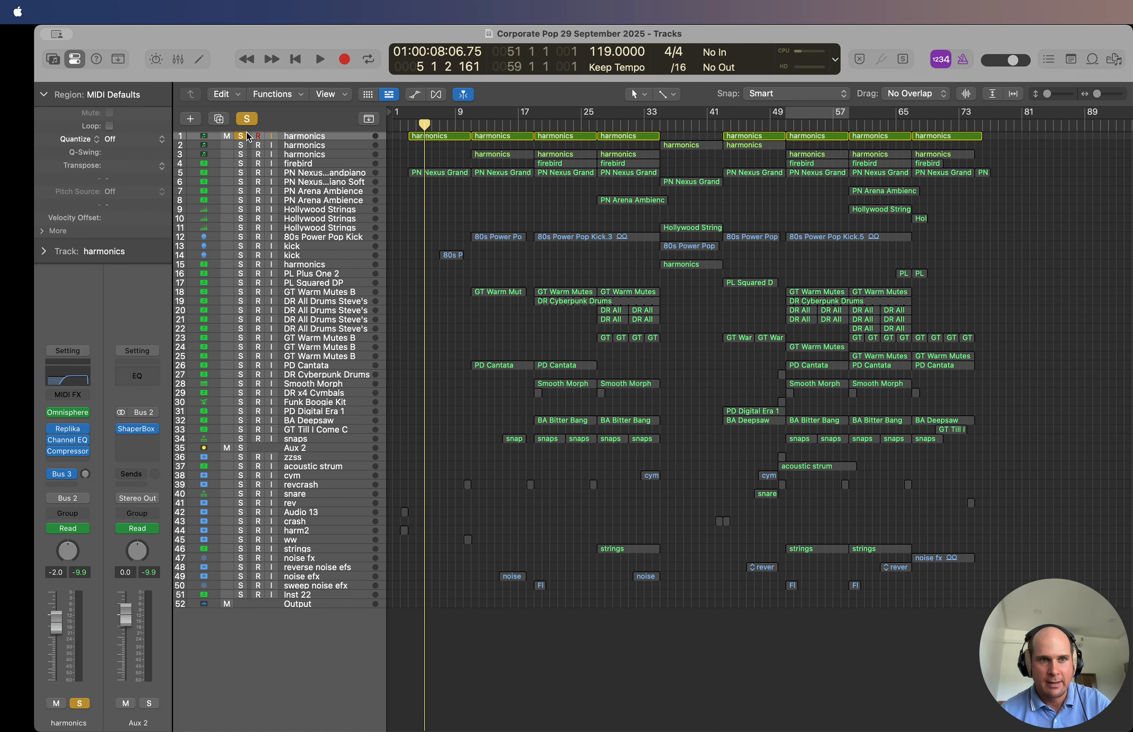
Step: Examine the Compressor on soloed harmonics track 1 while playing from bar 5, then stop, close it, and unsolo the track
left_click(241, 136)
left_click(241, 137)
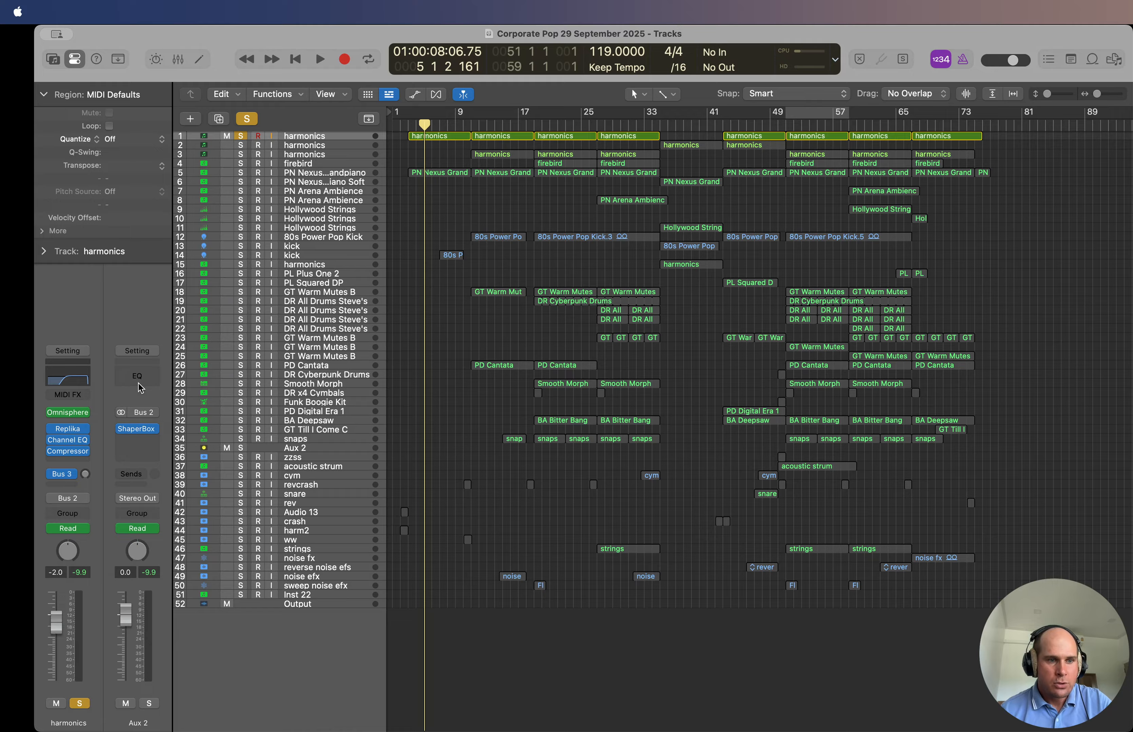
left_click(69, 451)
key("space")
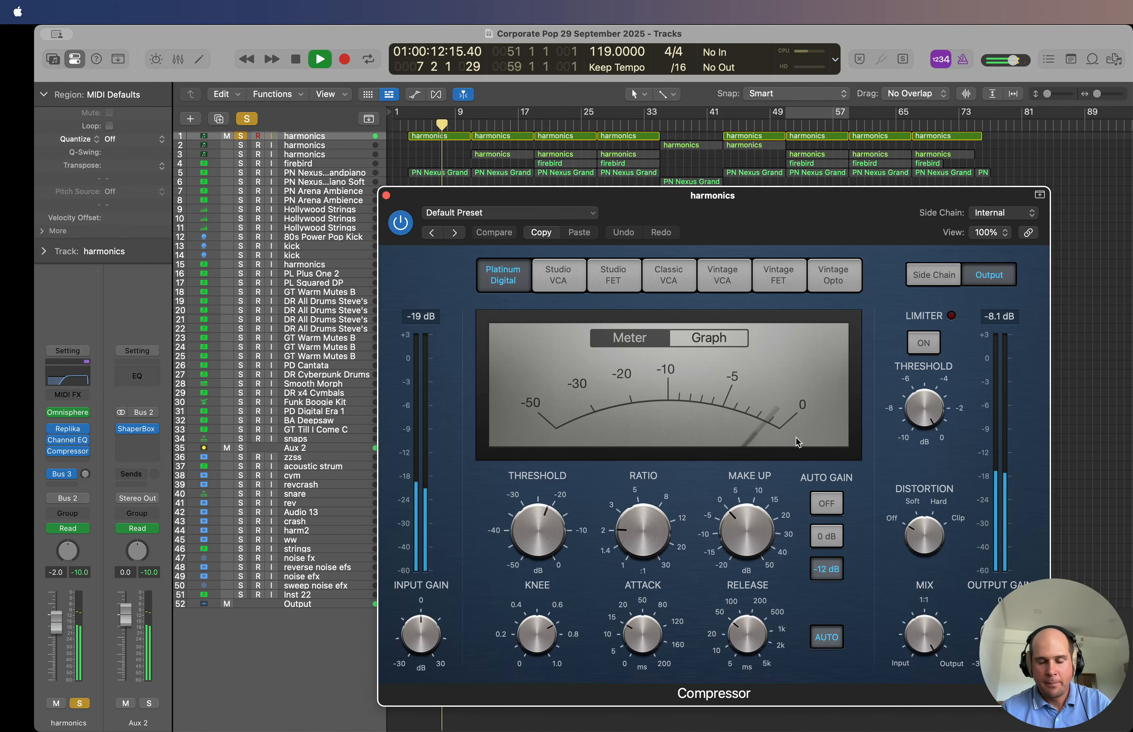
key("space")
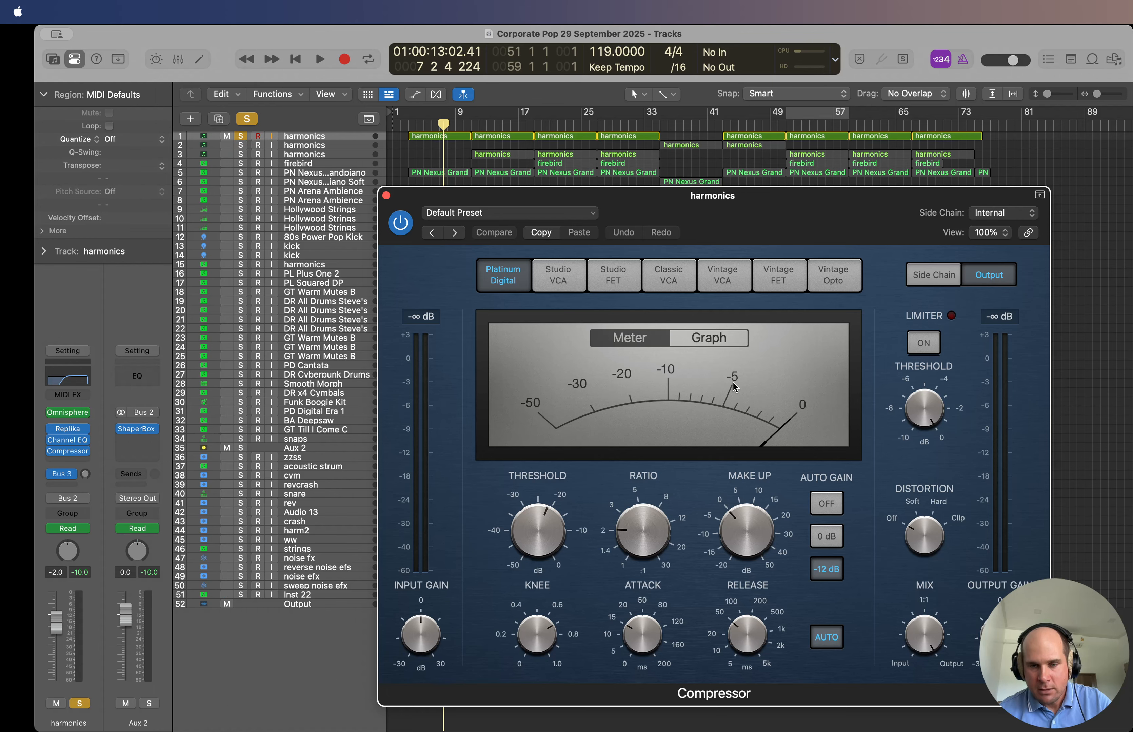
left_click(386, 196)
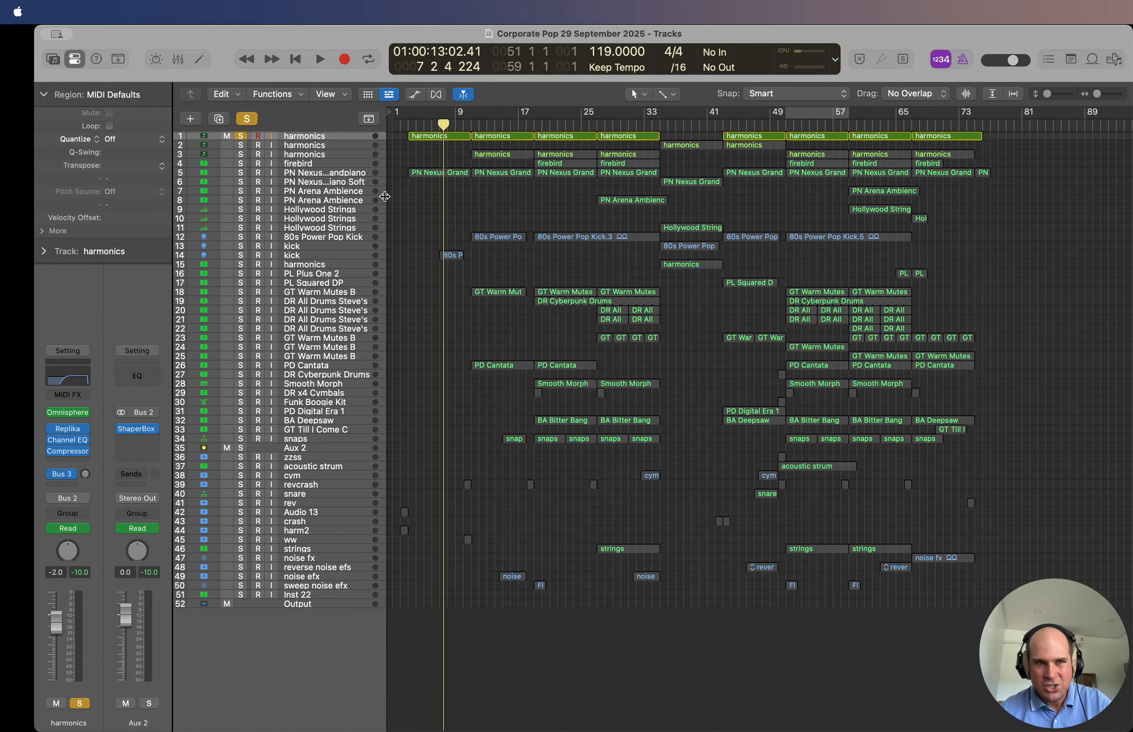
left_click(244, 136)
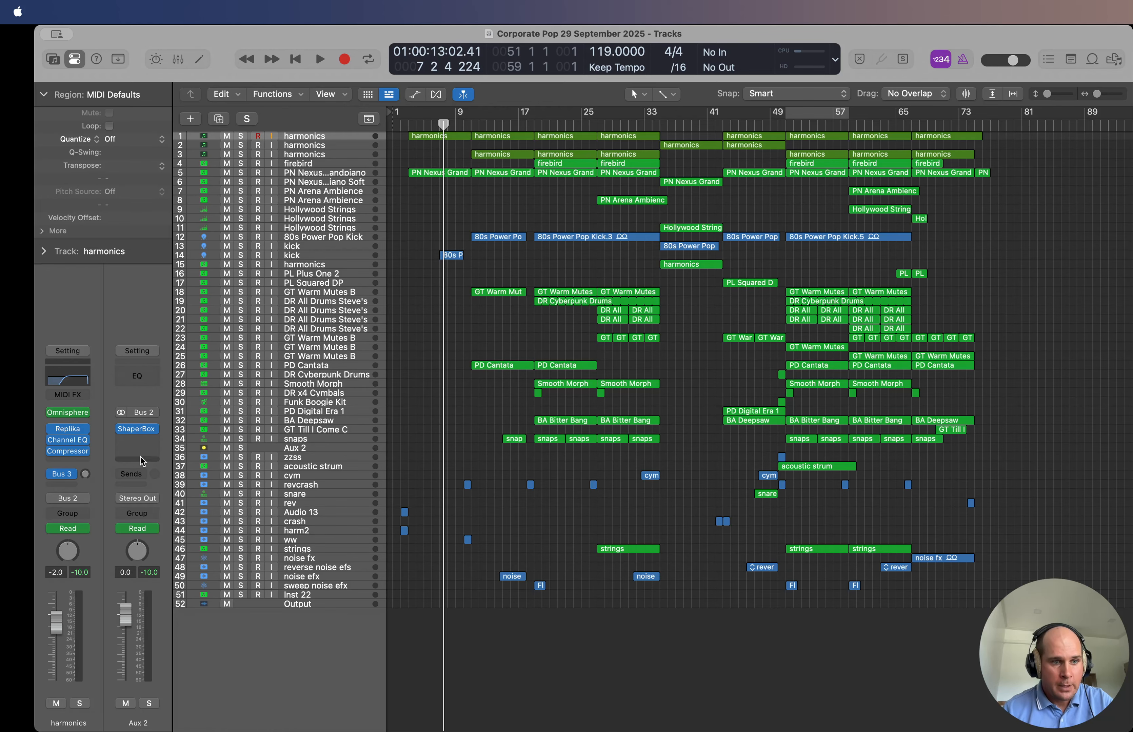
Step: Open the Omnisphere instrument on harmonics track 1, examine its Jazz Guitar Fingers Harmonics patch in full view, and close it
left_click(69, 413)
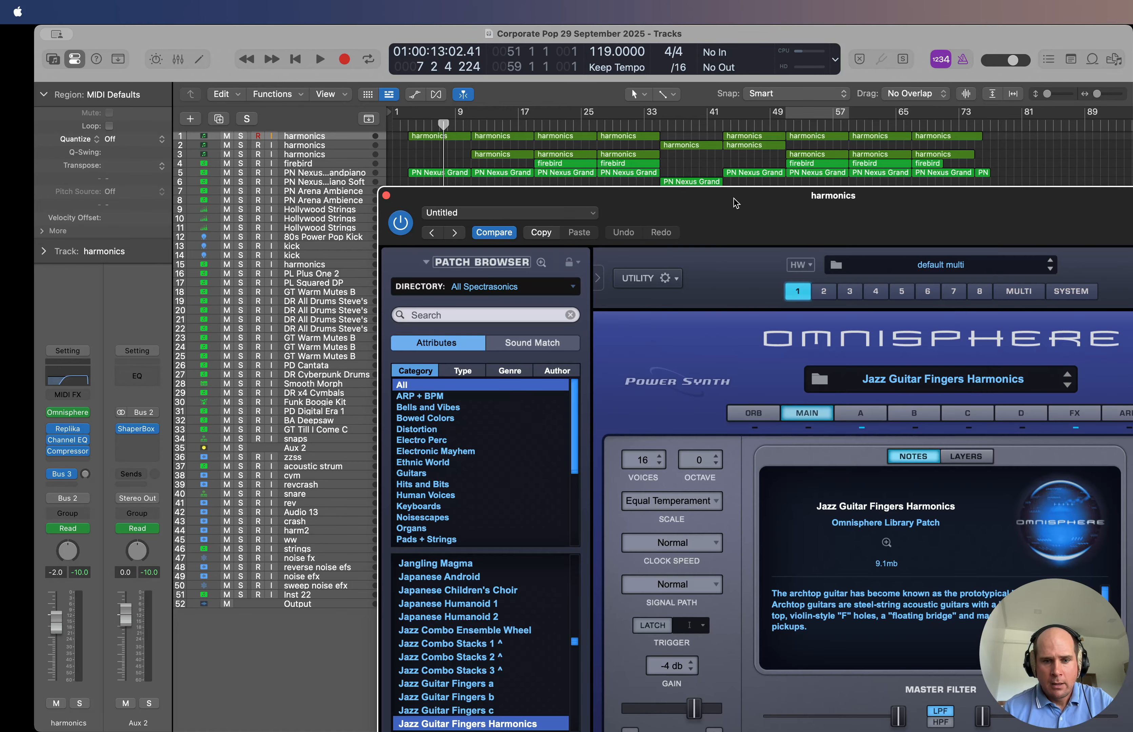
left_click_drag(735, 193, 430, 74)
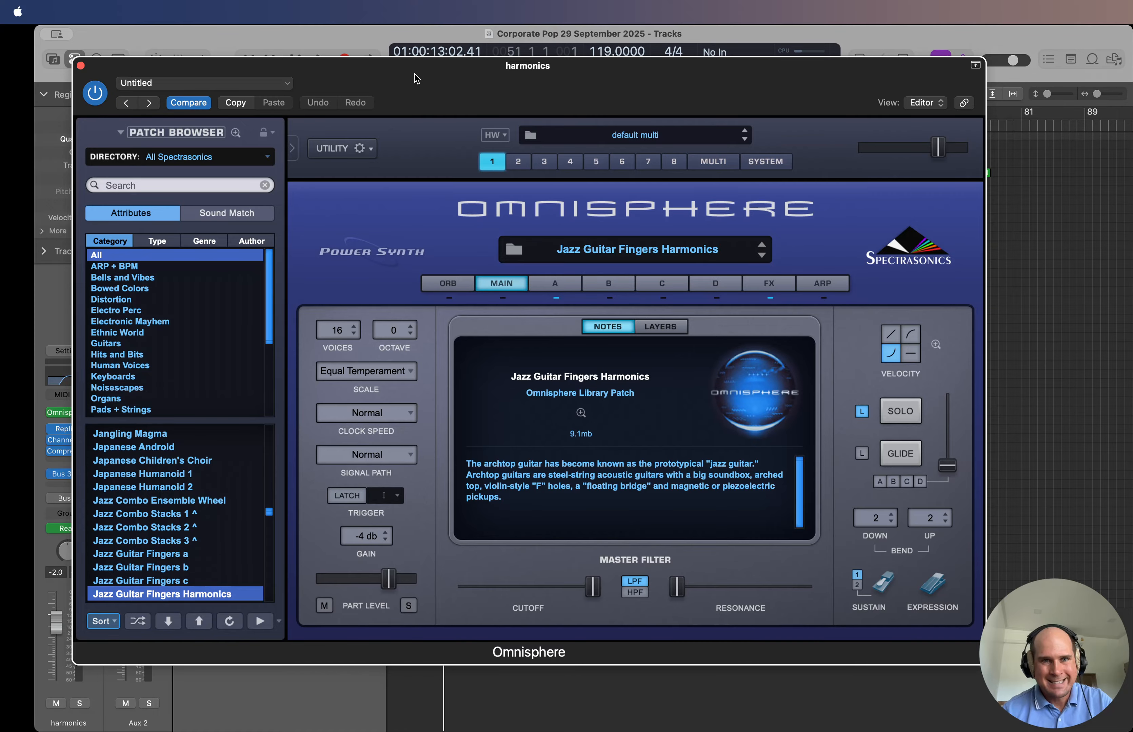
left_click_drag(415, 74, 535, 74)
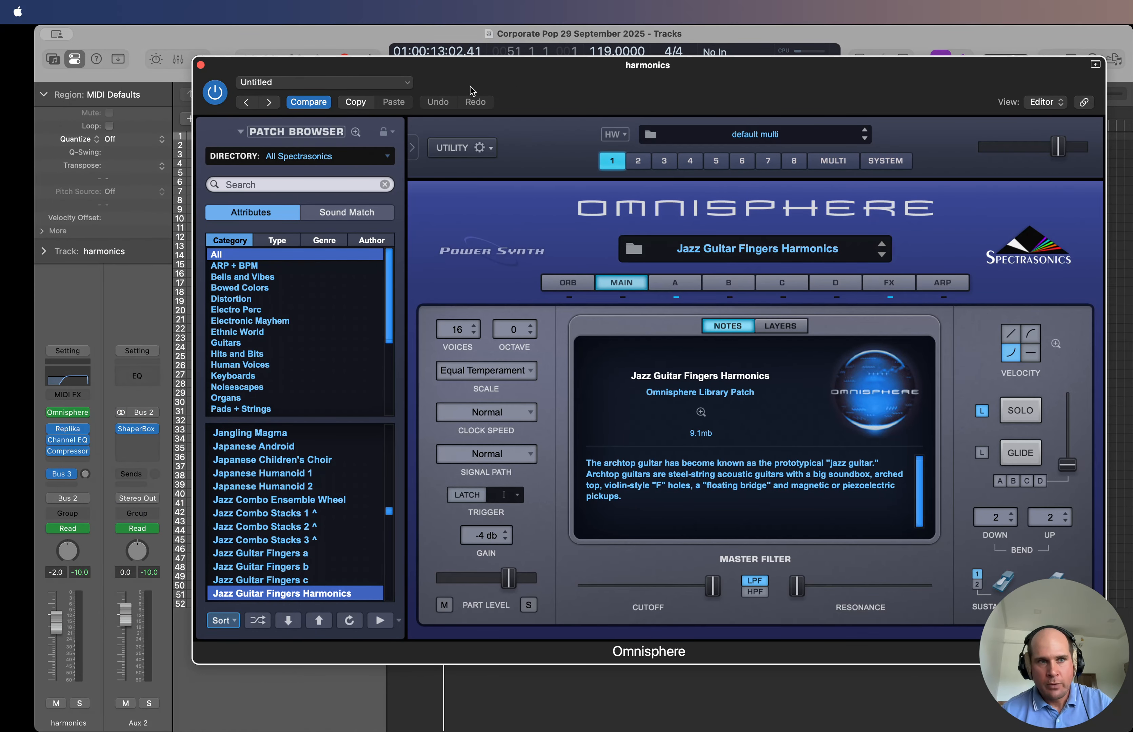
left_click(200, 64)
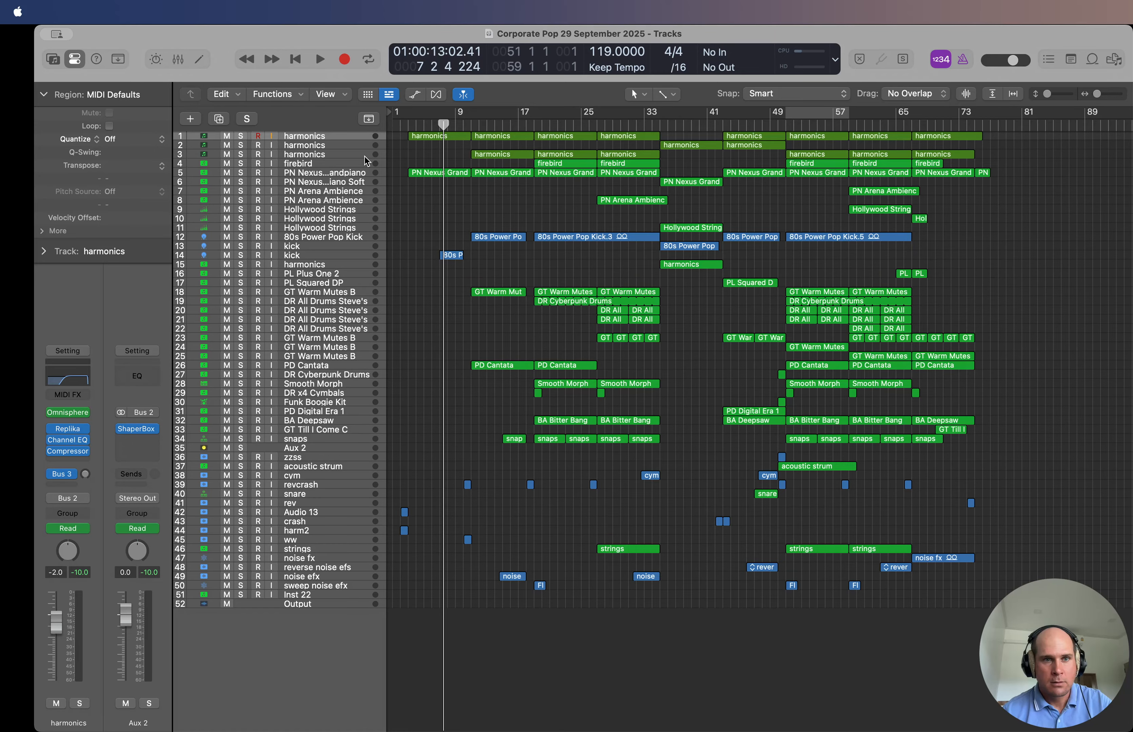
Step: Select firebird track 4, place the playhead at bar 19, and solo the track
left_click(326, 147)
left_click(325, 156)
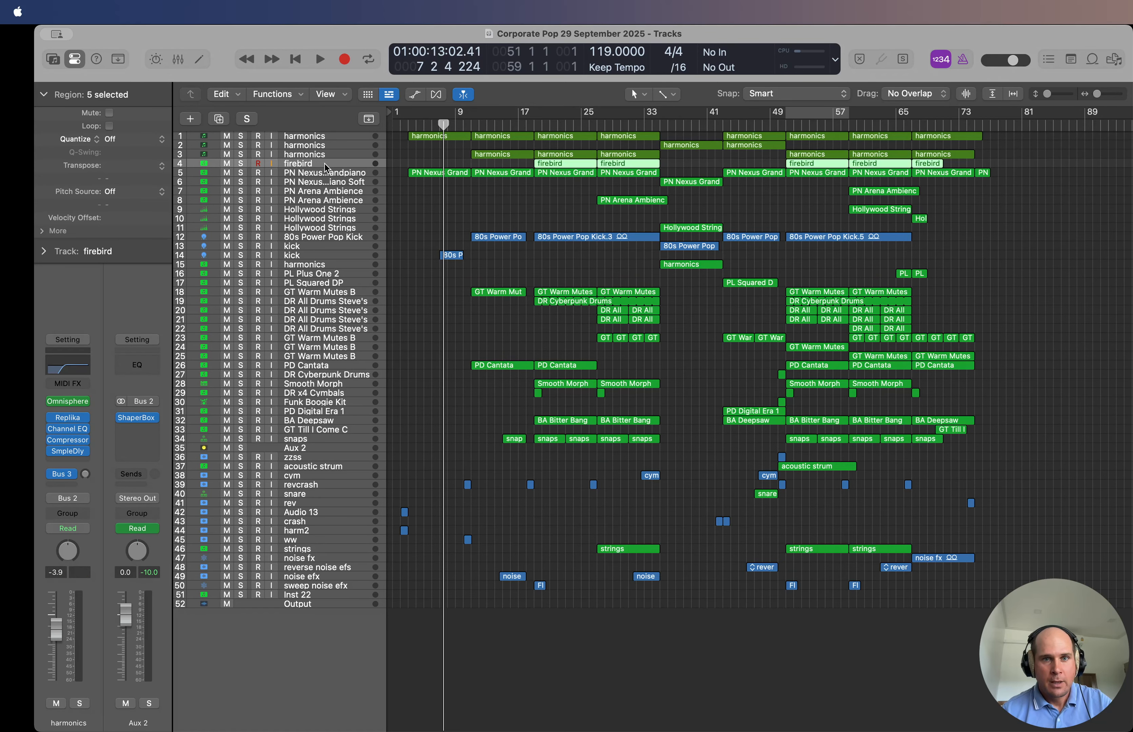
left_click(327, 162)
left_click(535, 124)
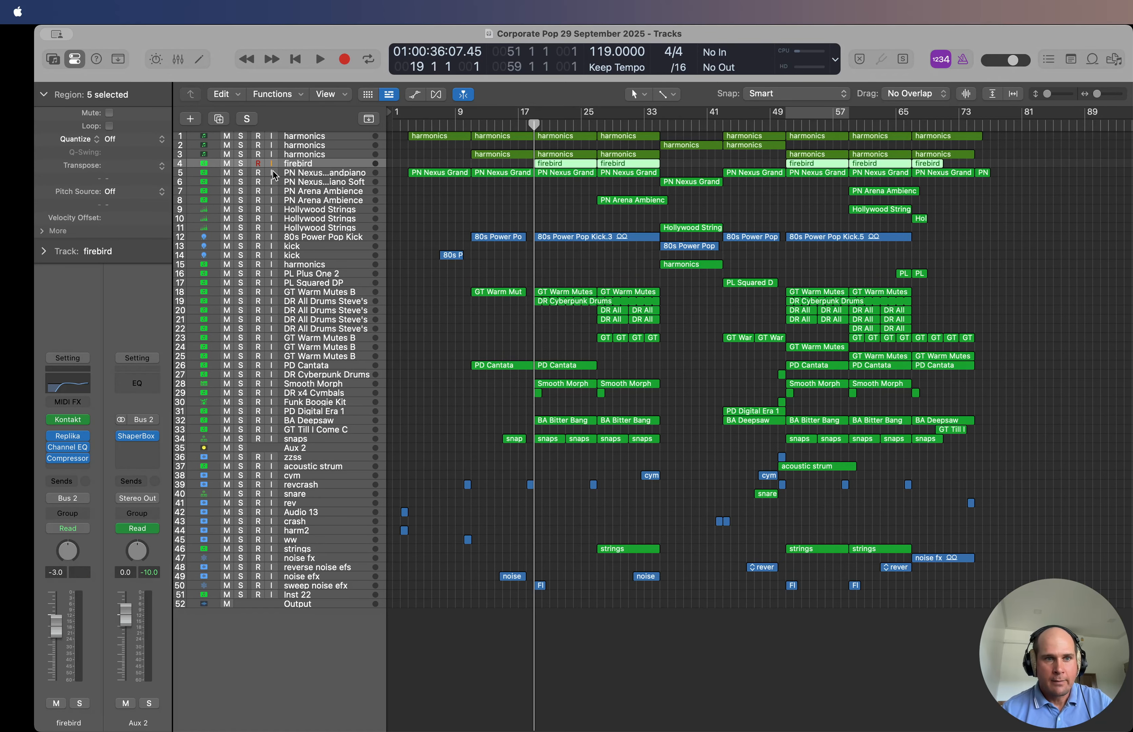
left_click(241, 164)
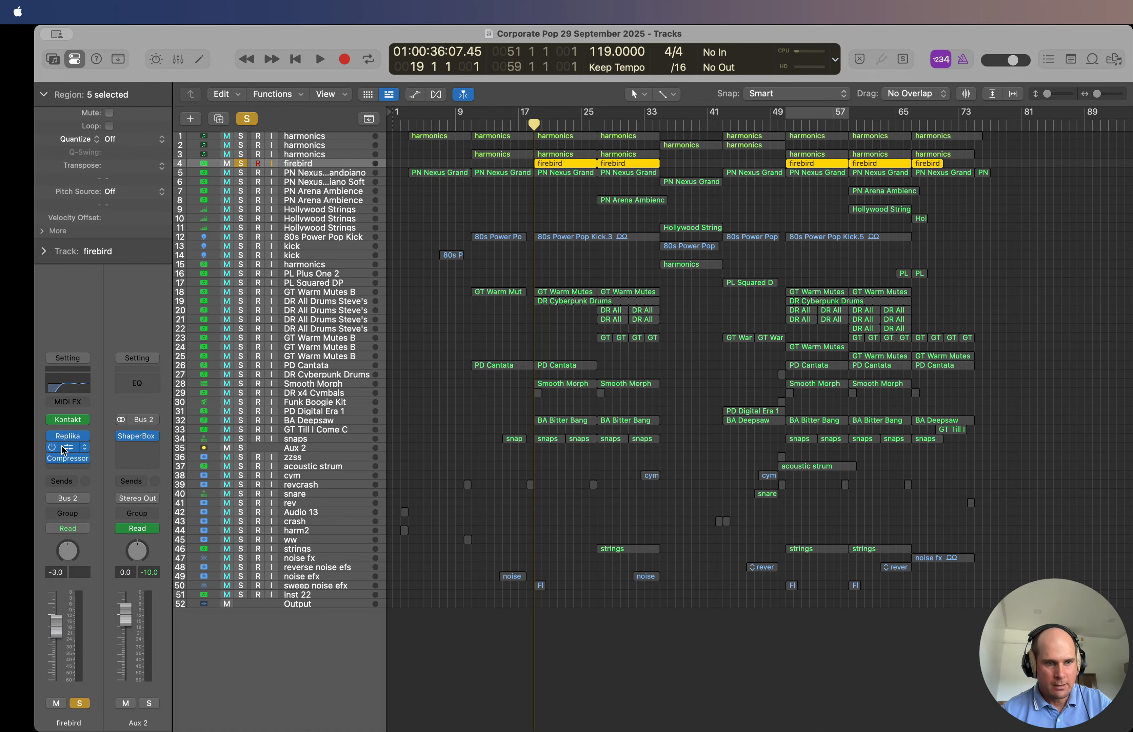
Step: Bypass and re-enable firebird's Channel EQ, open it, and examine its curve during a short playback from bar 19
left_click(53, 447)
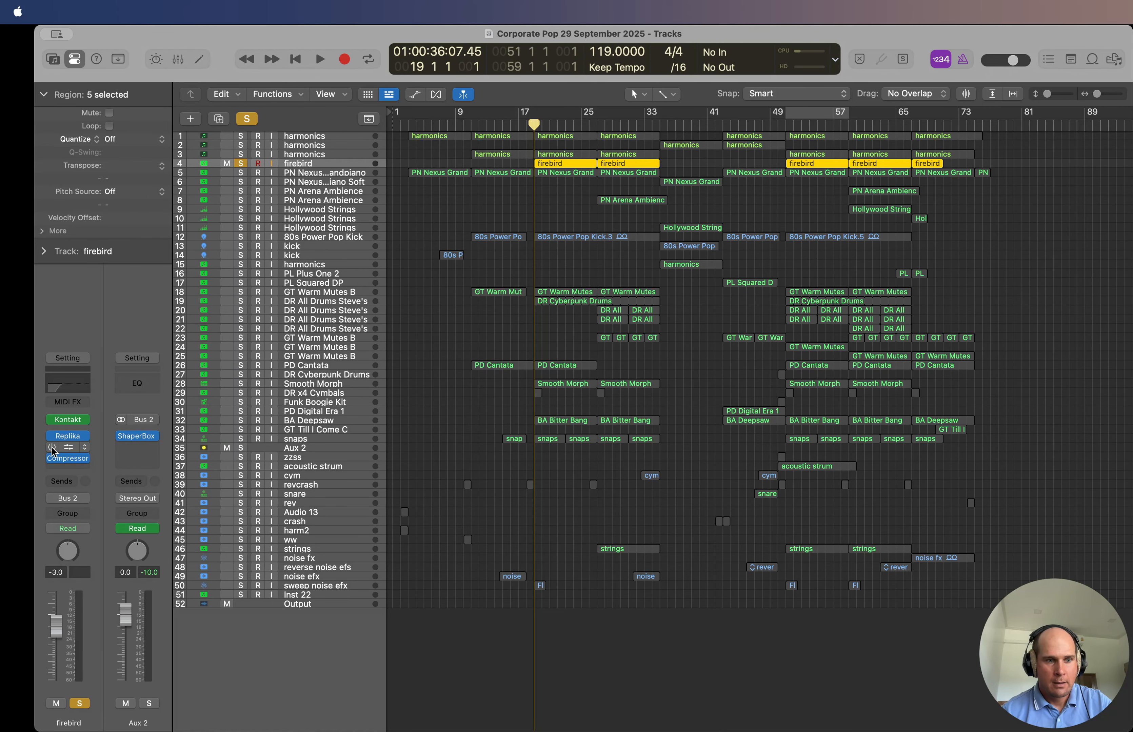
left_click(52, 447)
left_click(68, 448)
key("space")
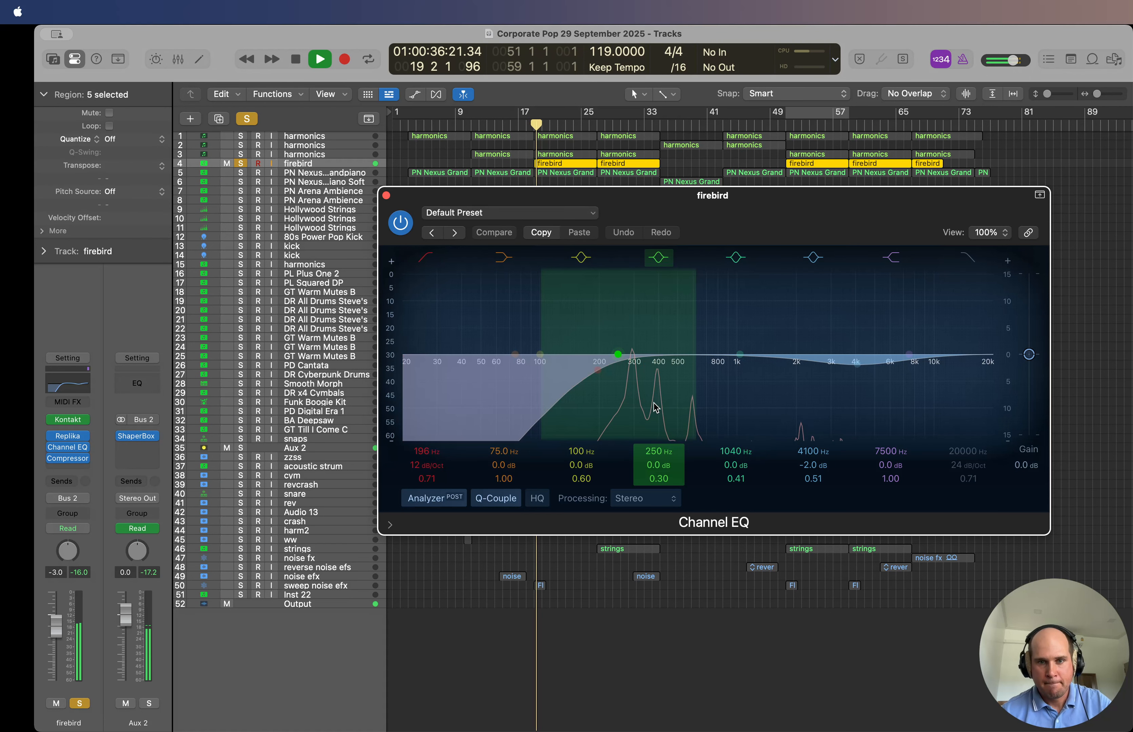
key("space")
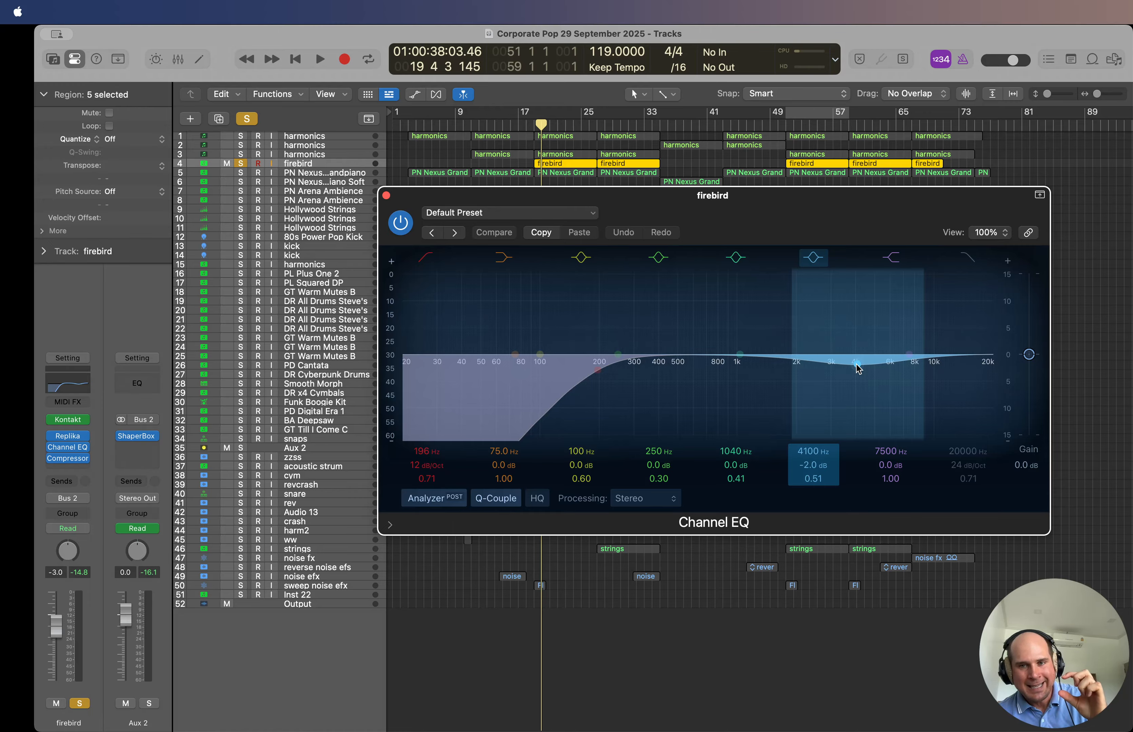
Step: Adjust firebird's upper-mid Channel EQ bell to -2.2 dB at 4160 Hz and play the soloed track with the new setting
mouse_move(857, 366)
left_mouse_down()
mouse_move(865, 424)
mouse_move(860, 371)
left_mouse_up()
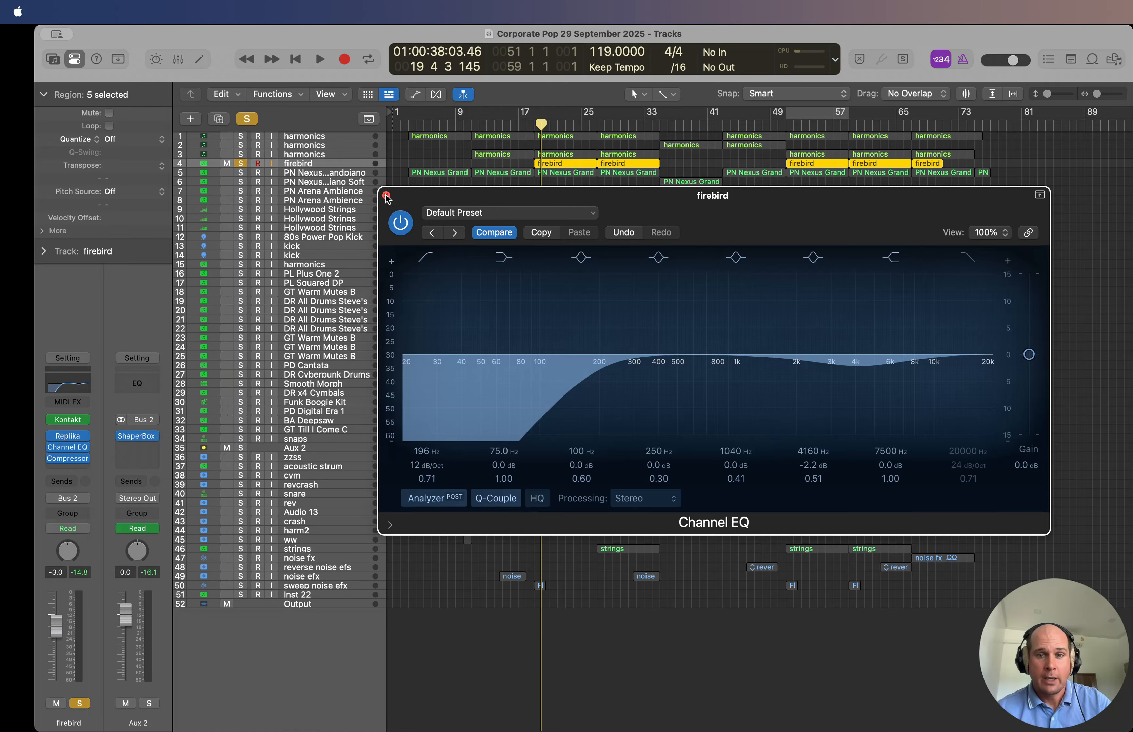
key("space")
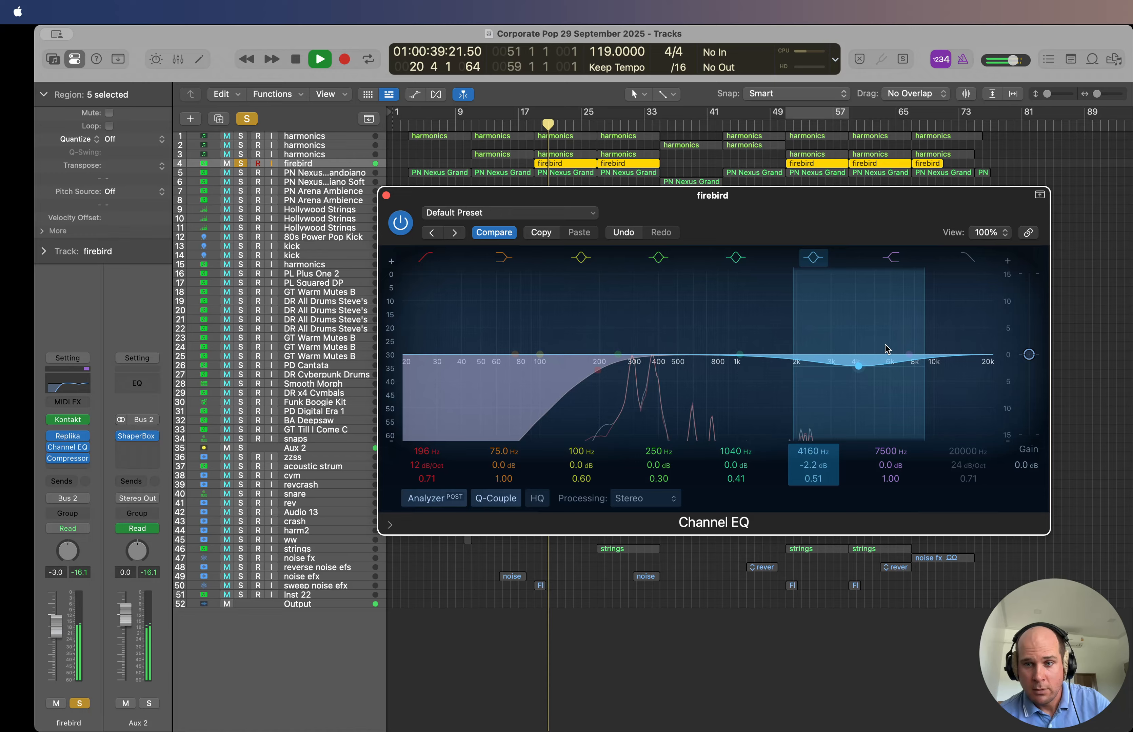
Step: Examine firebird's Compressor gain reduction during two short playbacks, then close the Compressor and the Channel EQ
left_click(68, 458)
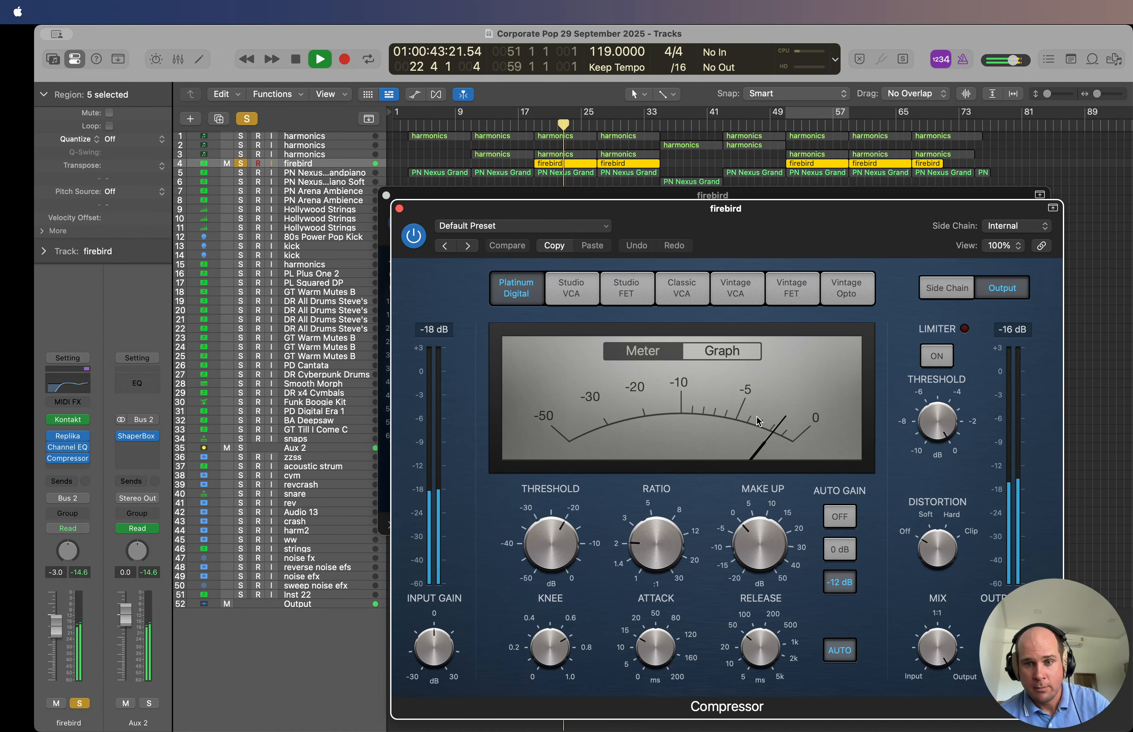
key("space")
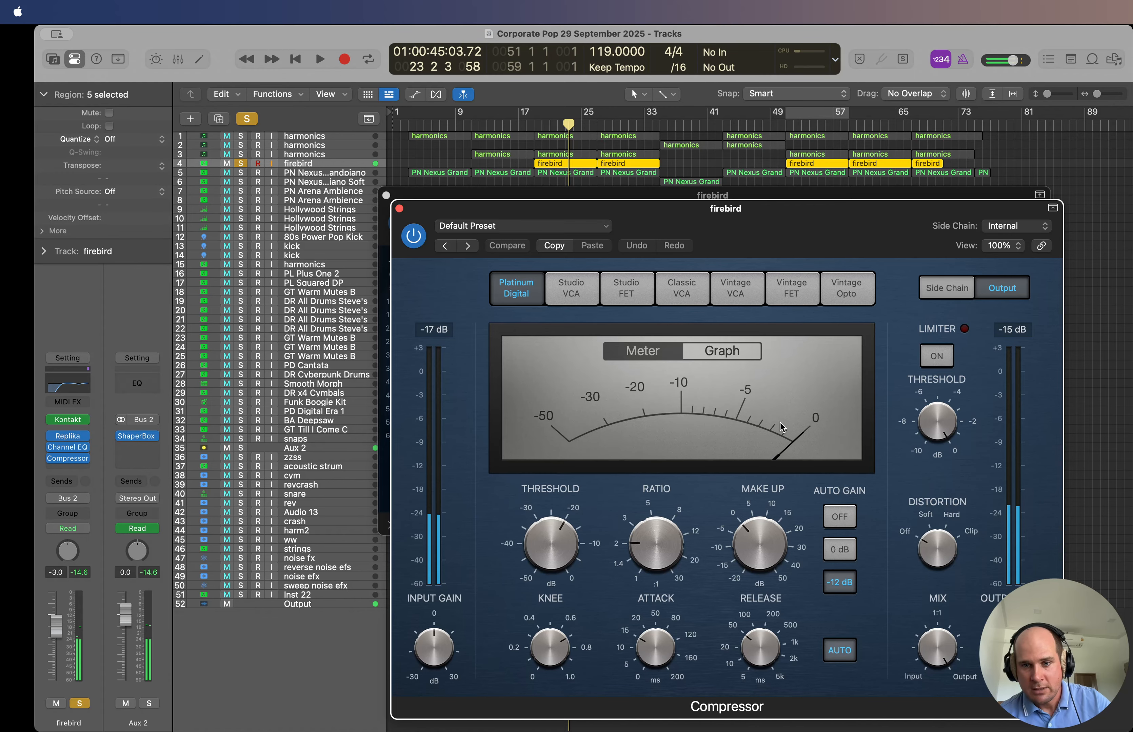
key("space")
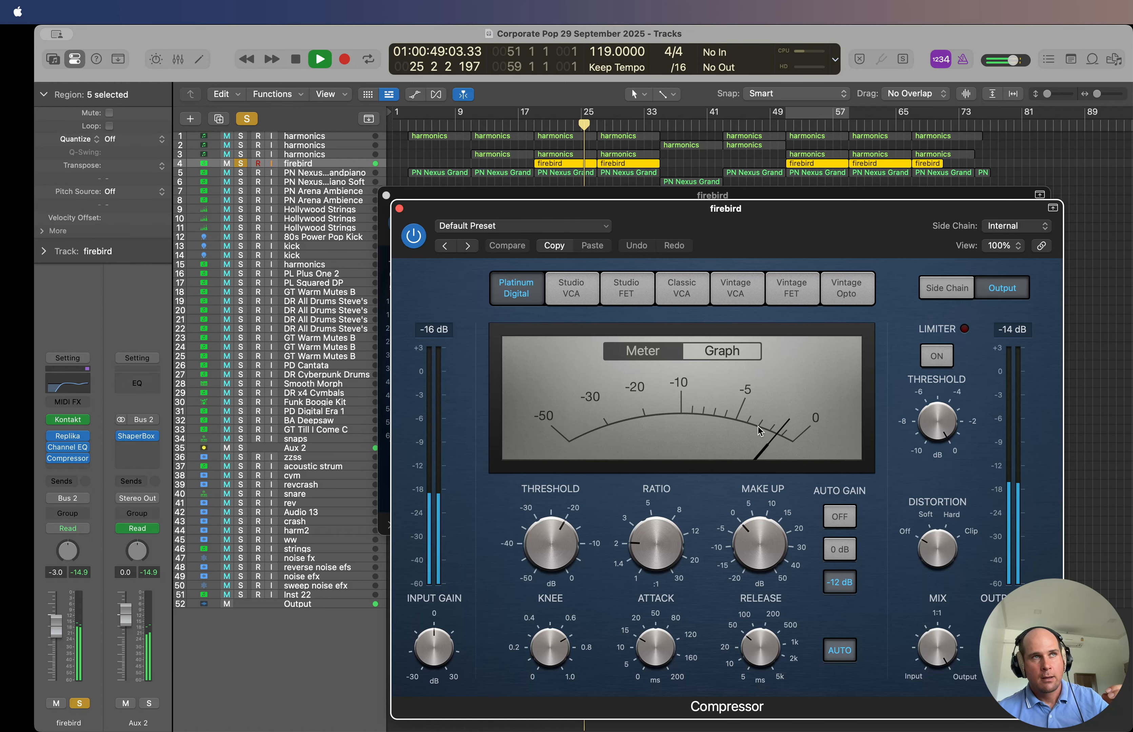
key("space")
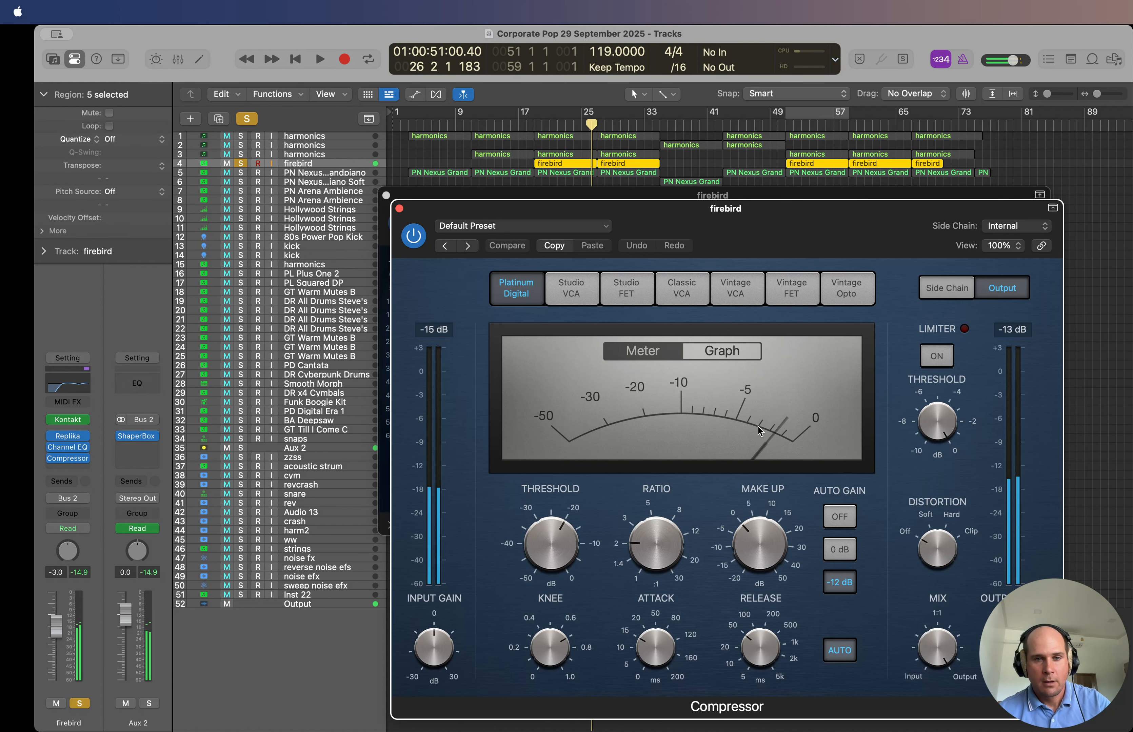
left_click(399, 208)
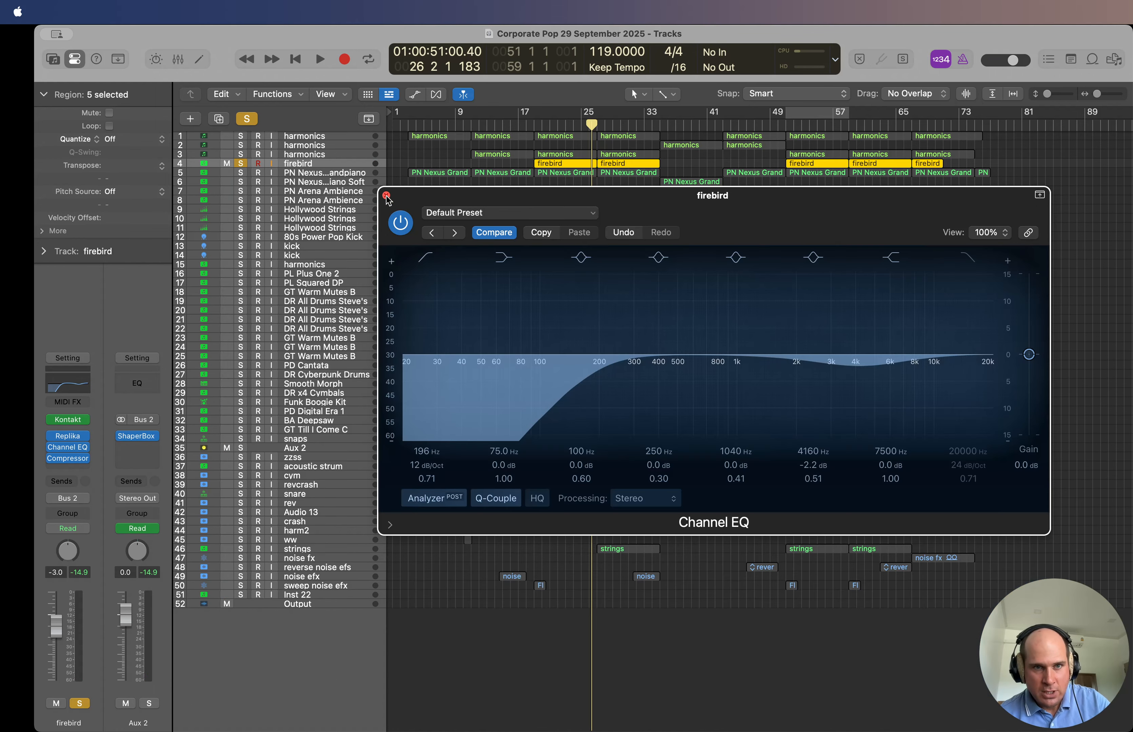
left_click(385, 195)
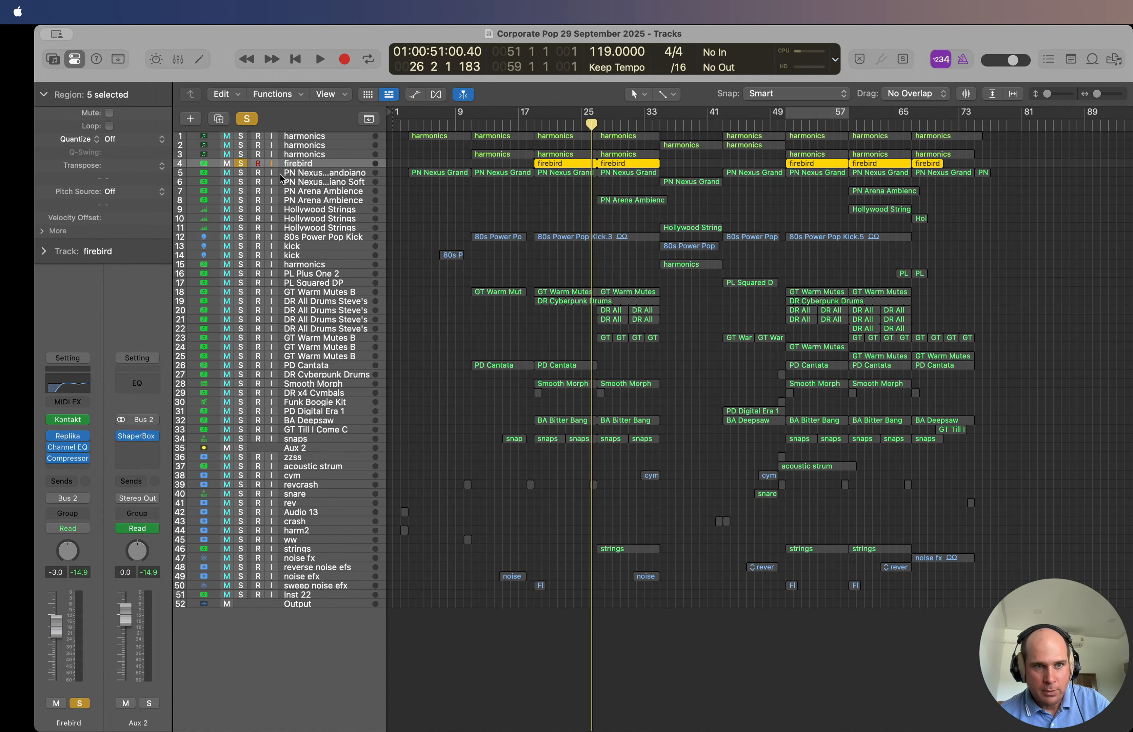
Step: Open firebird's Kontakt instrument, examine its Firebird PM mono patch, close it, and unsolo the track
left_click(69, 420)
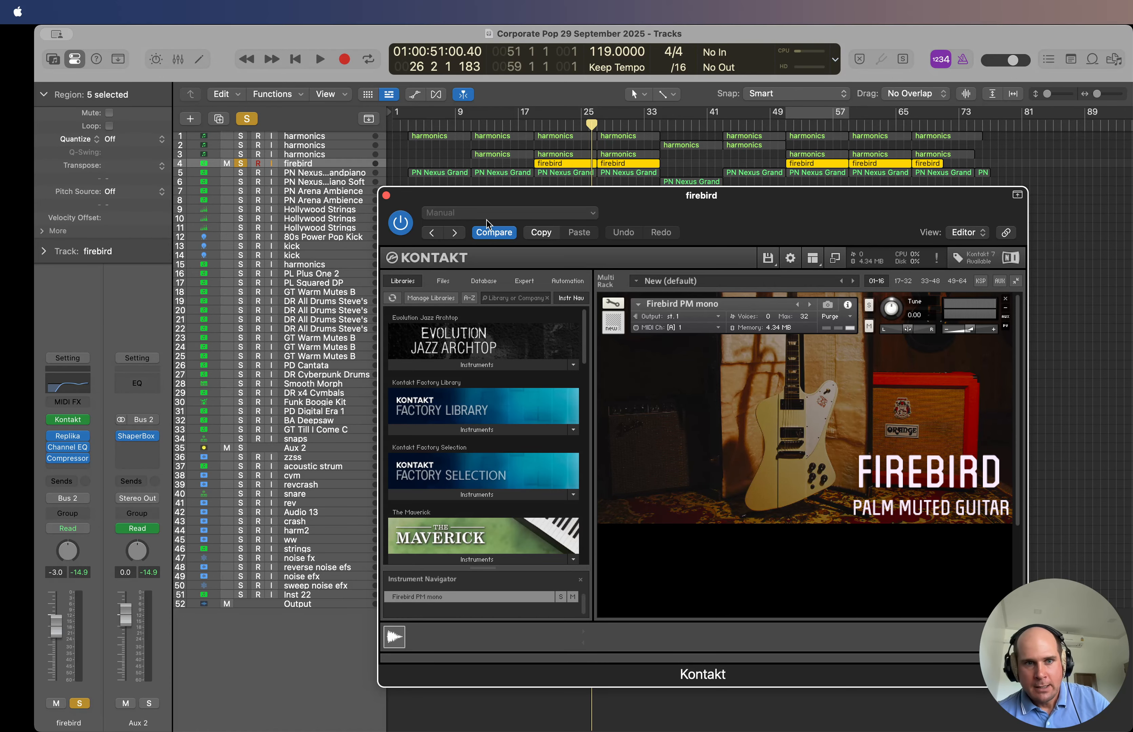
left_click(387, 195)
left_click(242, 164)
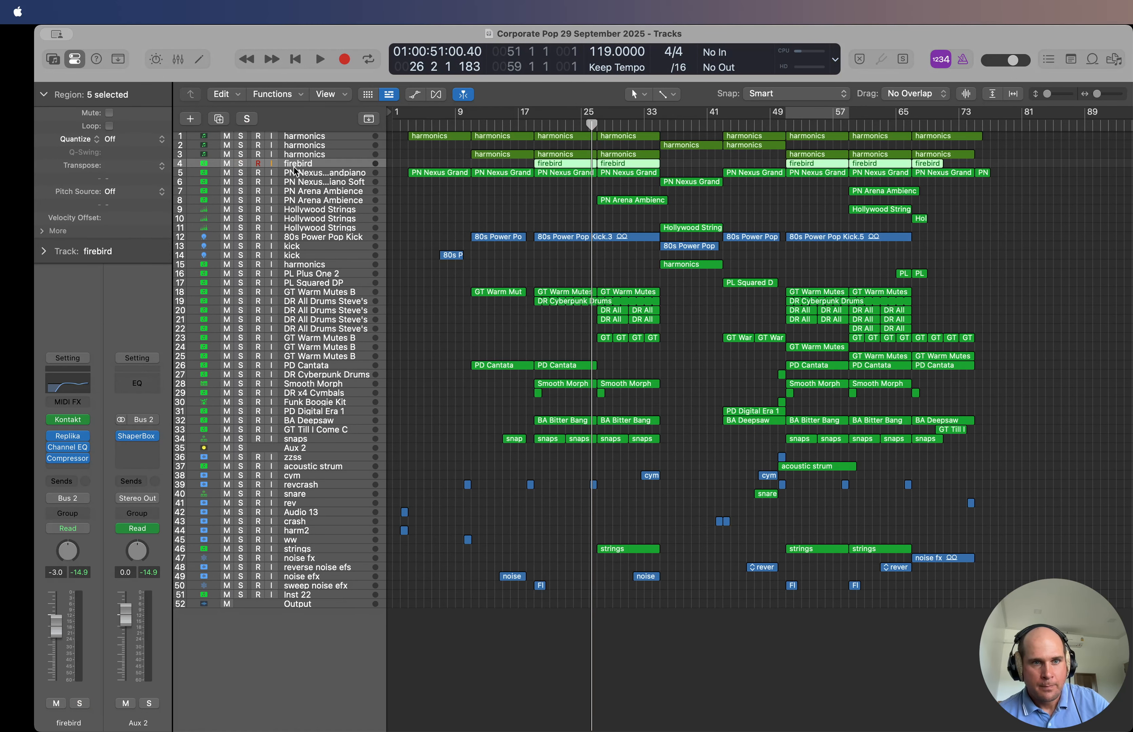
Step: Select PN Nexus Grandpiano track 5, solo it, play it briefly from bar 3, and open its Nexus instrument
left_click(295, 172)
key("Return")
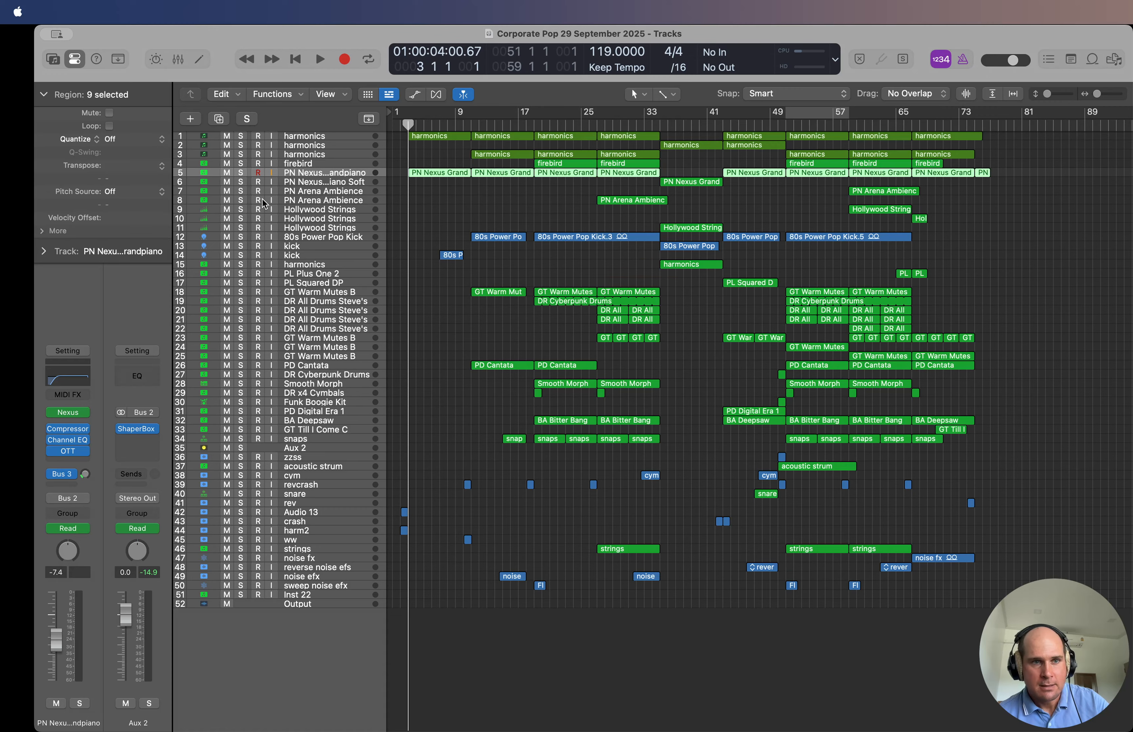
left_click(242, 173)
key("space")
left_click(69, 413)
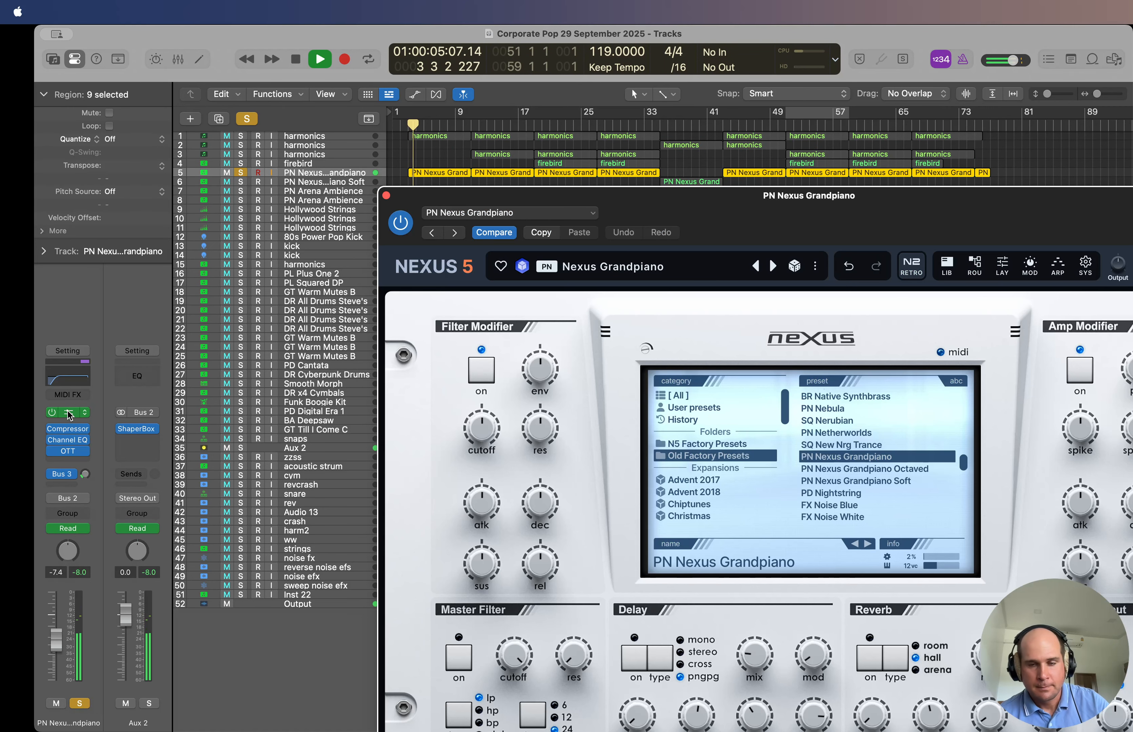
key("space")
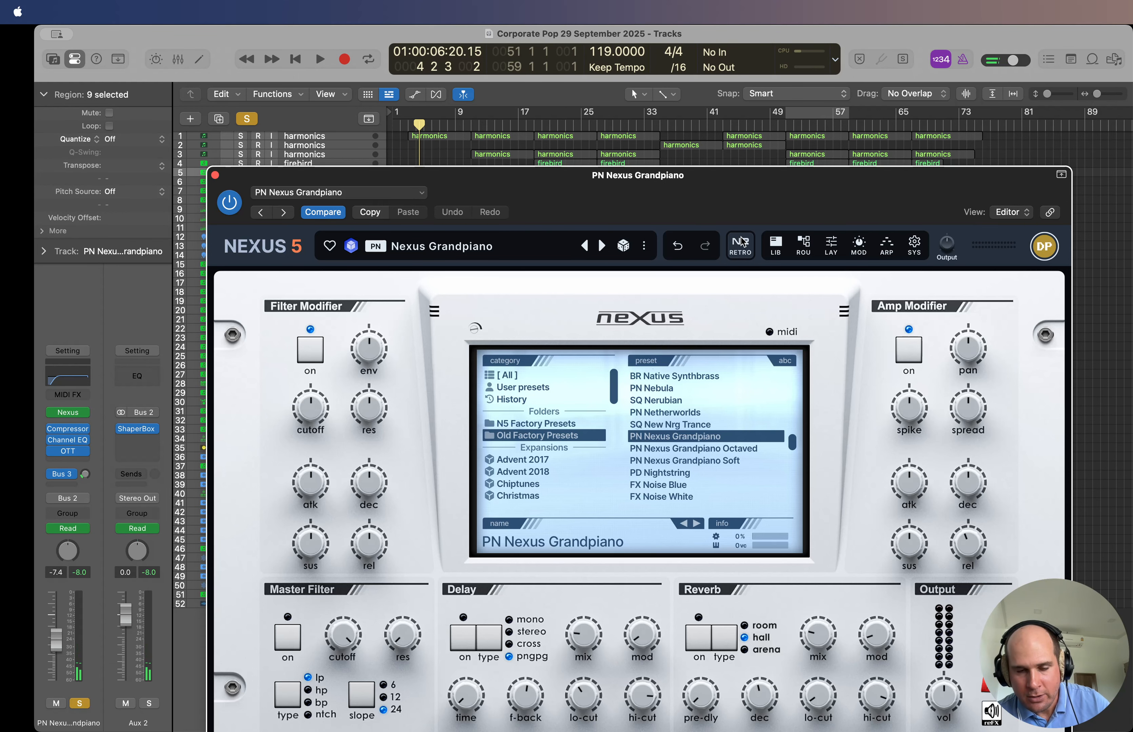
Step: Examine the Nexus Grandpiano preset in the library view, including its Modifiers, return to the retro view, and close Nexus
left_click_drag(711, 181, 693, 79)
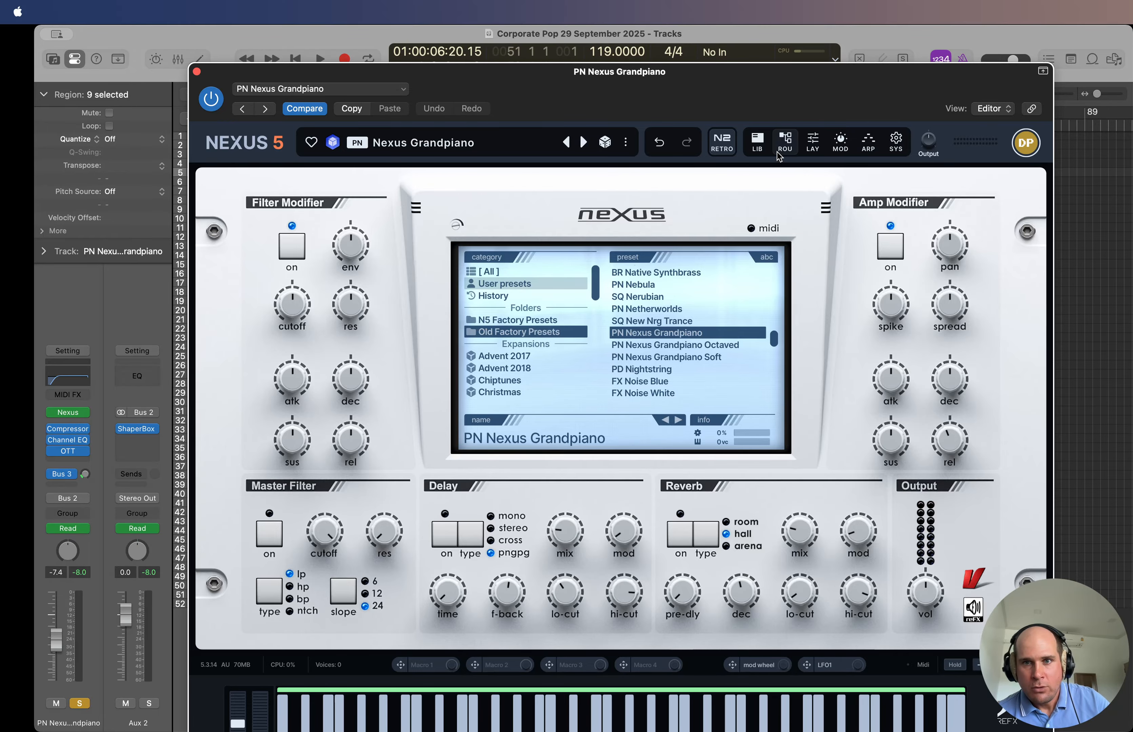
left_click(757, 143)
left_click_drag(664, 72, 664, 58)
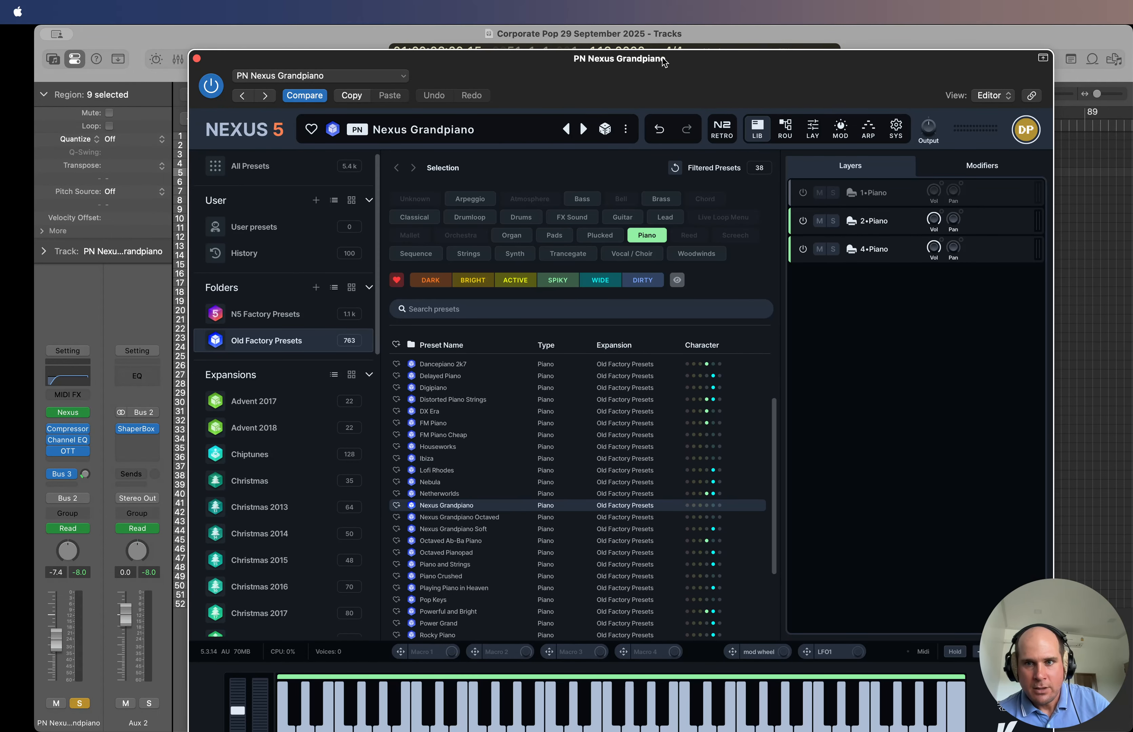
left_click(977, 163)
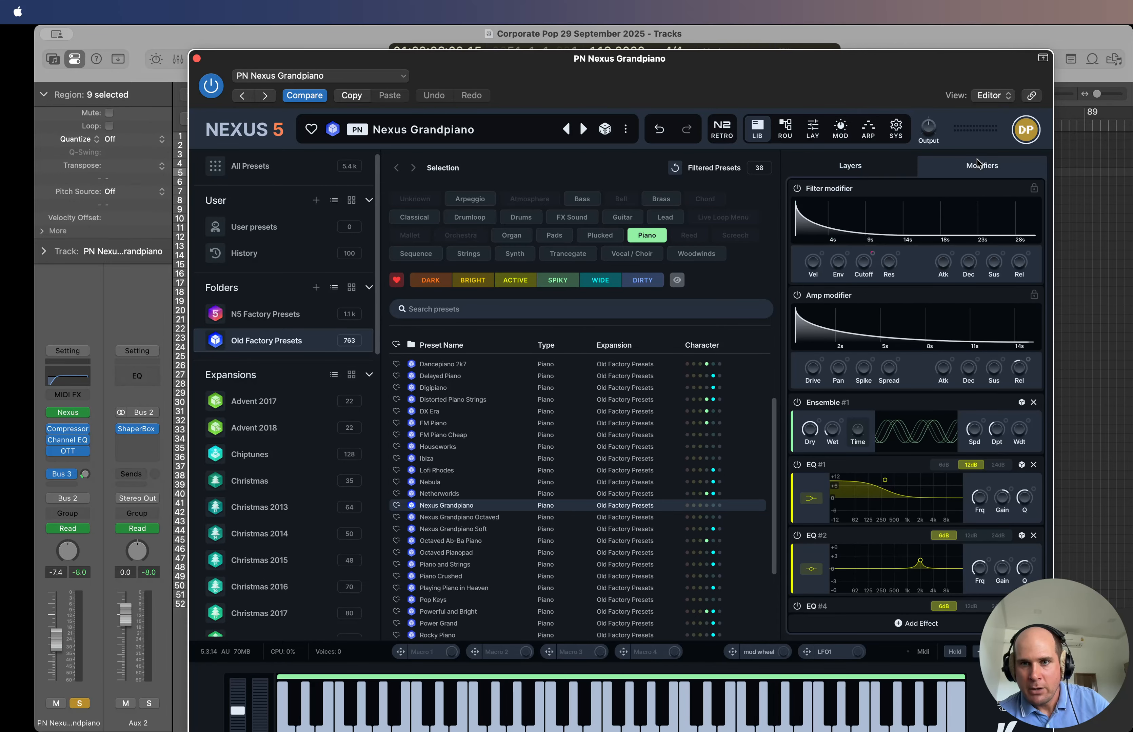
mouse_move(868, 269)
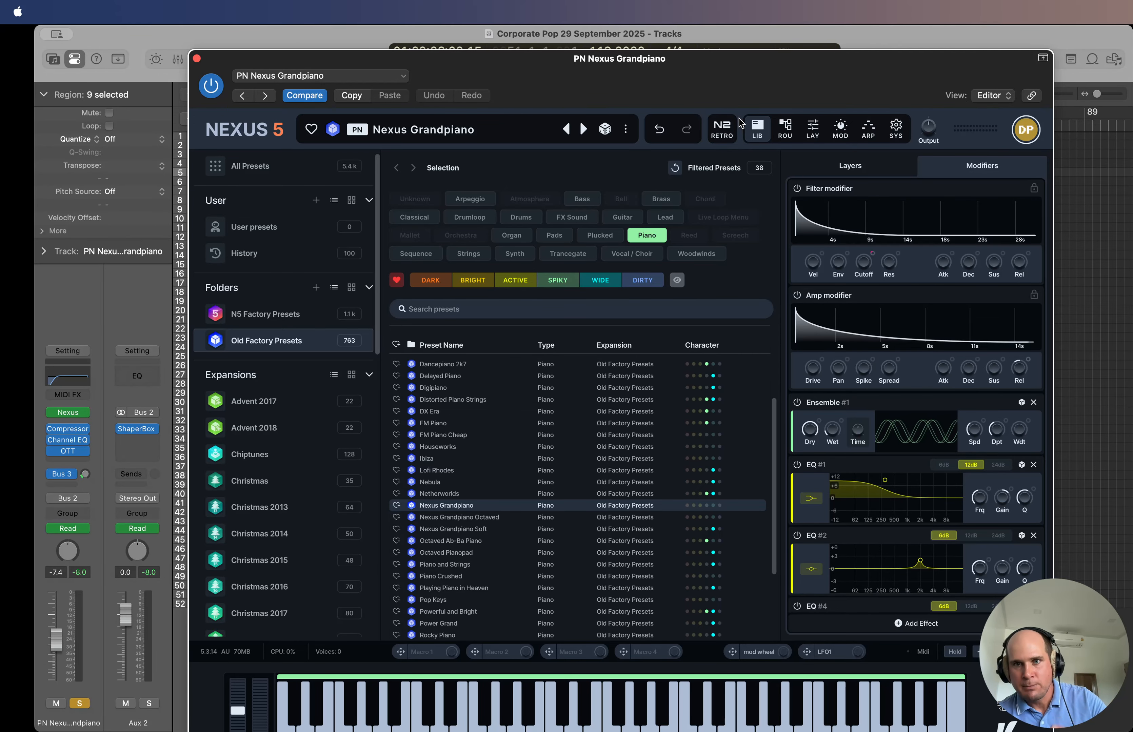
left_click(725, 127)
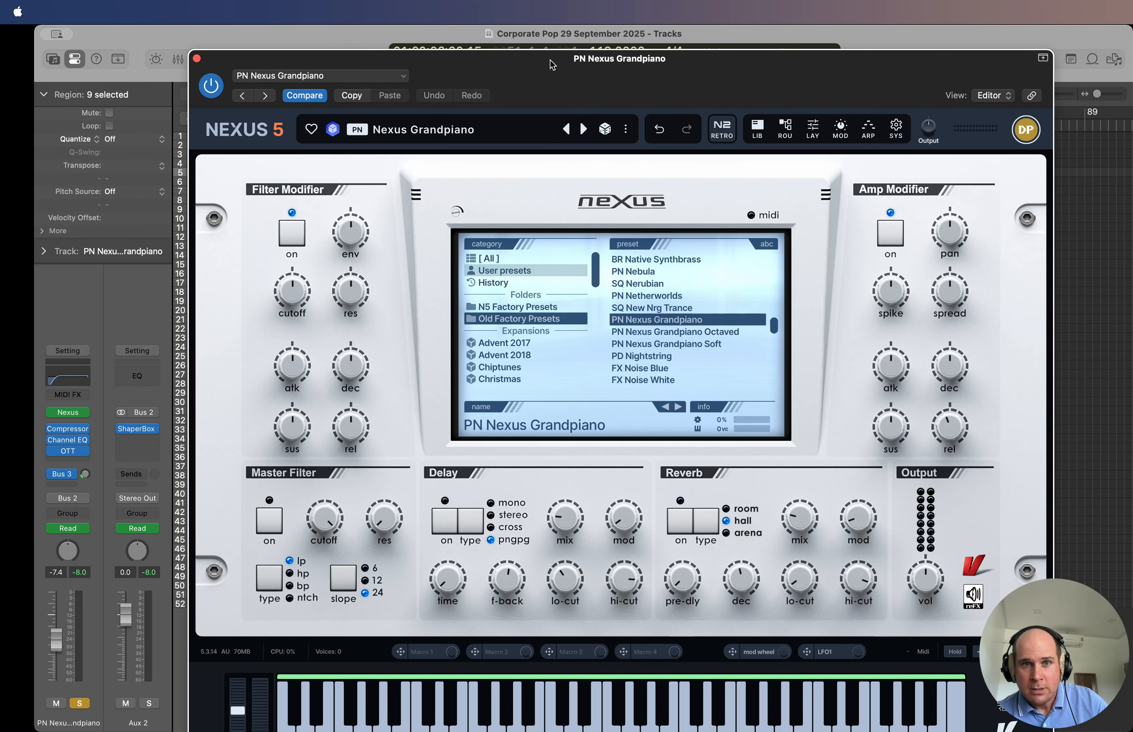
left_click(197, 58)
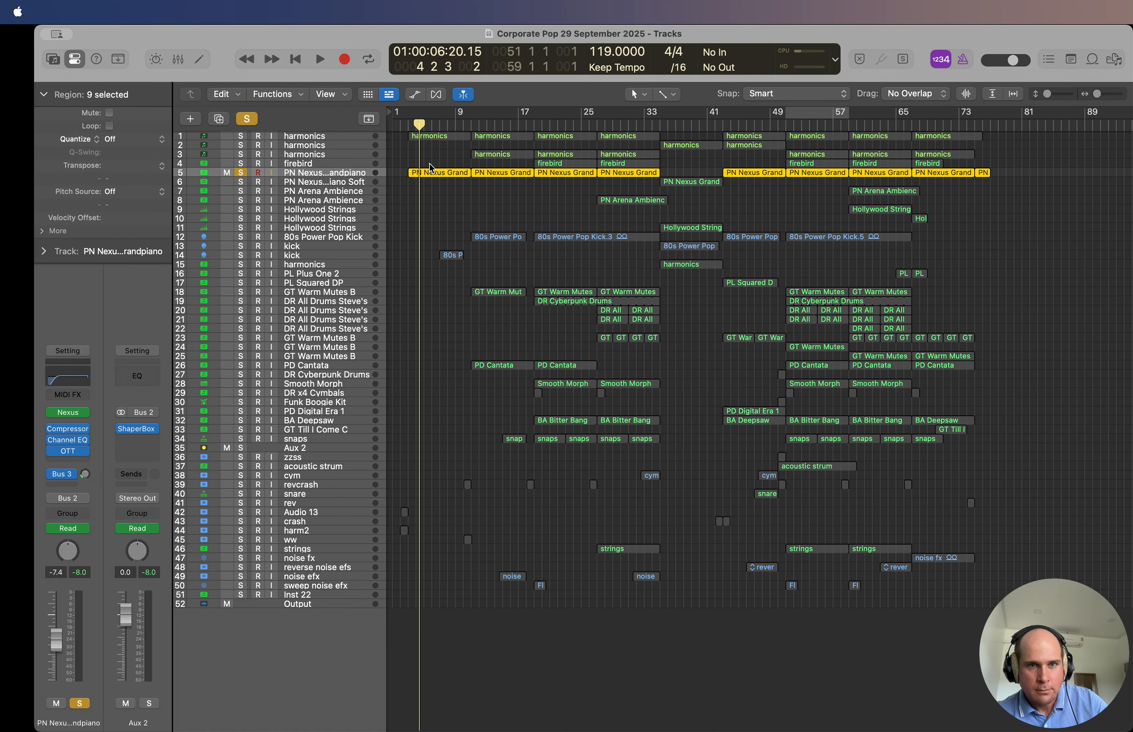
Step: Play the soloed grand piano from bar 3, open its Channel EQ to examine the low cut, and close it
left_click(406, 123)
key("space")
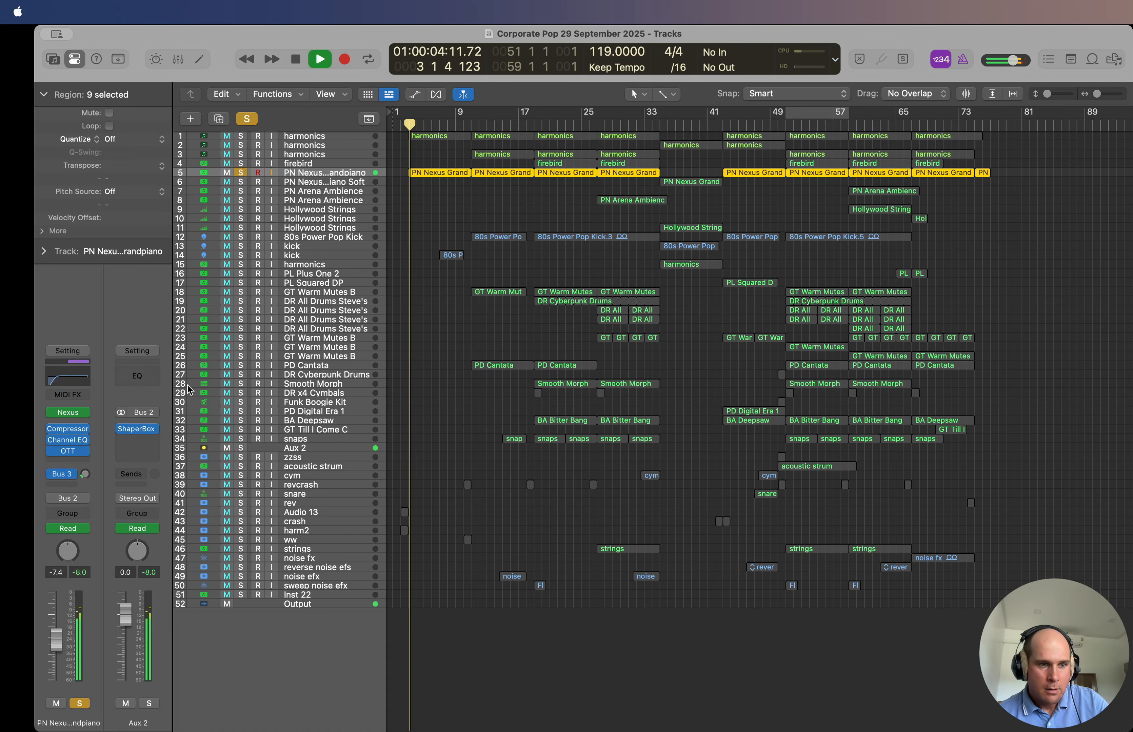
key("space")
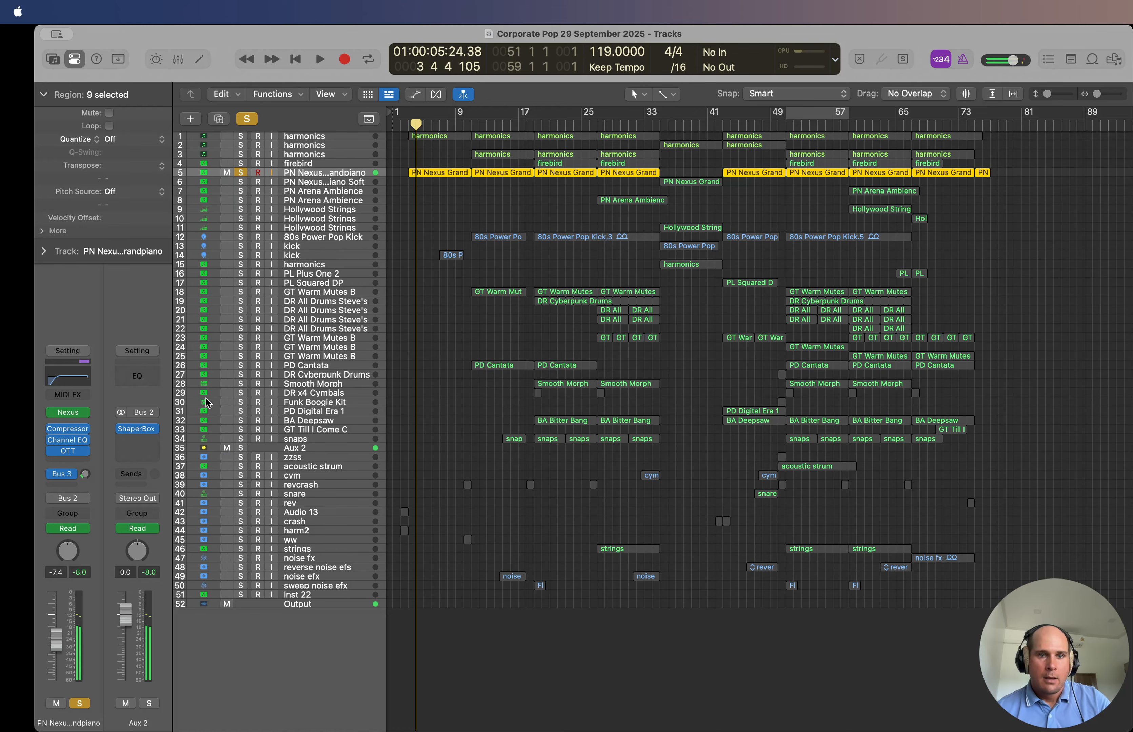
key("space")
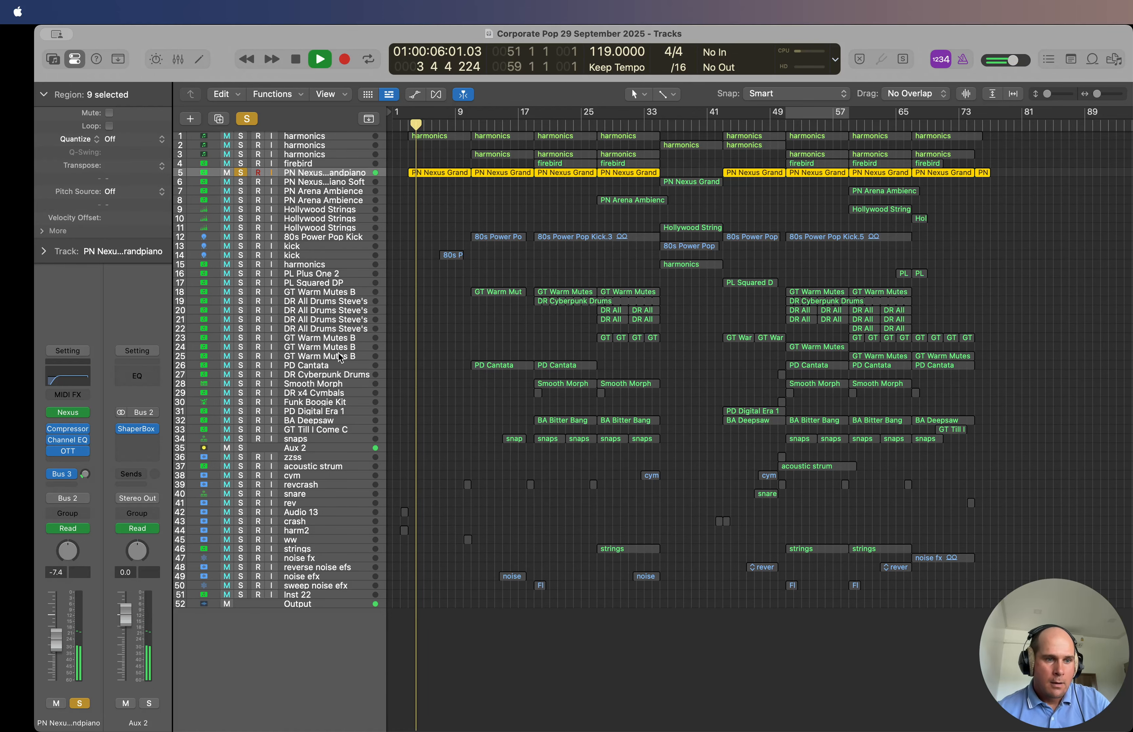
left_click(69, 444)
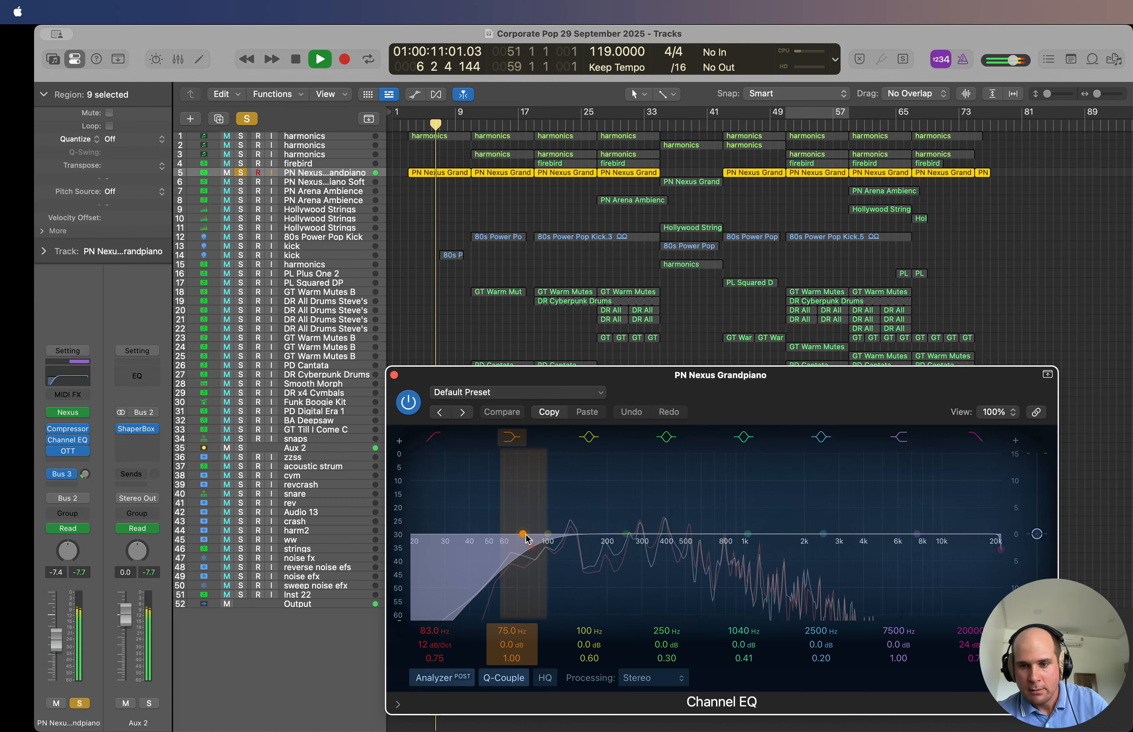
left_click(394, 376)
Step: Open the grand piano's Compressor during playback, examine its meter, stop playback, and close the plug-in
left_click(67, 430)
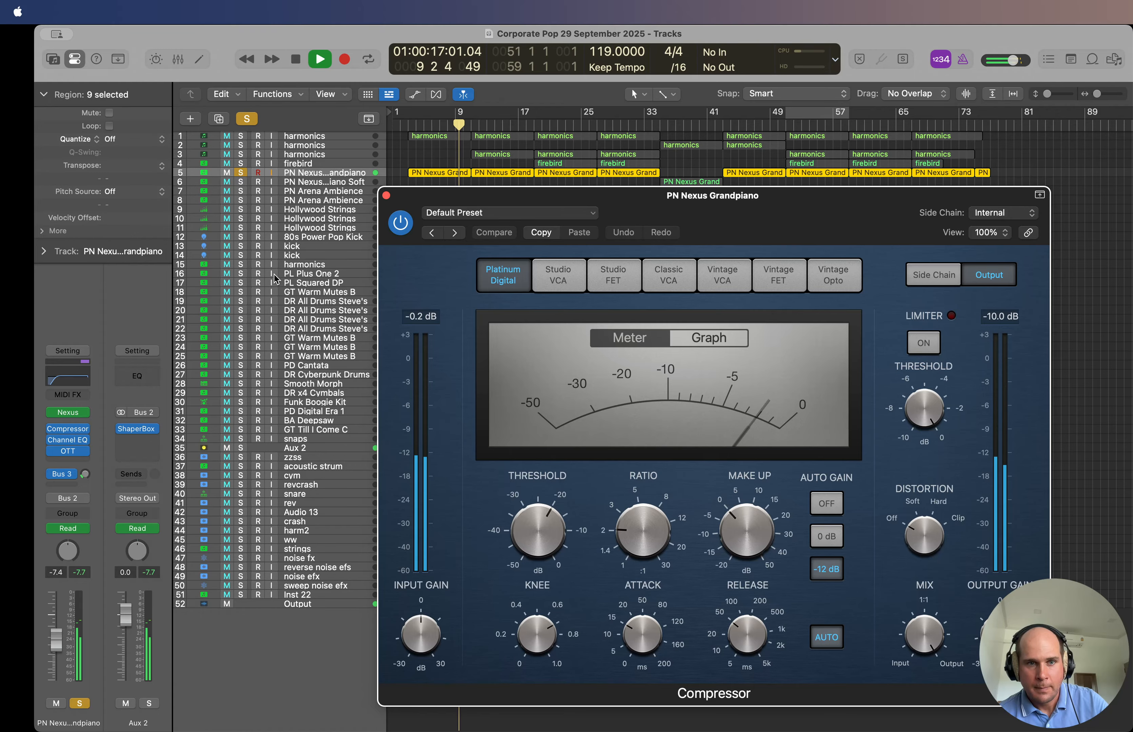
key("space")
left_click(385, 196)
left_click(402, 197)
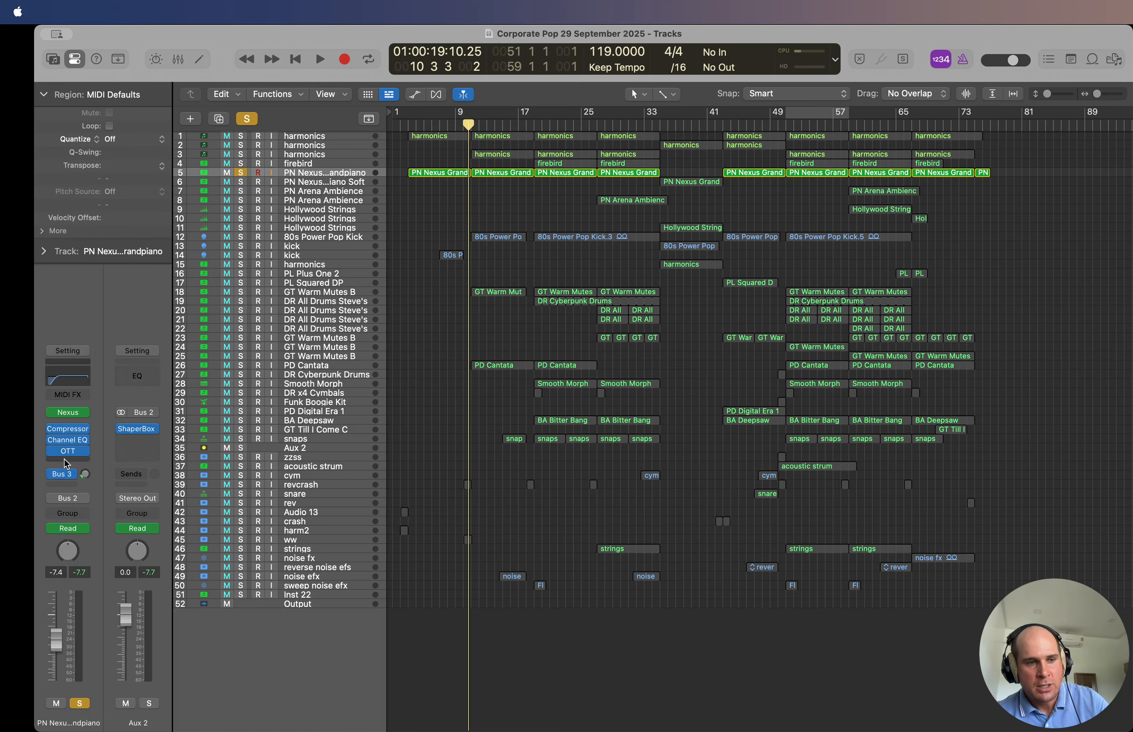
Step: Reopen the grand piano's Compressor, examine it during a short playback from bar 10, then close it and unsolo the track
left_click(67, 434)
left_click_drag(575, 196, 561, 155)
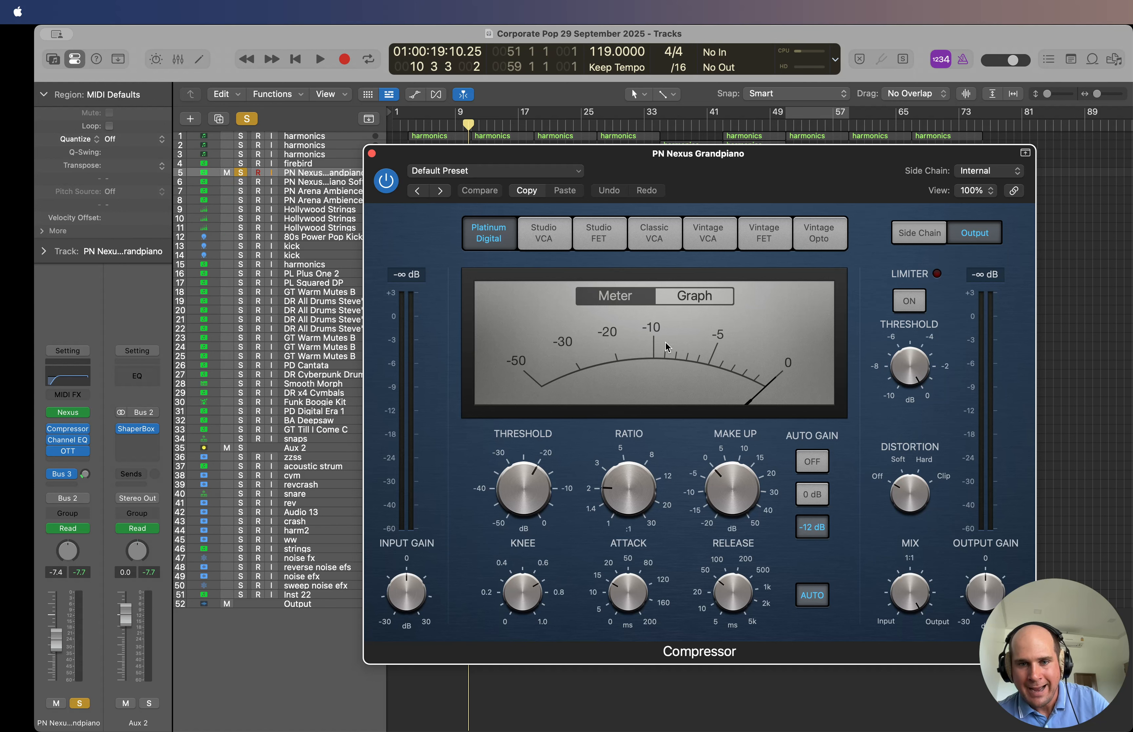
key("space")
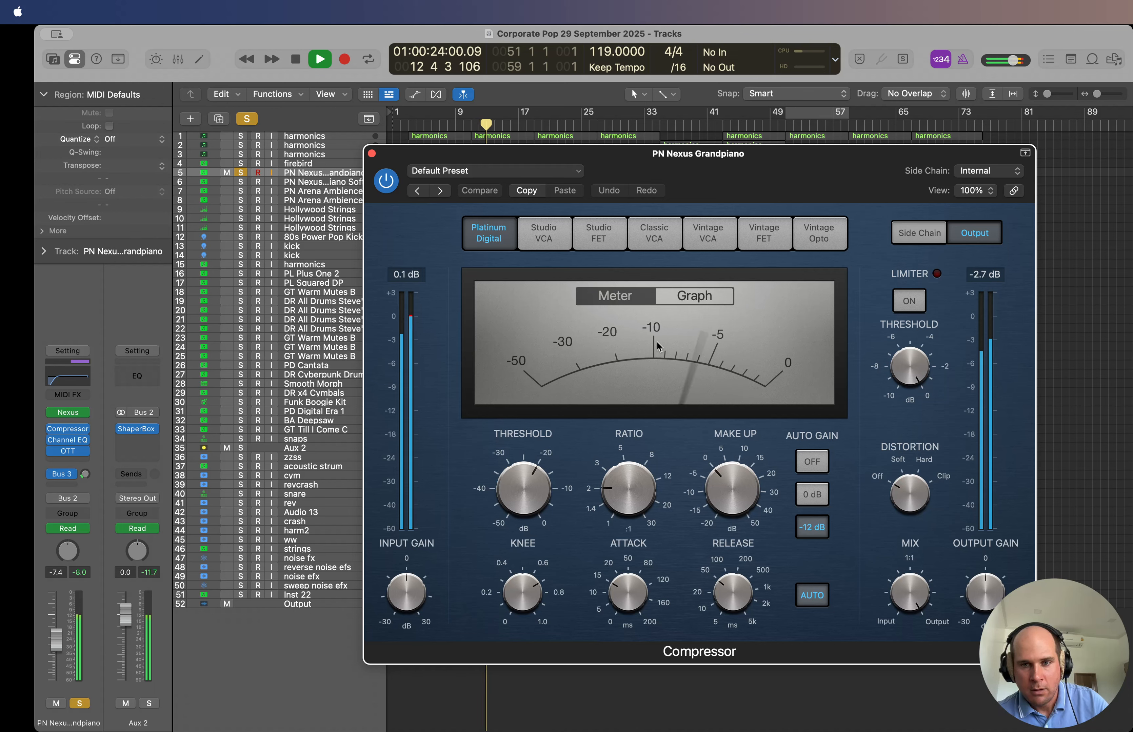
key("space")
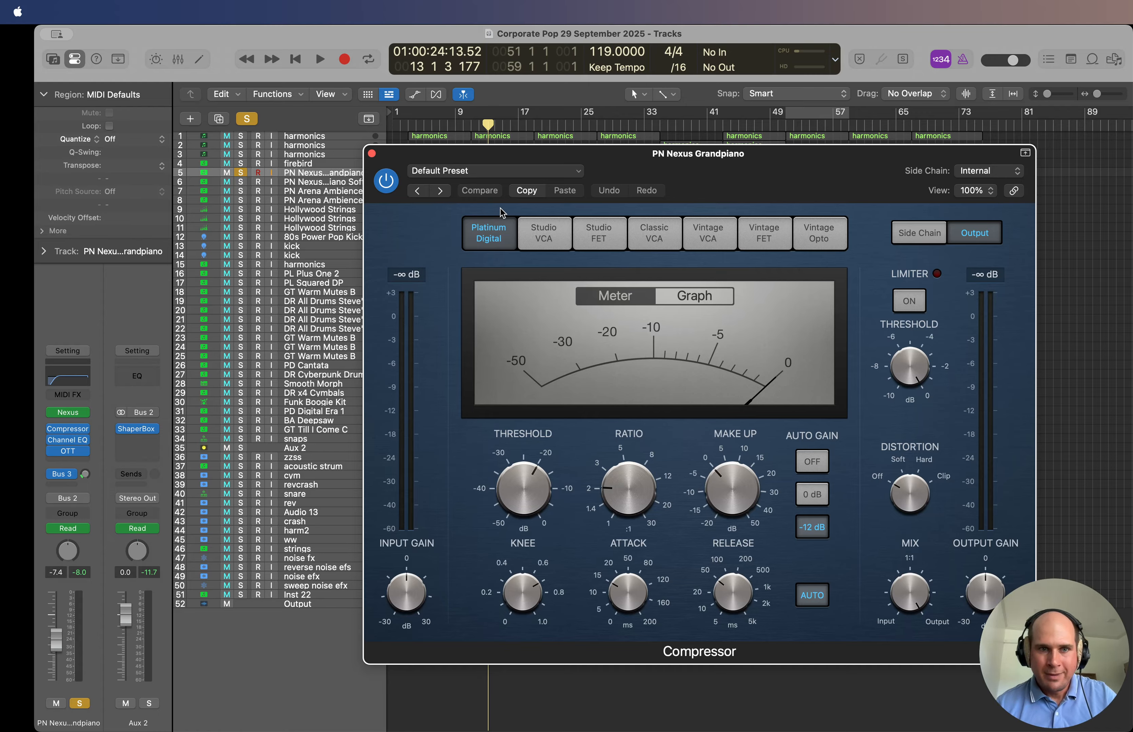
left_click(372, 154)
left_click(243, 173)
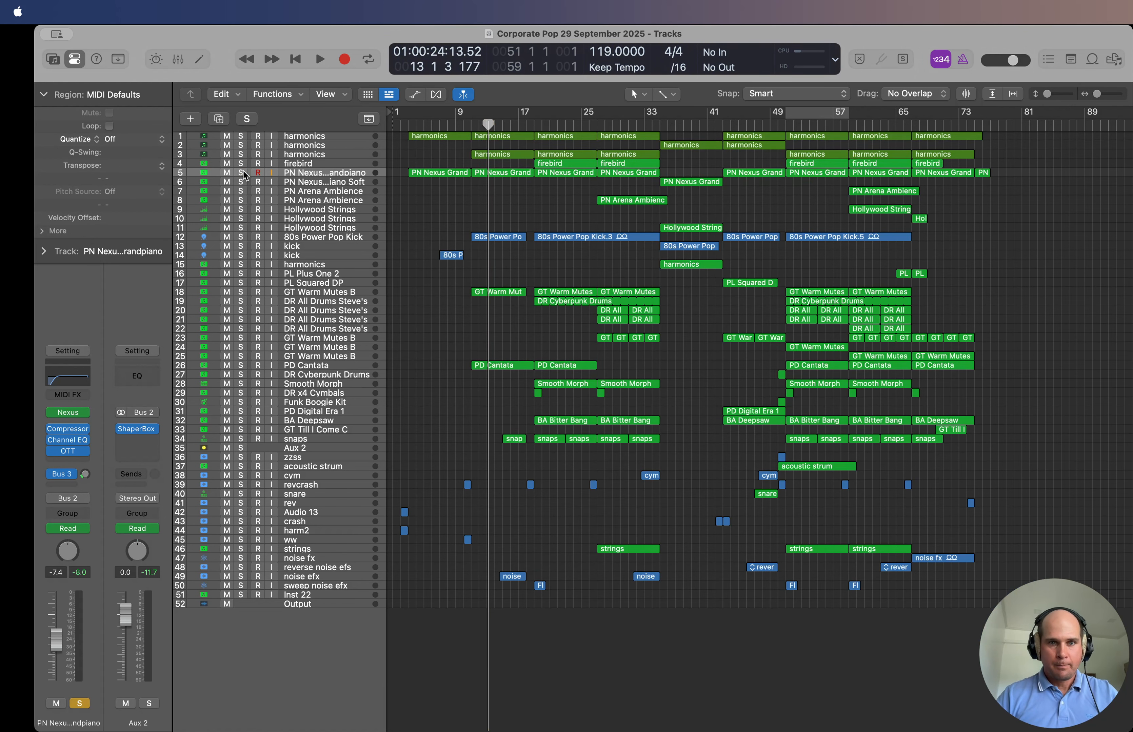
Step: Open the grand piano's OTT compressor, solo the track, and play it from bar 11 to examine the multiband meters
left_click(69, 456)
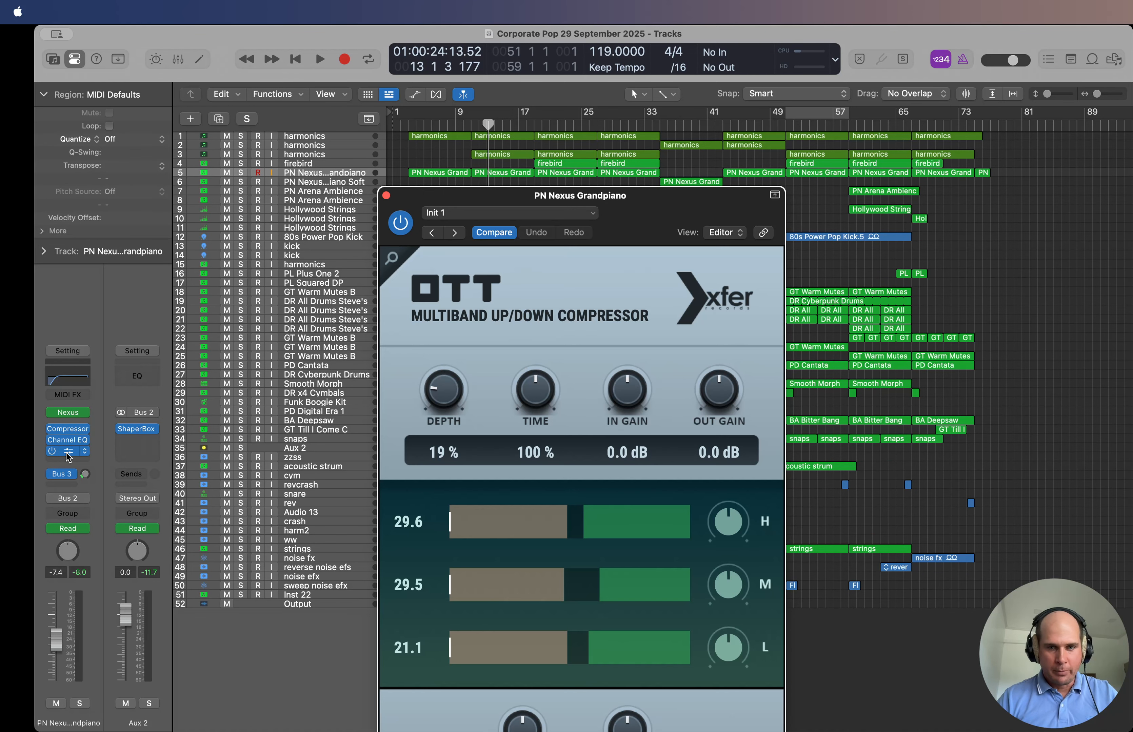
left_click_drag(510, 194, 514, 120)
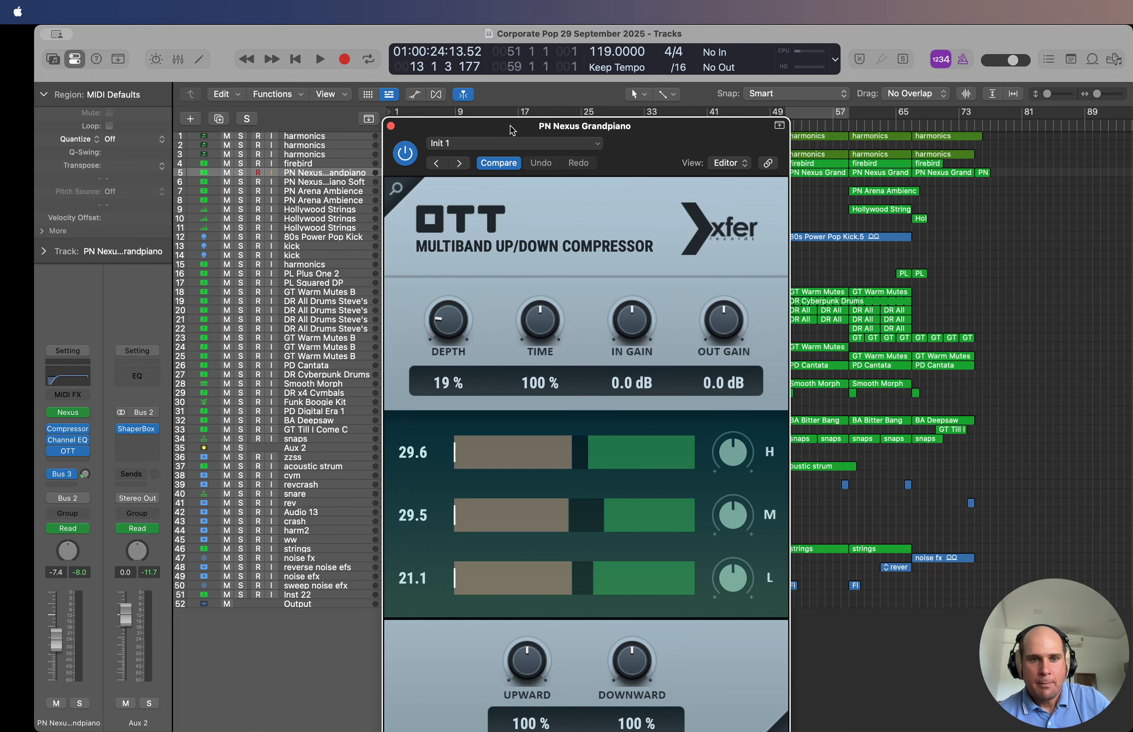
left_click_drag(512, 130, 522, 198)
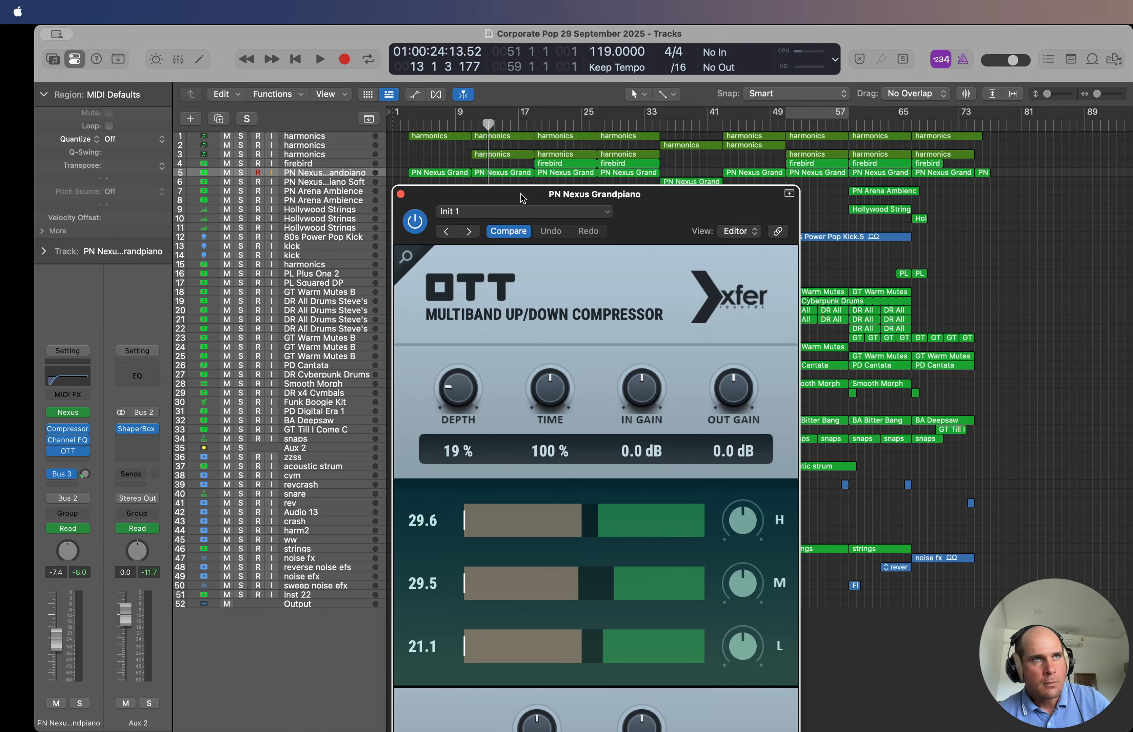
left_click(468, 126)
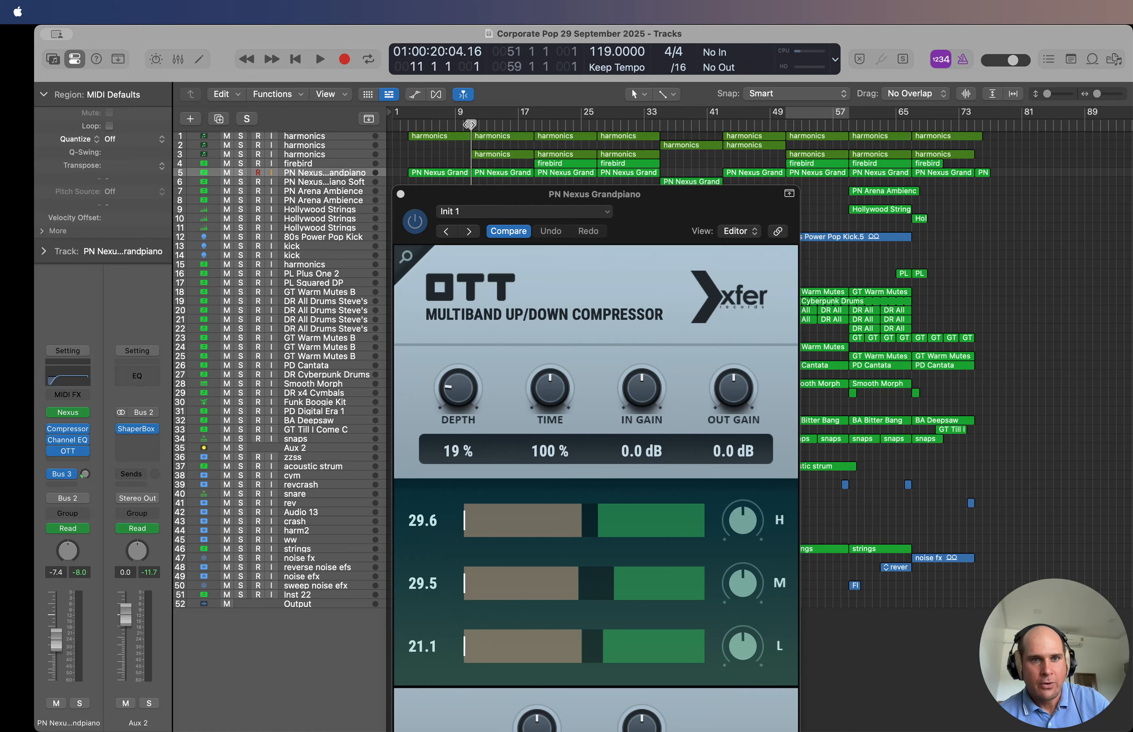
left_click(242, 174)
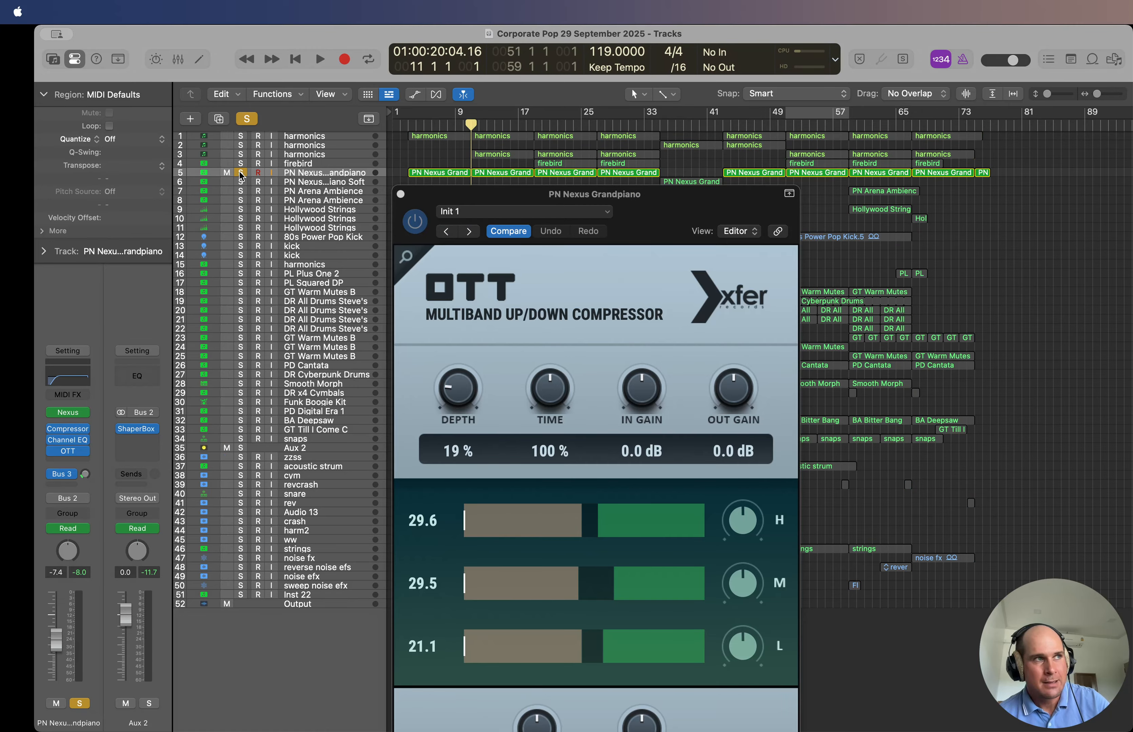
key("space")
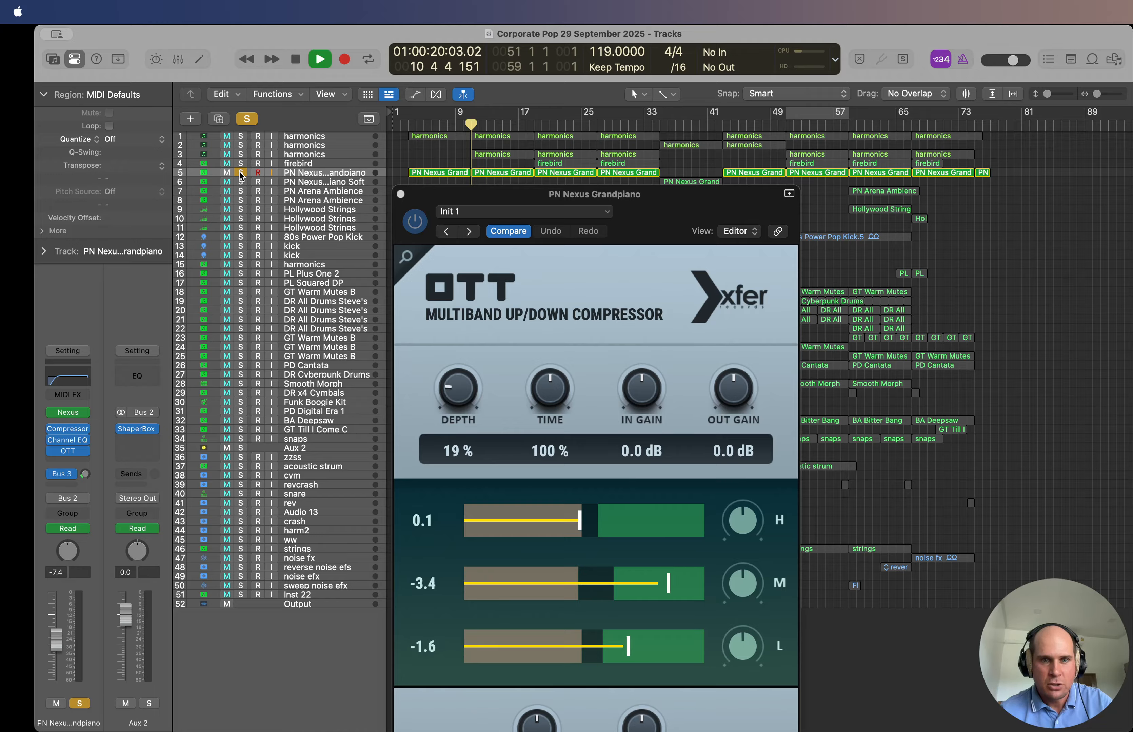
Step: Set the OTT depth to 21 % during playback, stop, close the plug-in, and unsolo the grand piano
left_click_drag(458, 379, 429, 360)
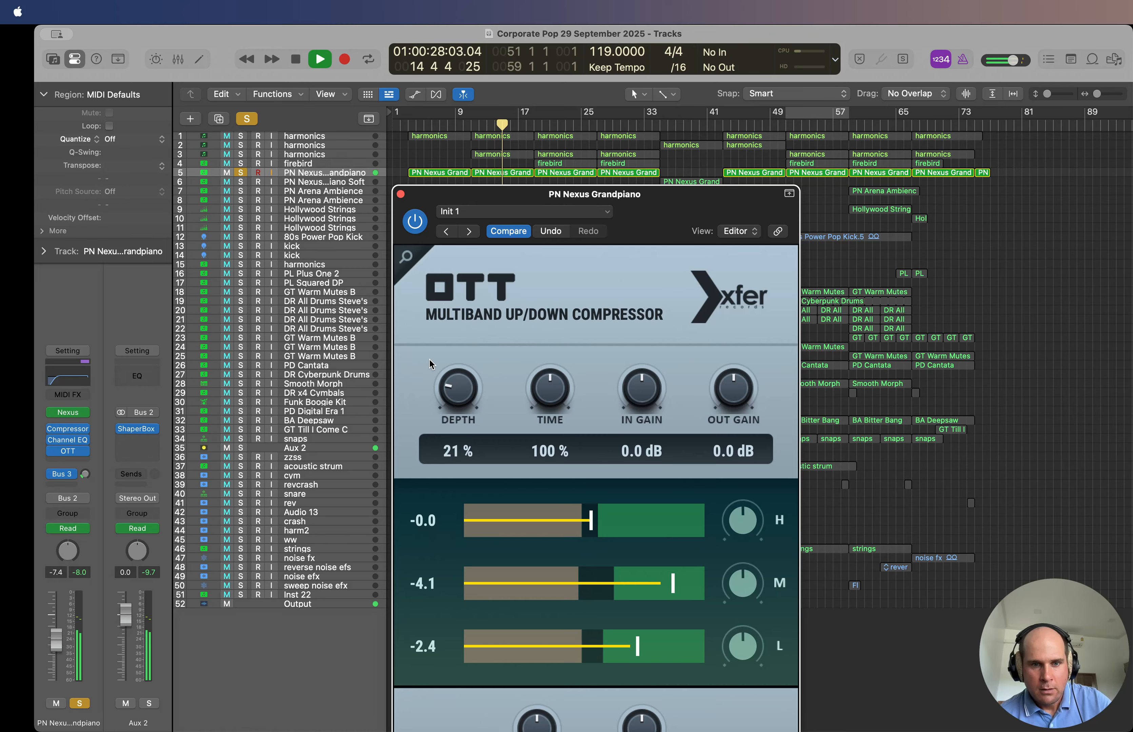
key("space")
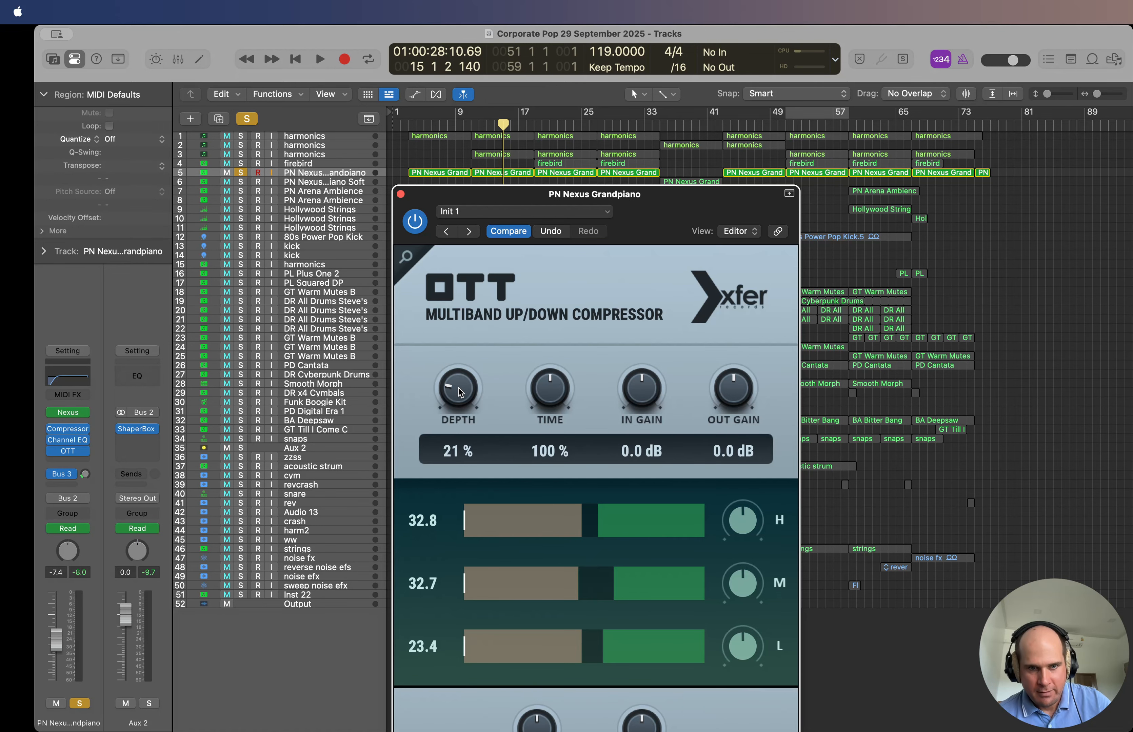
left_click(401, 194)
left_click(241, 173)
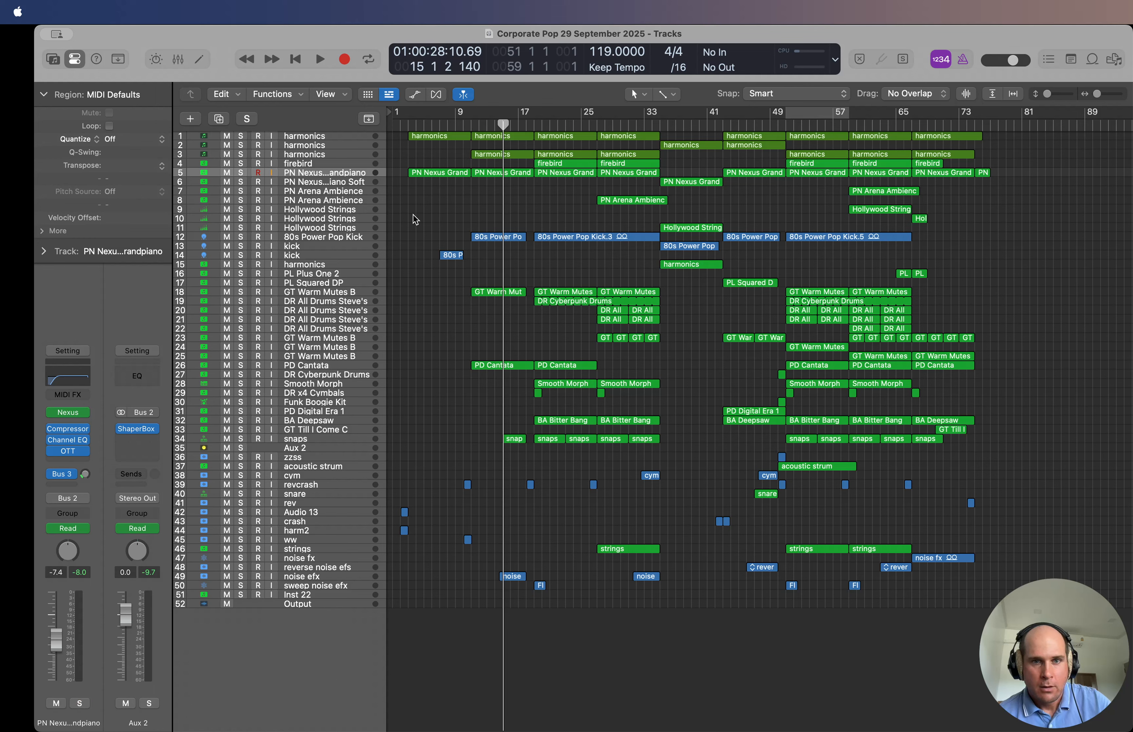
Step: Step through the piano and Arena Ambience tracks to the first Hollywood Strings track, examine its Strings instrument, and close it
left_click(329, 184)
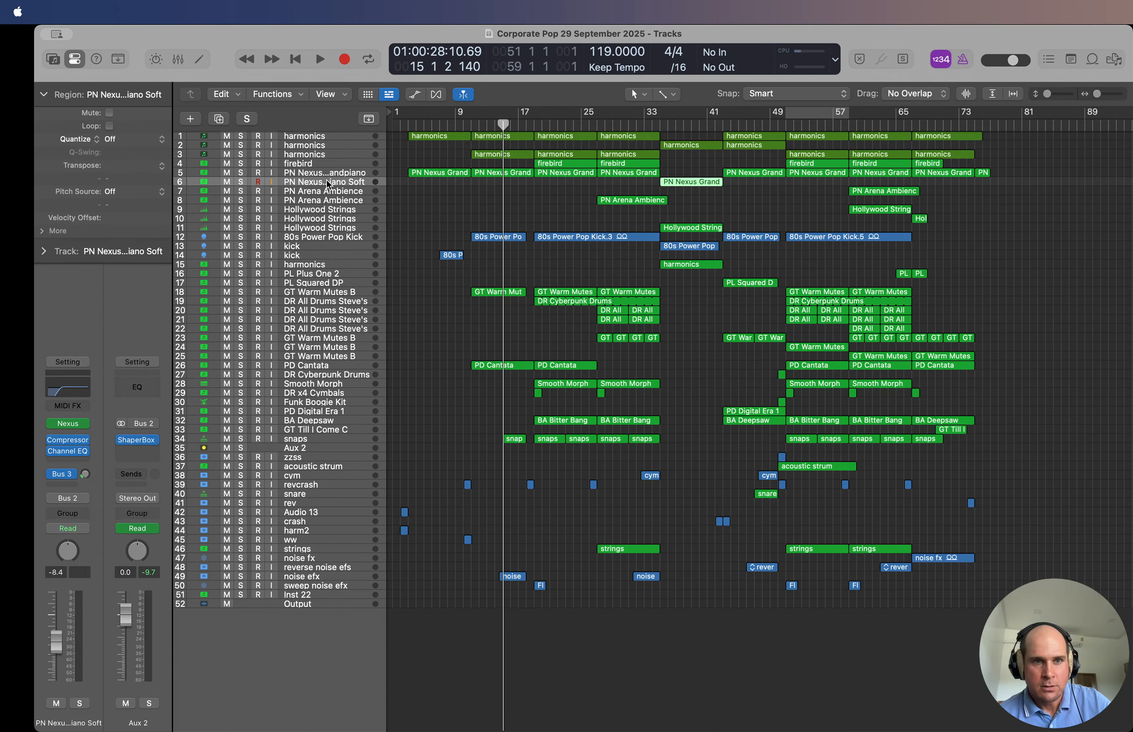
left_click(306, 191)
left_click(307, 198)
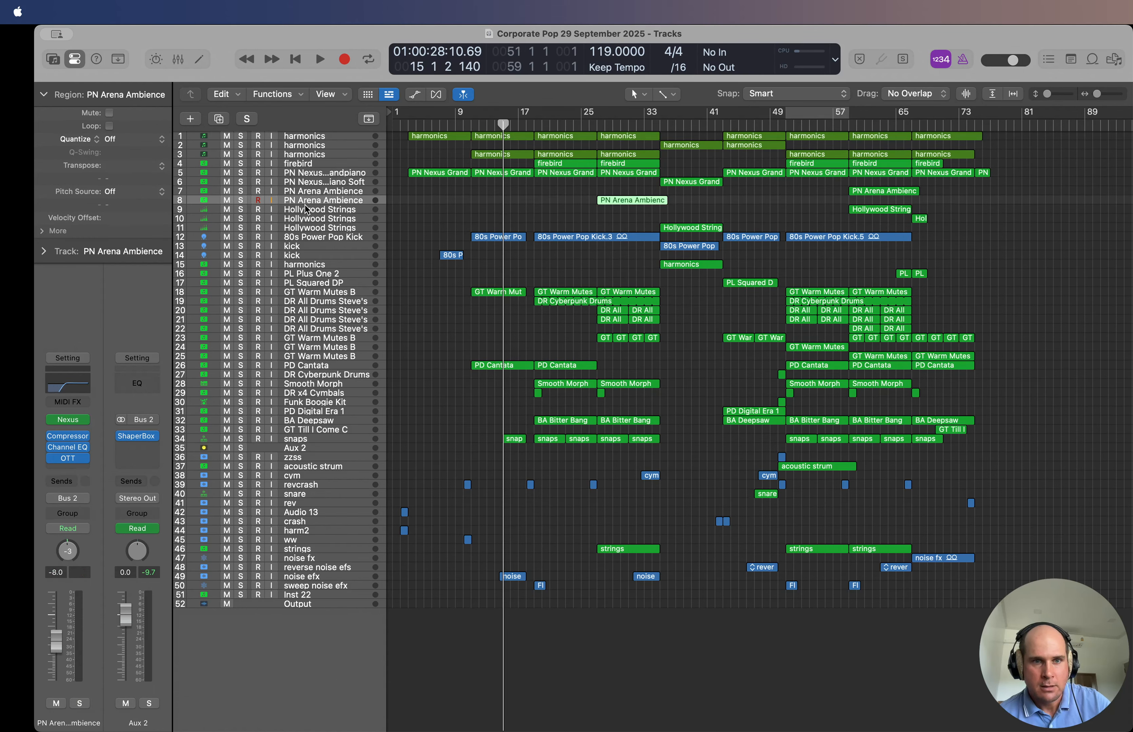
left_click(308, 206)
left_click(841, 124)
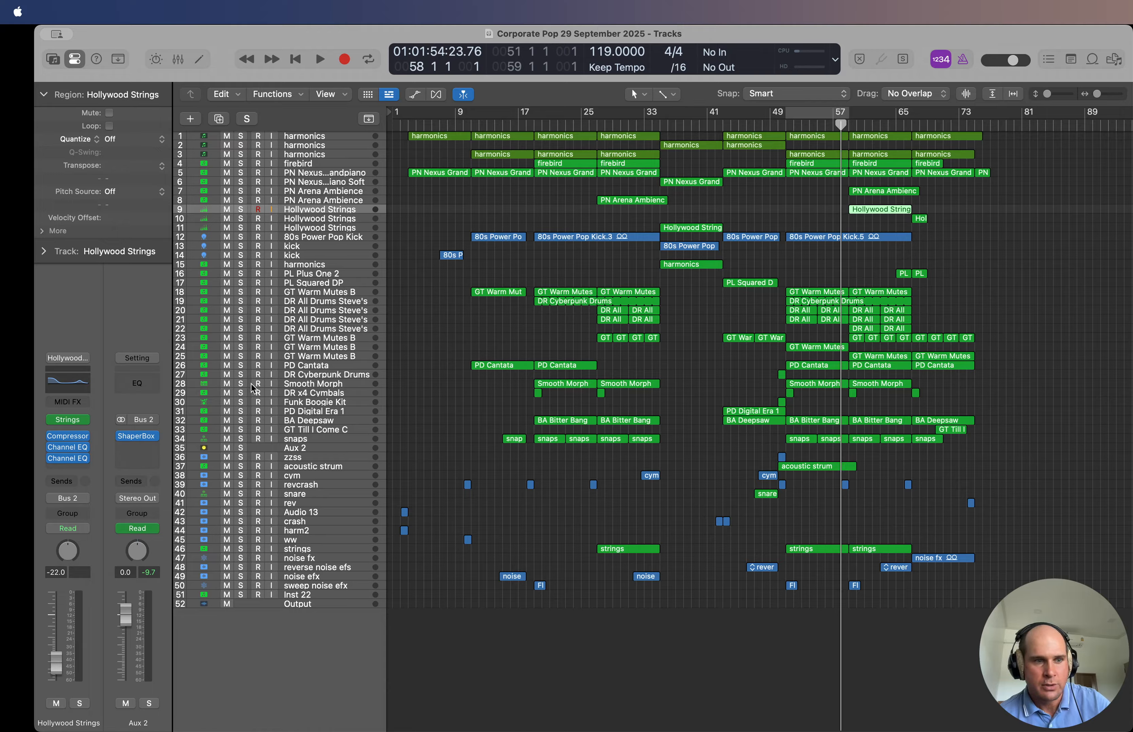
left_click(68, 422)
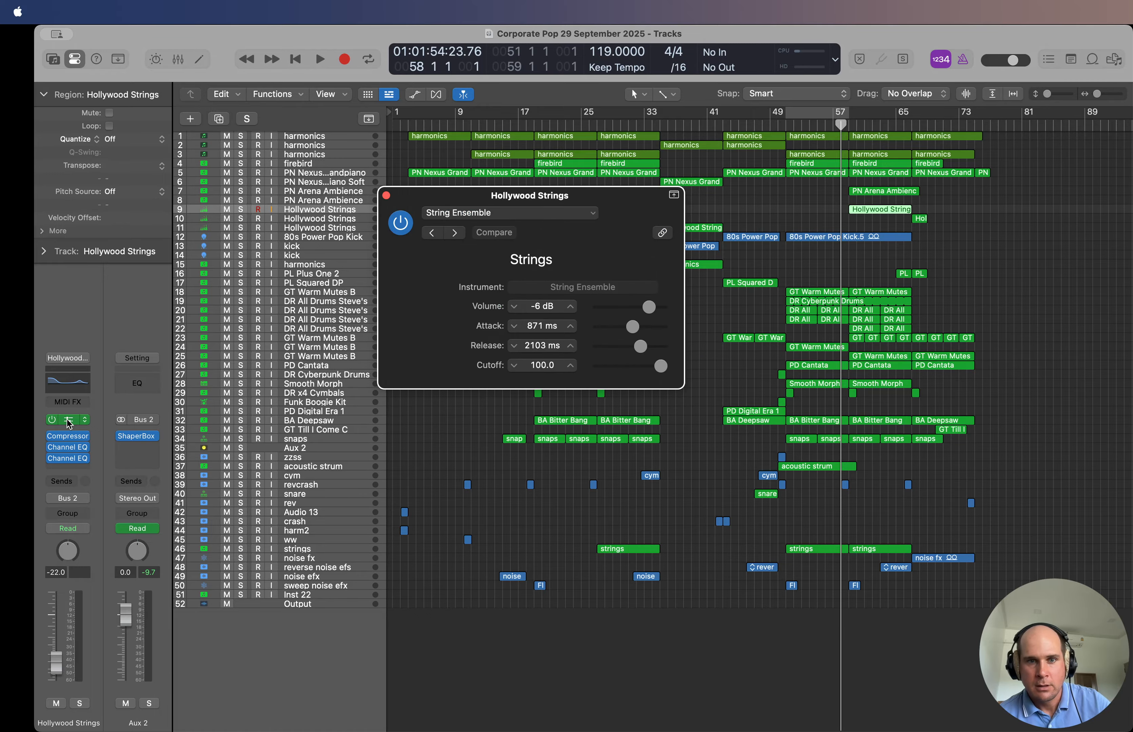
left_click(386, 195)
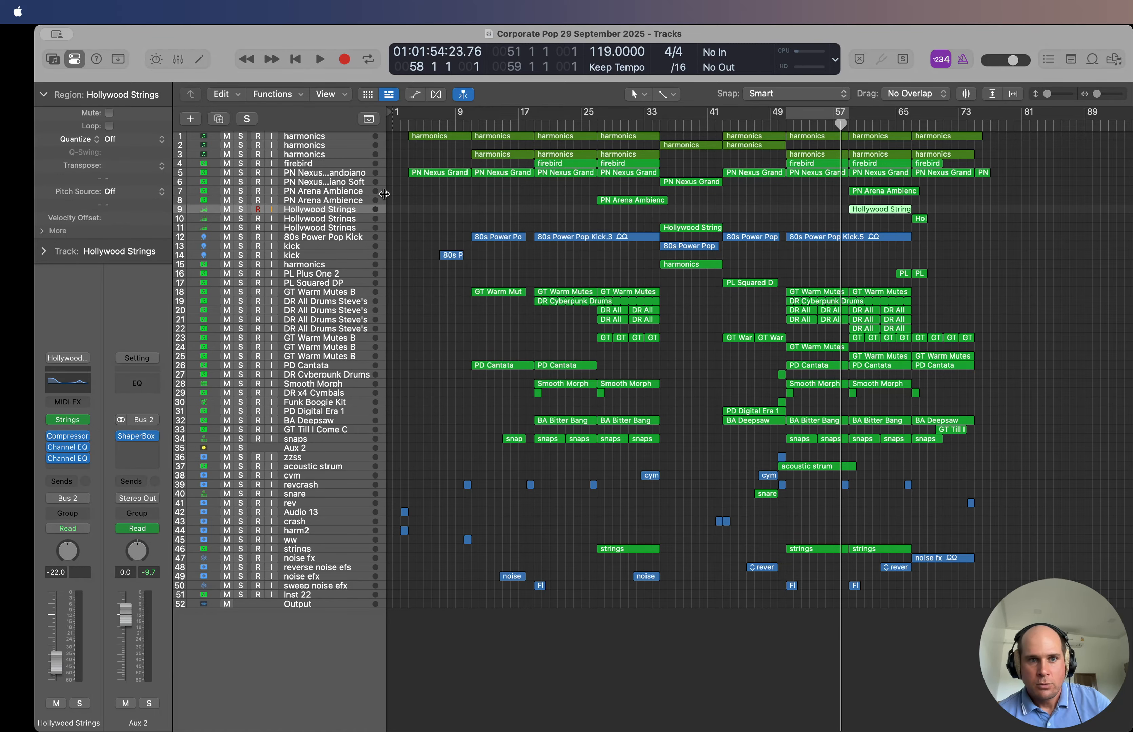
Step: Select the 80s Power Pop Kick track, place the playhead at bar 11, and briefly show the Loop Browser
left_click(327, 215)
left_click(325, 227)
left_click(324, 235)
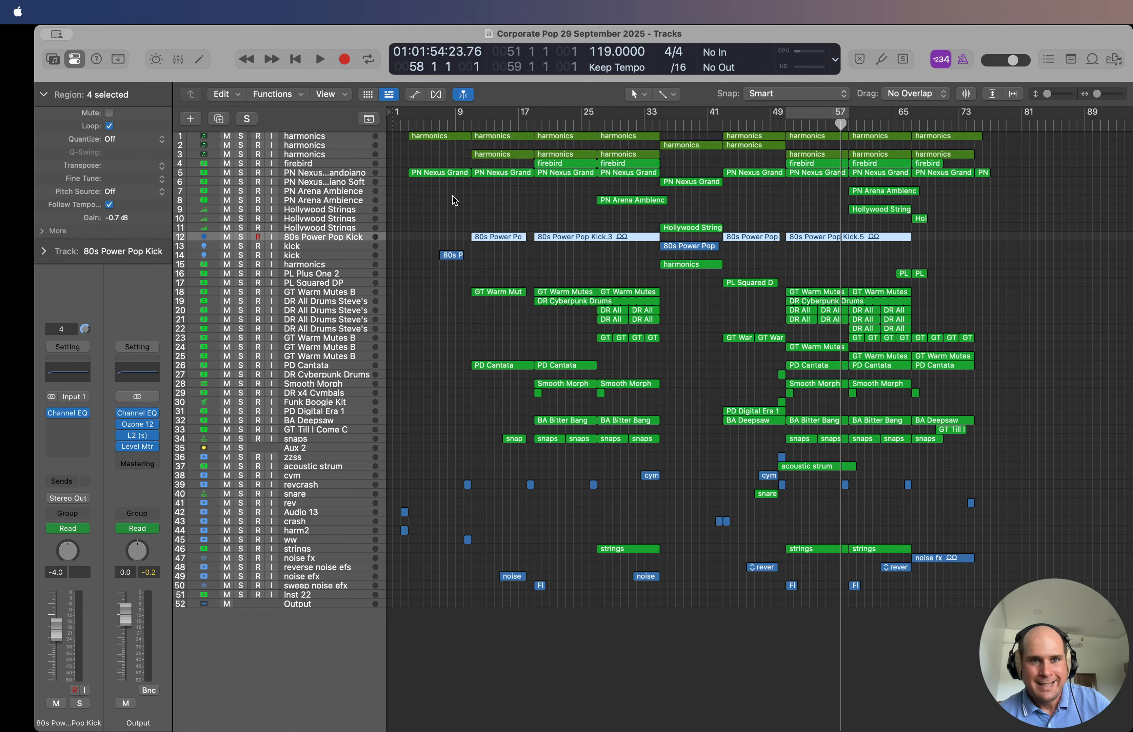
left_click(470, 123)
left_click(440, 217)
key("super+Right")
key("super+Right")
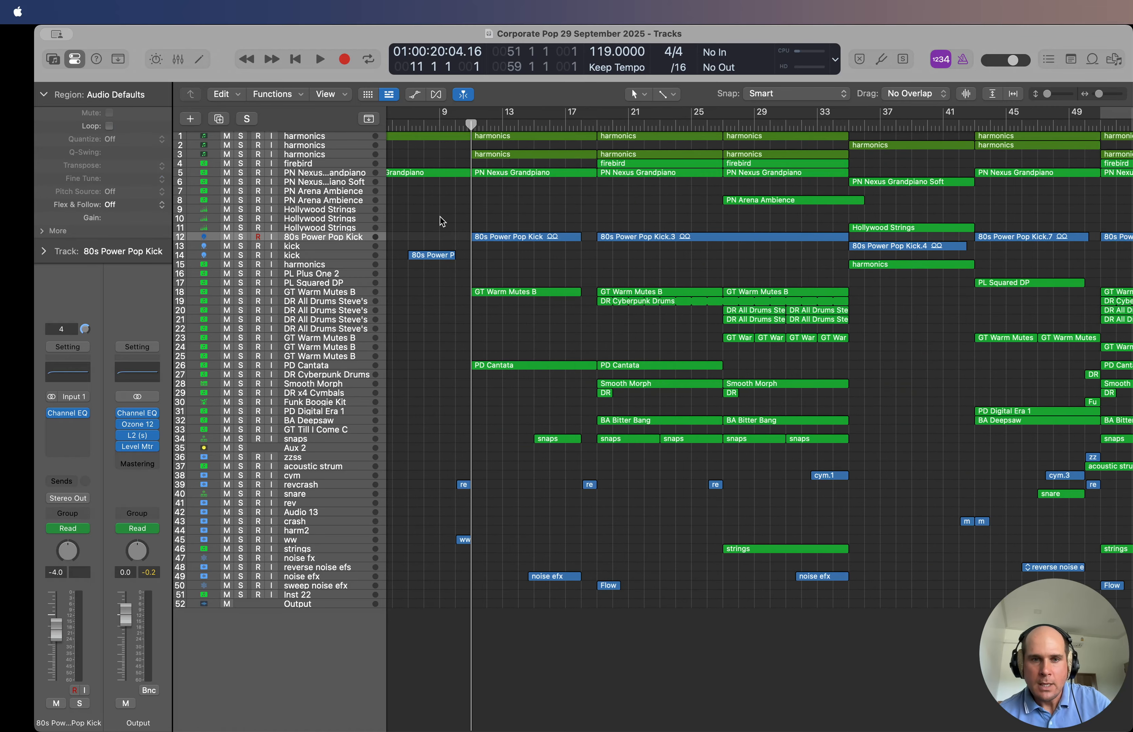
left_click(1093, 61)
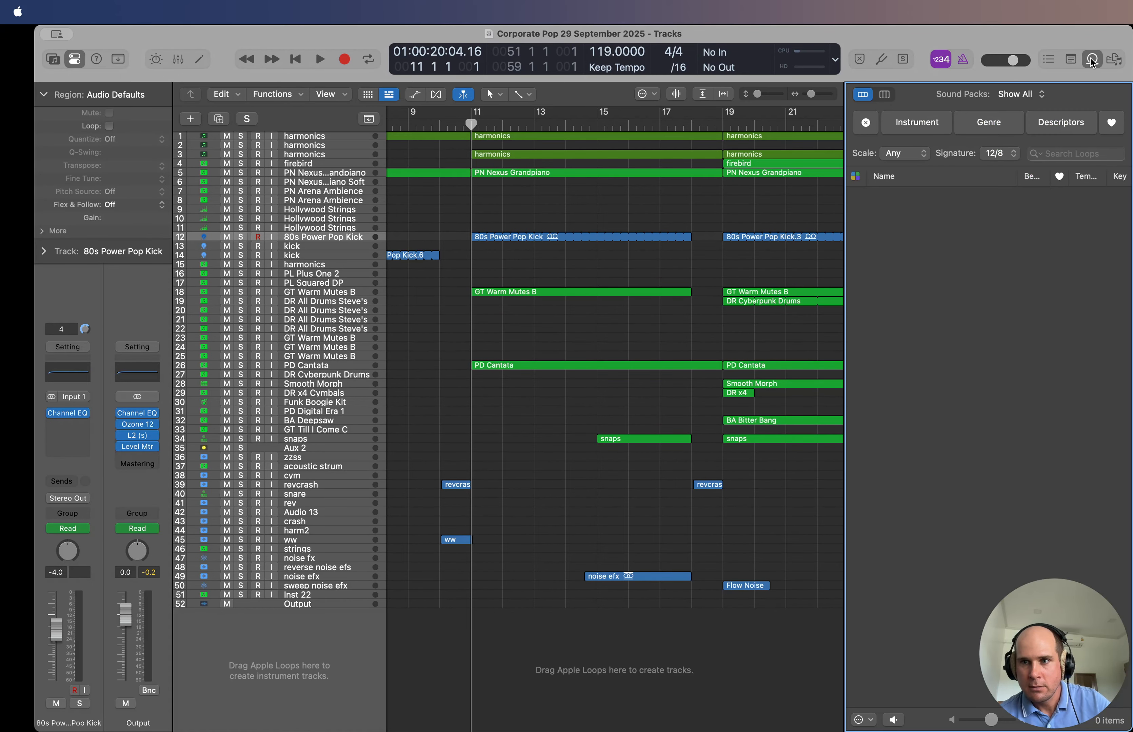
left_click(1092, 61)
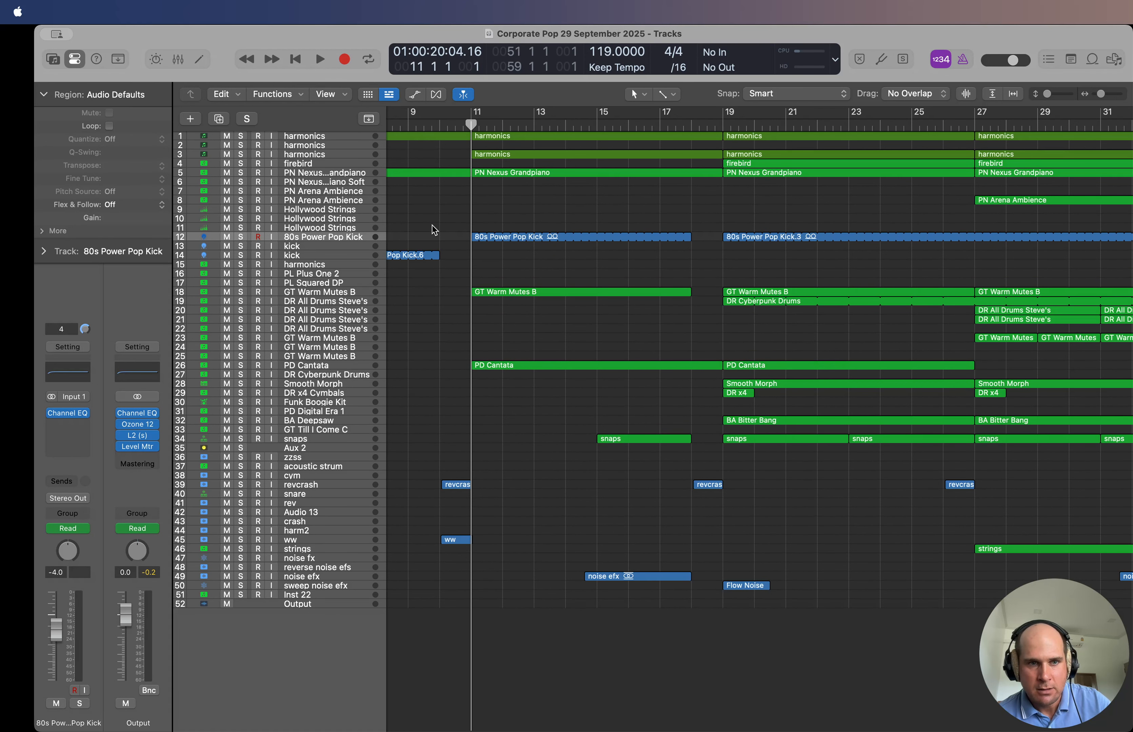
Step: Solo the 80s Power Pop Kick and enlarge its region at bar 11 to examine the waveform
left_click(242, 237)
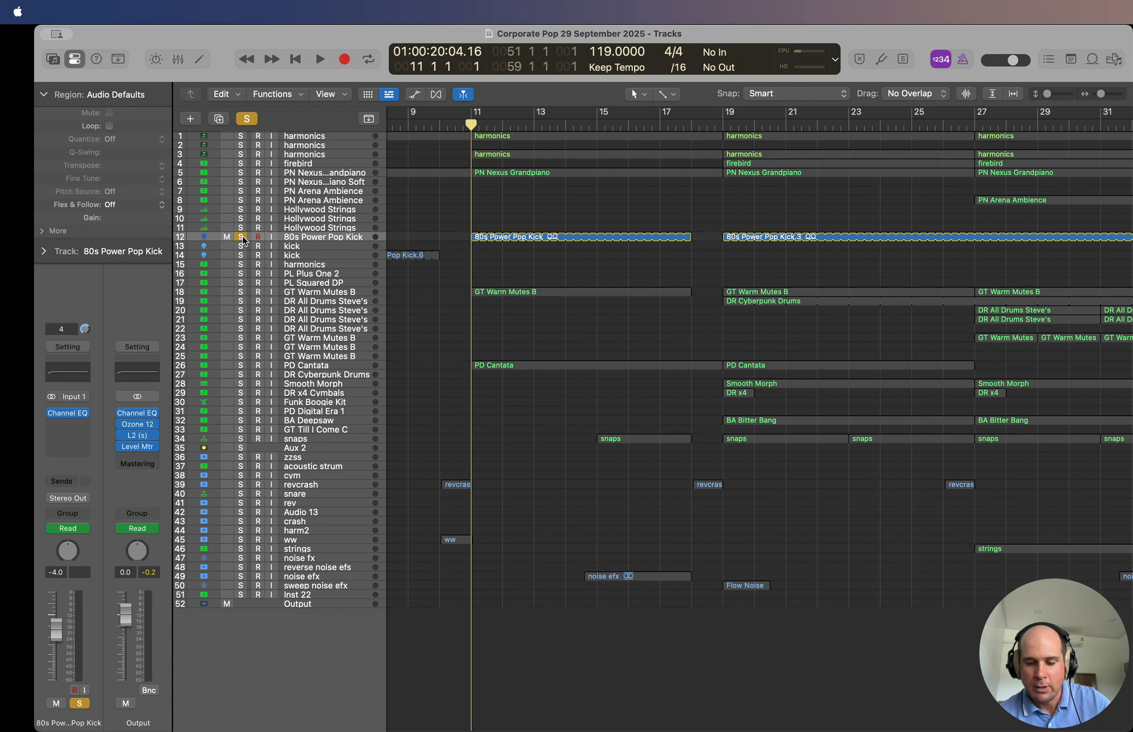
key("z")
key("super+Down")
key("super+Down")
key("super+Down")
key("super+Down")
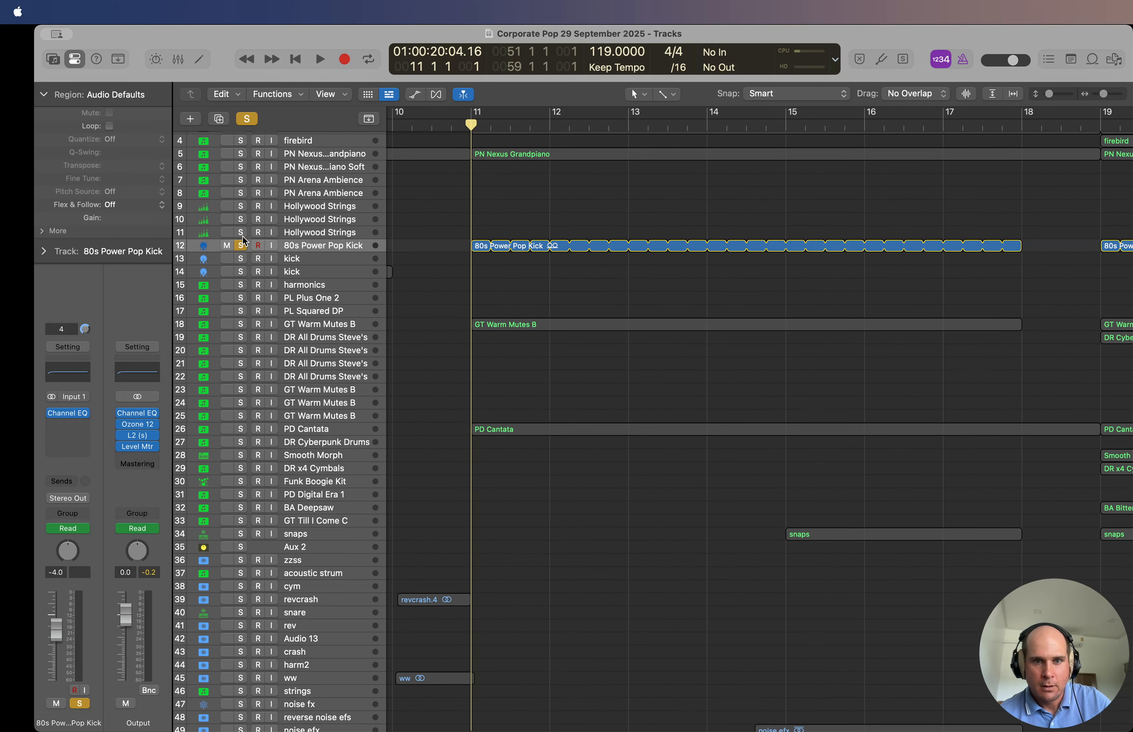
key("super+Down")
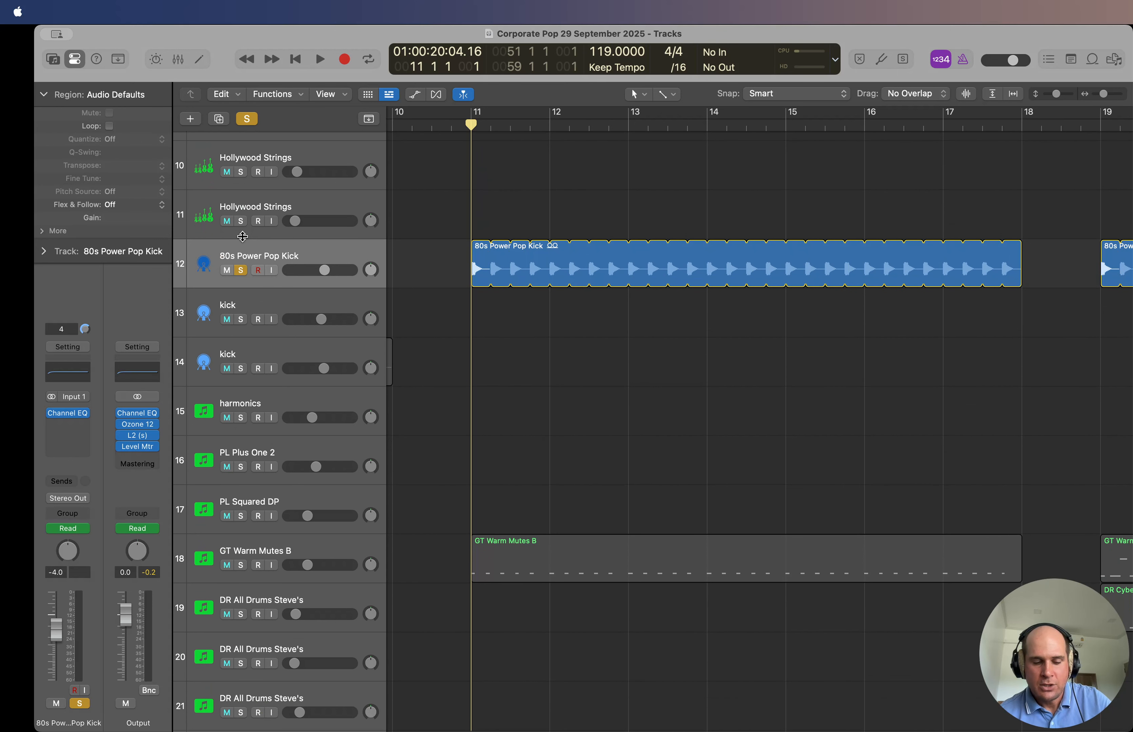
Step: Return to the compact arrangement view, play the soloed 80s Power Pop Kick from bar 11, unsolo it, and stop playback
key("super+Up")
key("super+Up")
key("super+Up")
key("super+Up")
key("super+Up")
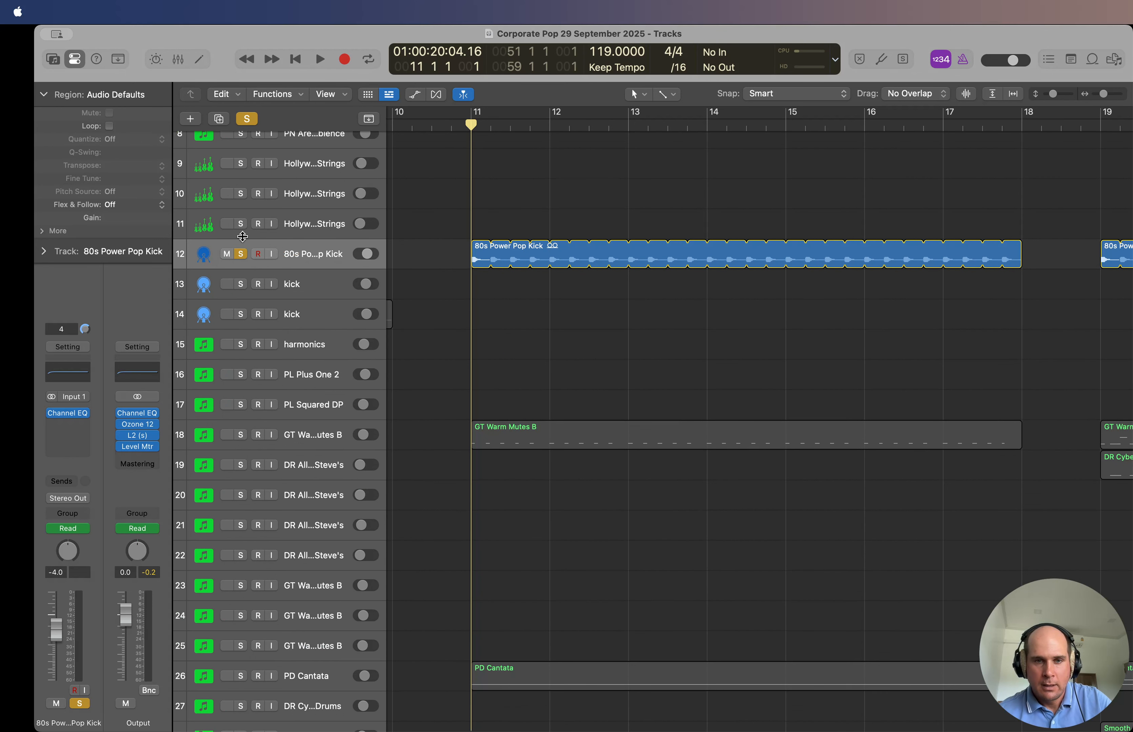
key("super+Up")
key("super+Left")
key("super+Left")
key("super+Left")
key("super+Left")
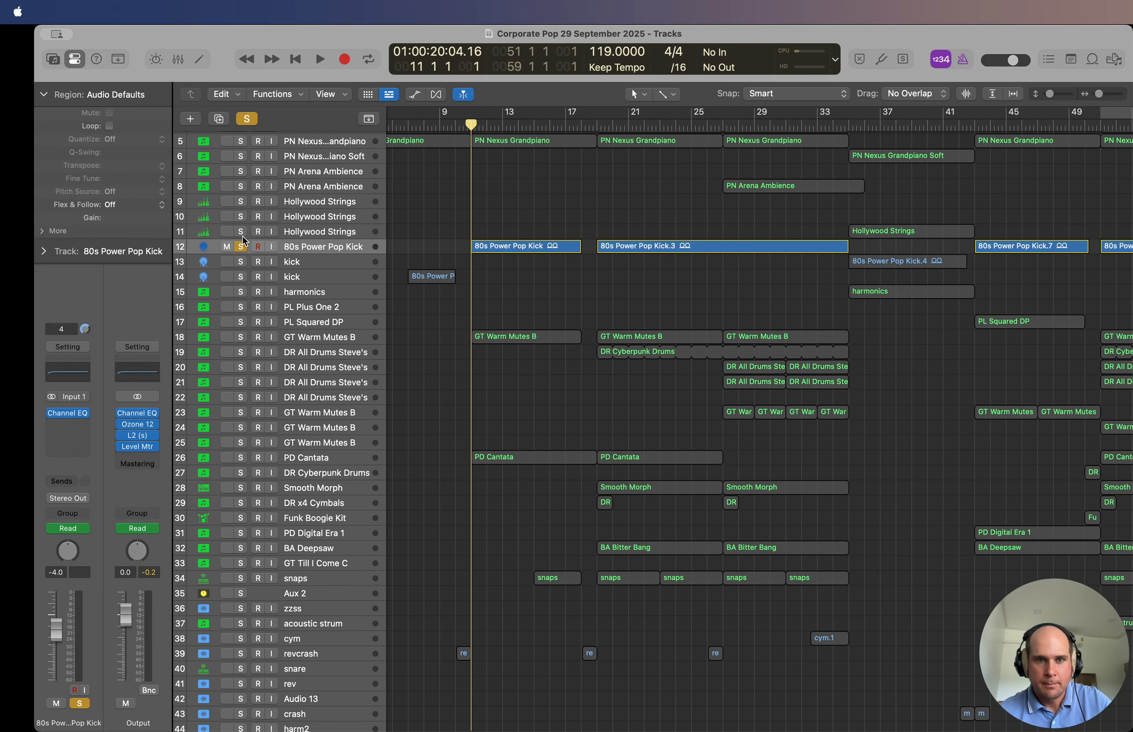
key("space")
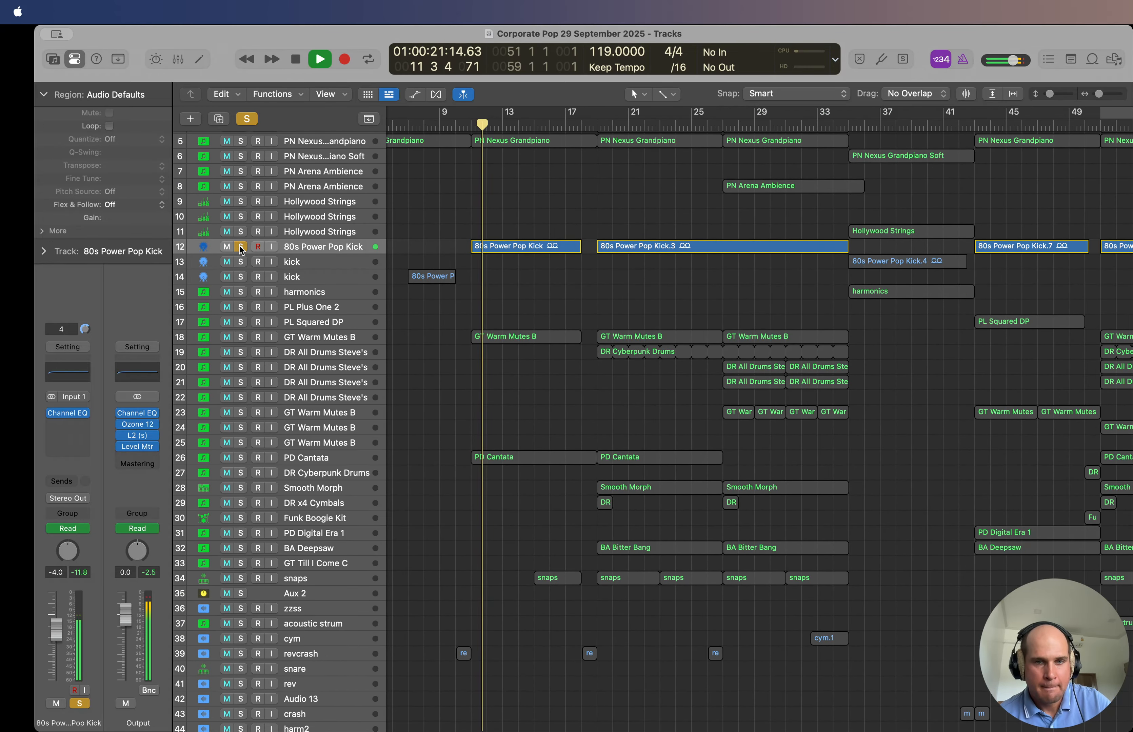
left_click(239, 245)
key("space")
Step: Look over the two kick tracks, open Kontakt on harmonics track 15 to examine Evolution Steel Strings, and close it
key("super+Left")
key("super+Left")
key("super+Left")
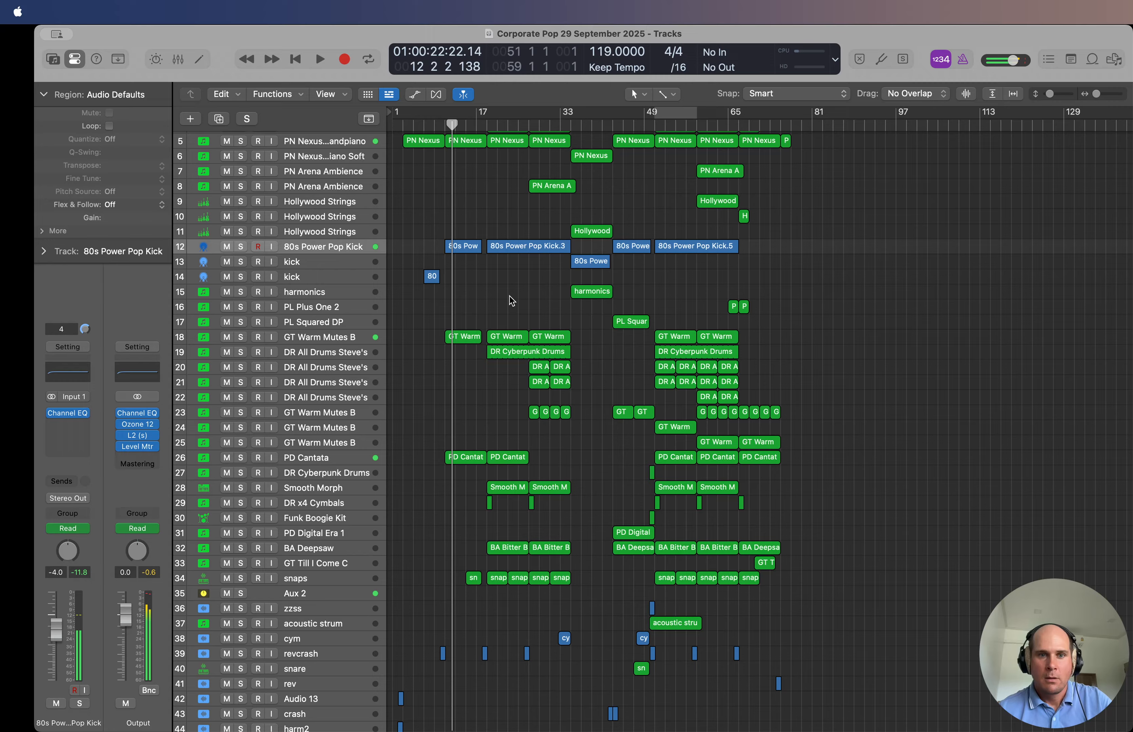
left_click(309, 263)
left_click(308, 279)
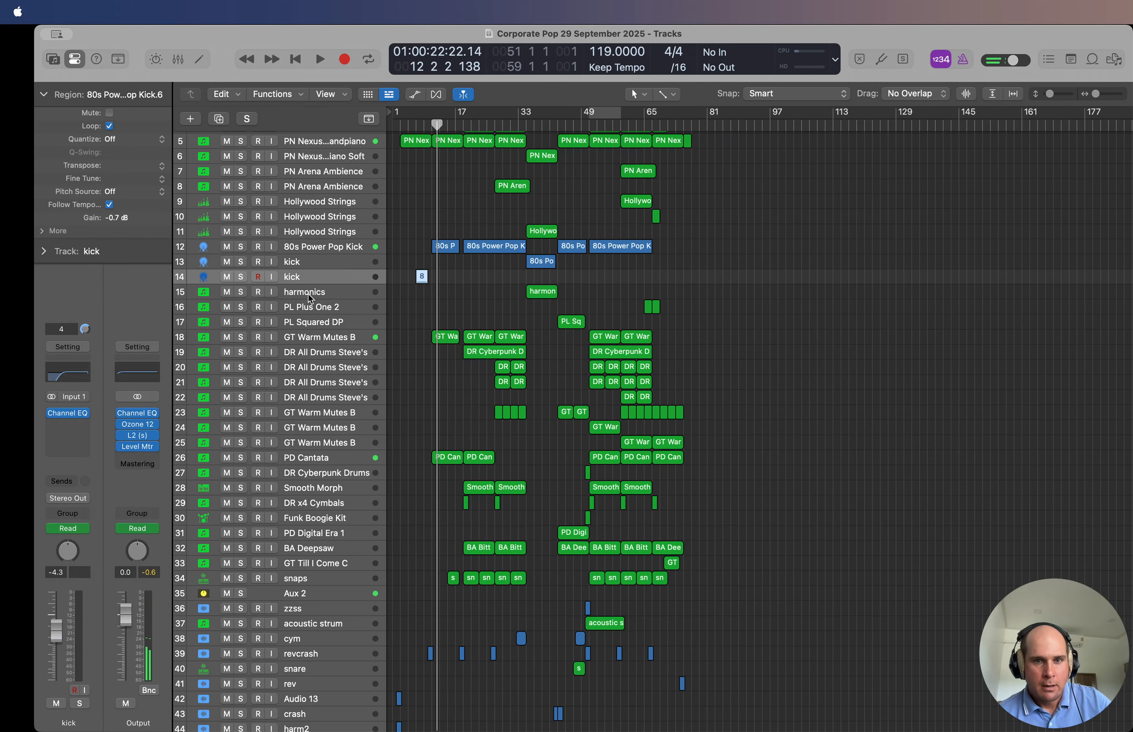
left_click(308, 294)
scroll(486, 315, "down", 3)
left_click(67, 397)
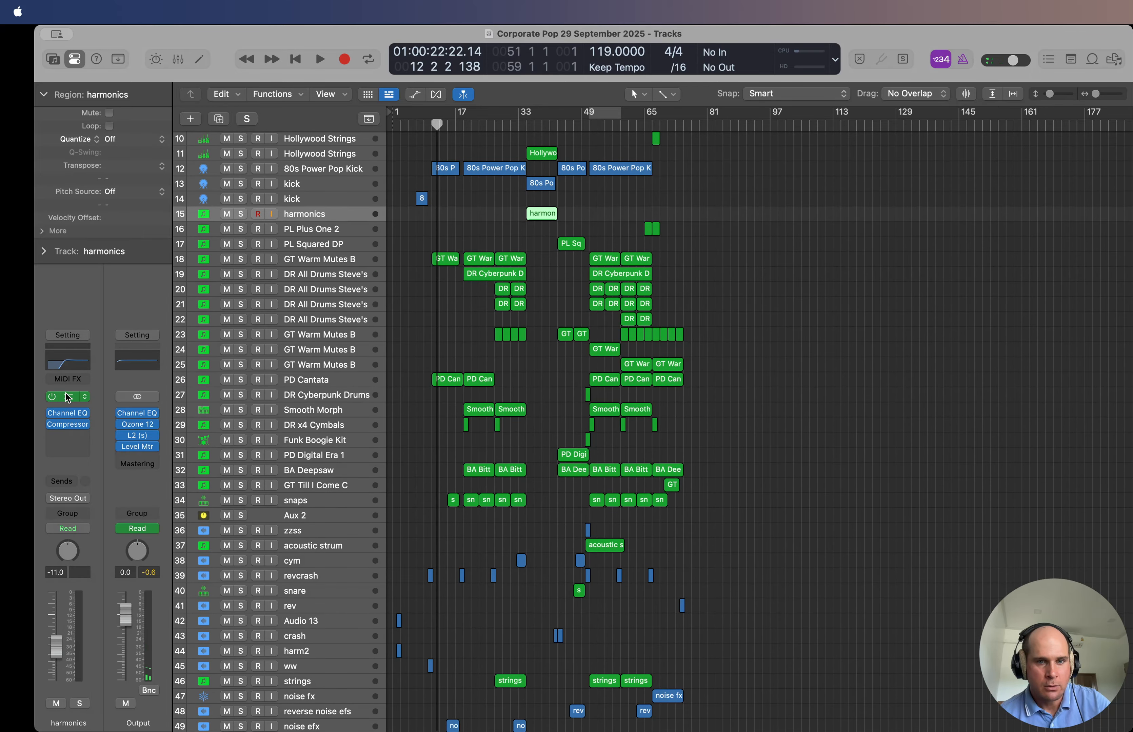
left_click_drag(647, 211, 546, 121)
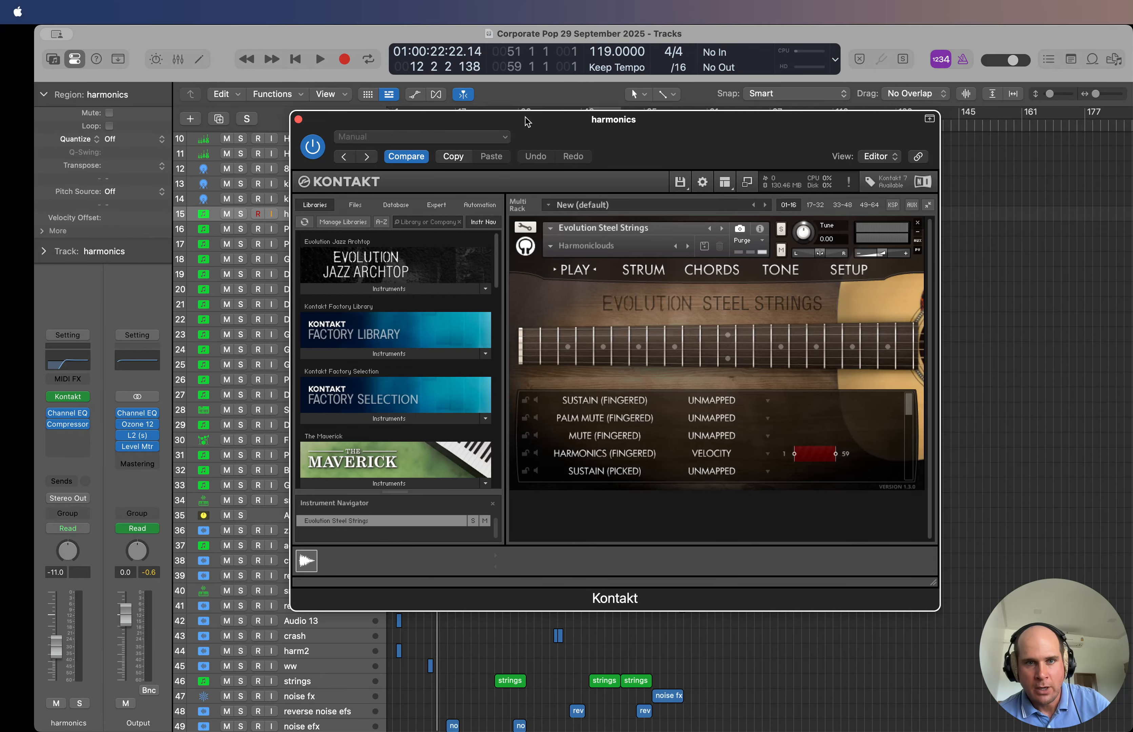
left_click(299, 119)
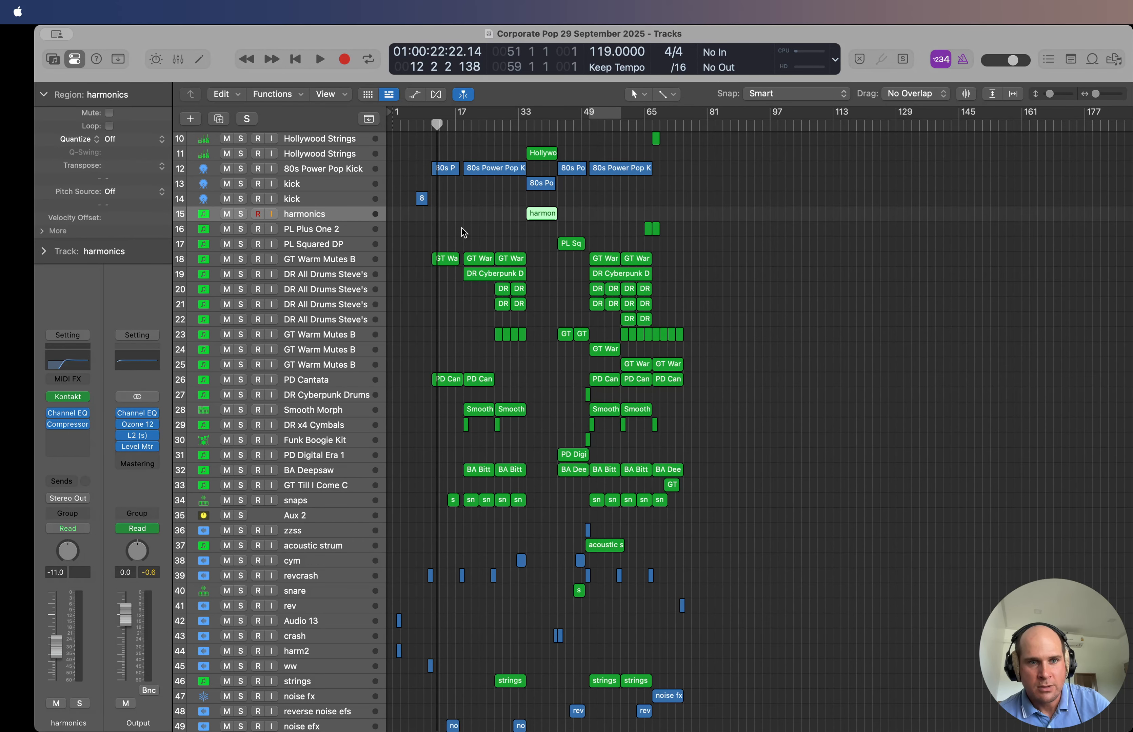
Step: Open Spire on the PL Squared DP track and examine the PL Squared DP preset in its Plucks browser
left_click(335, 233)
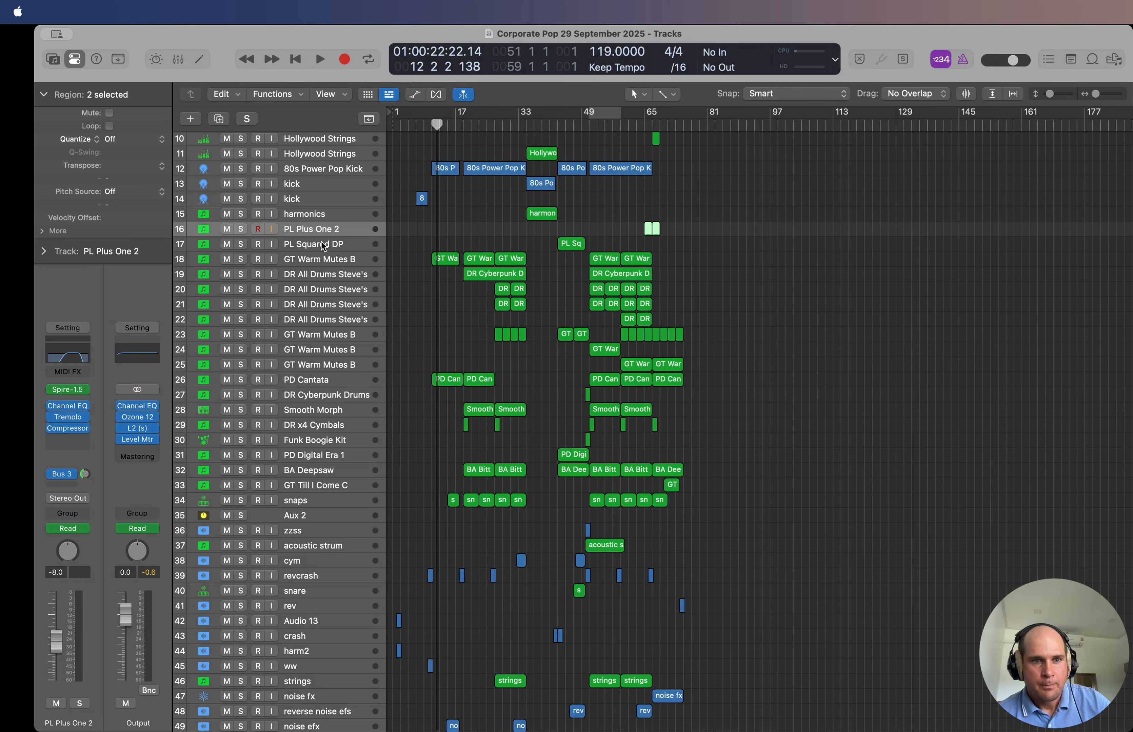
left_click(321, 242)
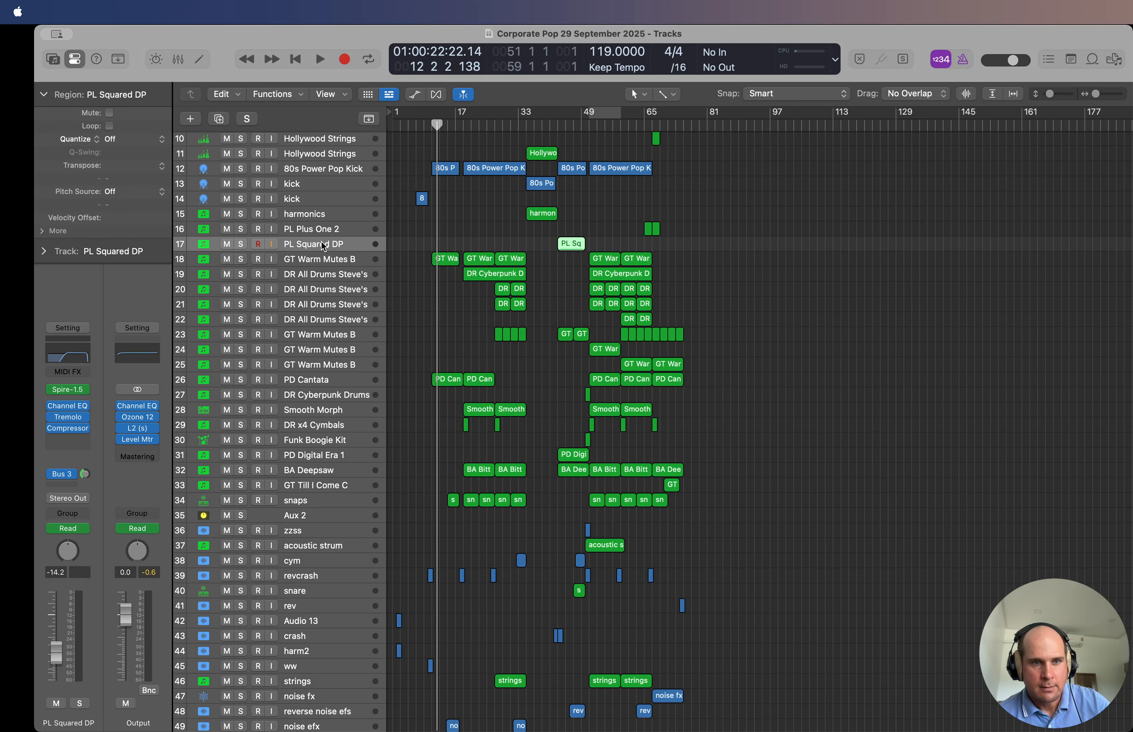
left_click(70, 392)
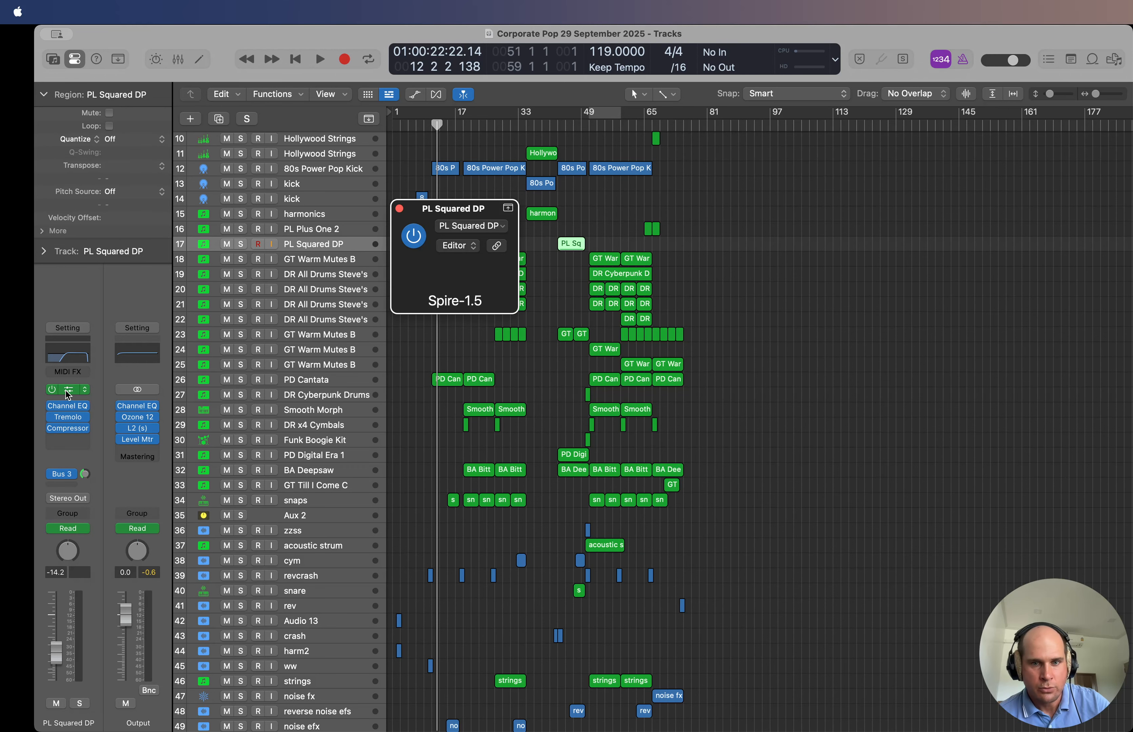
left_click_drag(620, 210, 466, 162)
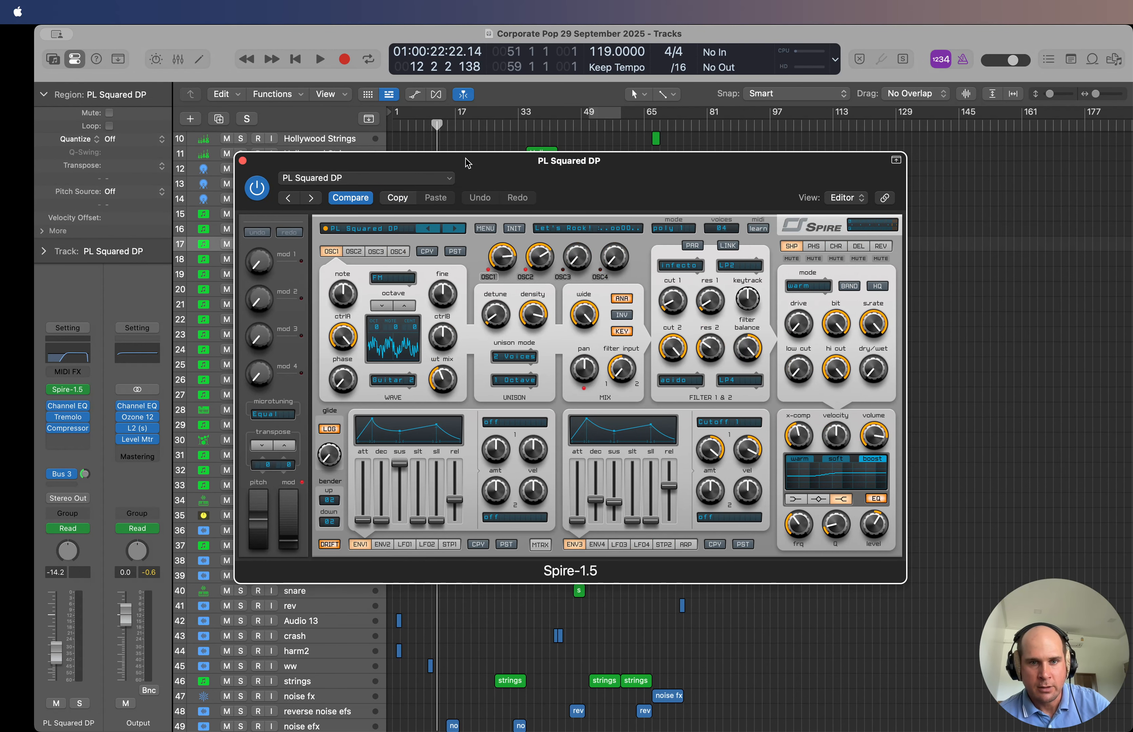
left_click(364, 230)
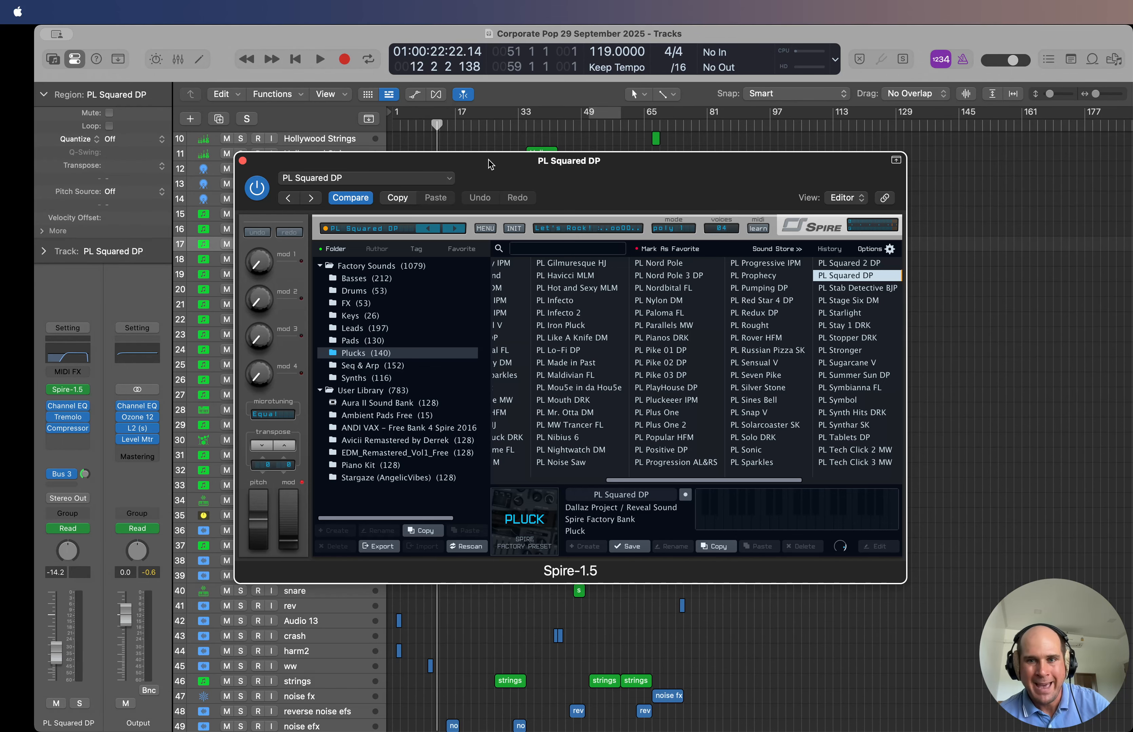
left_click_drag(490, 164, 548, 167)
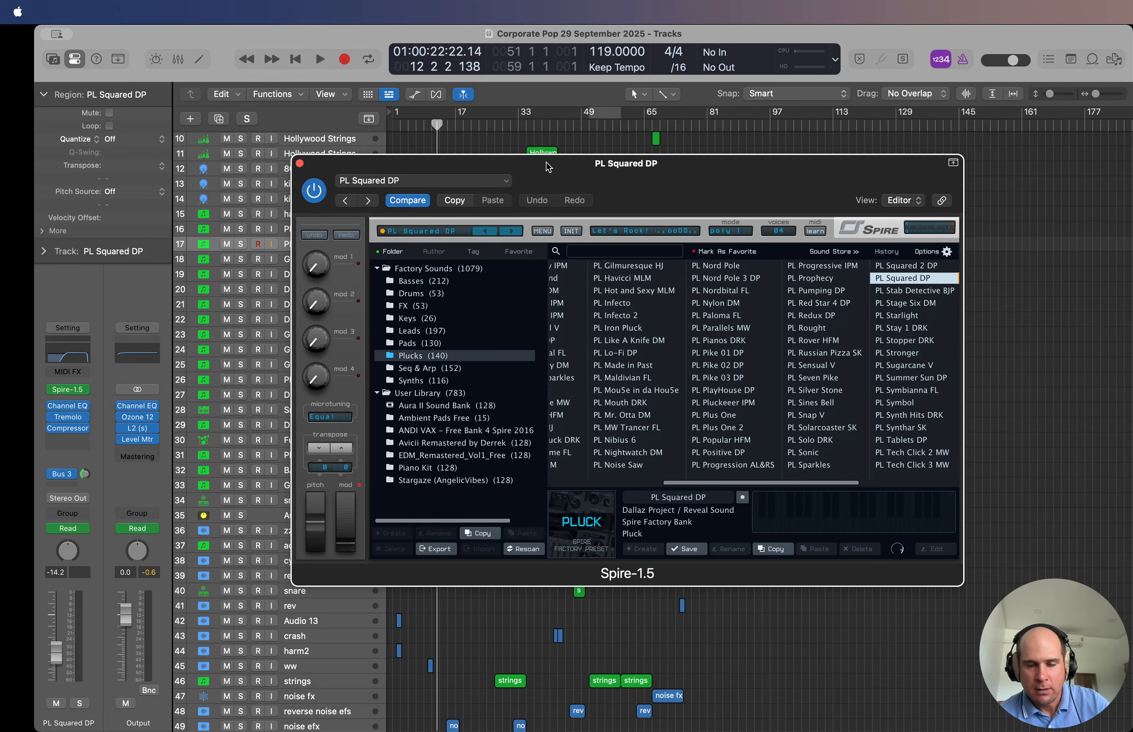
Step: Close Spire, solo the DR All Drums Steve's track 19 and play it from the start of its region at bar 19
left_click(300, 165)
left_click(322, 262)
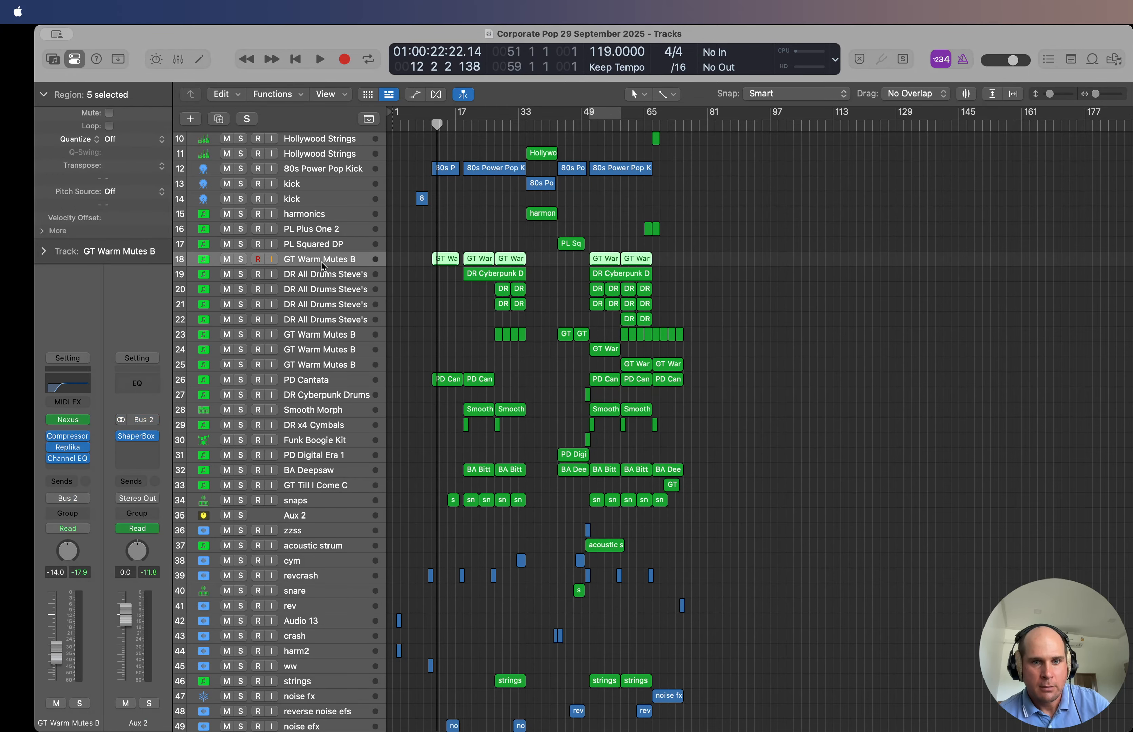
left_click(307, 275)
key("shift+Return")
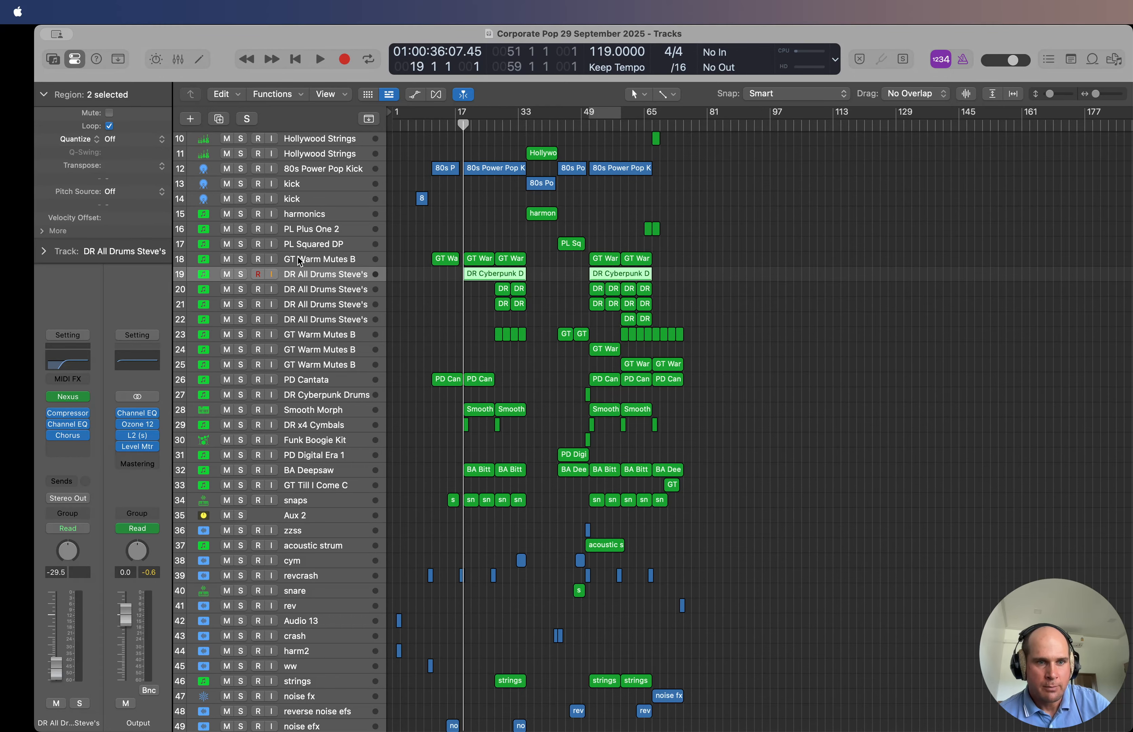
left_click(239, 274)
key("space")
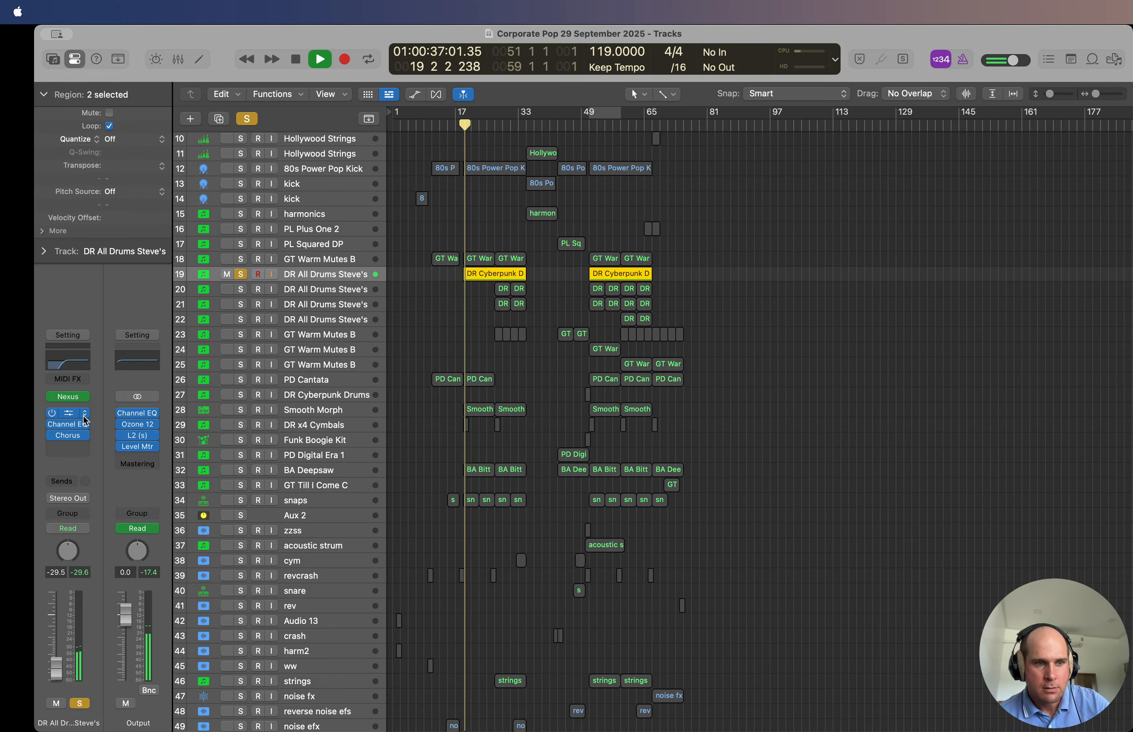
Step: Open Nexus on track 19 to examine the All Drums Steve's preset, close it, unsolo the track and stop playback
left_click(68, 396)
left_click_drag(725, 218, 640, 159)
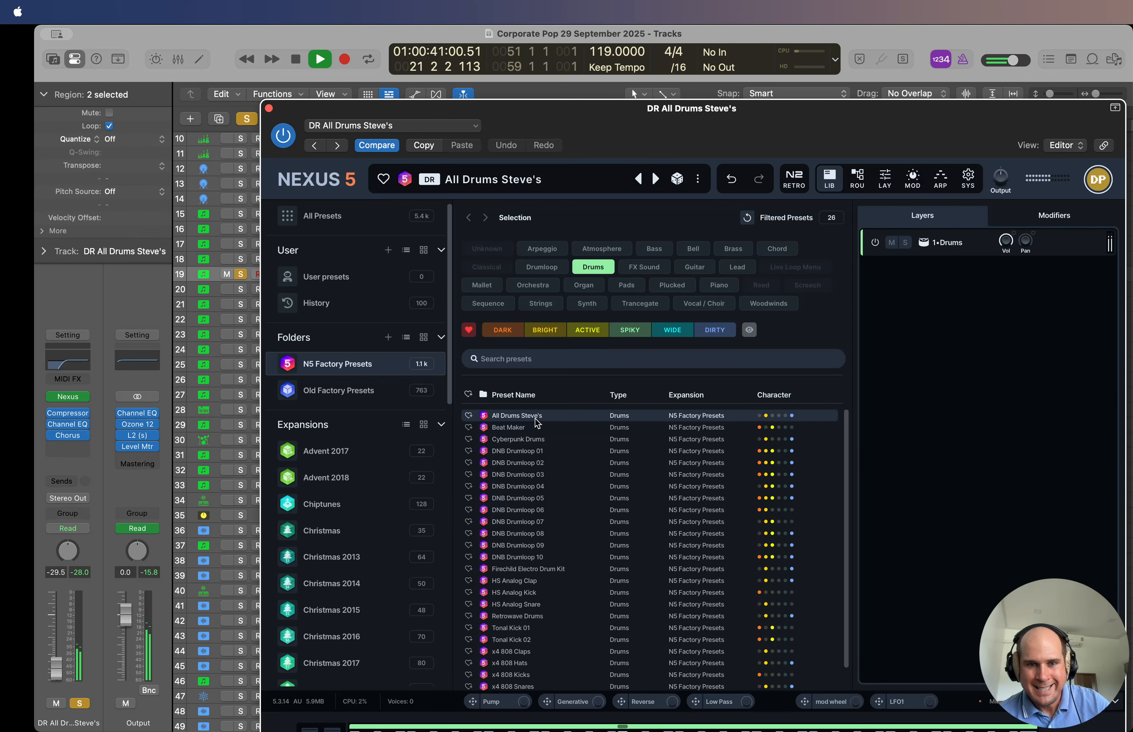
left_click(269, 109)
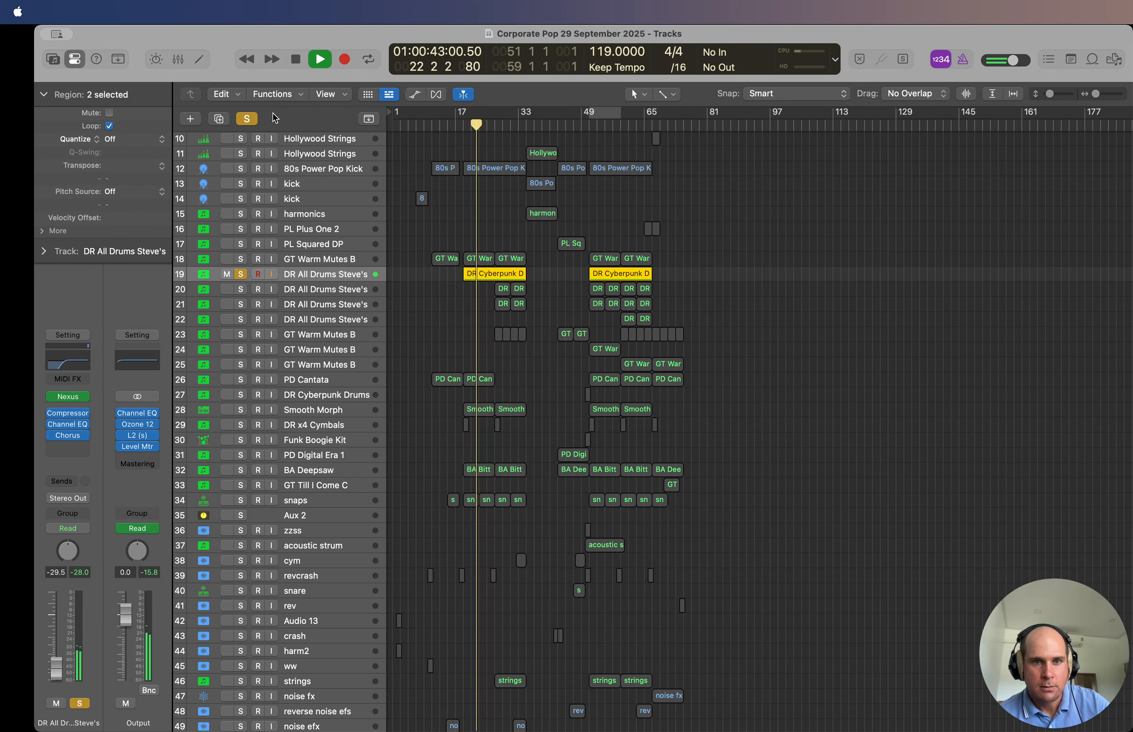
left_click(241, 277)
key("space")
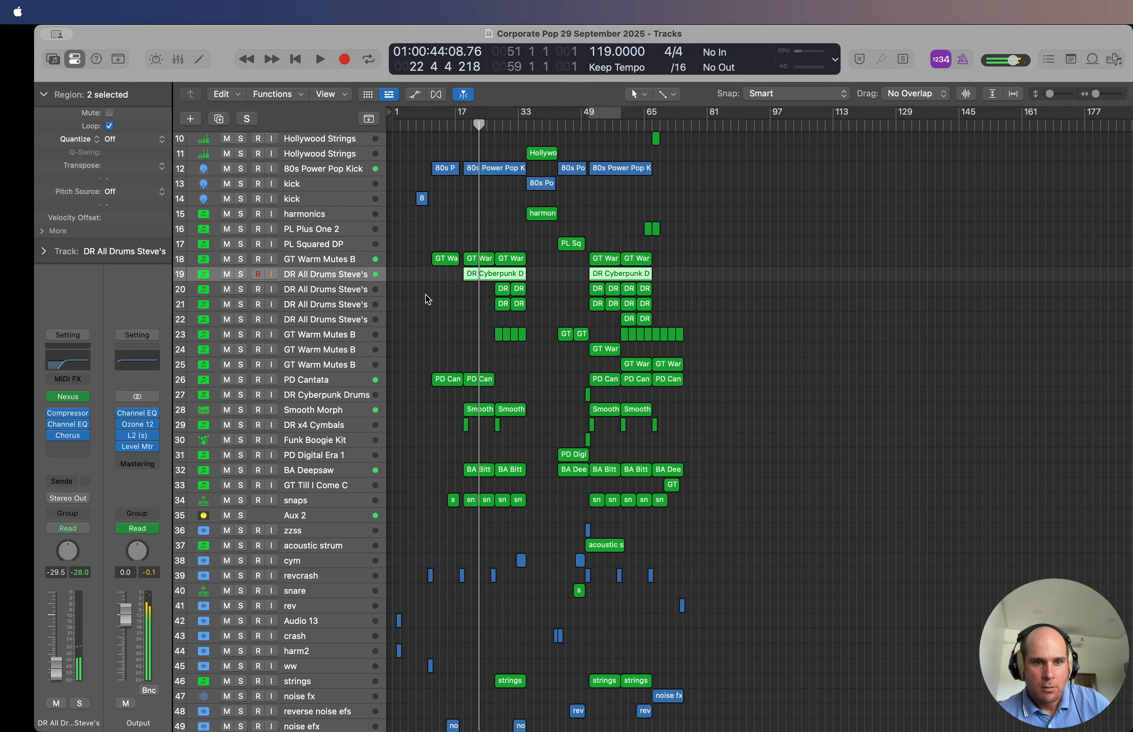
Step: Solo GT Warm Mutes B on track 23 and play it from the start of its regions, around bar 27
left_click(344, 334)
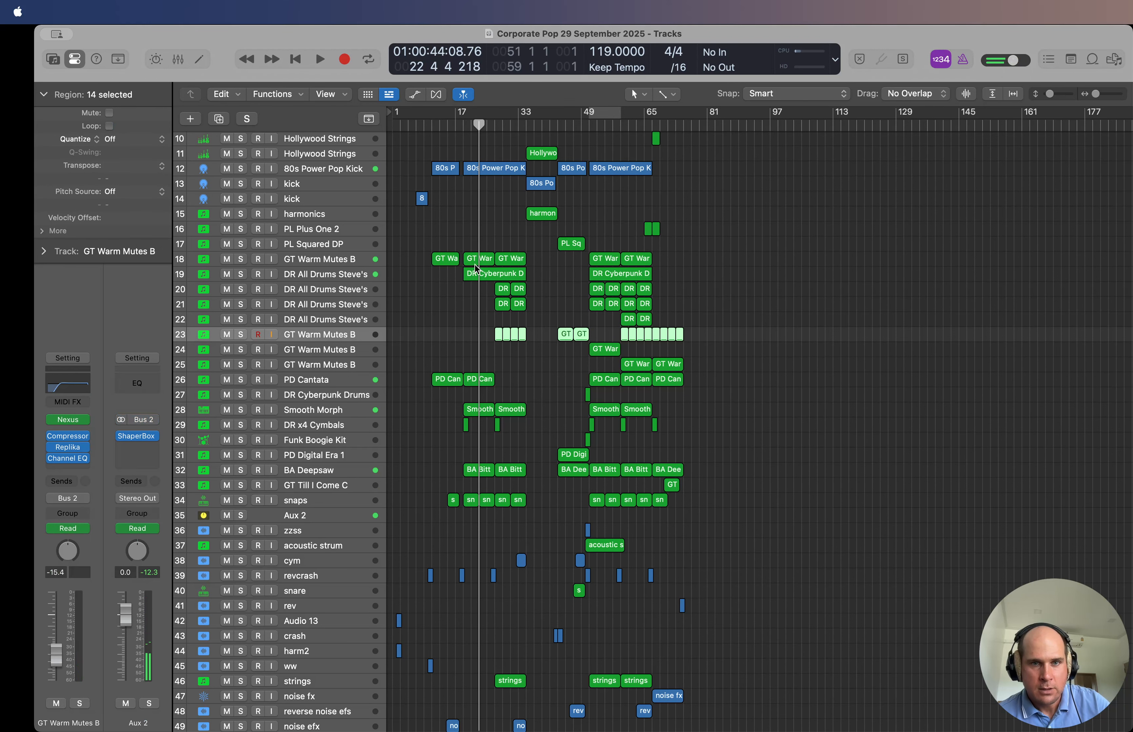
left_click(499, 126)
left_click(240, 335)
key("space")
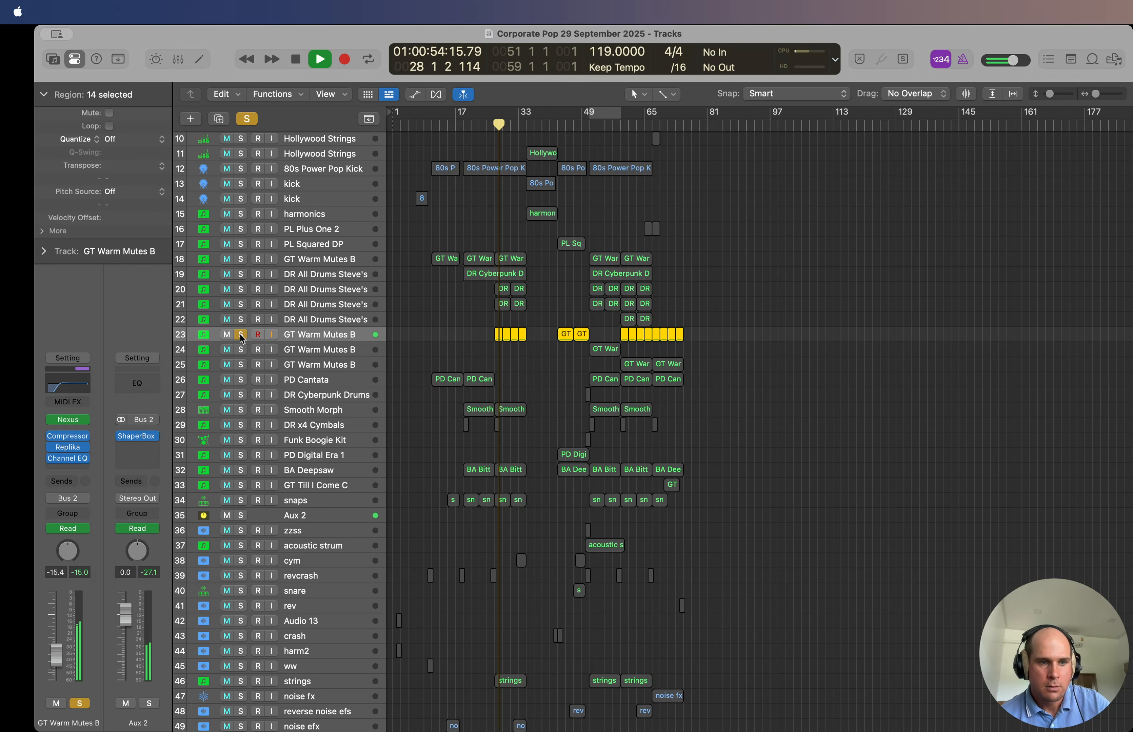
Step: Open Nexus on track 23 to examine the Warm Mutes B guitar preset, close it, unsolo the track and stop playback
left_click(70, 420)
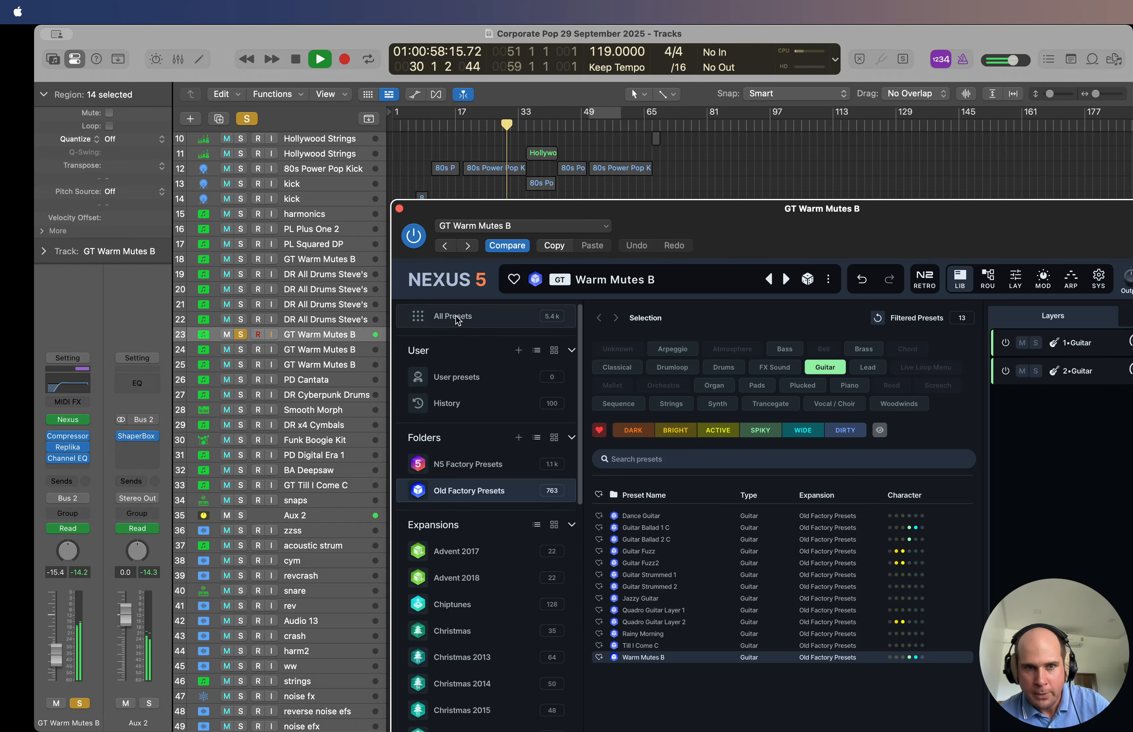
left_click(399, 210)
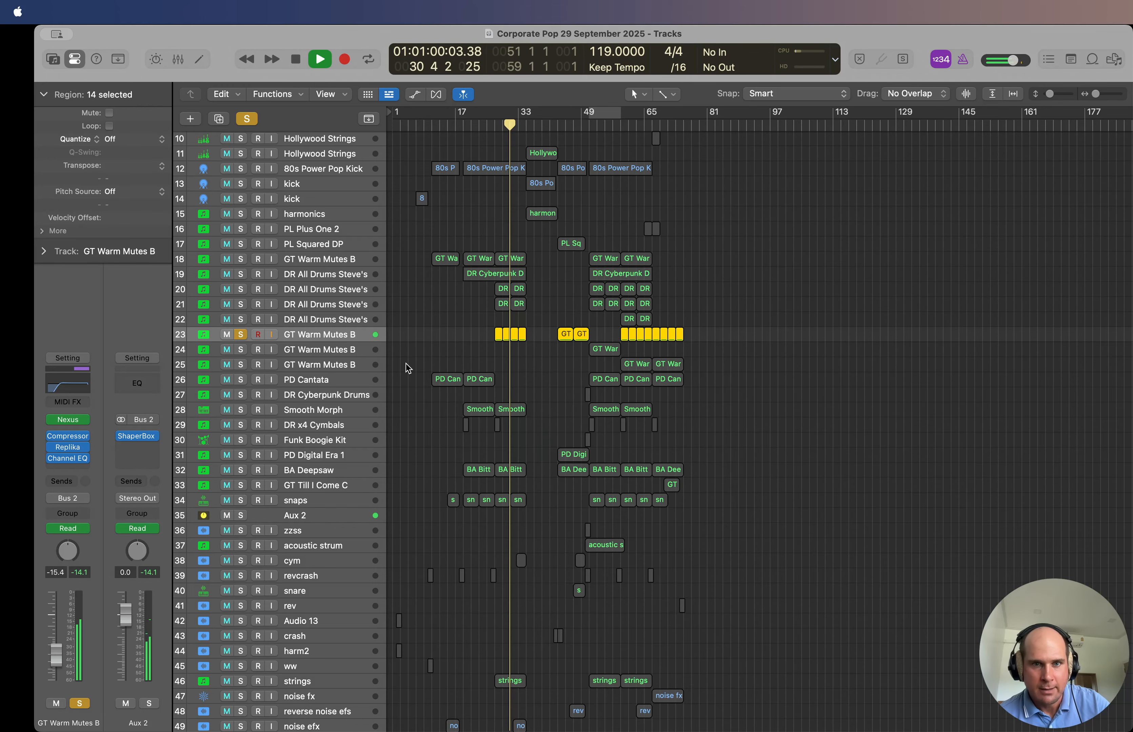
left_click(240, 334)
key("space")
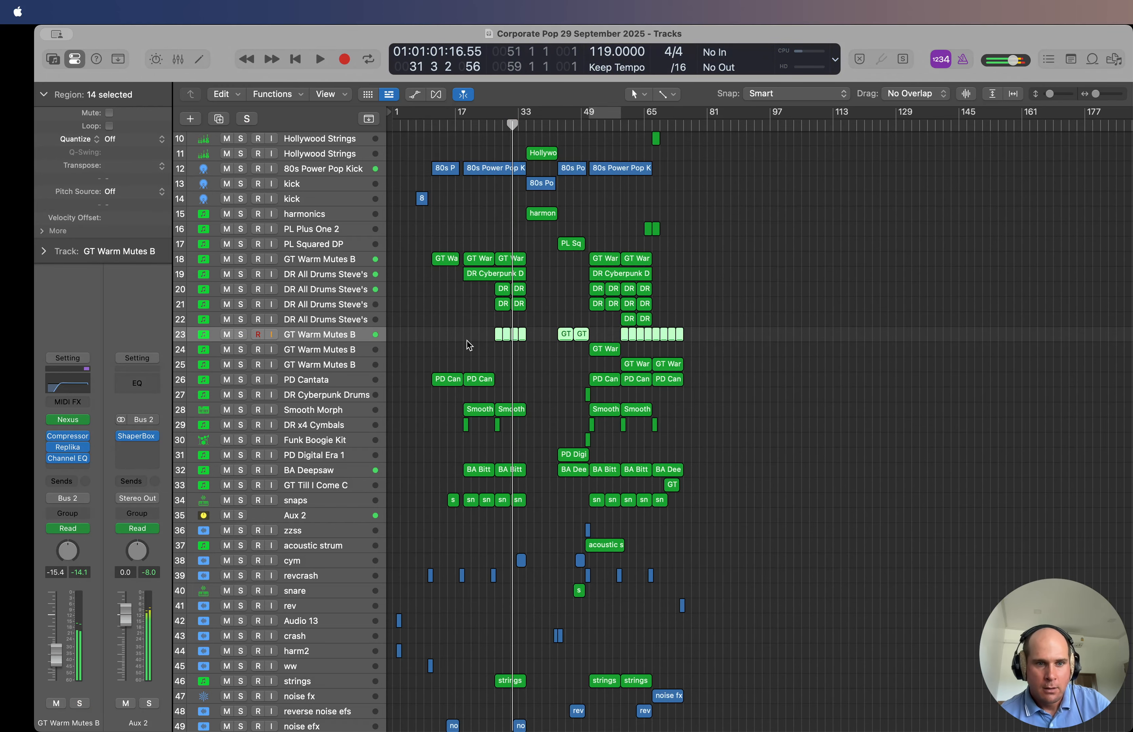
Step: Look over the PD Cantata and DR Cyberpunk Drums tracks and the remaining tracks below them
left_click(305, 381)
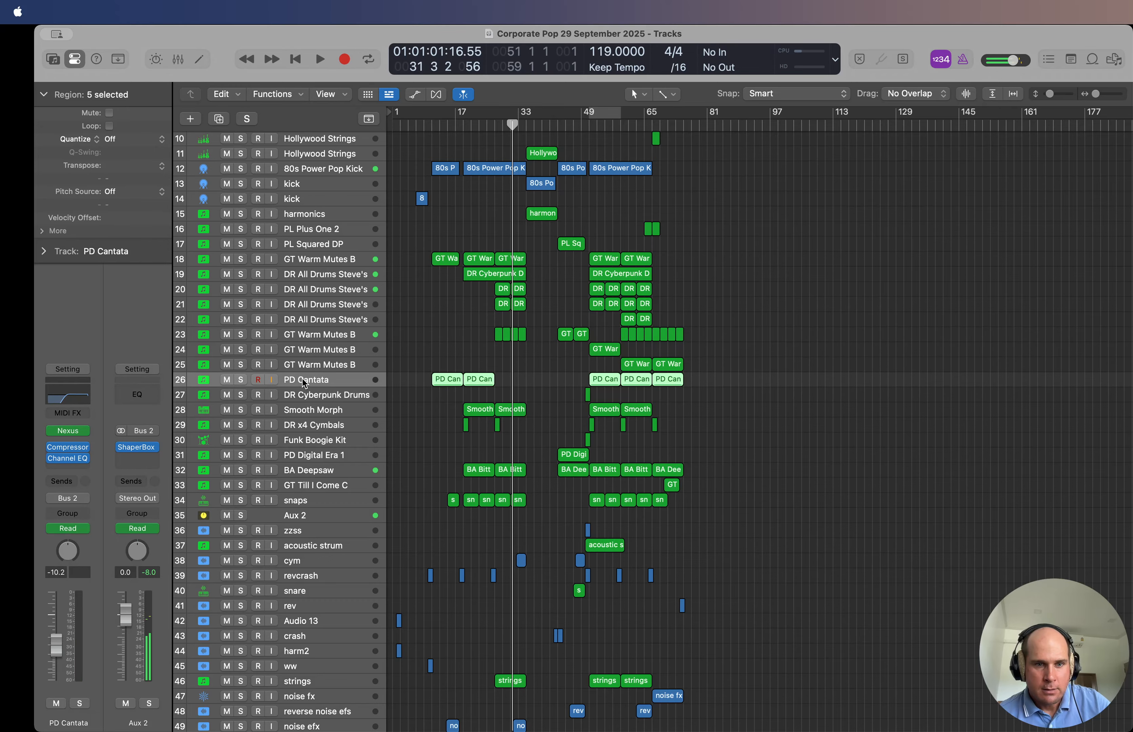
left_click(329, 397)
scroll(424, 431, "down", 4)
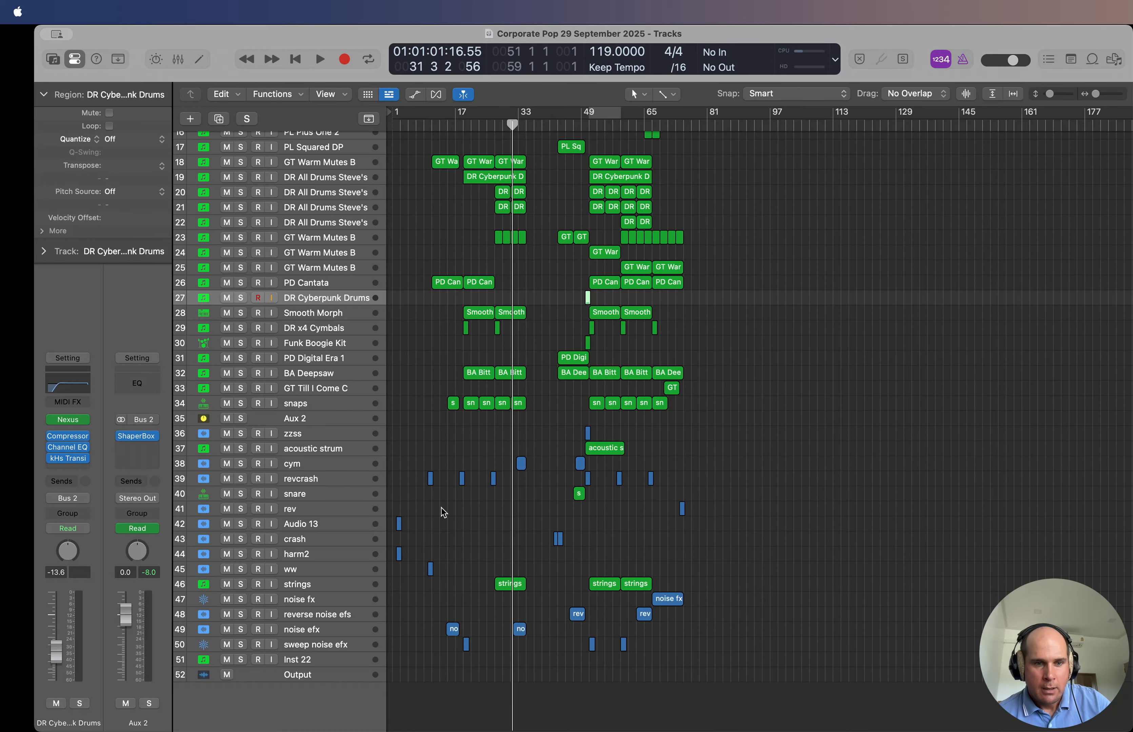
Step: Examine the noise and sweep effect regions in an enlarged arrangement, check the noise results in the Loop Browser, and close it
scroll(442, 509, "down", 1)
scroll(442, 508, "up", 6)
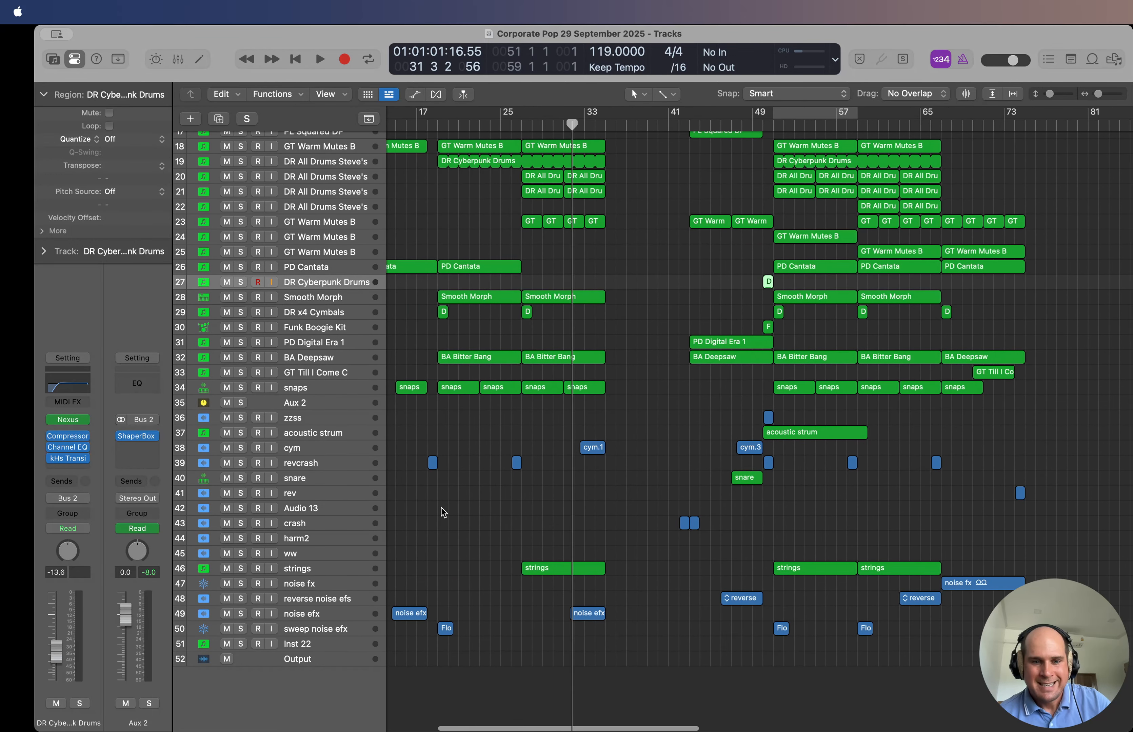
scroll(507, 535, "left", 5)
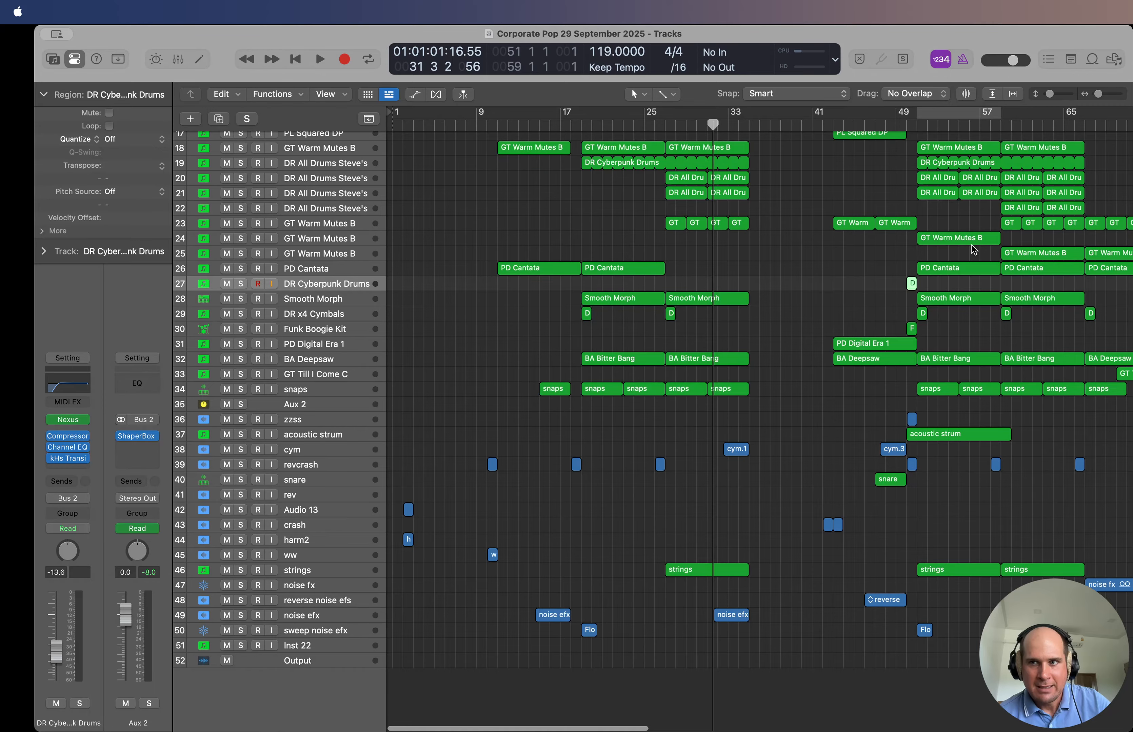
left_click(1093, 59)
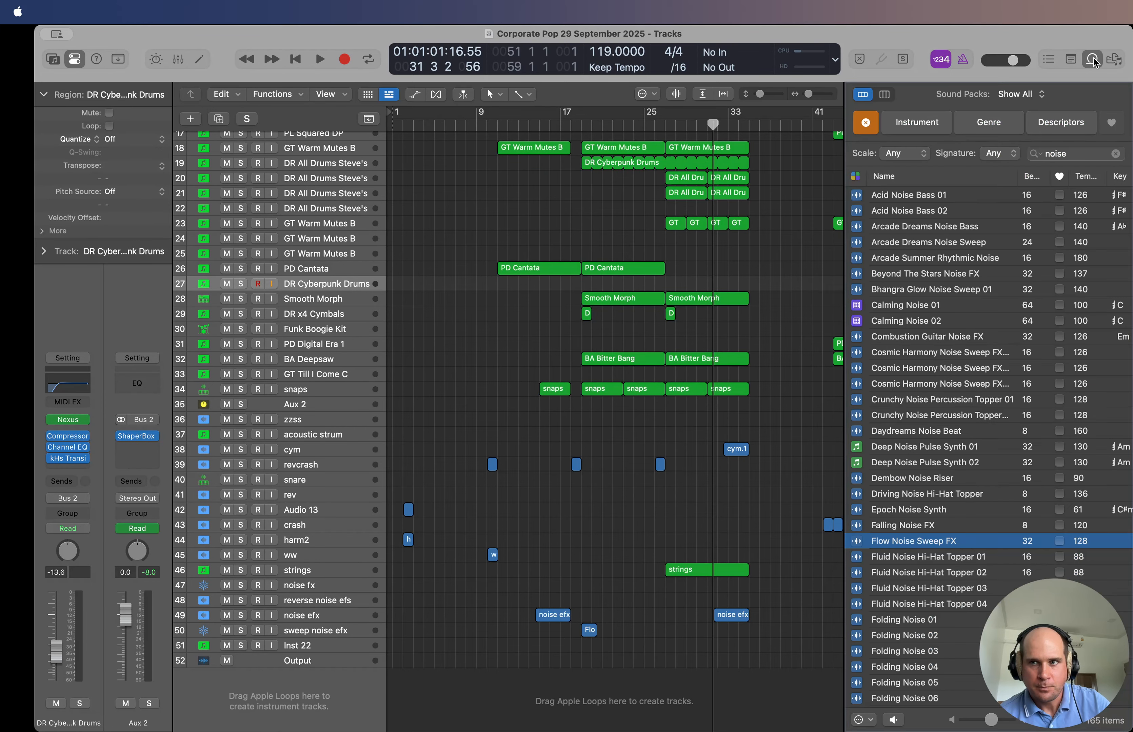
left_click(1094, 59)
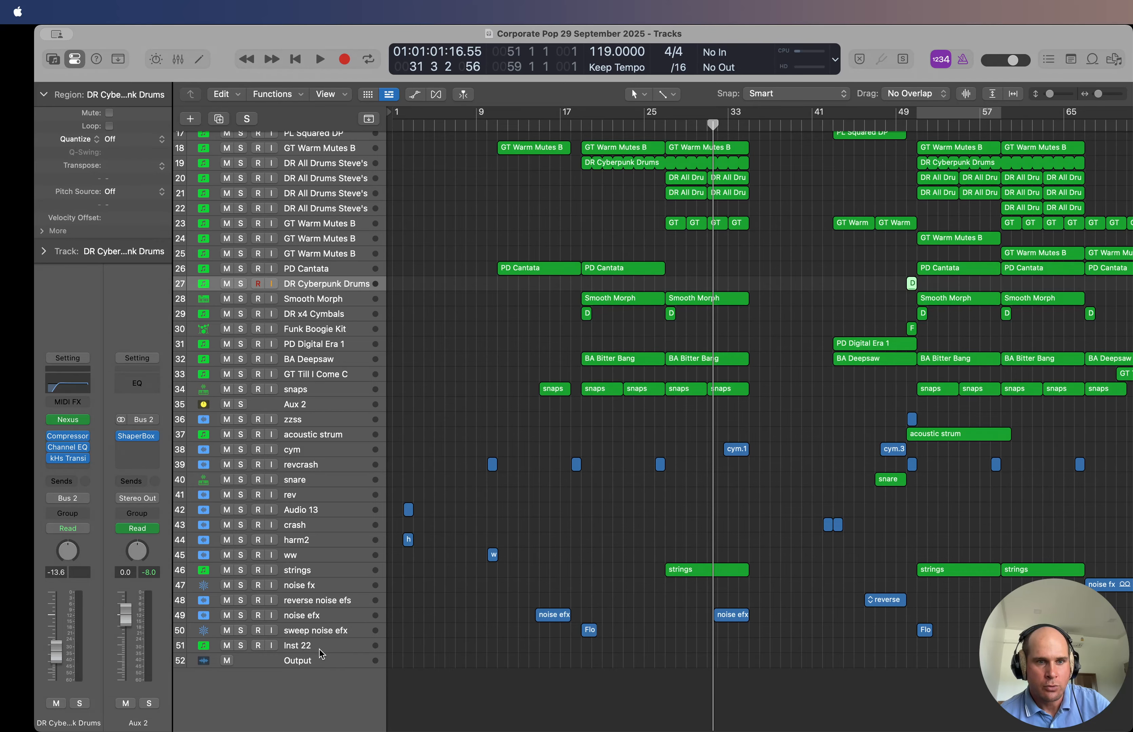
Step: Create a new software instrument track and load the Detroit Garage drum kit on it
left_click(189, 119)
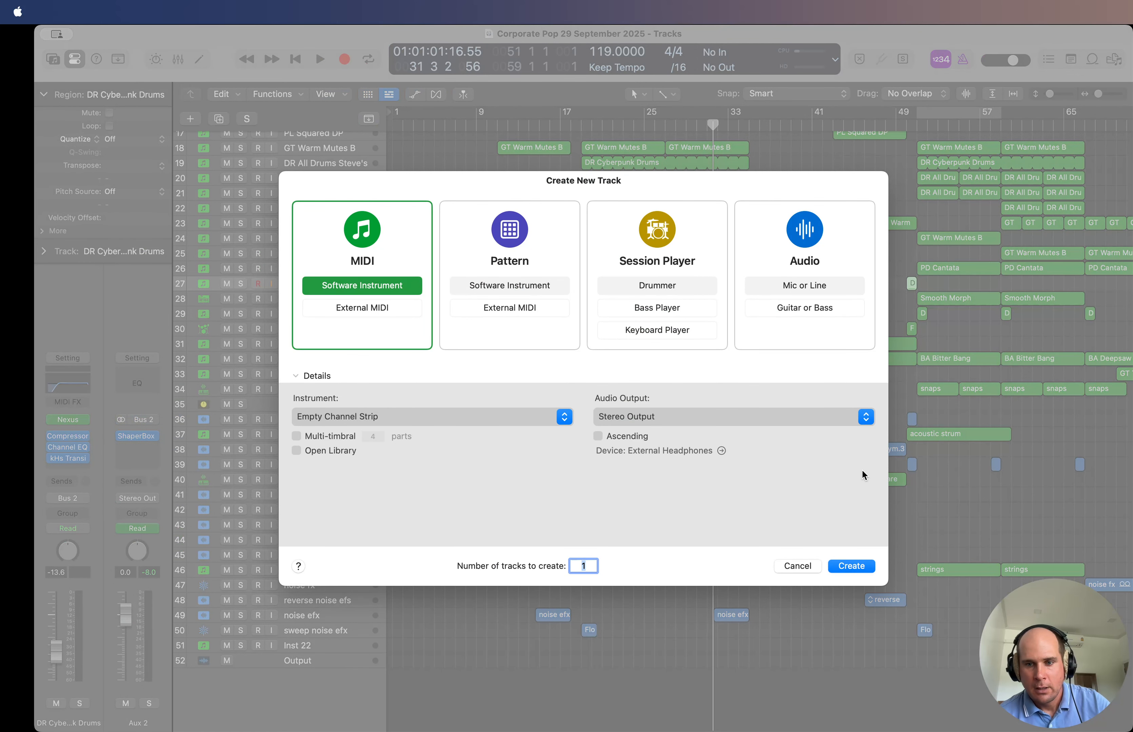
left_click(851, 567)
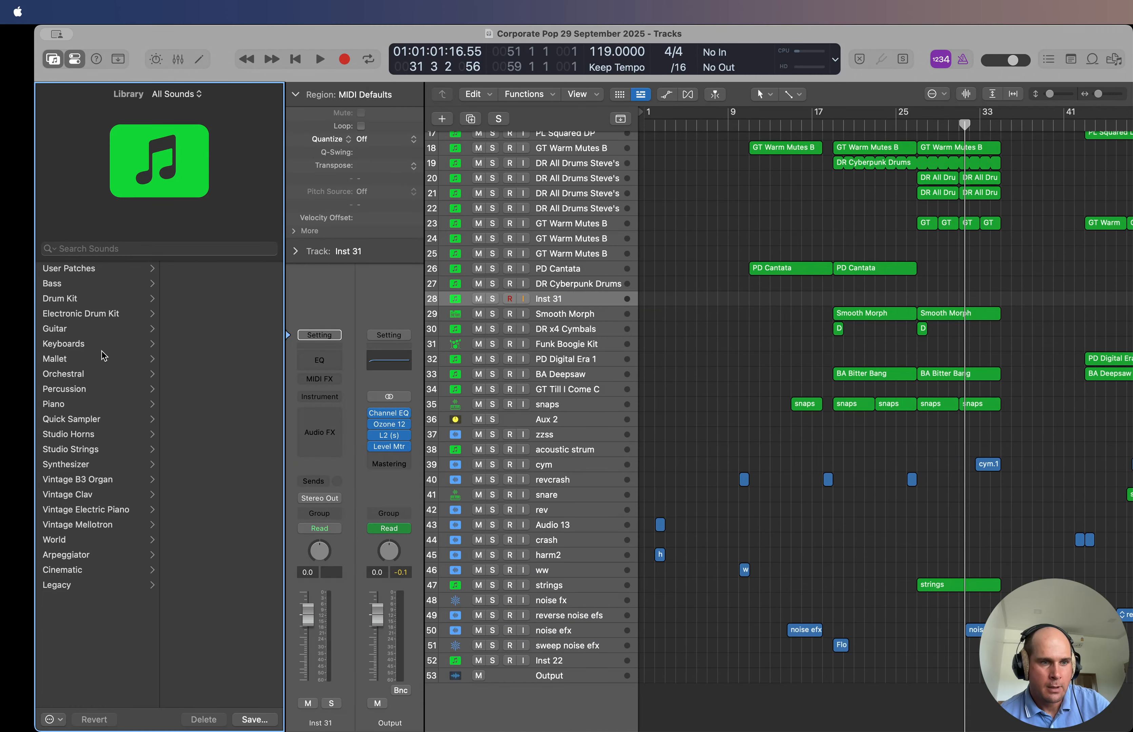
left_click(81, 315)
left_click(74, 296)
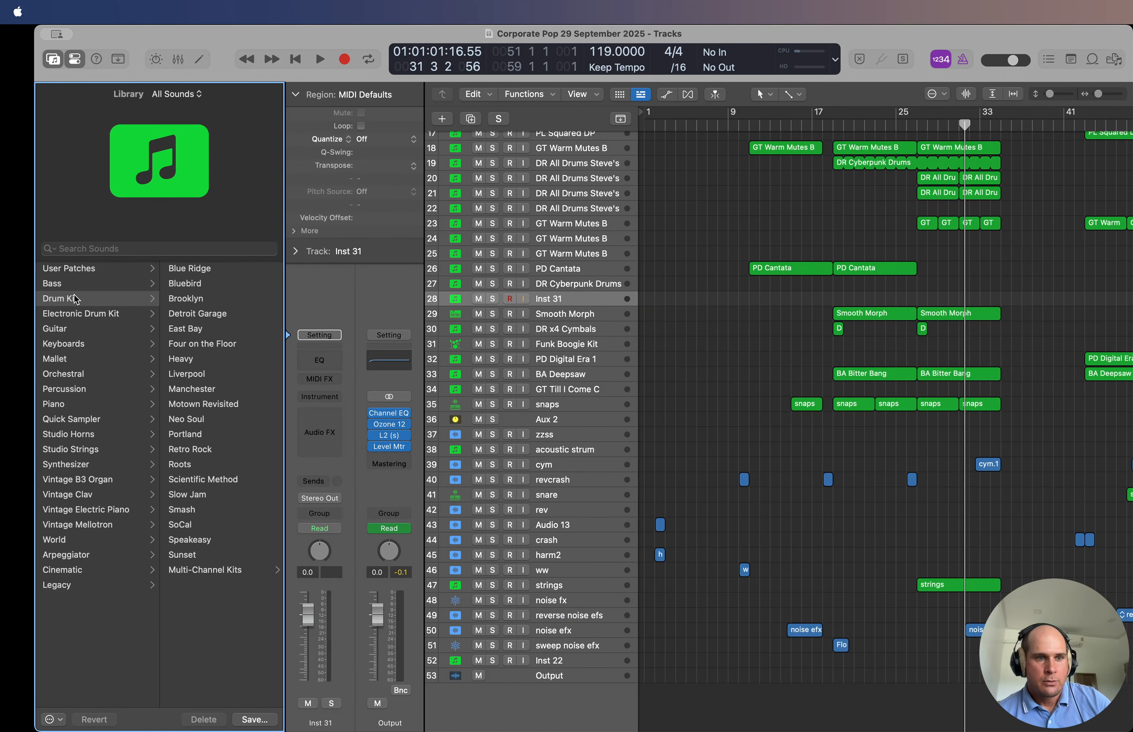
left_click(220, 315)
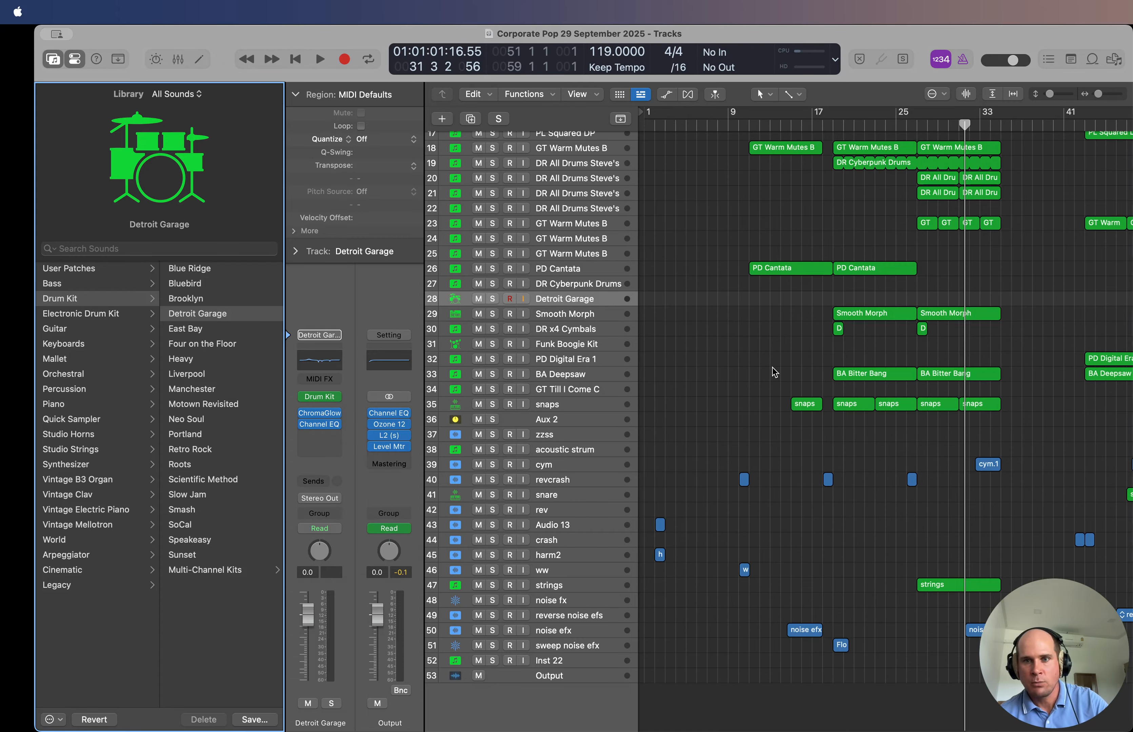
Step: Solo the Detroit Garage track and record a short drum hit at bar 11
left_click(739, 351)
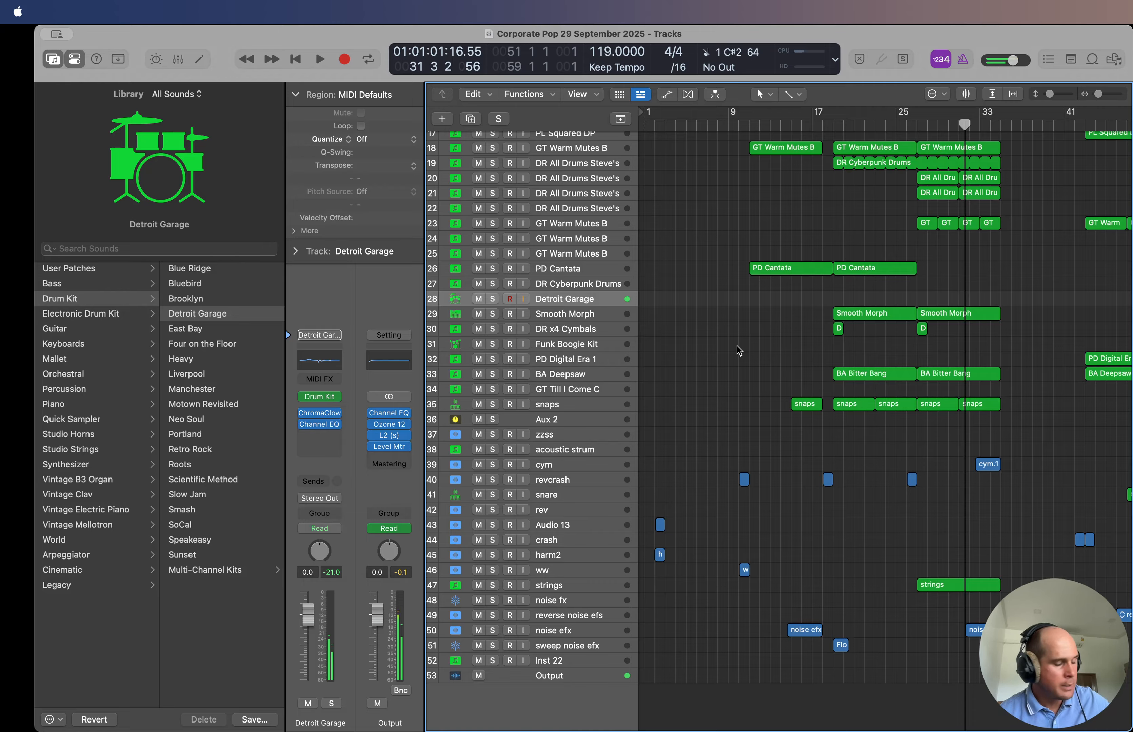
left_click(493, 299)
left_click(750, 124)
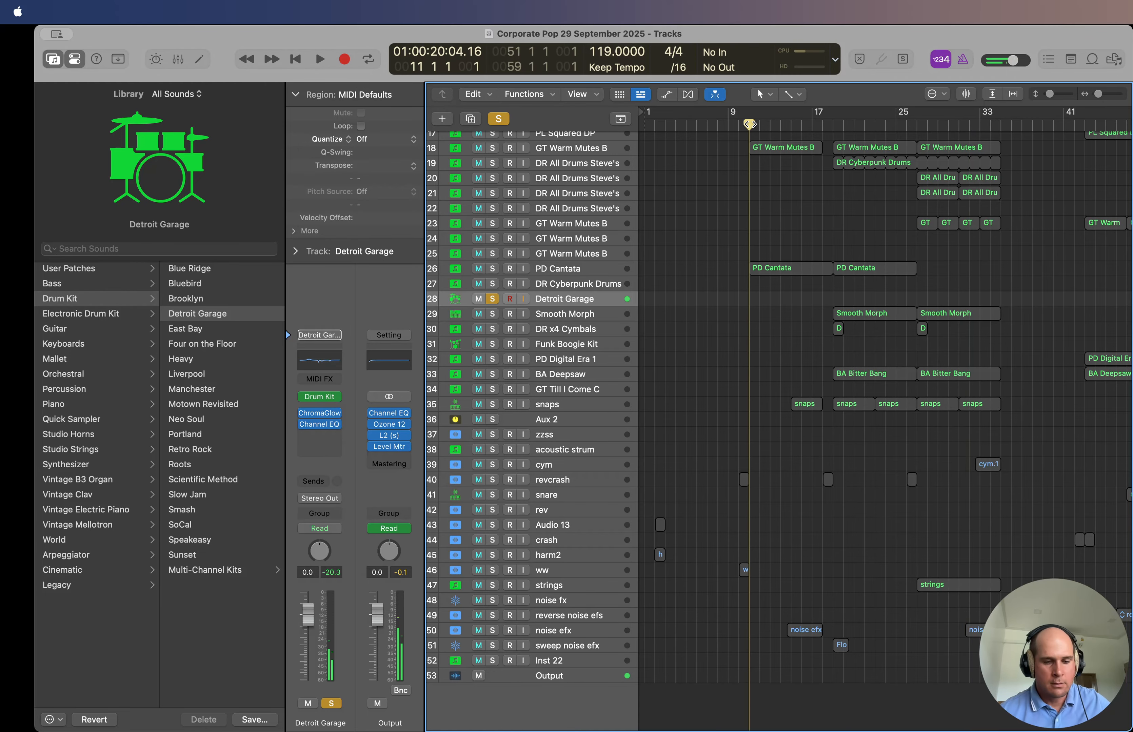
key("r")
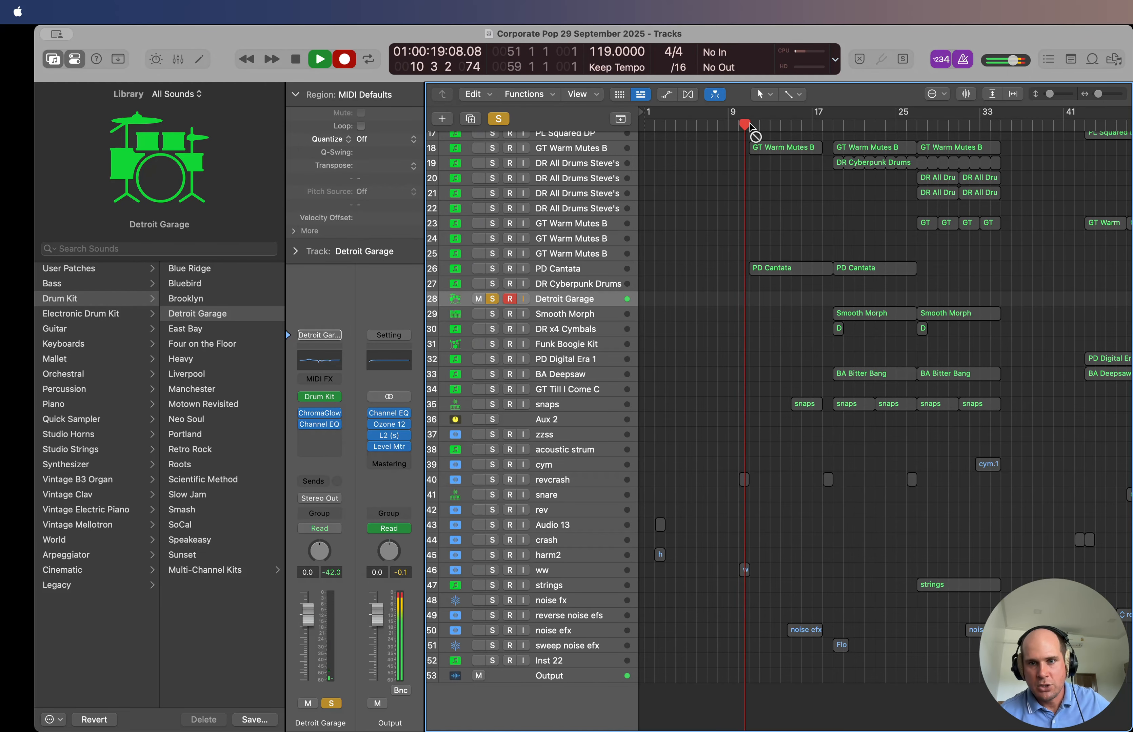
key("space")
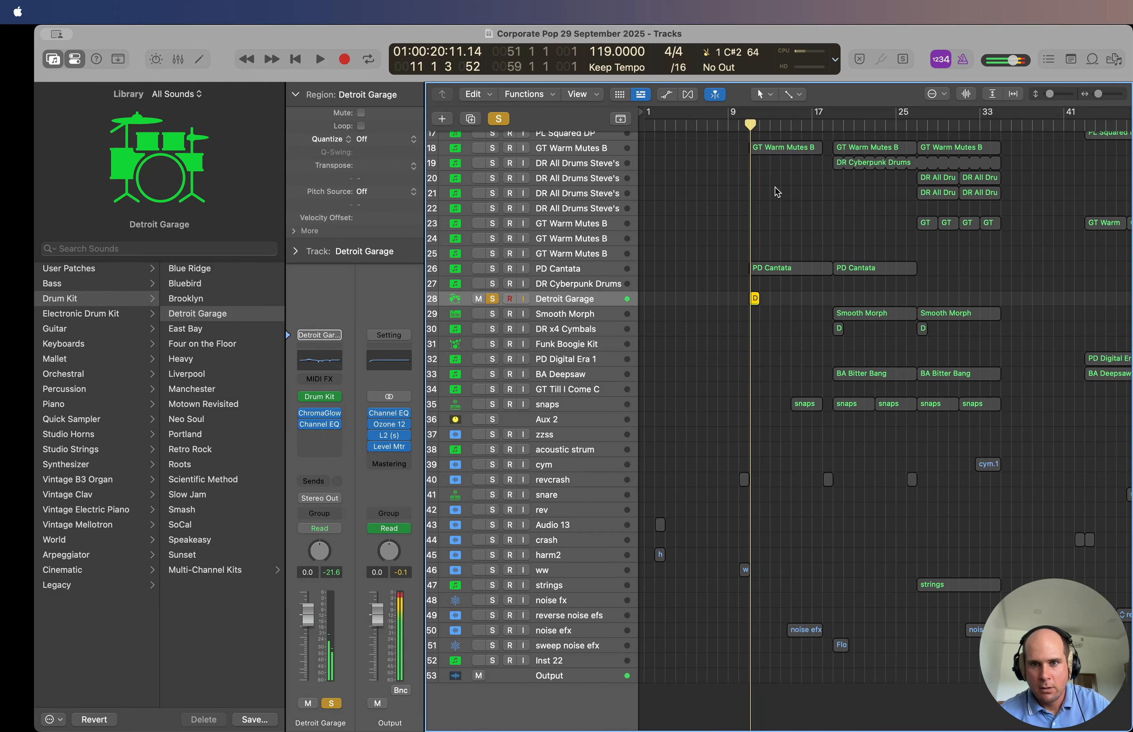
Step: Examine the recorded Detroit Garage note in the Piano Roll, then view the region's export-as-audio option without exporting it
double_click(756, 299)
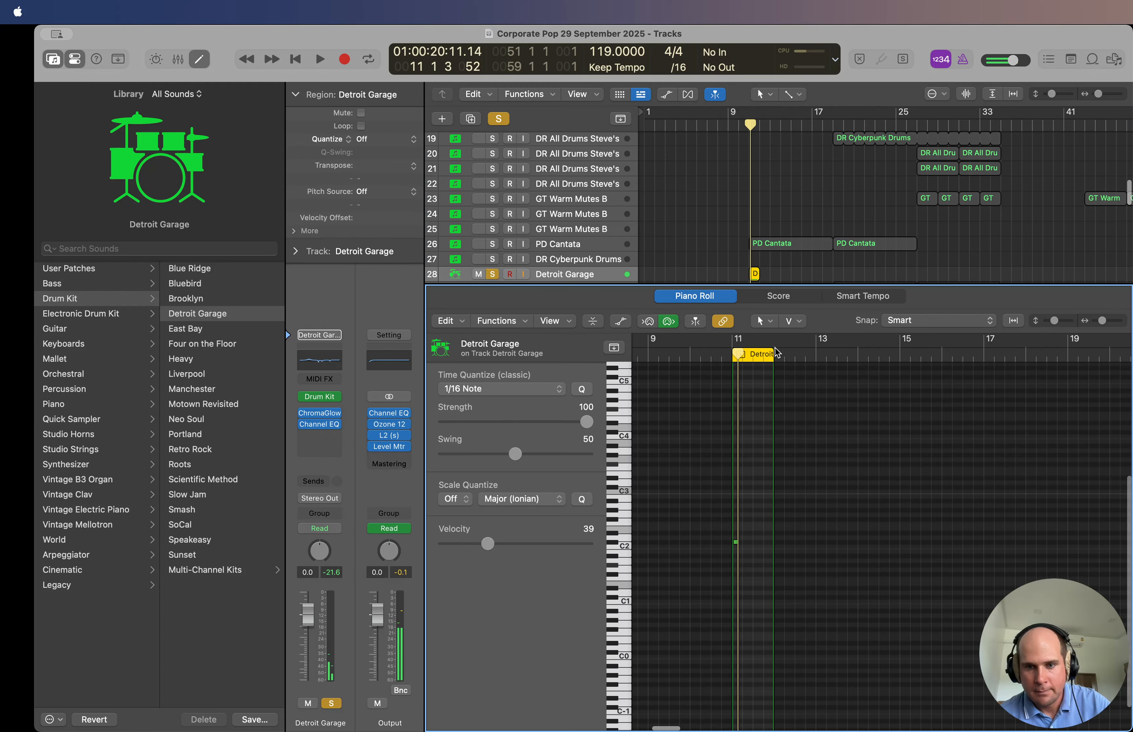
left_click(755, 486)
key("z")
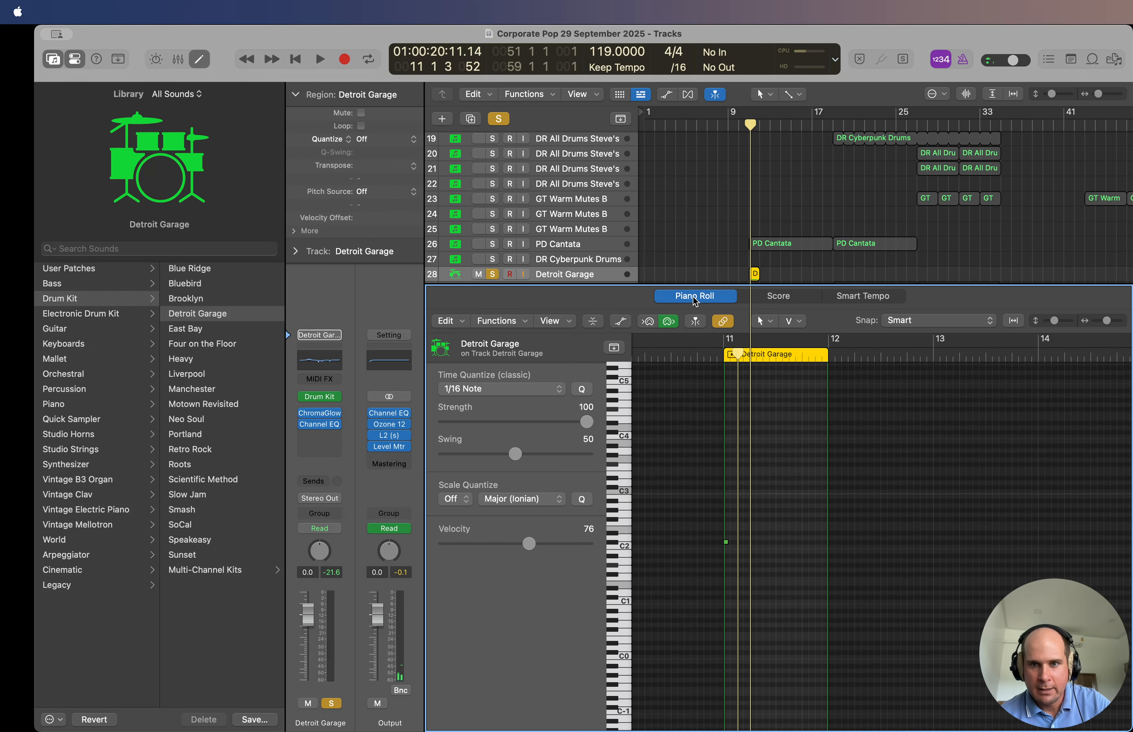
key("e")
right_click(755, 282)
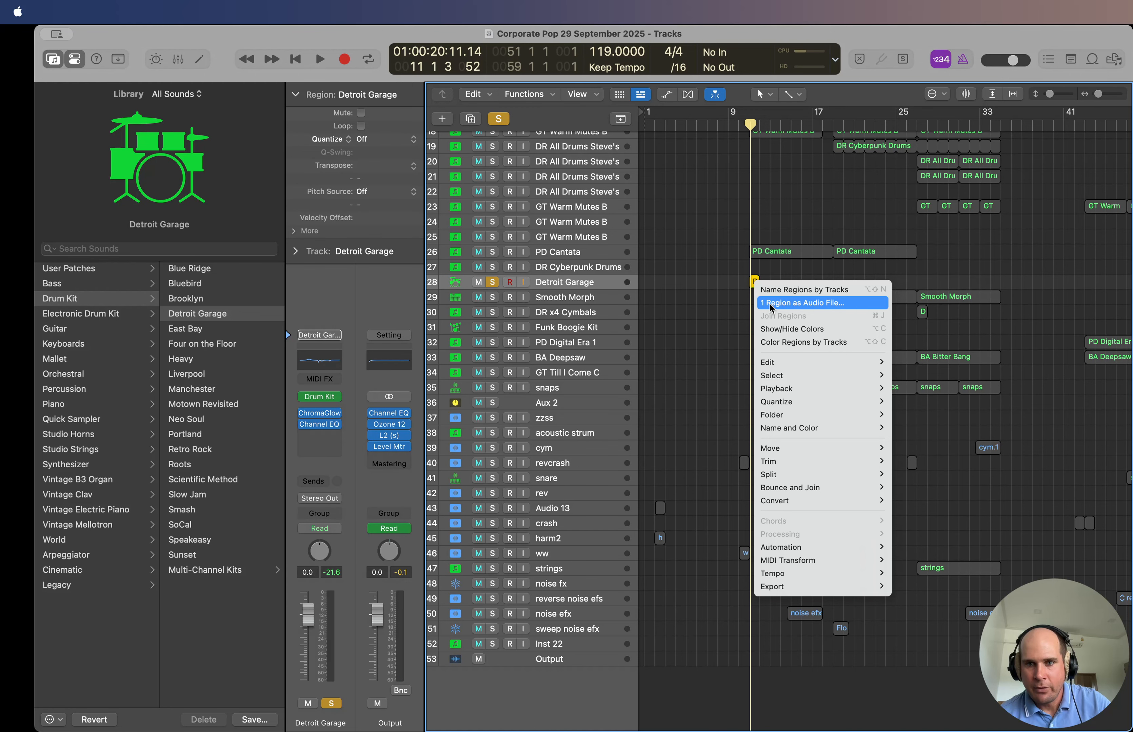
left_click(719, 311)
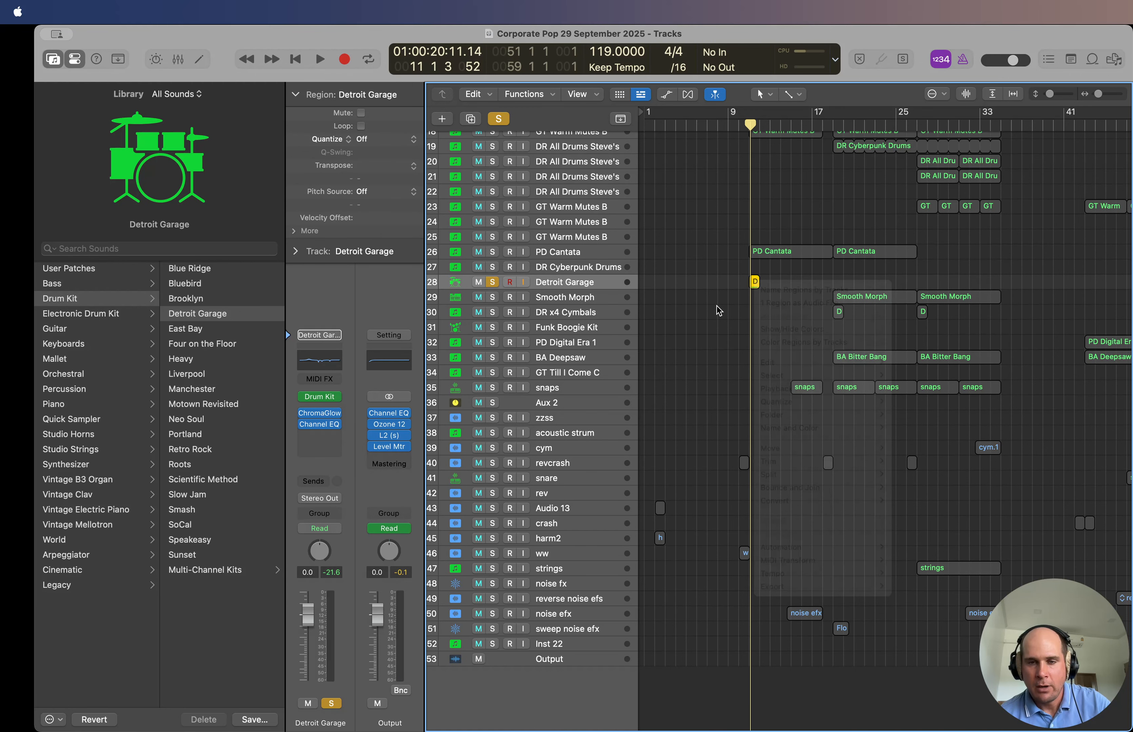
Step: Delete the Detroit Garage track together with its recorded region
left_click(573, 271)
left_click(612, 283)
key("super+BackSpace")
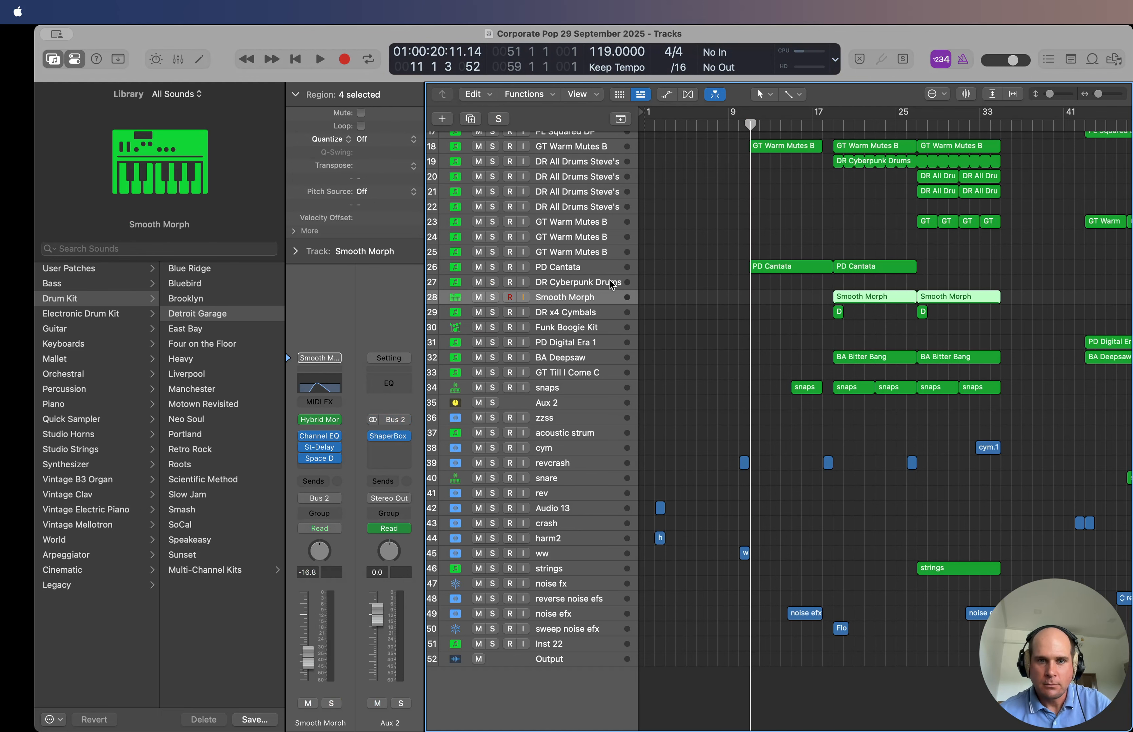
Step: Hide the Library and shrink the arrangement view to fit more tracks and bars
left_click(694, 303)
key("super+Up")
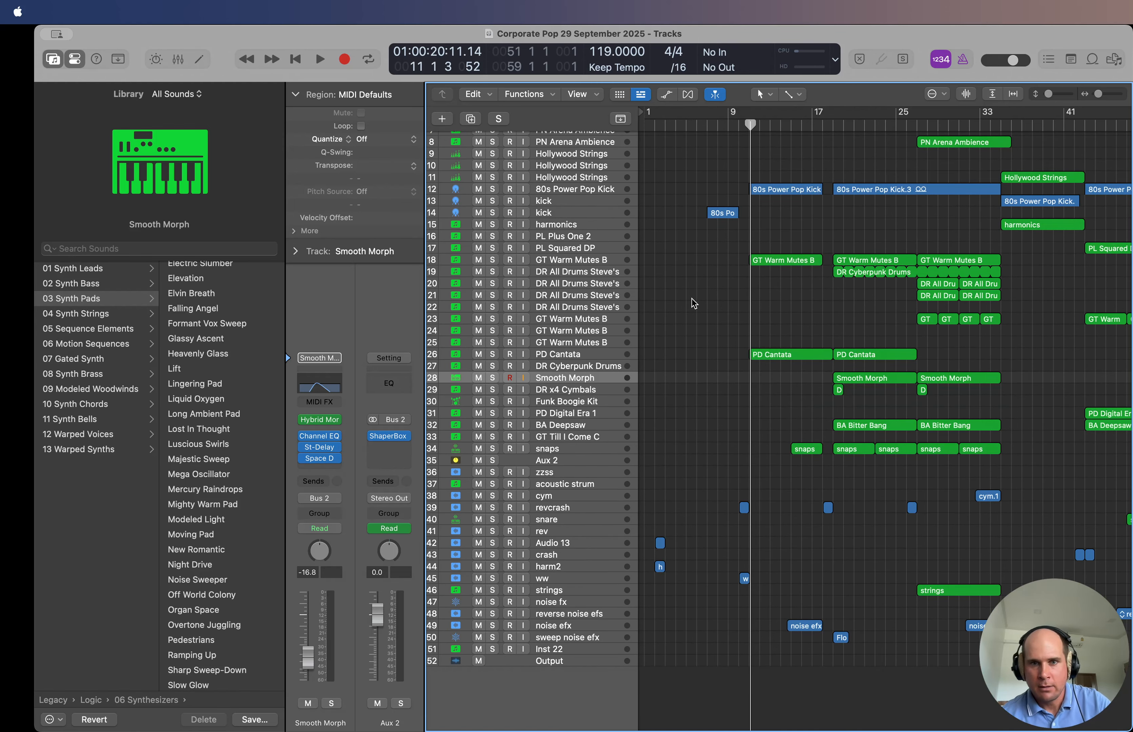
left_click(53, 60)
key("super+Left")
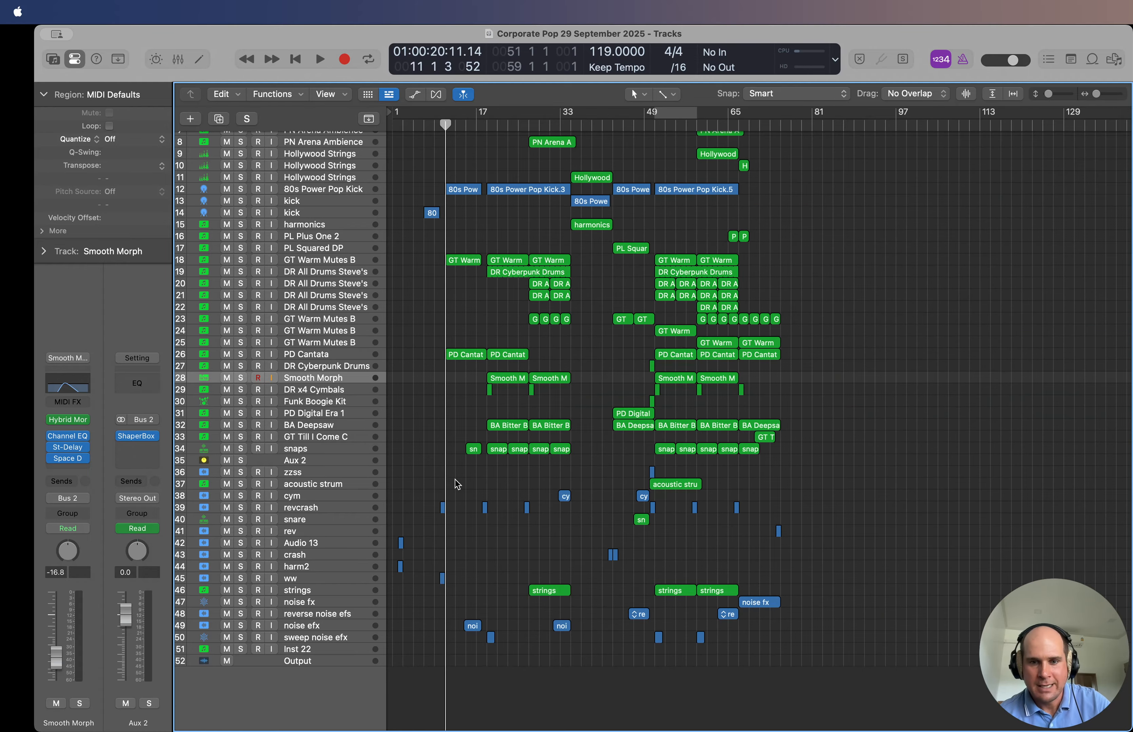
Step: Solo the Audio 13 track, listen to its short region just before bar 3 from the song's start, and switch the solo off
left_click(329, 508)
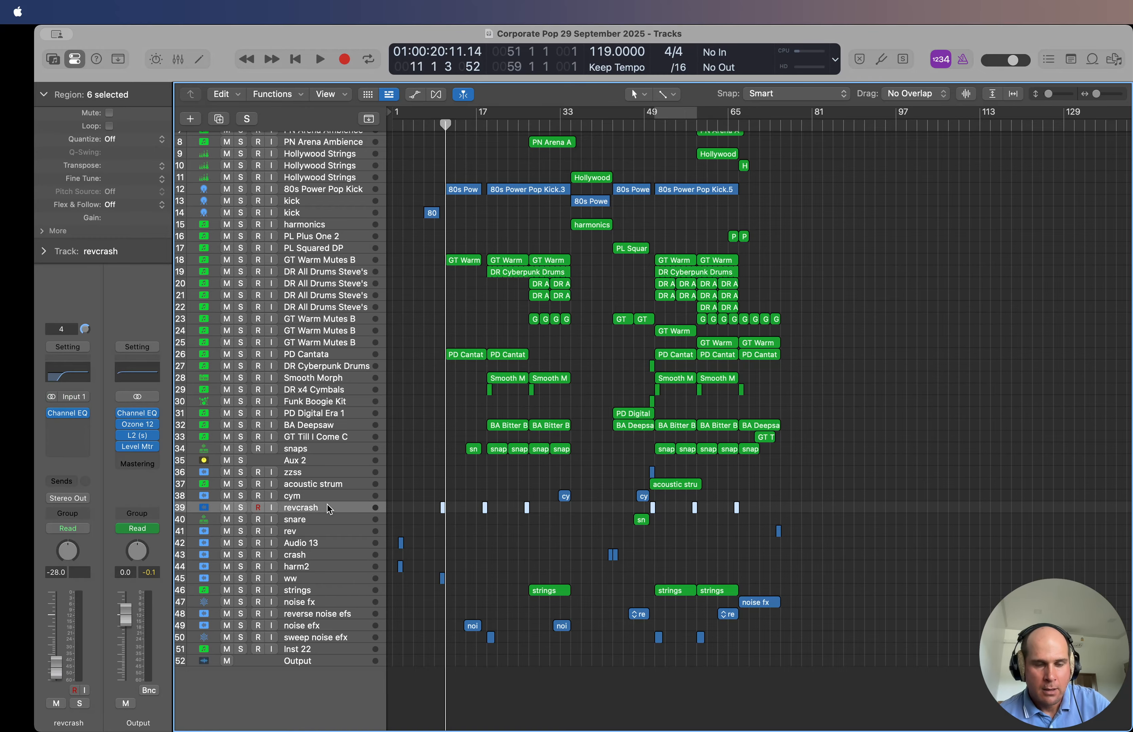
left_click(296, 580)
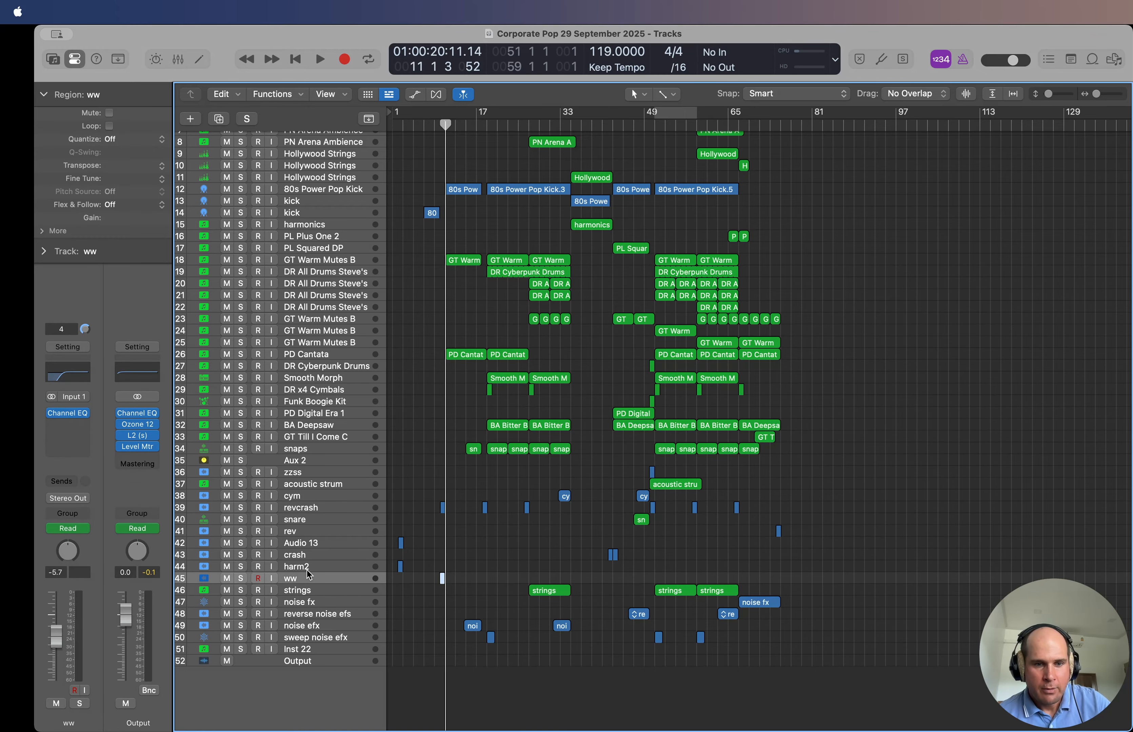
left_click(313, 545)
left_click(242, 544)
left_click(496, 550)
key("super+Right")
key("super+Right")
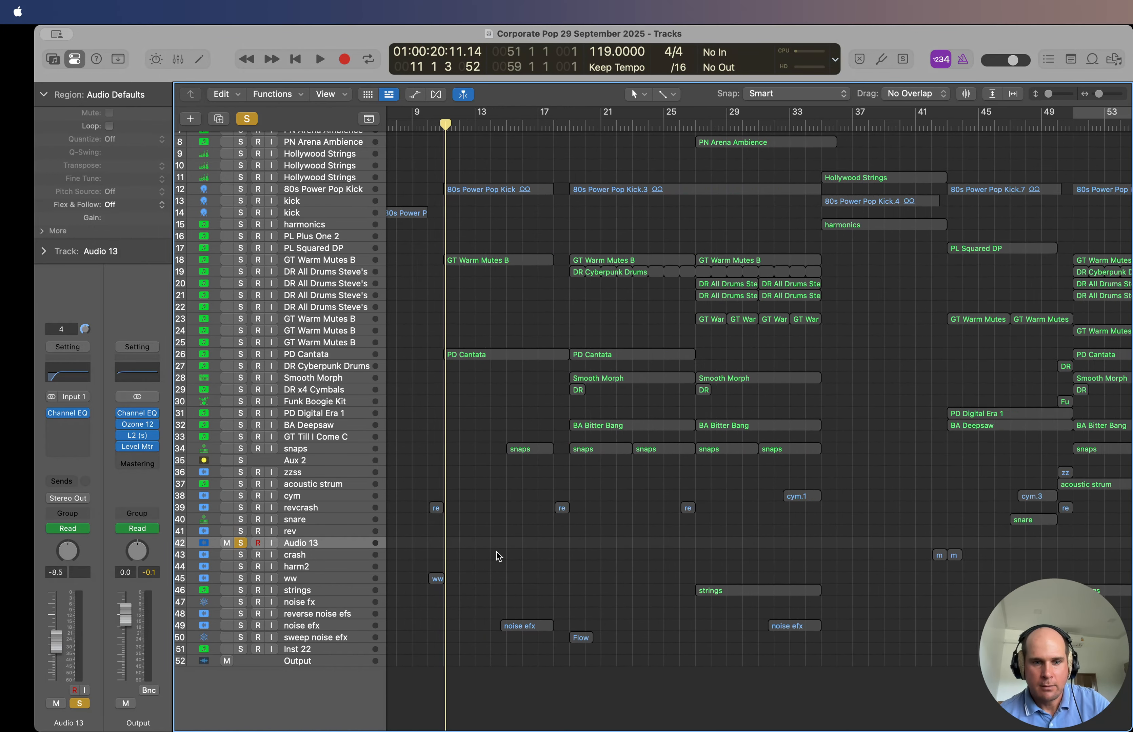
left_click(410, 126)
key("space")
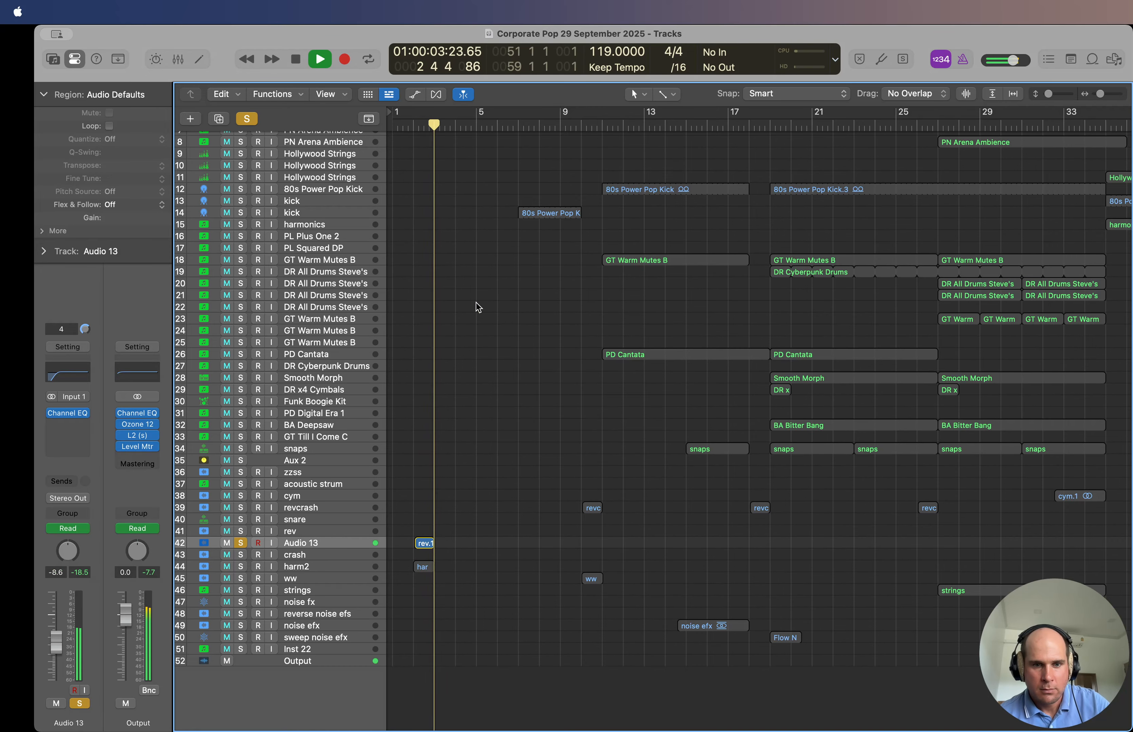
key("space")
scroll(488, 371, "up", 5)
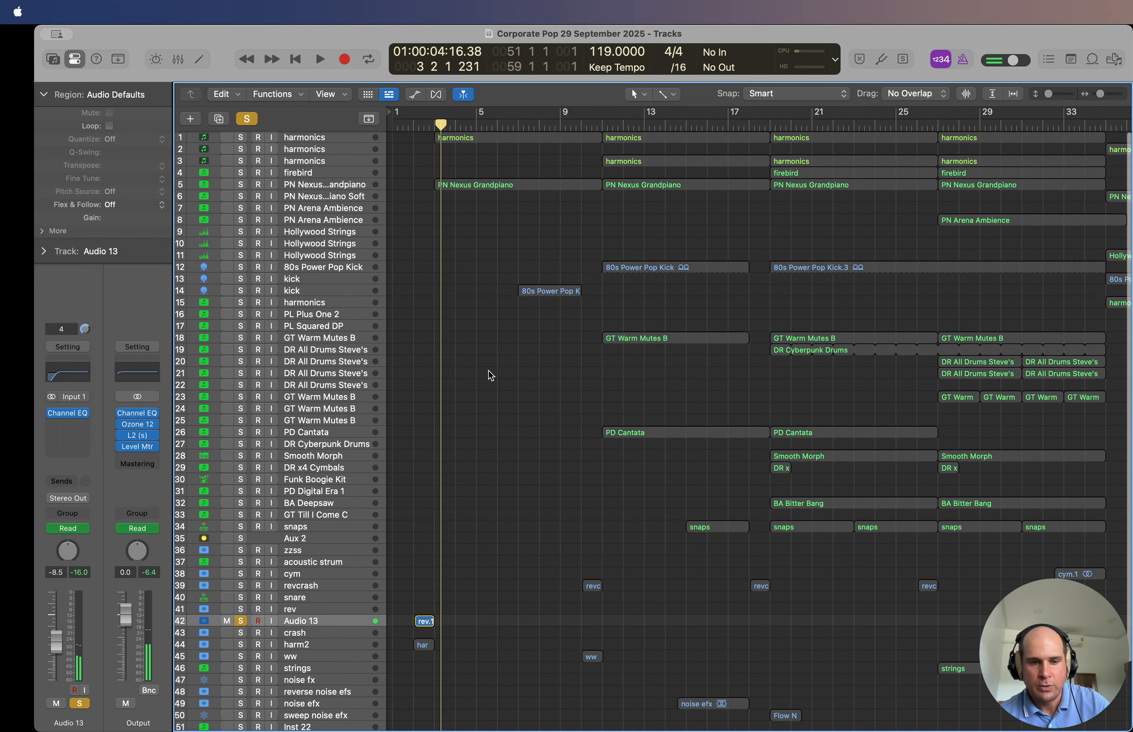
left_click(241, 622)
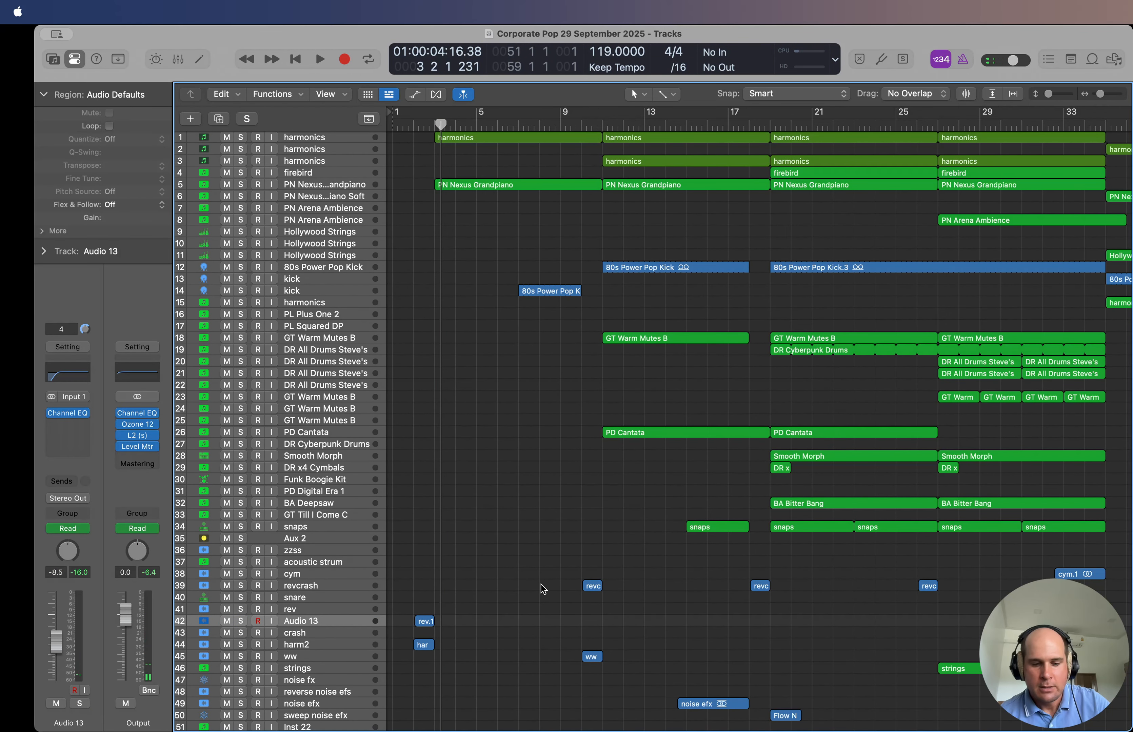
Step: Examine the low-cut band of the Channel EQ on the Output channel, and close the plug-in
scroll(541, 584, "down", 4)
key("super+Left")
key("super+Left")
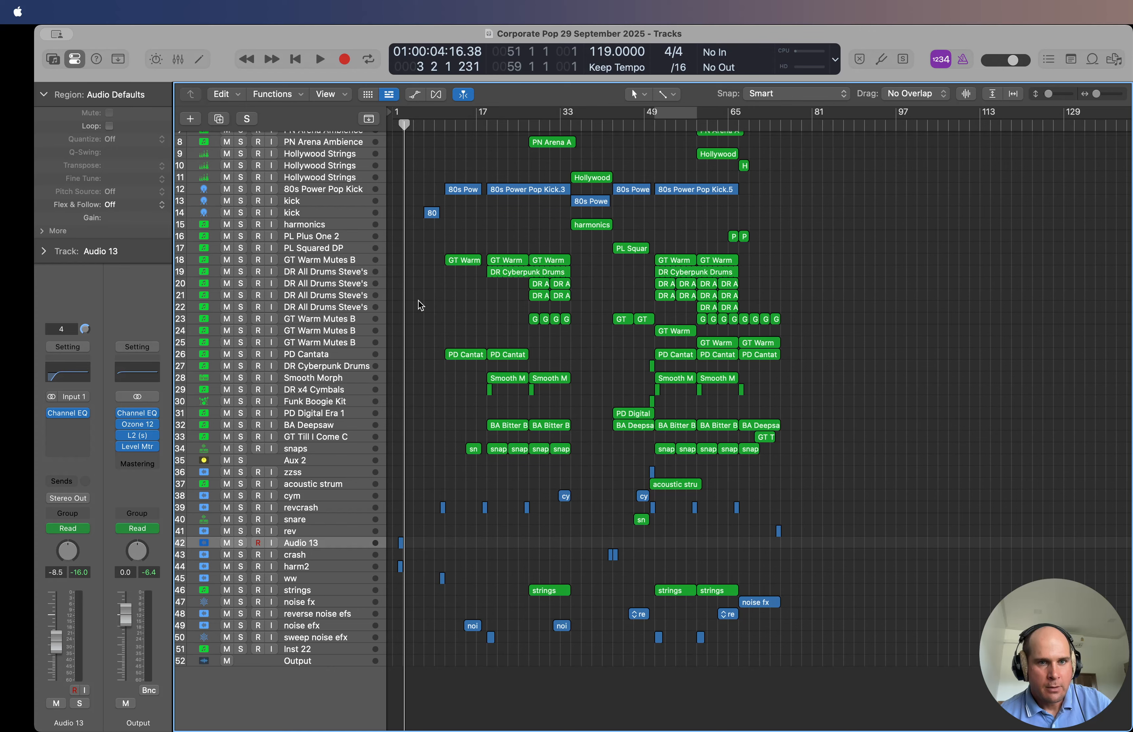
scroll(431, 323, "up", 5)
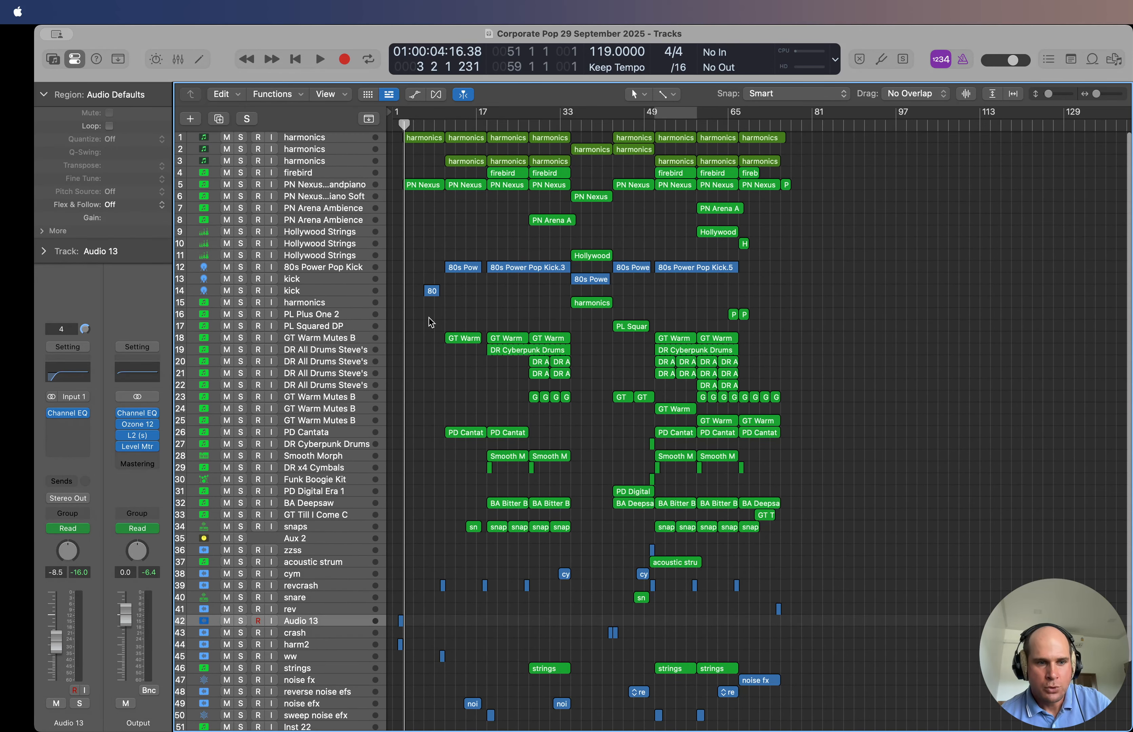
left_click(137, 414)
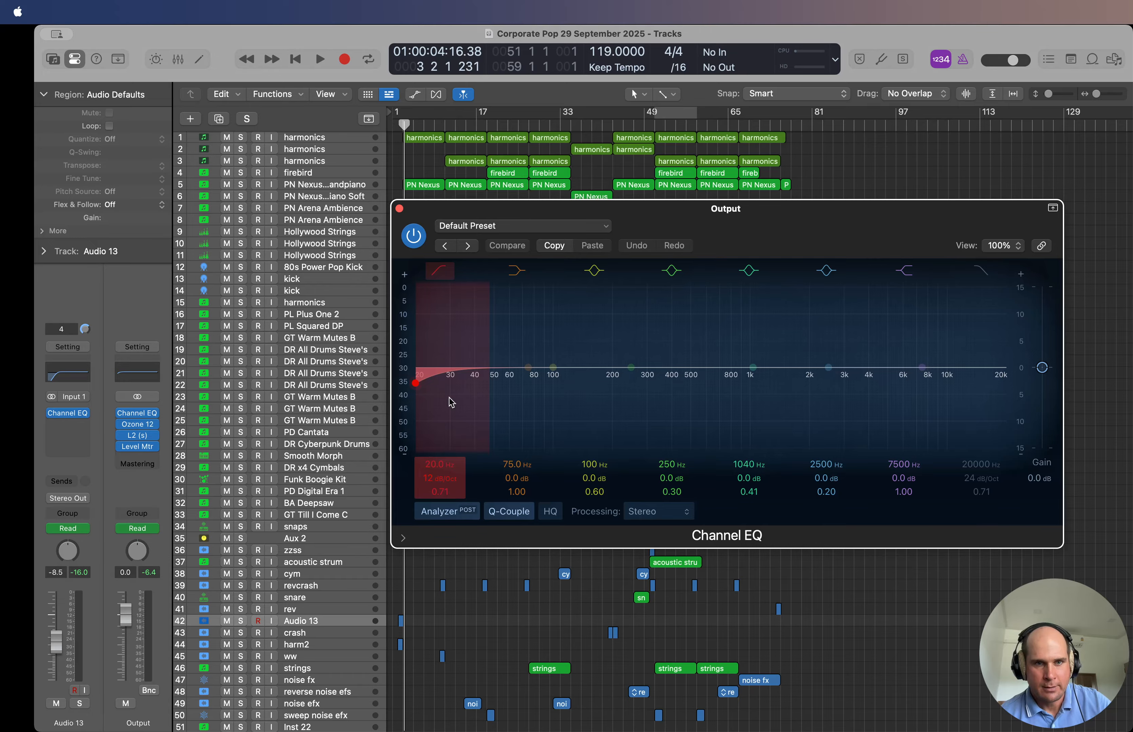
left_click(400, 209)
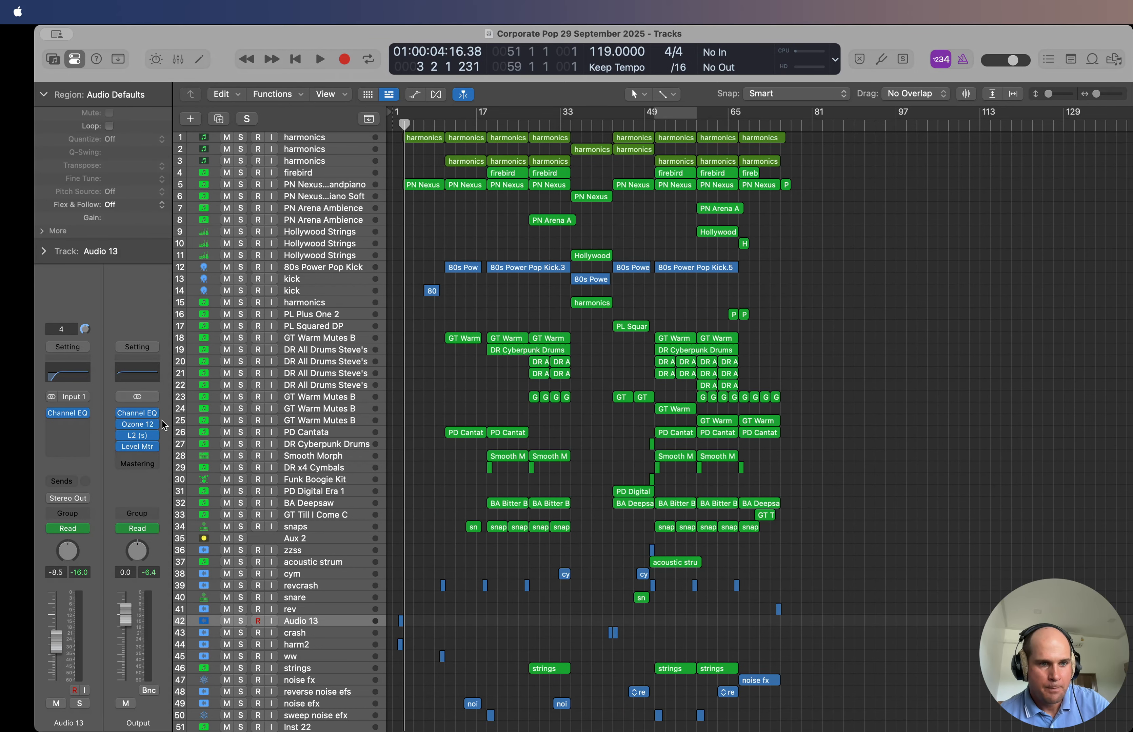
Step: Examine the Output channel's Ozone 12 module chain, its Maximizer settings and the list of modules available to add, and close it
mouse_move(138, 426)
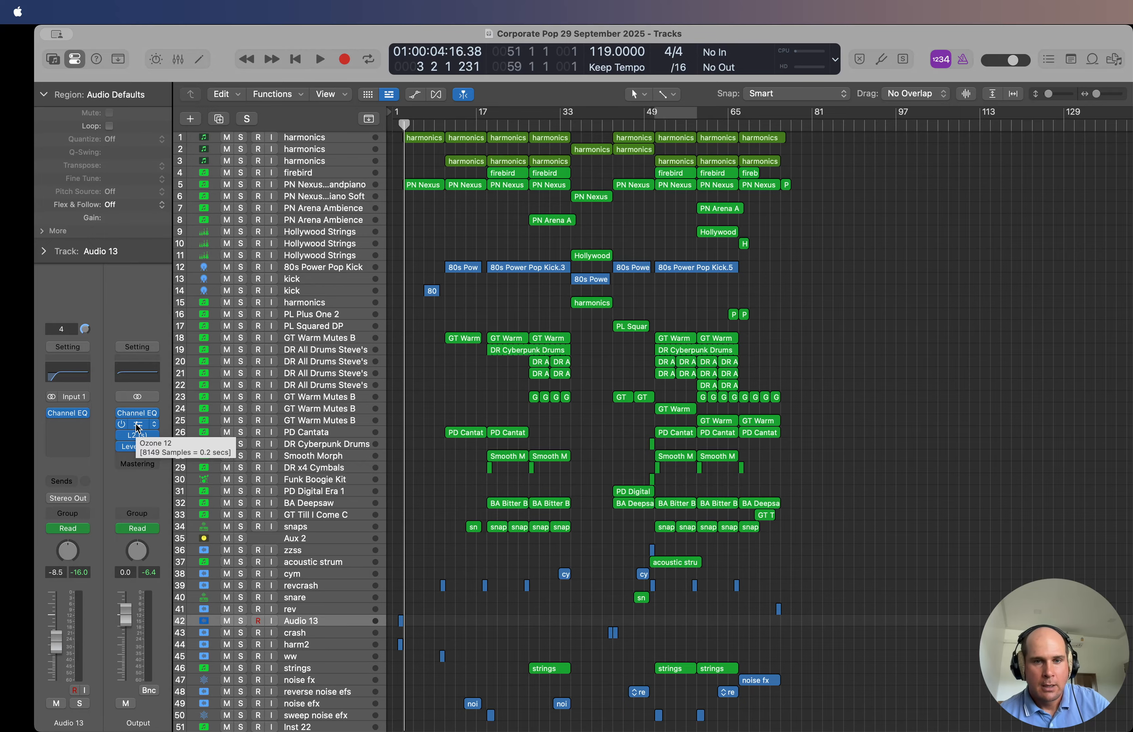
left_click(138, 425)
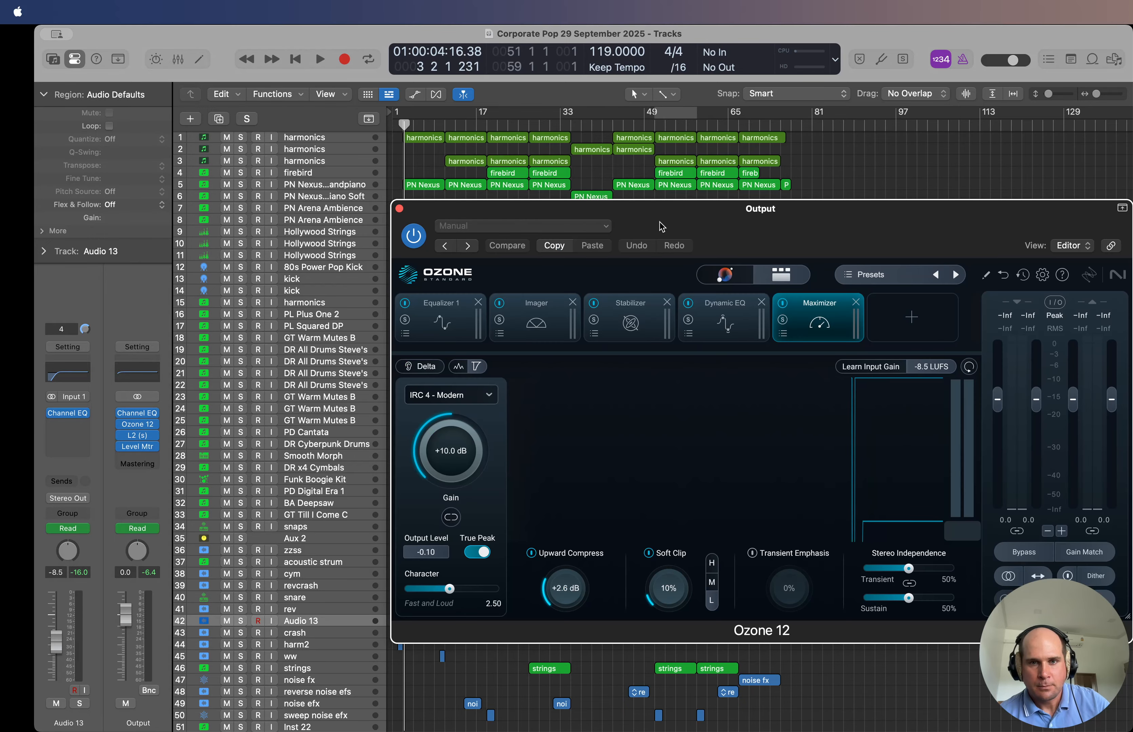
left_click_drag(656, 220, 448, 134)
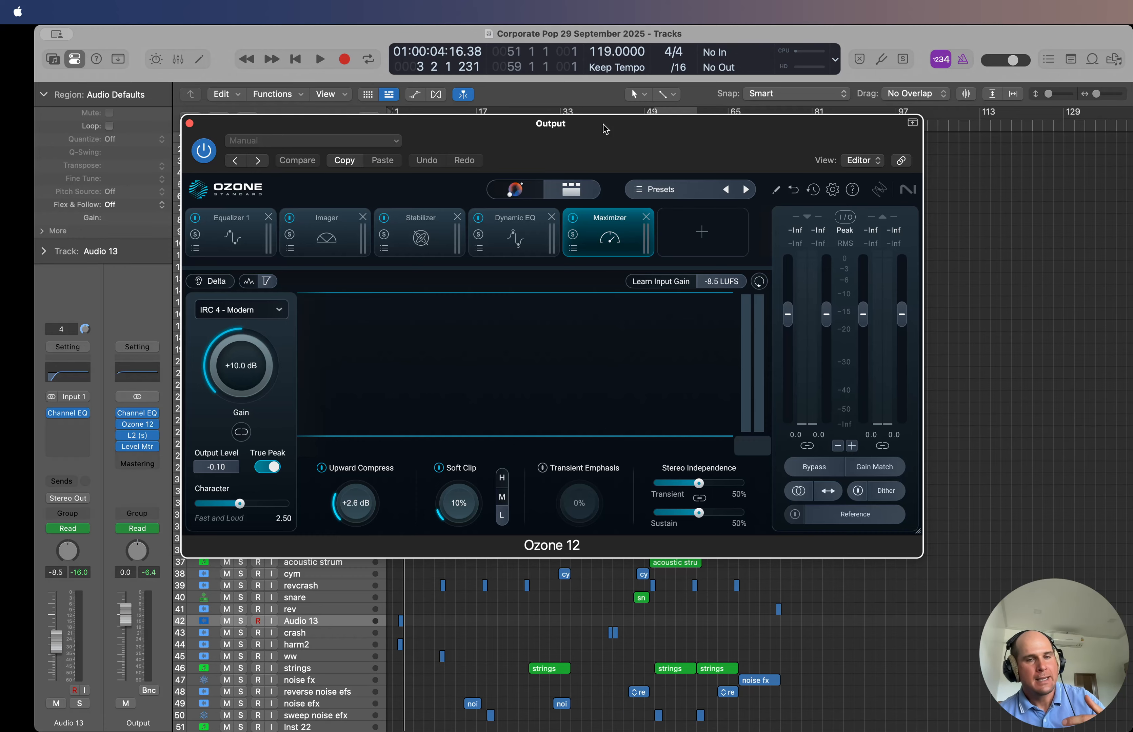
left_click_drag(495, 122, 661, 153)
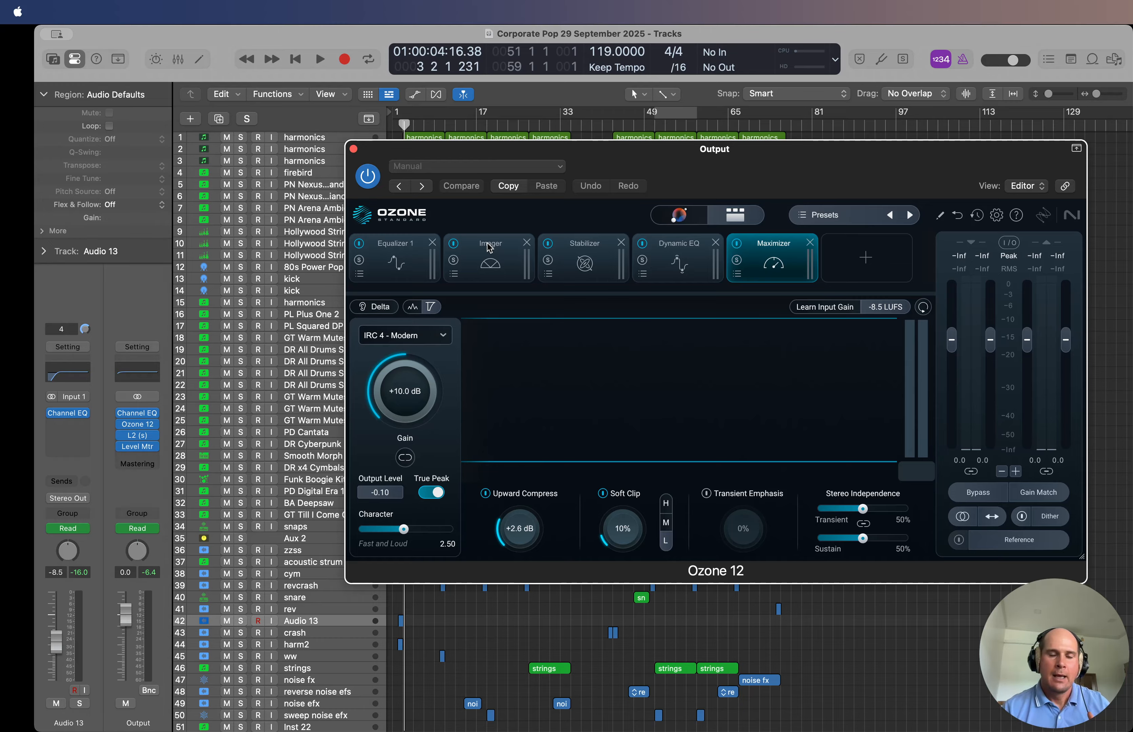
left_click(869, 262)
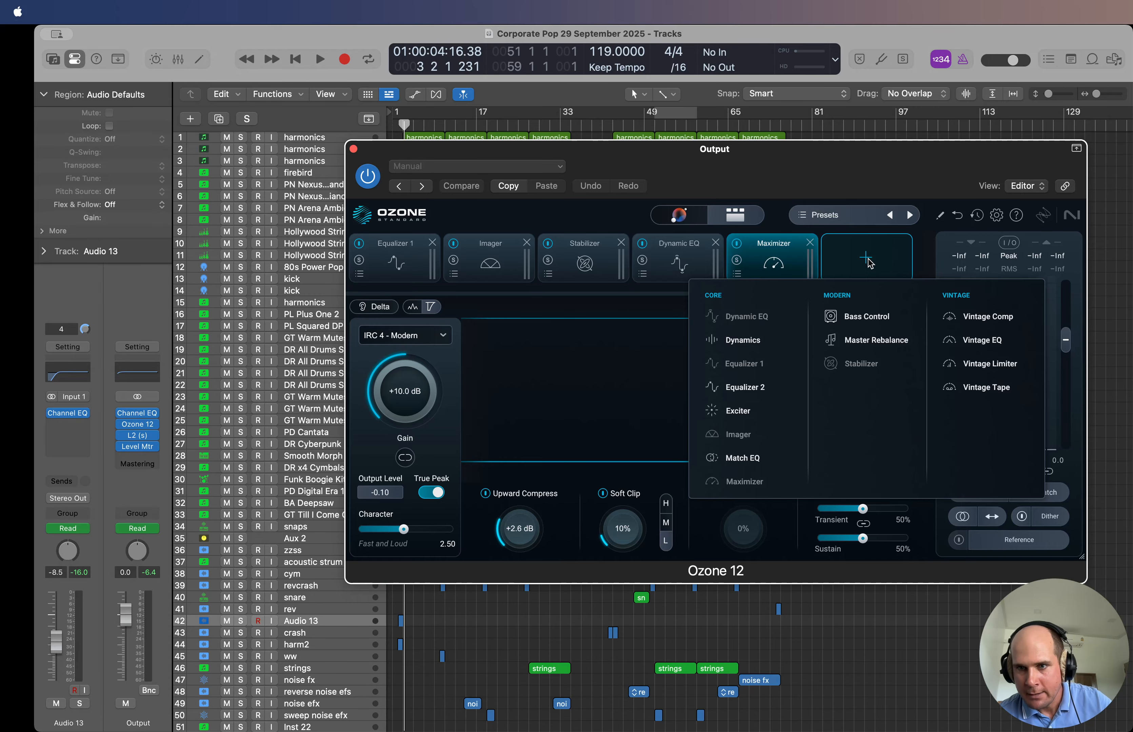
left_click(927, 251)
left_click_drag(821, 159, 664, 159)
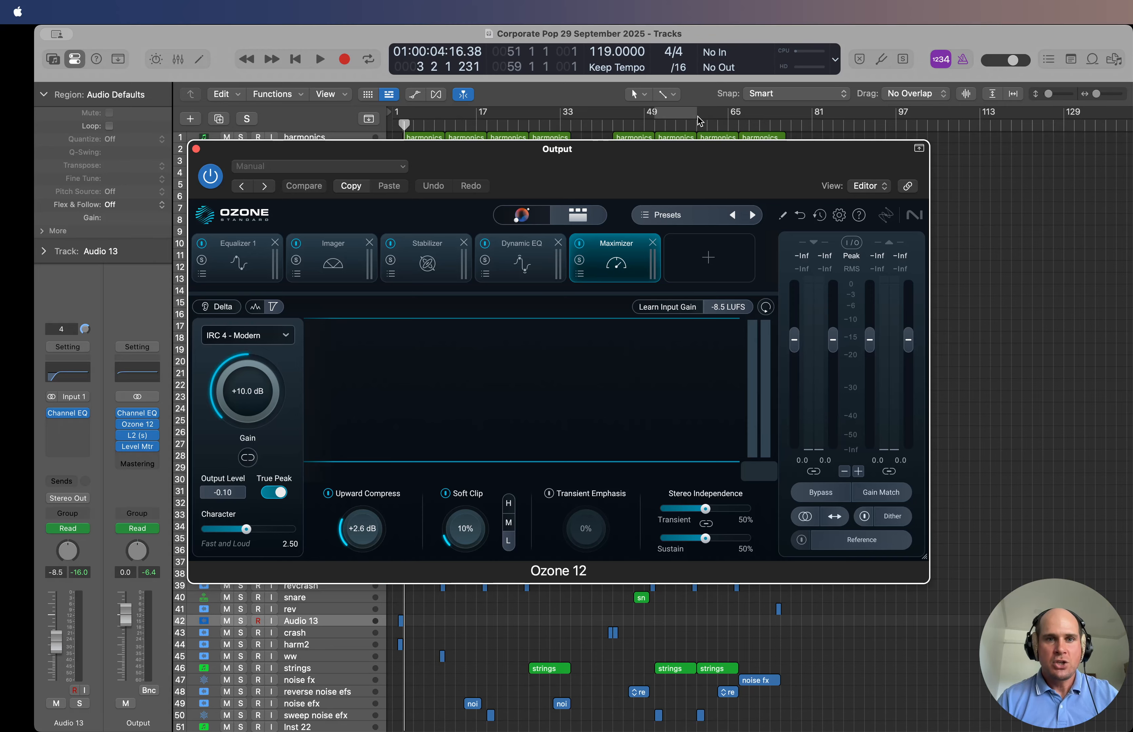
left_click_drag(505, 149, 711, 179)
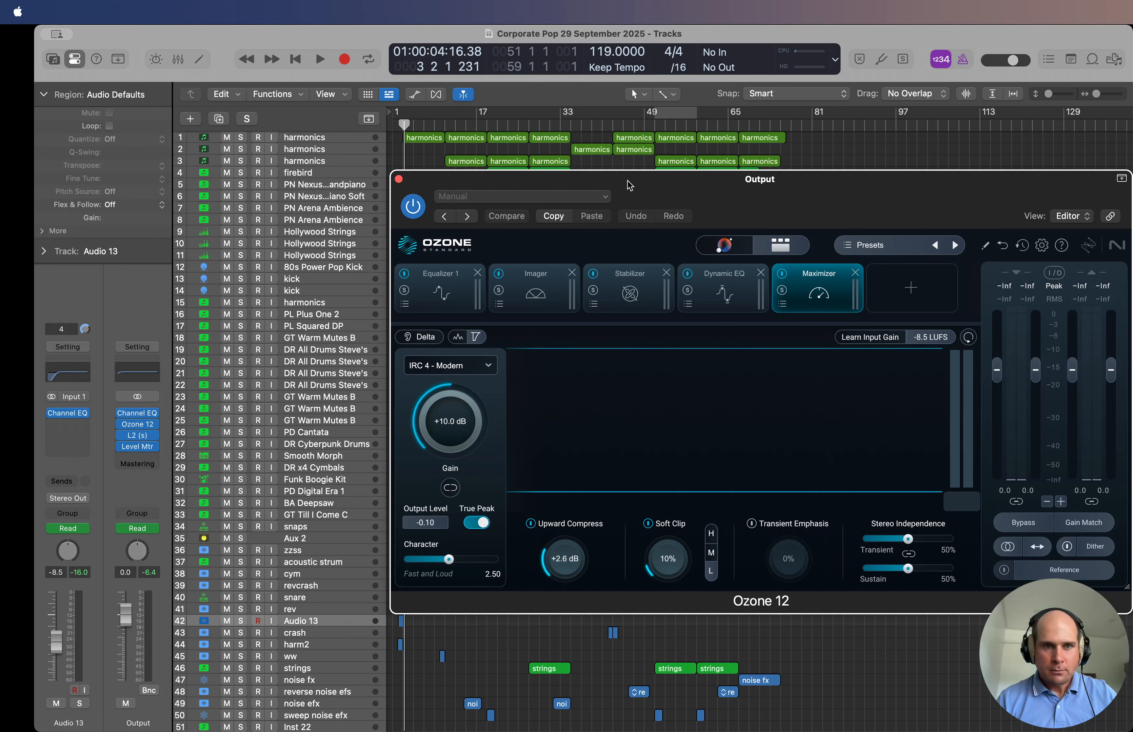
left_click(399, 179)
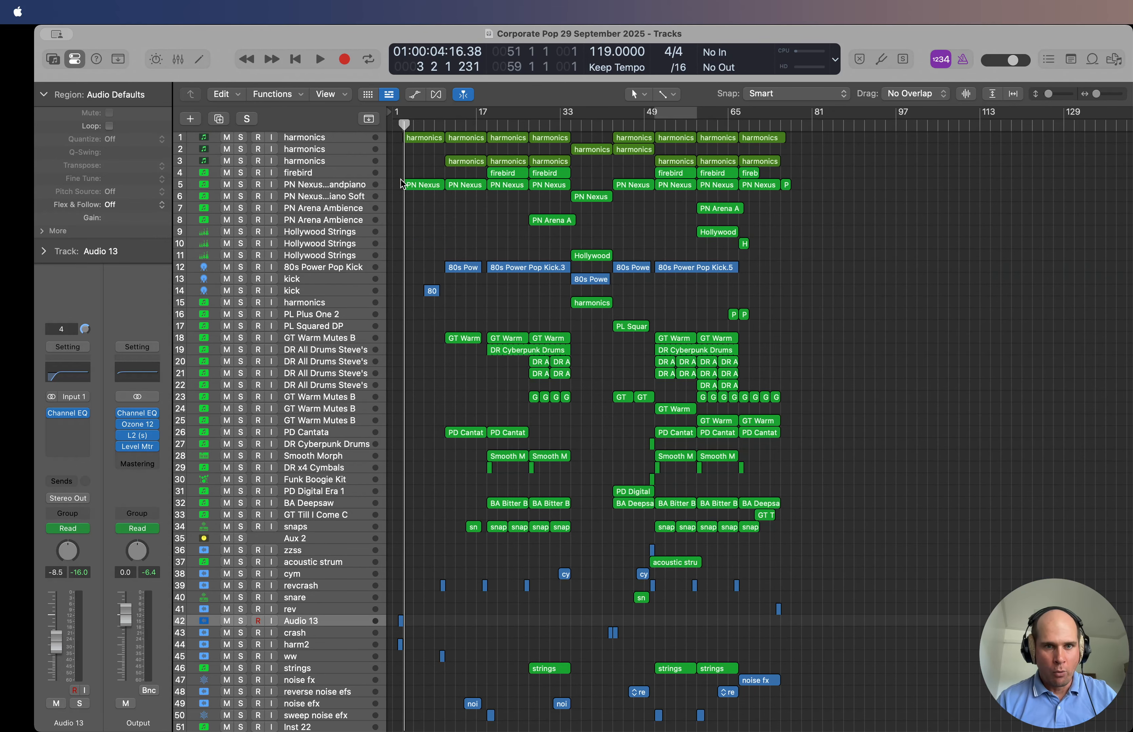
Step: Examine the threshold and out ceiling settings of the L2 limiter on the Output channel, and close it
left_click(137, 435)
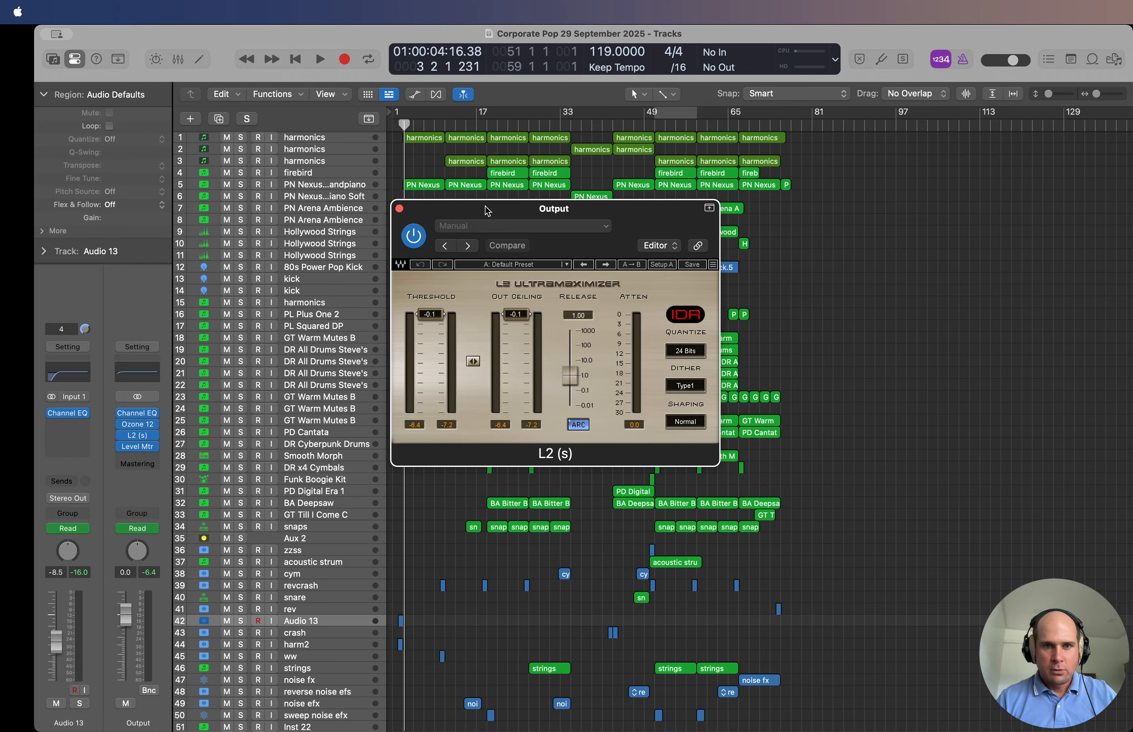
left_click_drag(489, 209, 418, 176)
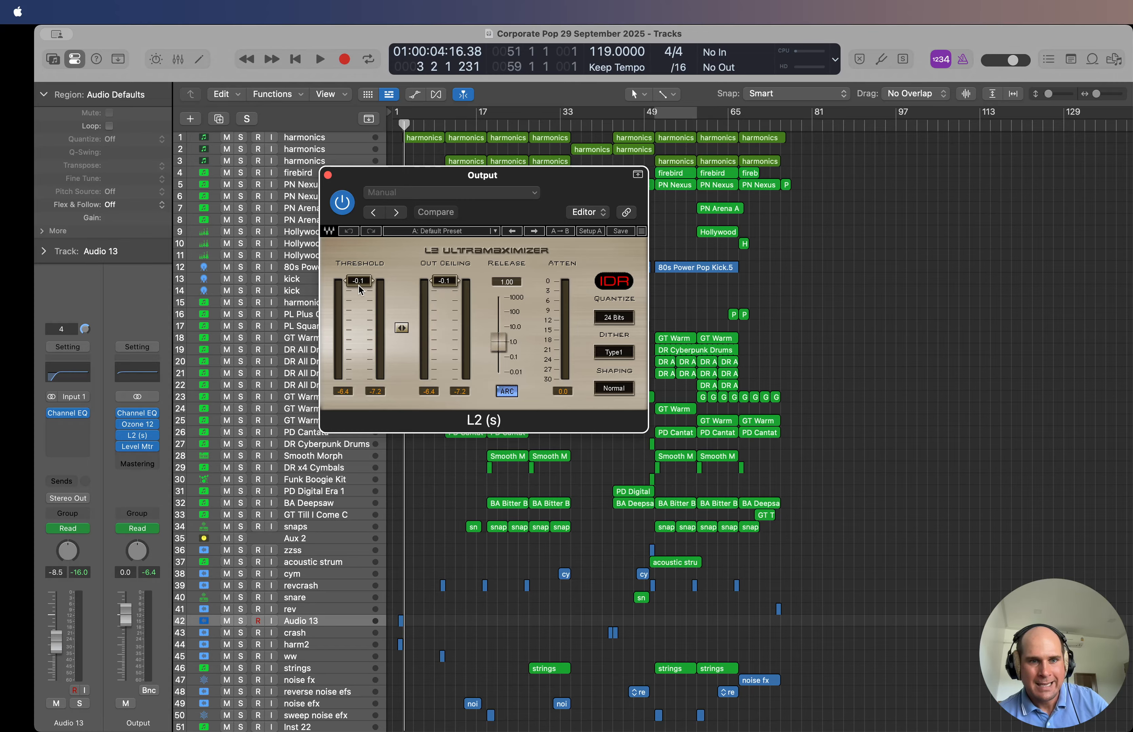
left_click(327, 174)
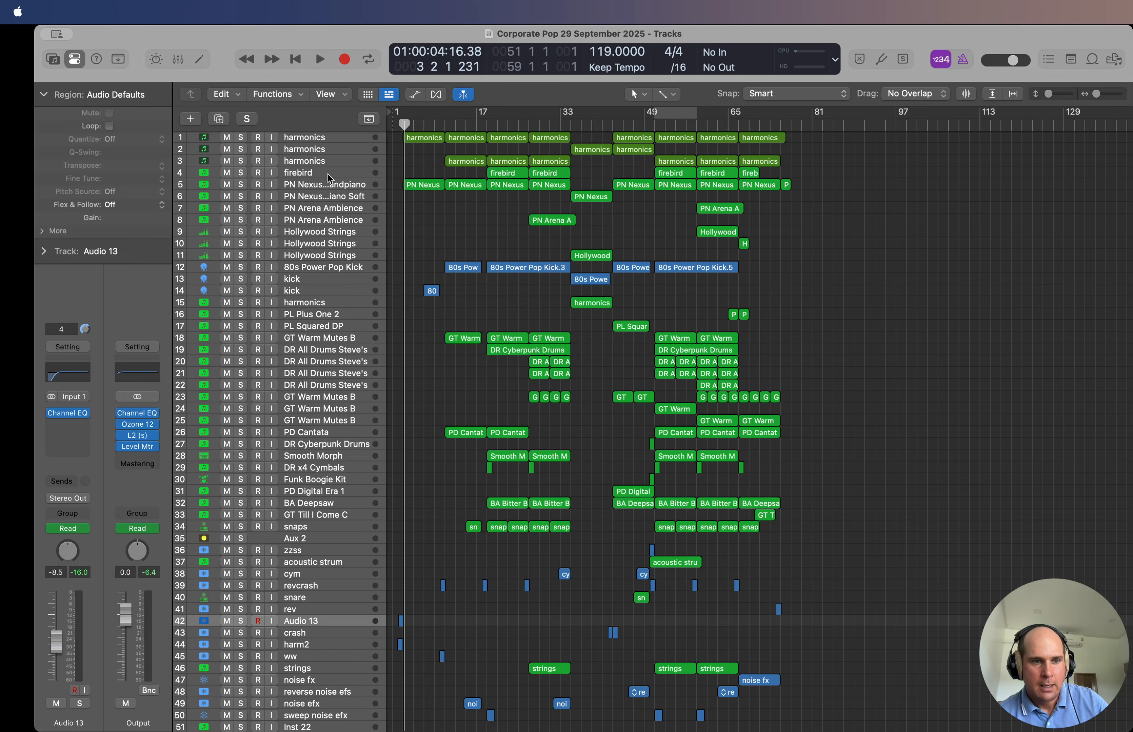
Step: Check the Output channel's Level Meter while playing the arrangement briefly from about bar 18, and close the meter
left_click(137, 447)
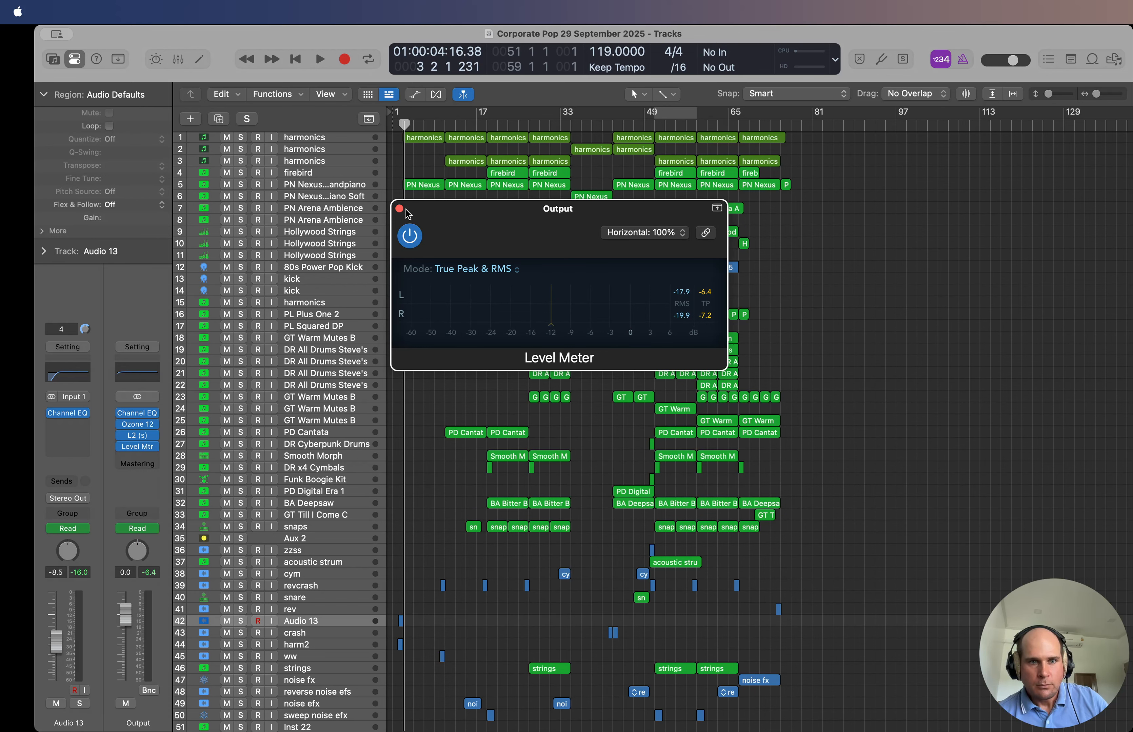
double_click(494, 125)
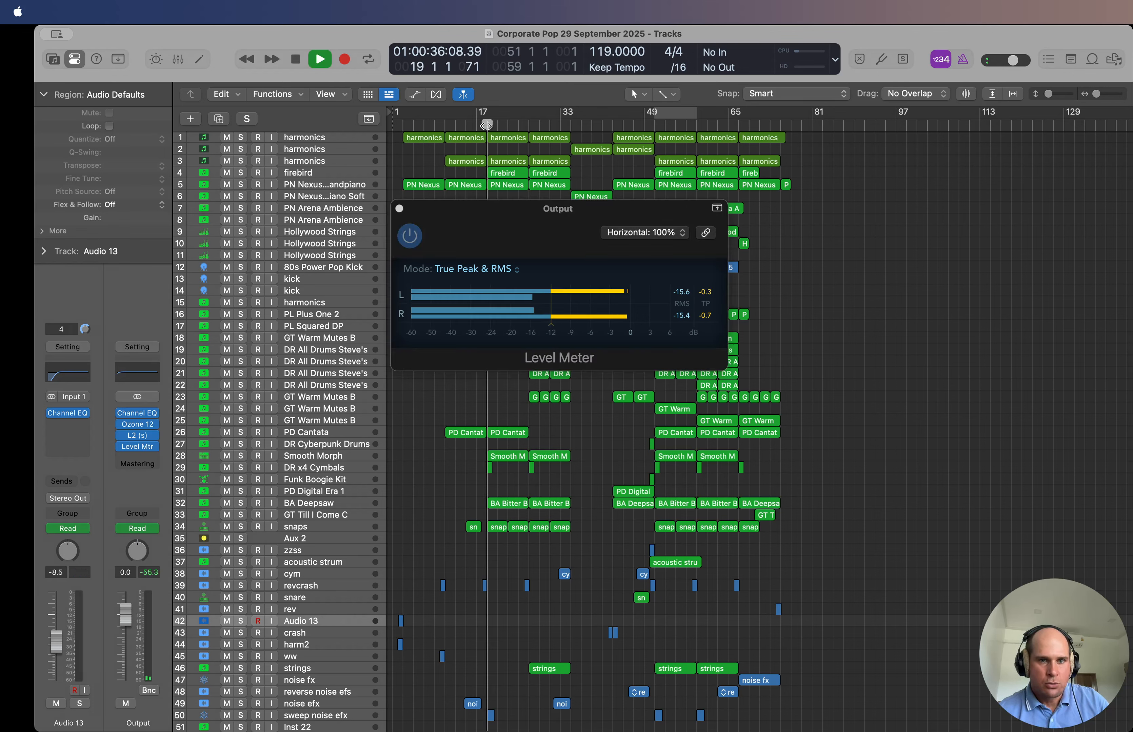
key("space")
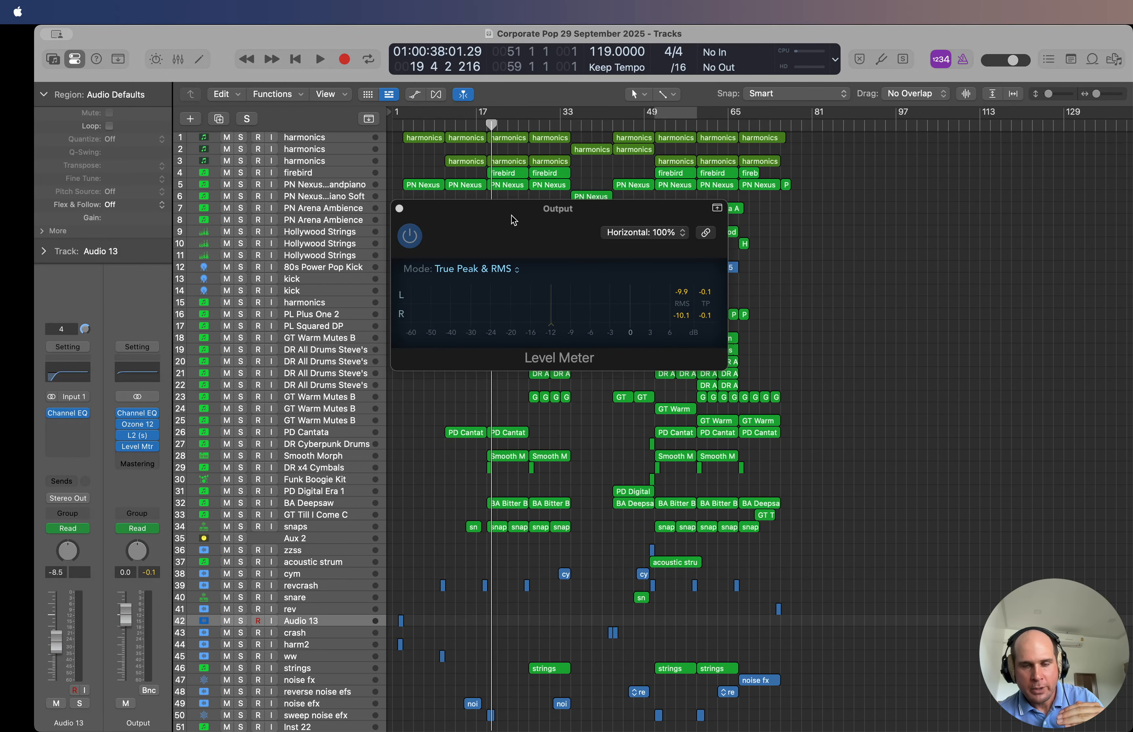
left_click(399, 208)
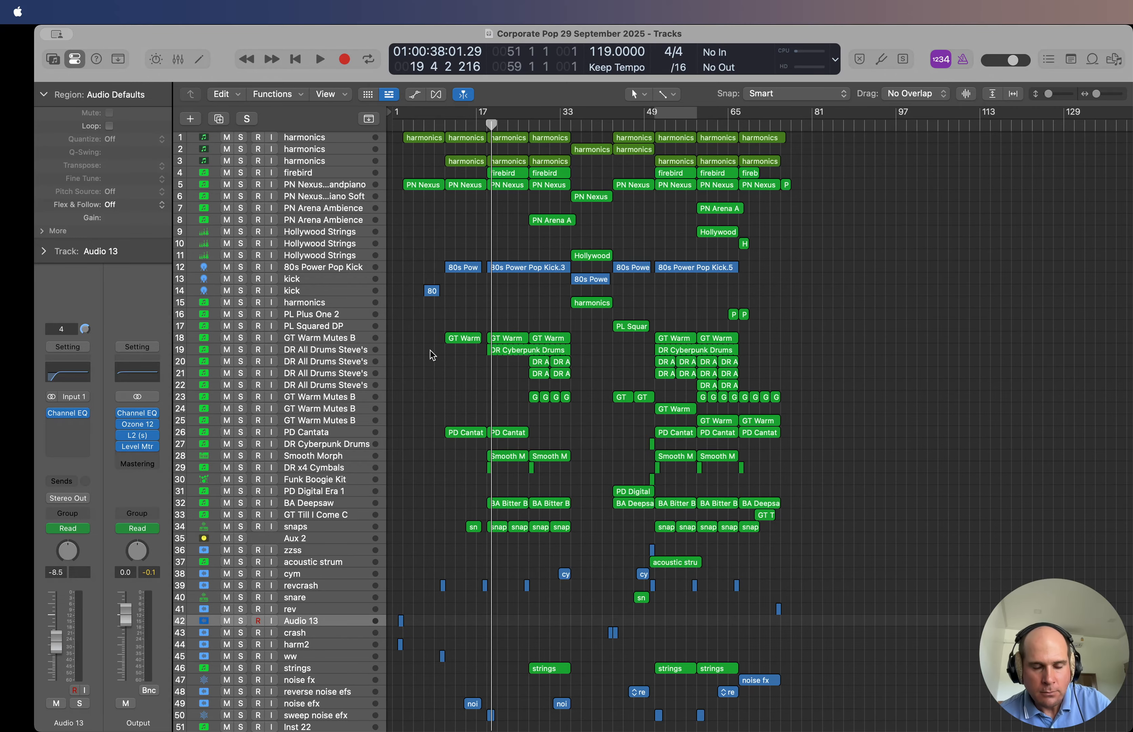
Step: Return the playhead to bar 3 and fit the full length of the arrangement in view
scroll(423, 373, "down", 4)
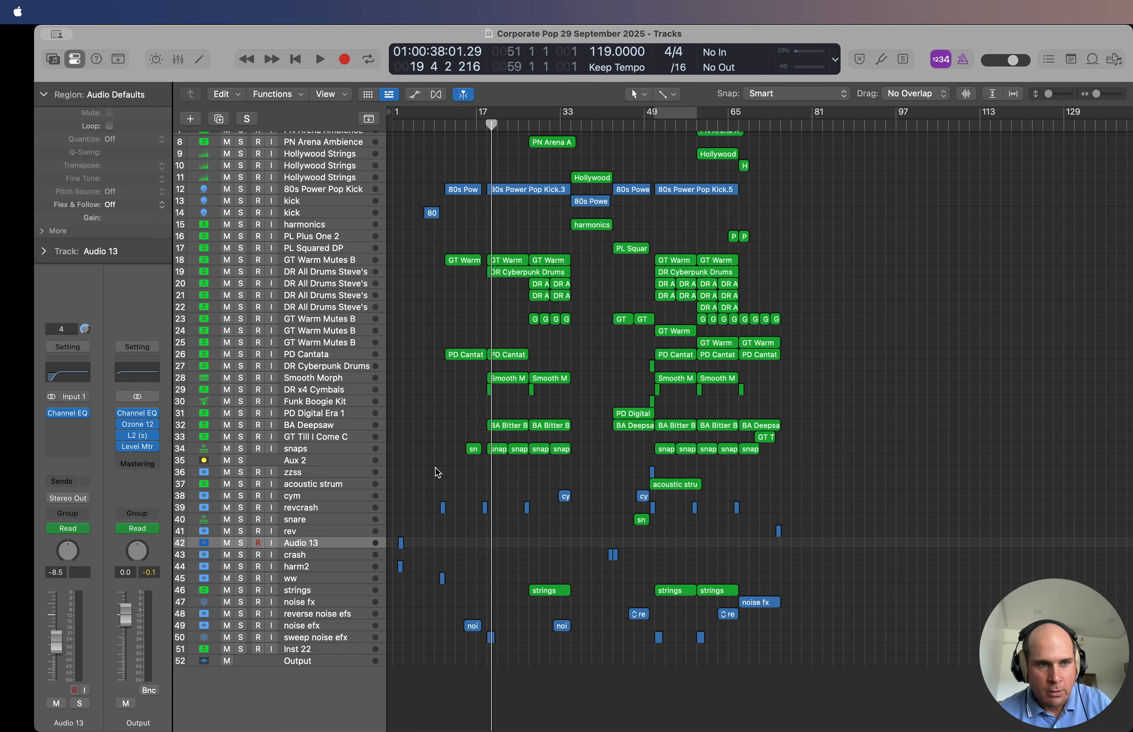
scroll(436, 469, "up", 4)
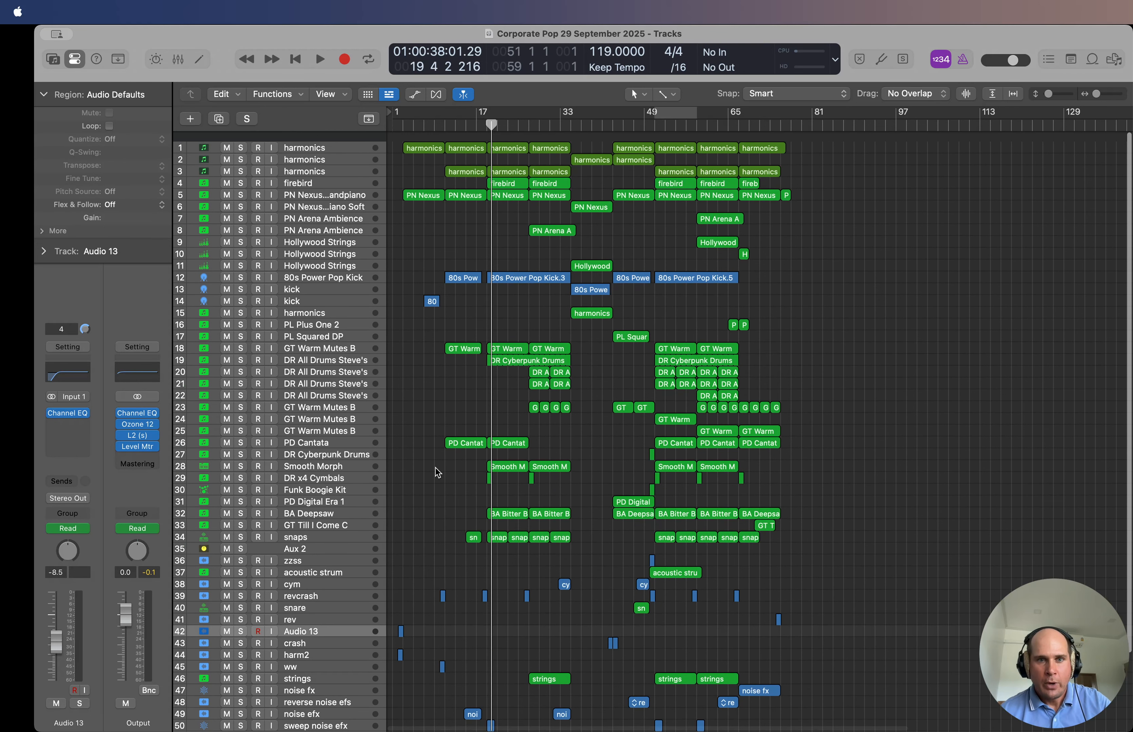
key("cmd+Right")
key("cmd+Right")
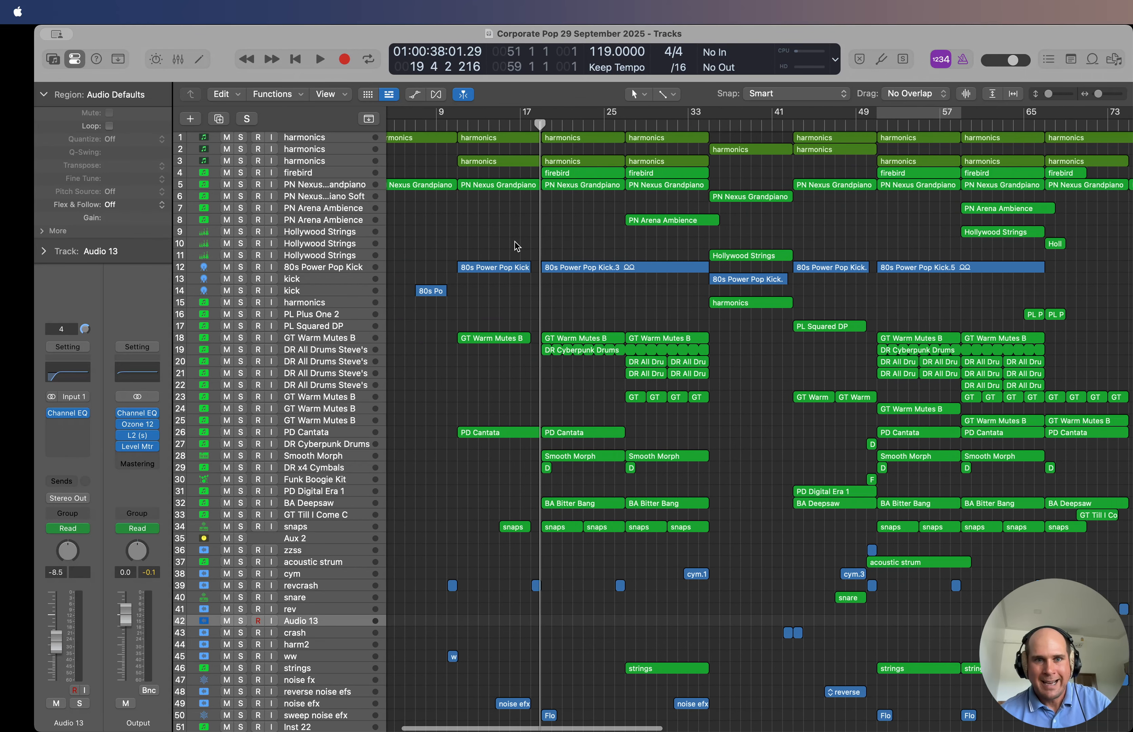
scroll(430, 235, "left", 5)
key("Return")
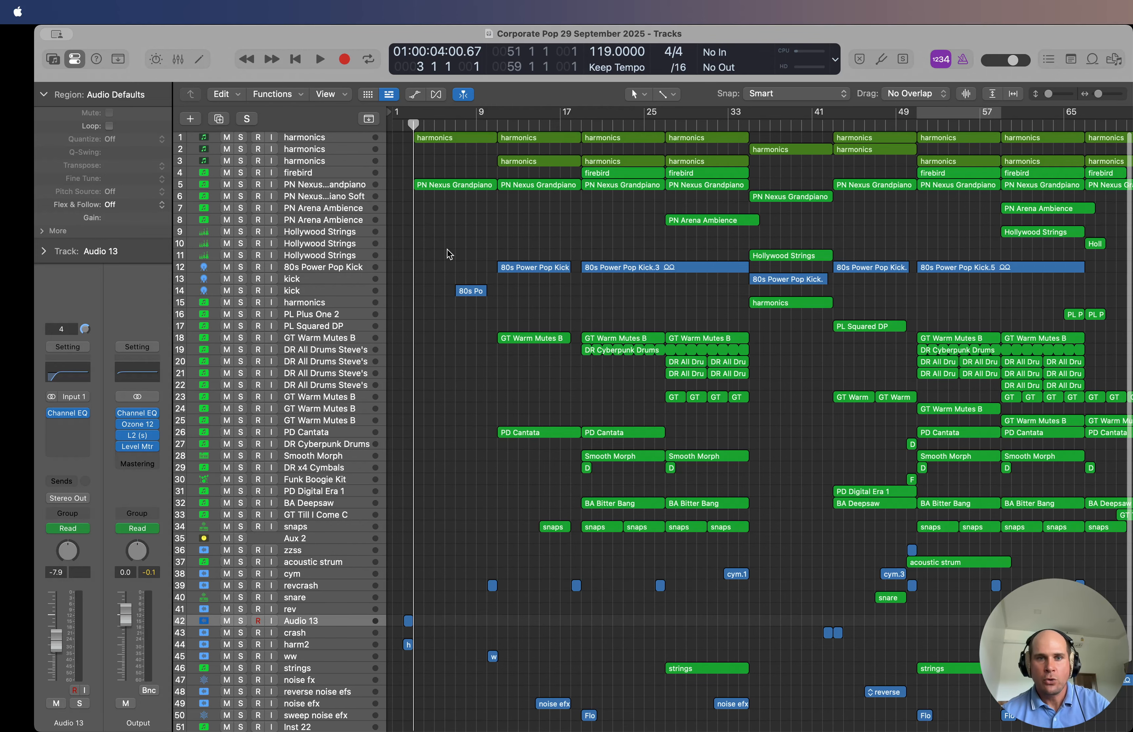
key("super+Left")
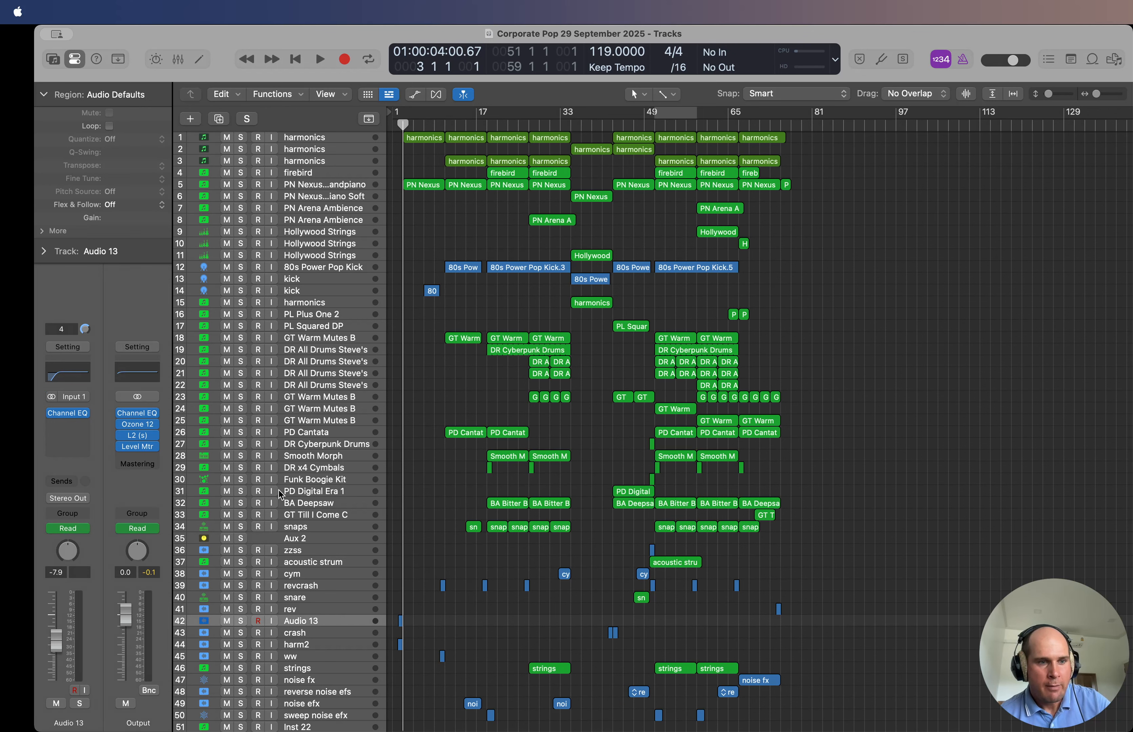
left_click(19, 601)
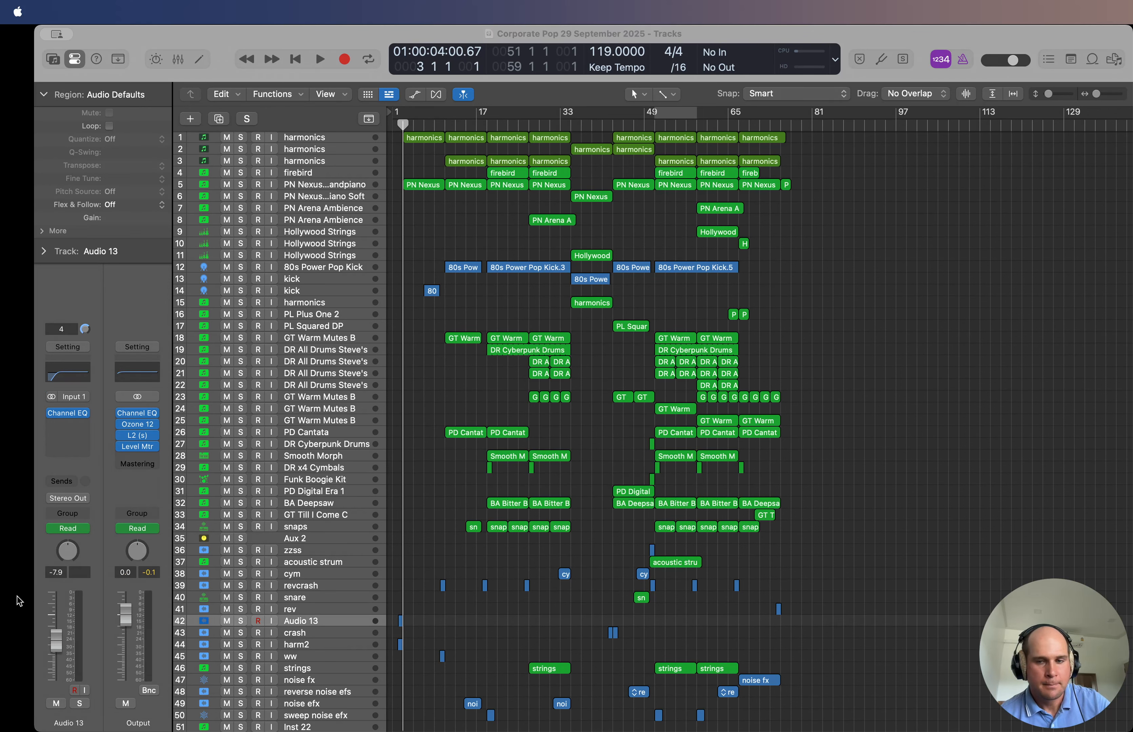